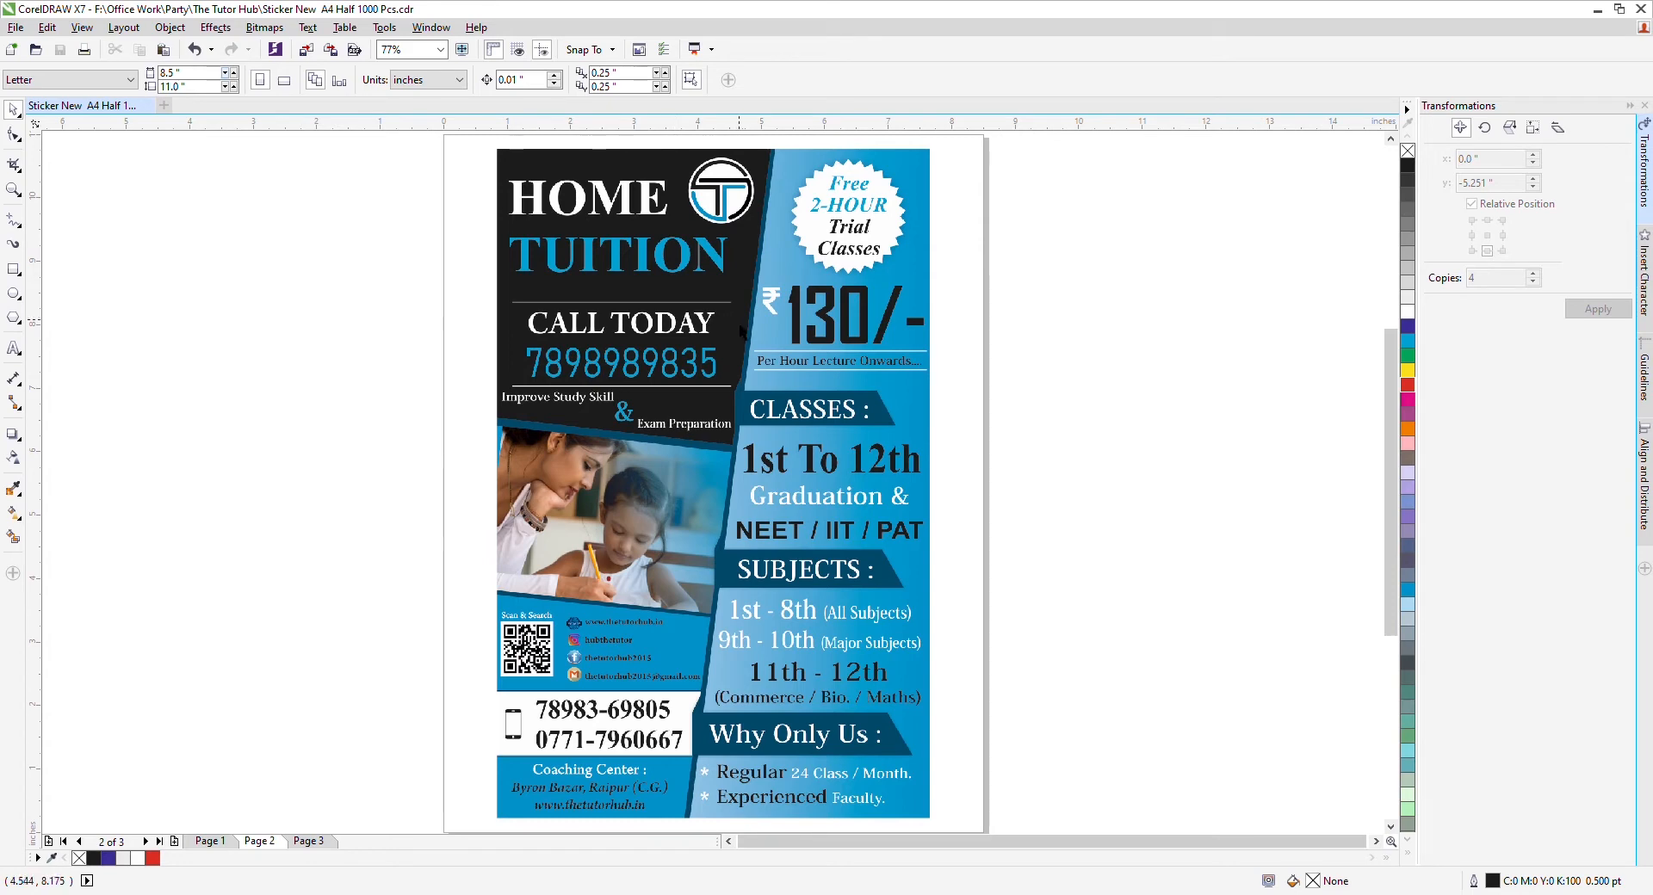
Move the Home Tuition poster image off the page and draw a rectangle about 5.9 by 8.47 inches on the empty page.
{"action": "left_click_drag", "start_coordinate": [674, 153], "coordinate": [261, 278]}
{"action": "left_click", "coordinate": [994, 384]}
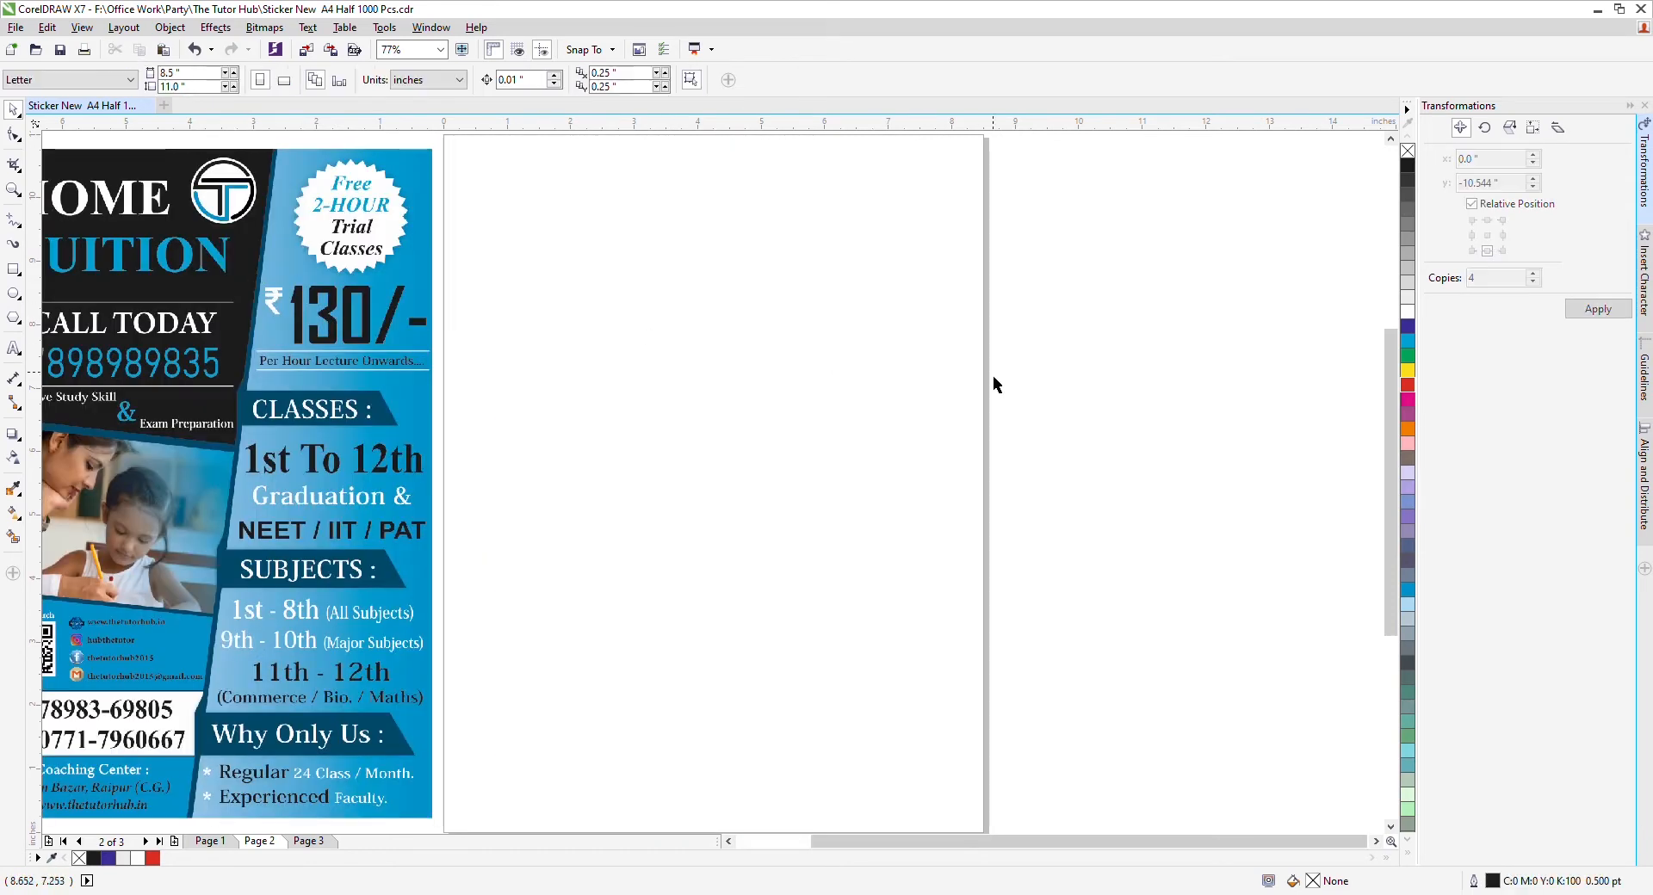
{"action": "left_click", "coordinate": [12, 270]}
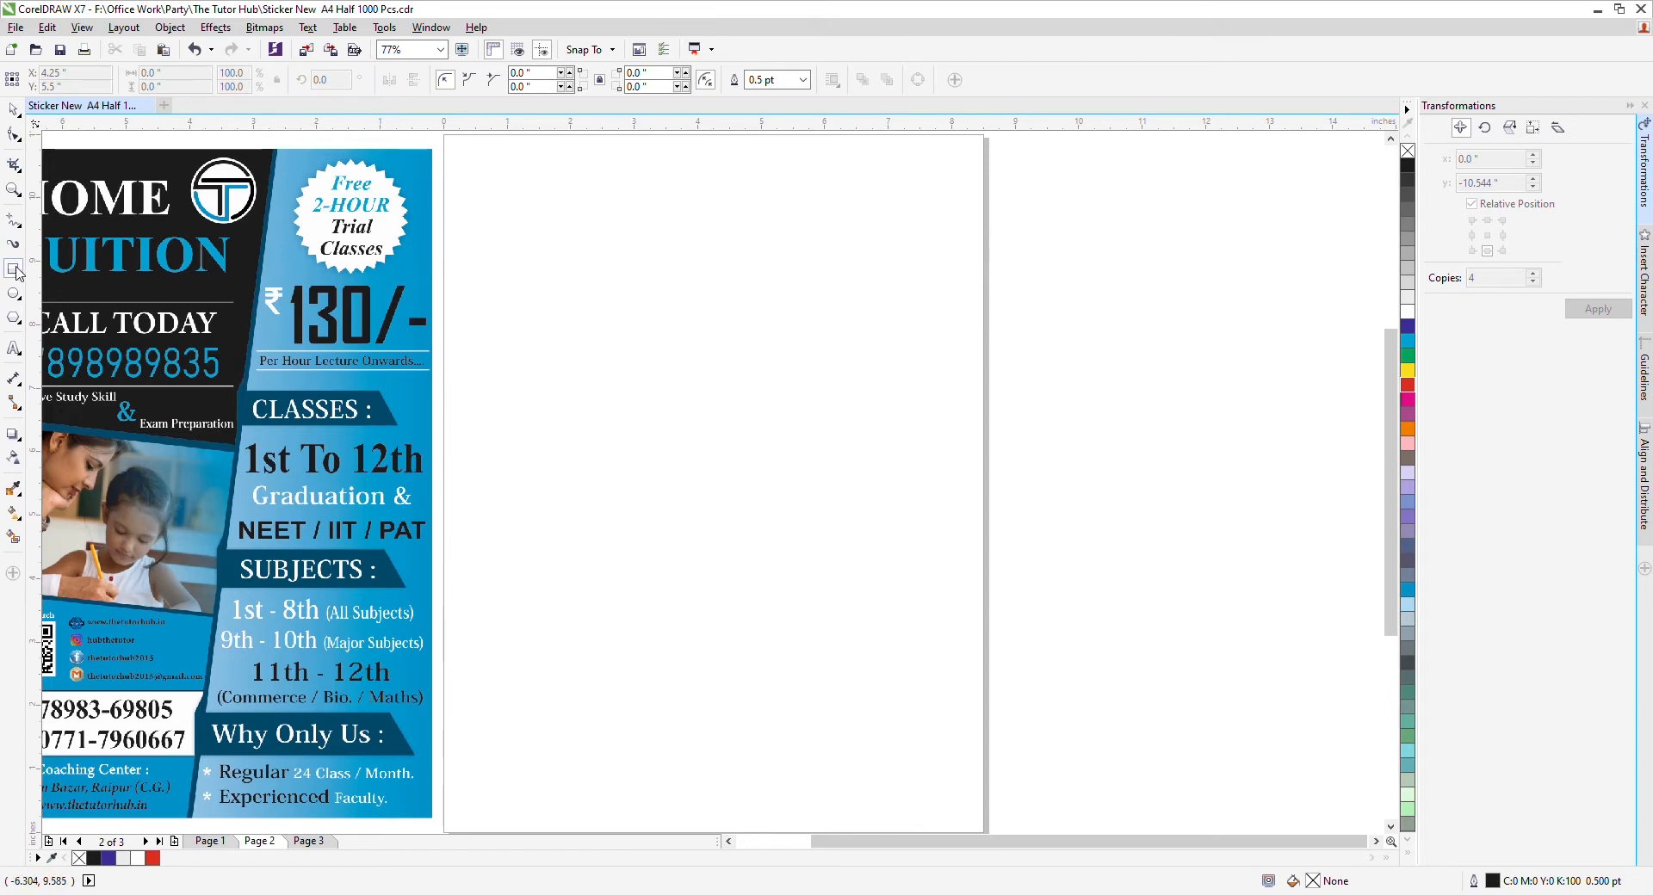
{"action": "left_click_drag", "start_coordinate": [486, 188], "coordinate": [864, 730]}
{"action": "key", "text": "space"}
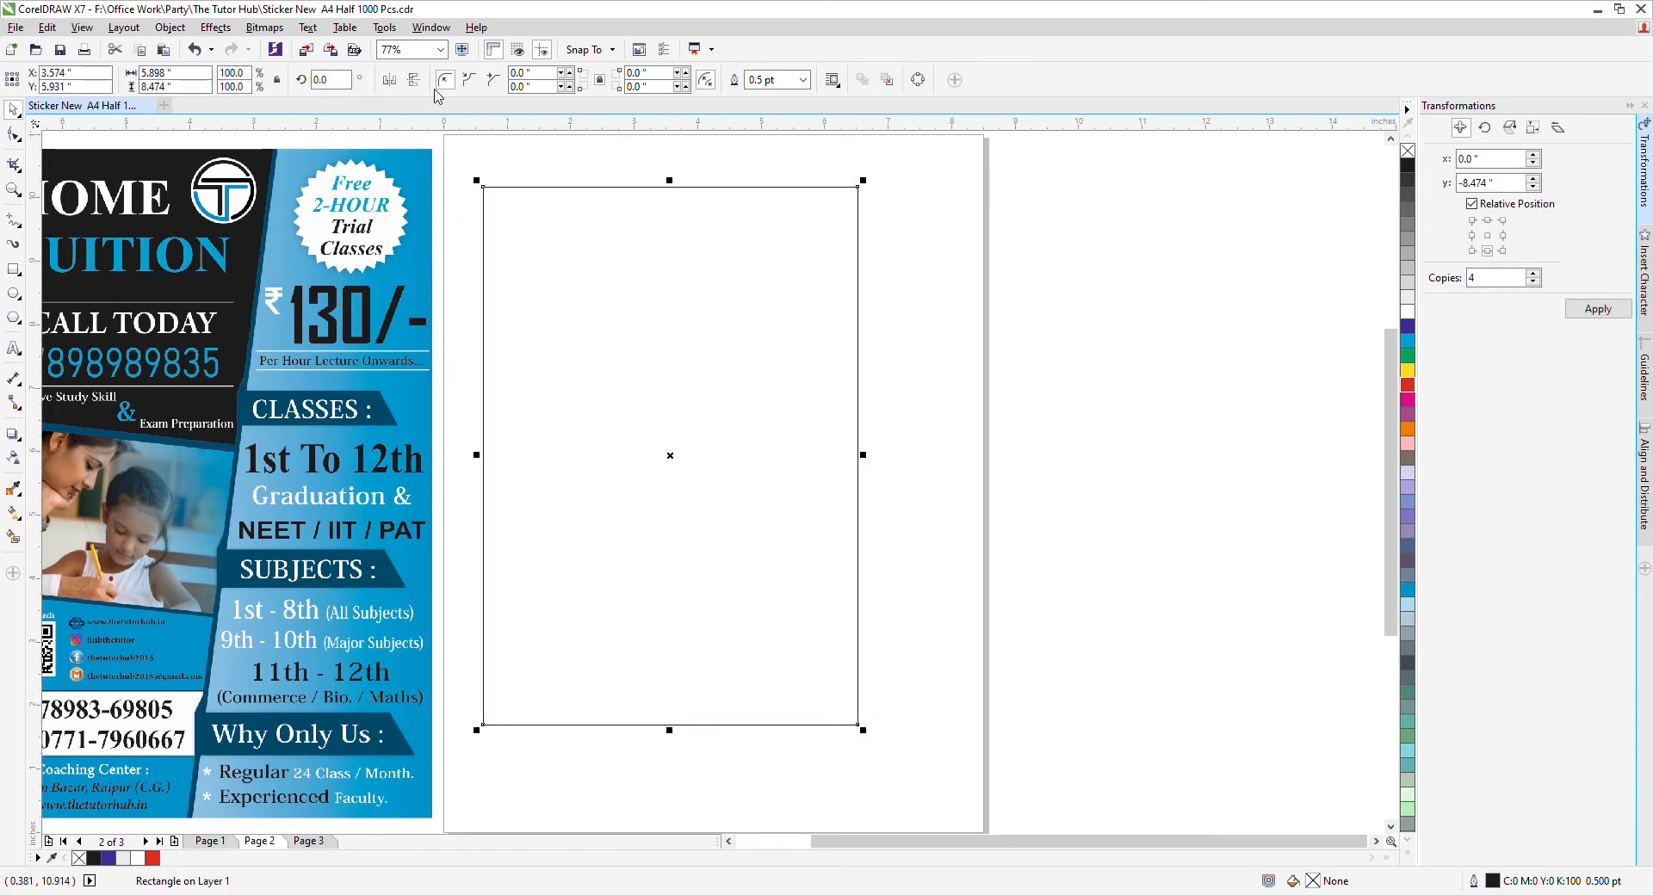
Set the rectangle's size to 5.5 by 8.5 inches and centre it on the page.
{"action": "double_click", "coordinate": [172, 73]}
{"action": "type", "text": "5."}
{"action": "key", "text": "Tab"}
{"action": "type", "text": "5"}
{"action": "left_click", "coordinate": [167, 74]}
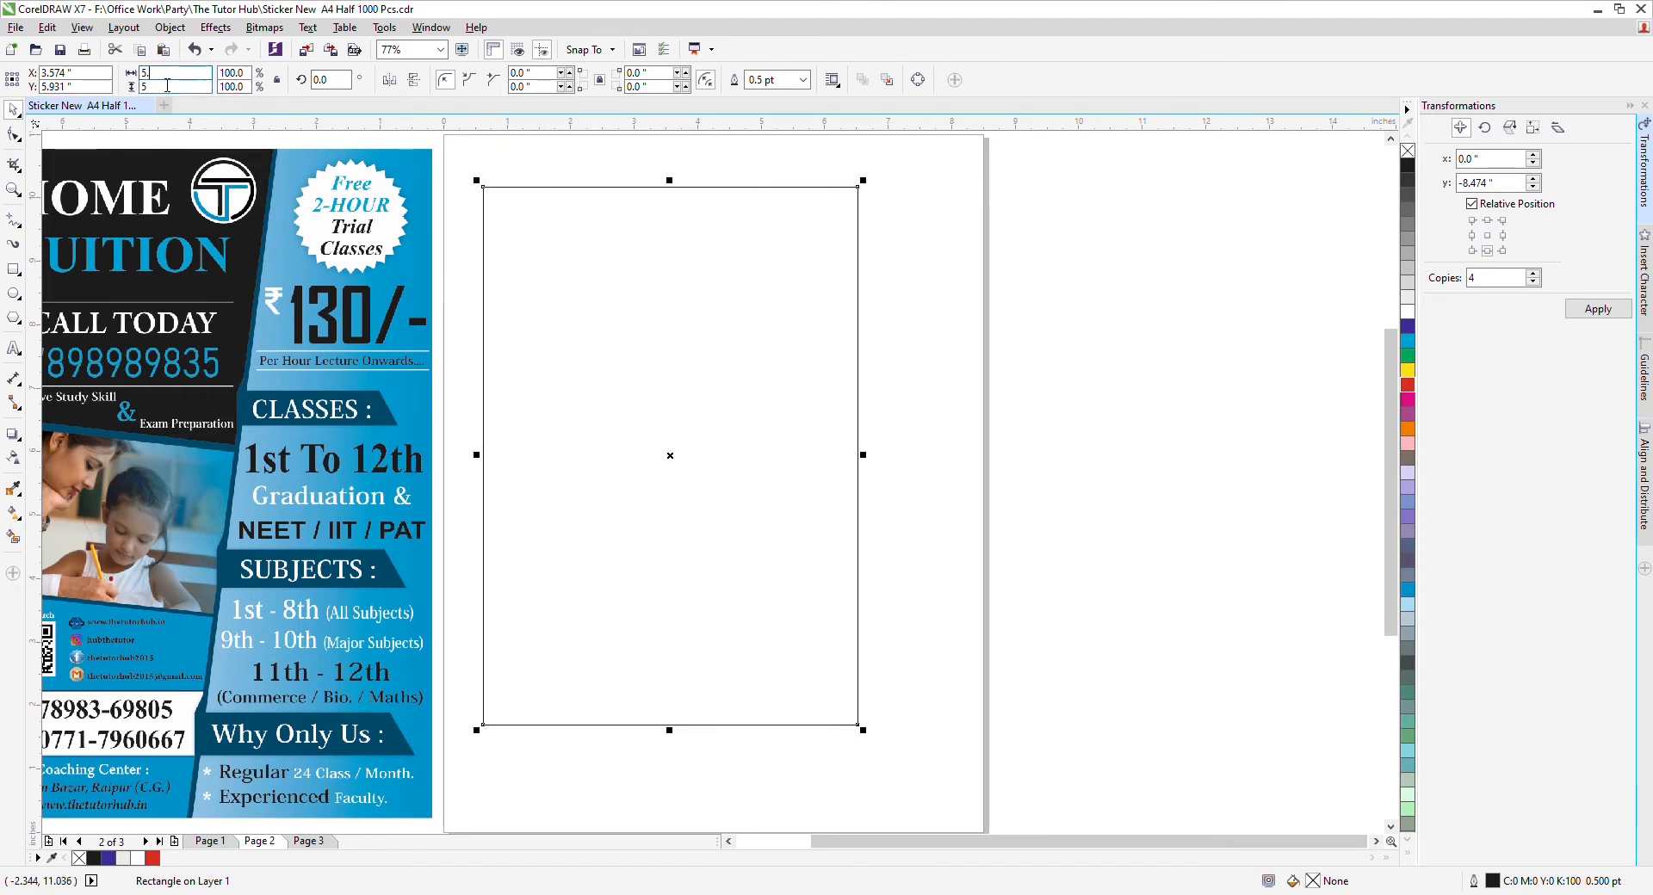
{"action": "type", "text": "5"}
{"action": "key", "text": "Tab"}
{"action": "type", "text": "8.5"}
{"action": "key", "text": "Return"}
{"action": "key", "text": "p"}
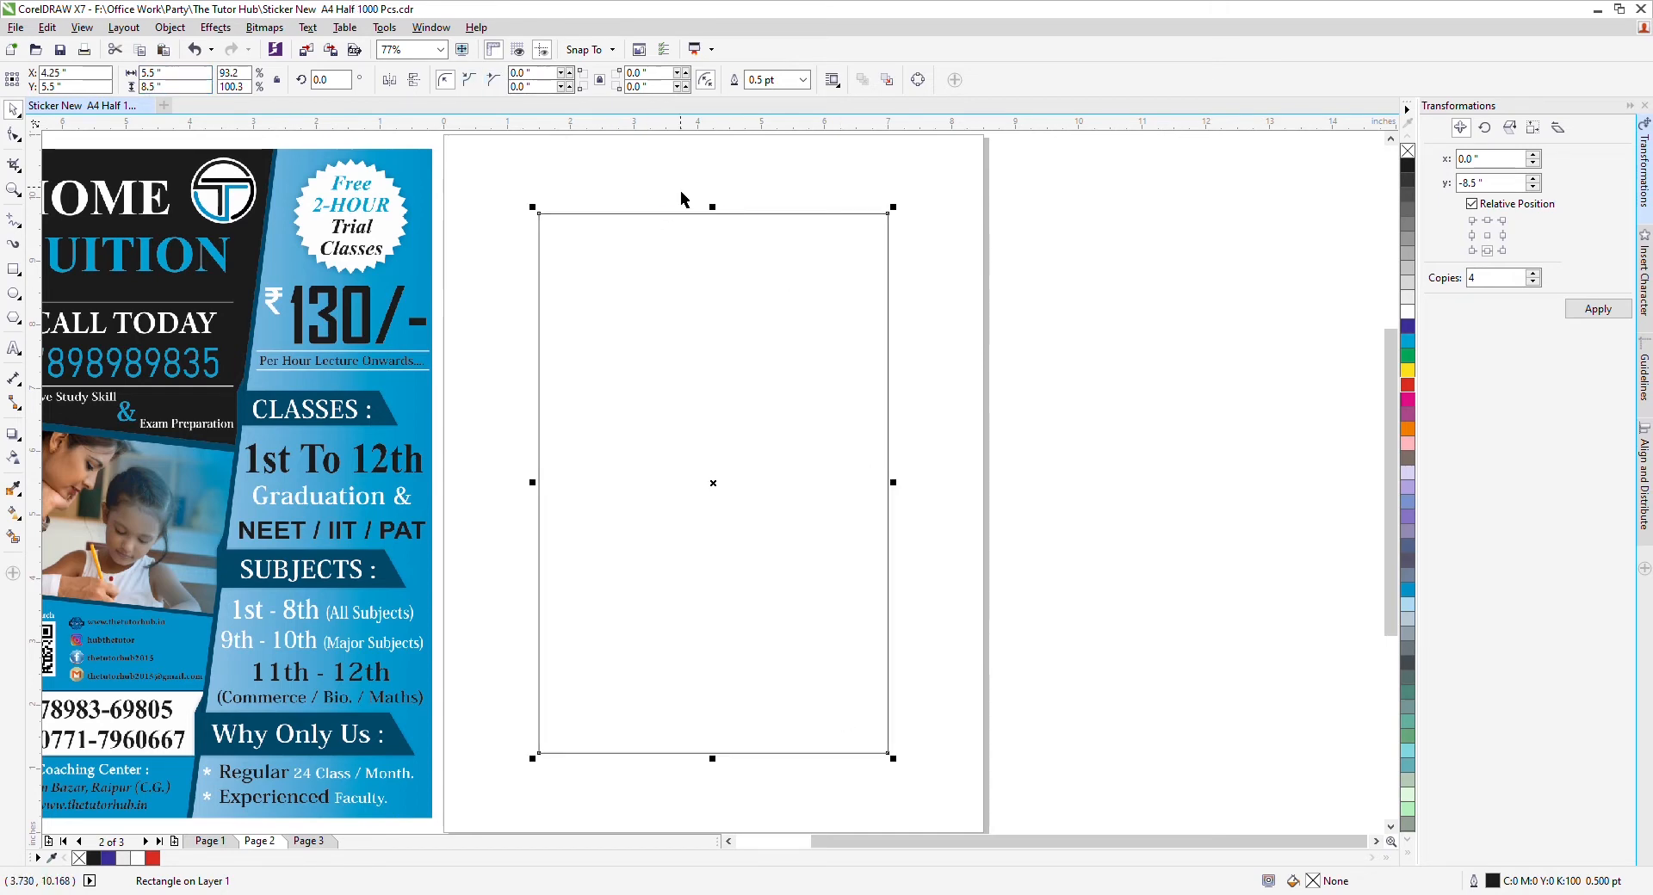
Resize the Home Tuition poster image to 5.5 by 8.5 inches and centre it on the page.
{"action": "left_click", "coordinate": [537, 201]}
{"action": "left_click", "coordinate": [201, 353]}
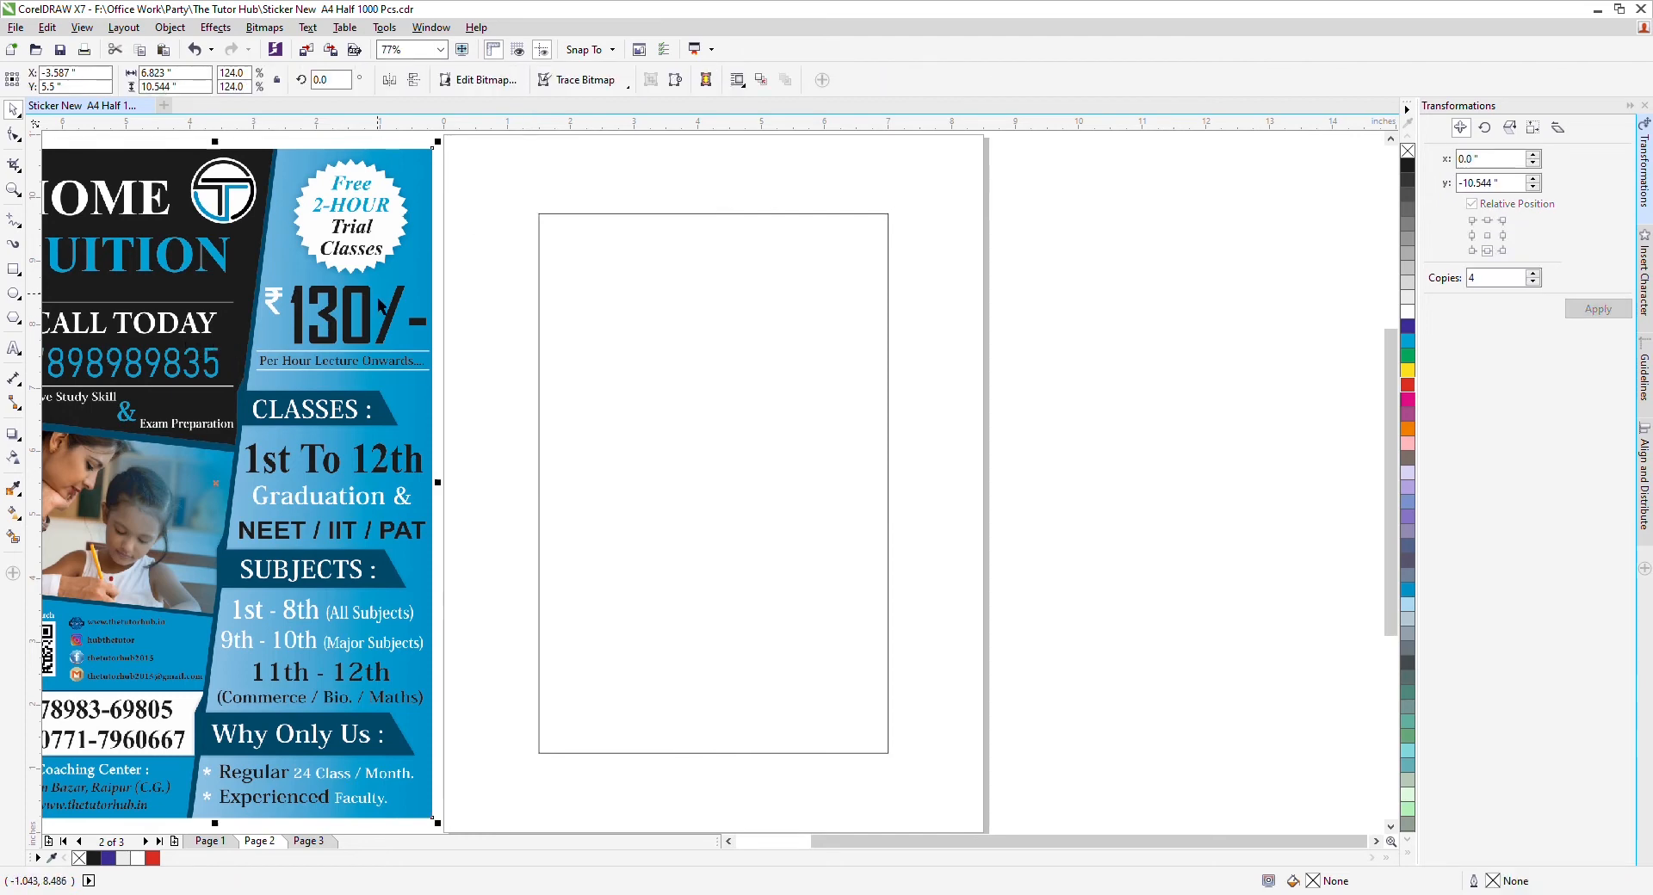
{"action": "left_click", "coordinate": [197, 73]}
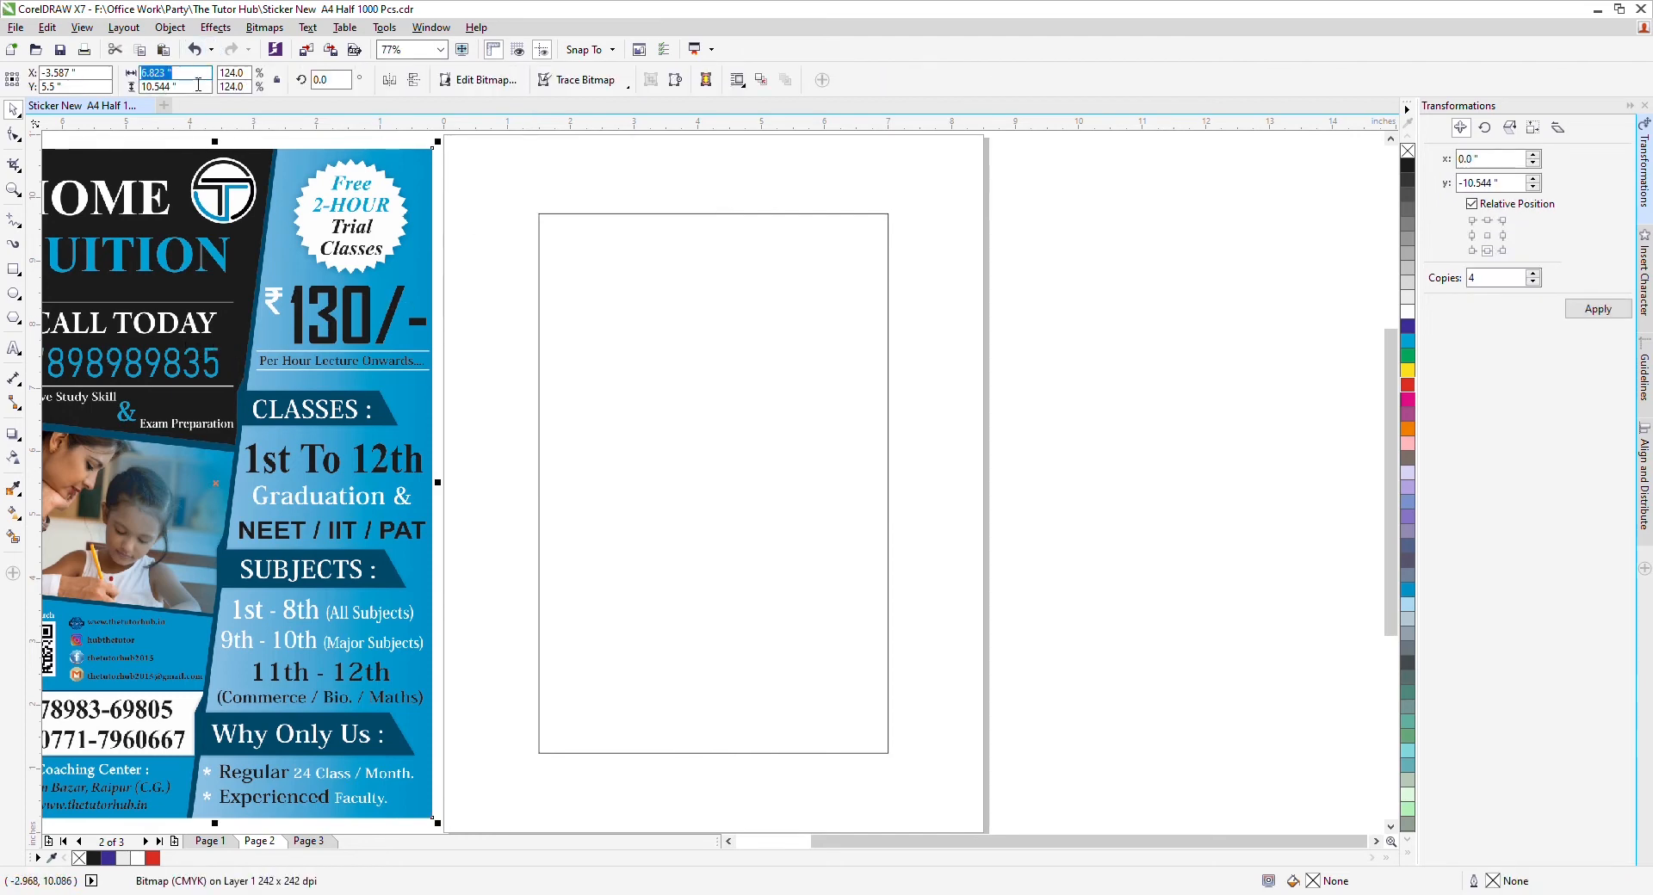
{"action": "type", "text": "5.5"}
{"action": "key", "text": "Tab"}
{"action": "type", "text": "8"}
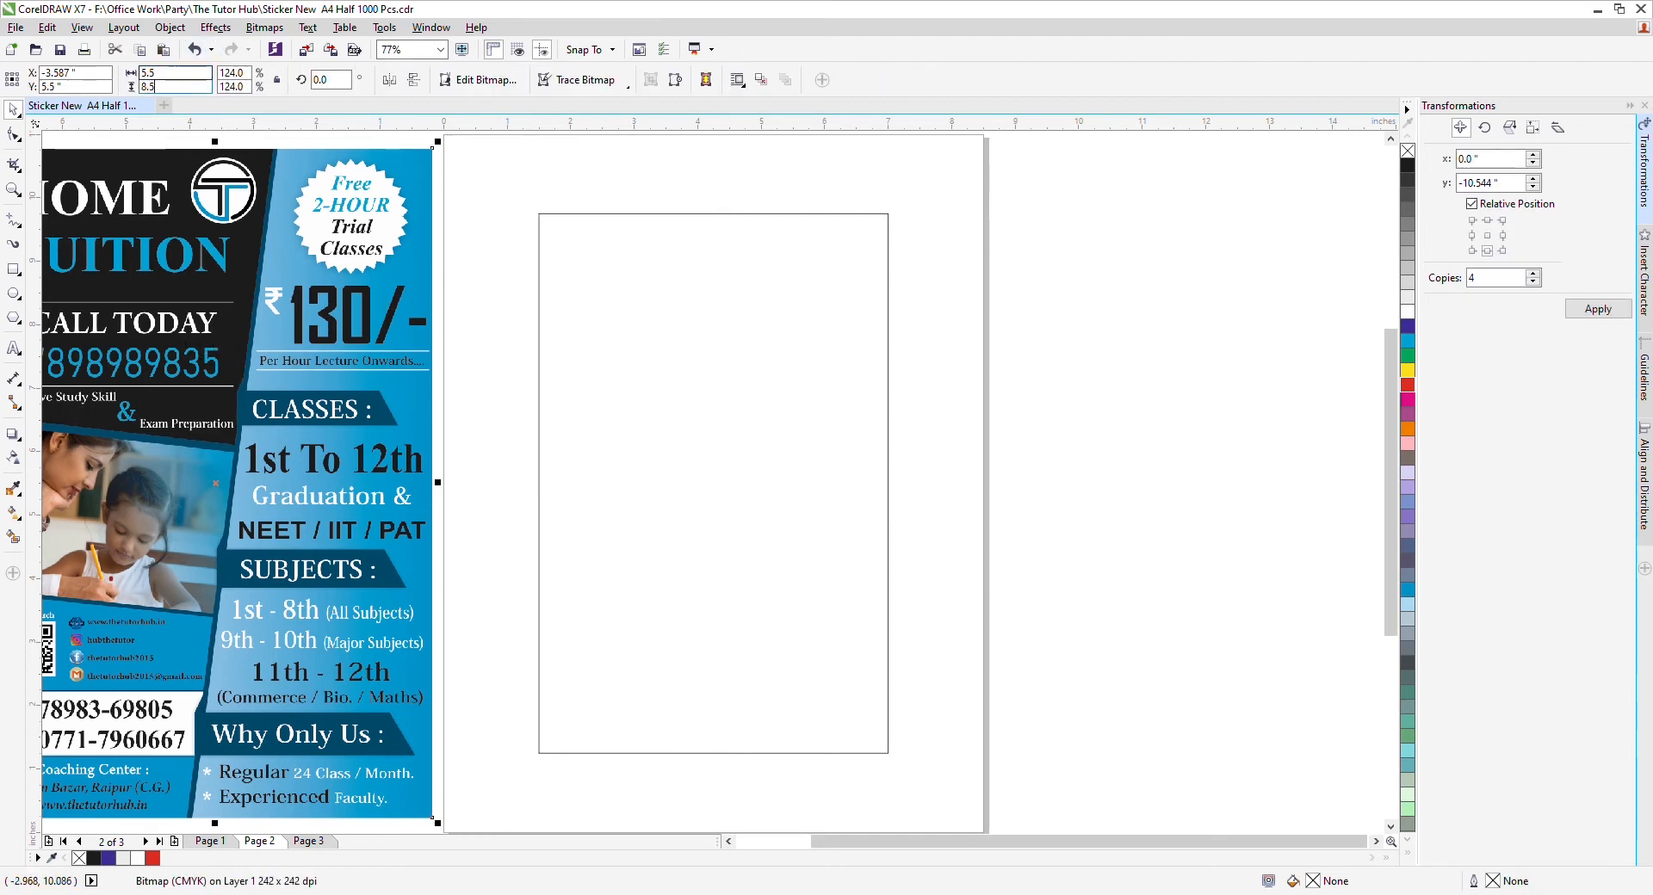
{"action": "type", "text": ".5"}
{"action": "key", "text": "Return"}
{"action": "key", "text": "p"}
Place the poster image just to the right of the outline rectangle, with the rectangle centred on the page.
{"action": "left_click_drag", "start_coordinate": [676, 328], "coordinate": [302, 325]}
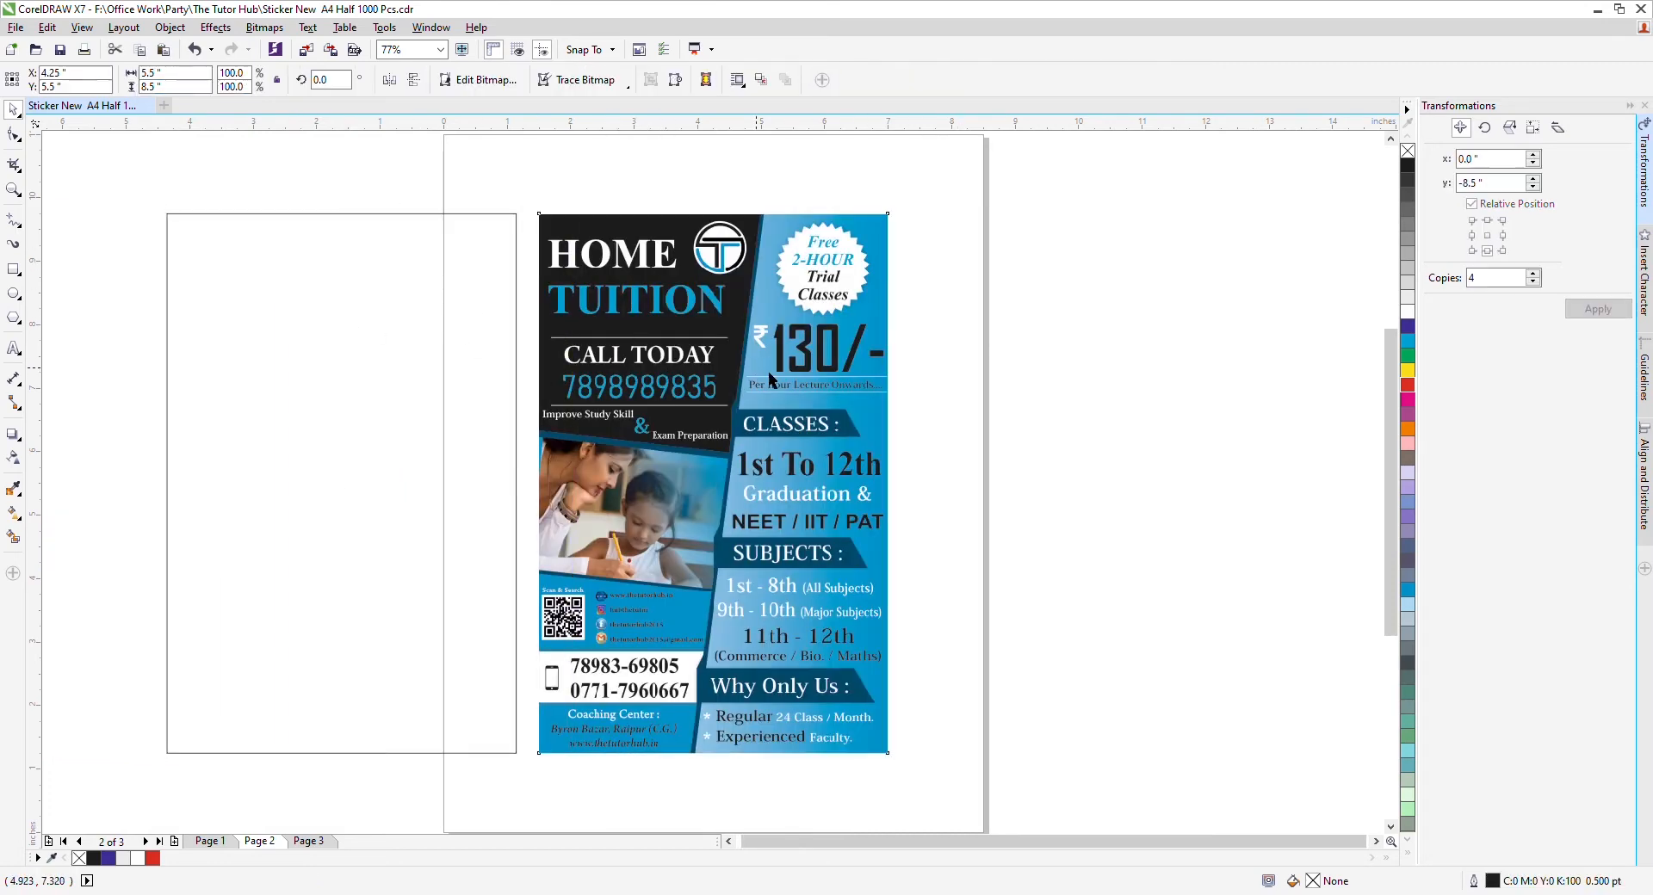
{"action": "left_click_drag", "start_coordinate": [768, 370], "coordinate": [1225, 360]}
{"action": "left_click", "coordinate": [382, 401]}
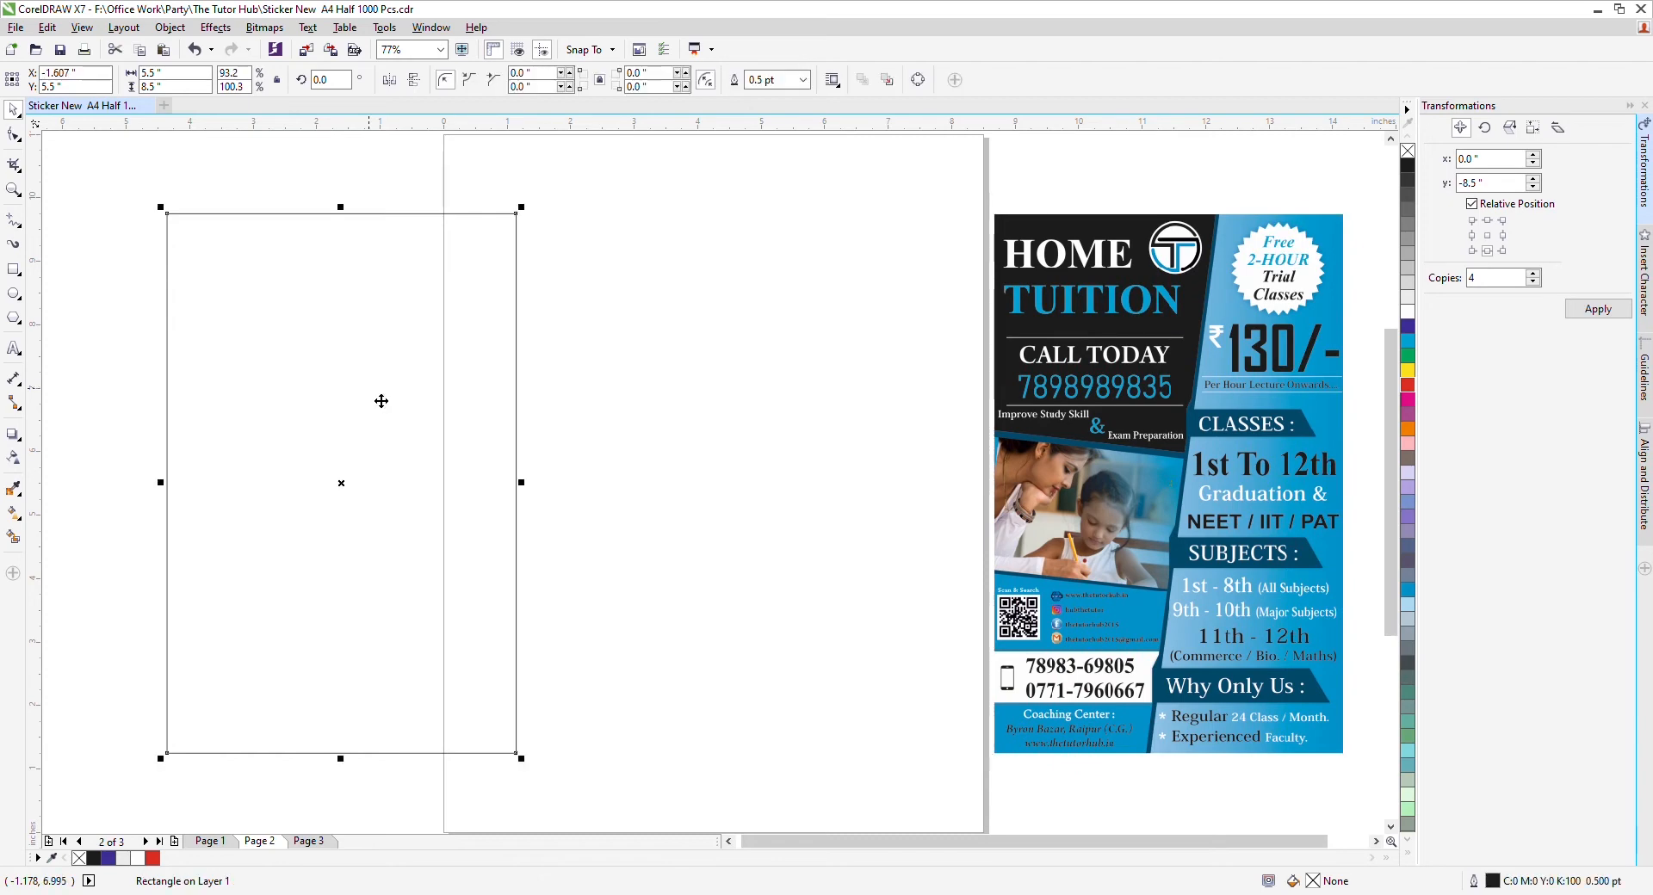
{"action": "key", "text": "p"}
{"action": "left_click", "coordinate": [428, 303]}
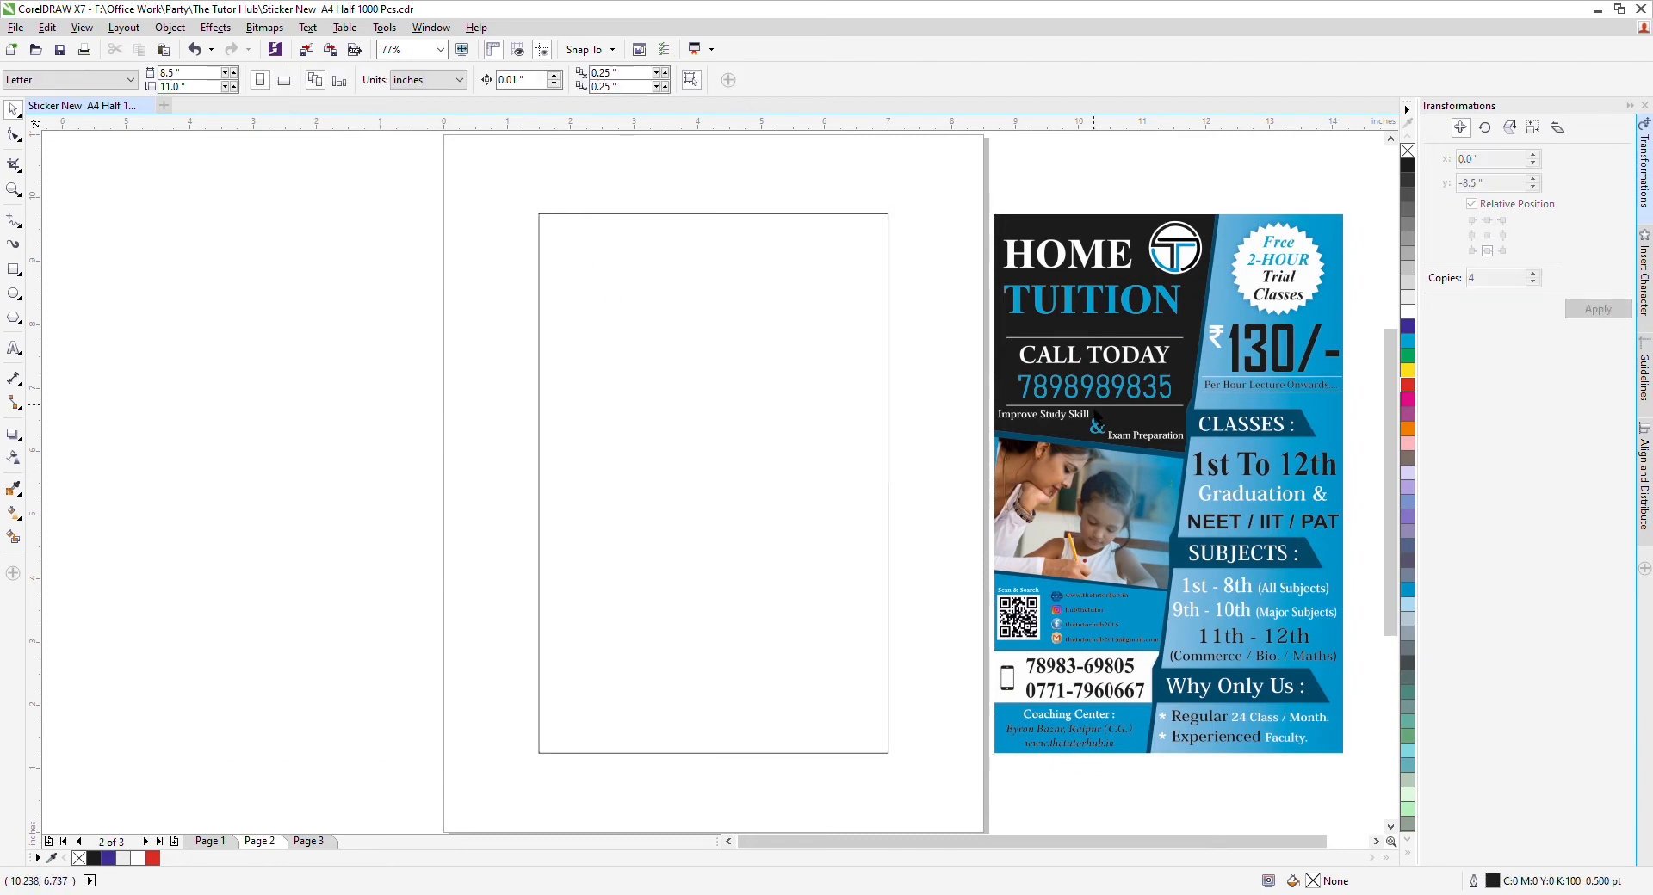
{"action": "left_click_drag", "start_coordinate": [1106, 404], "coordinate": [1014, 404]}
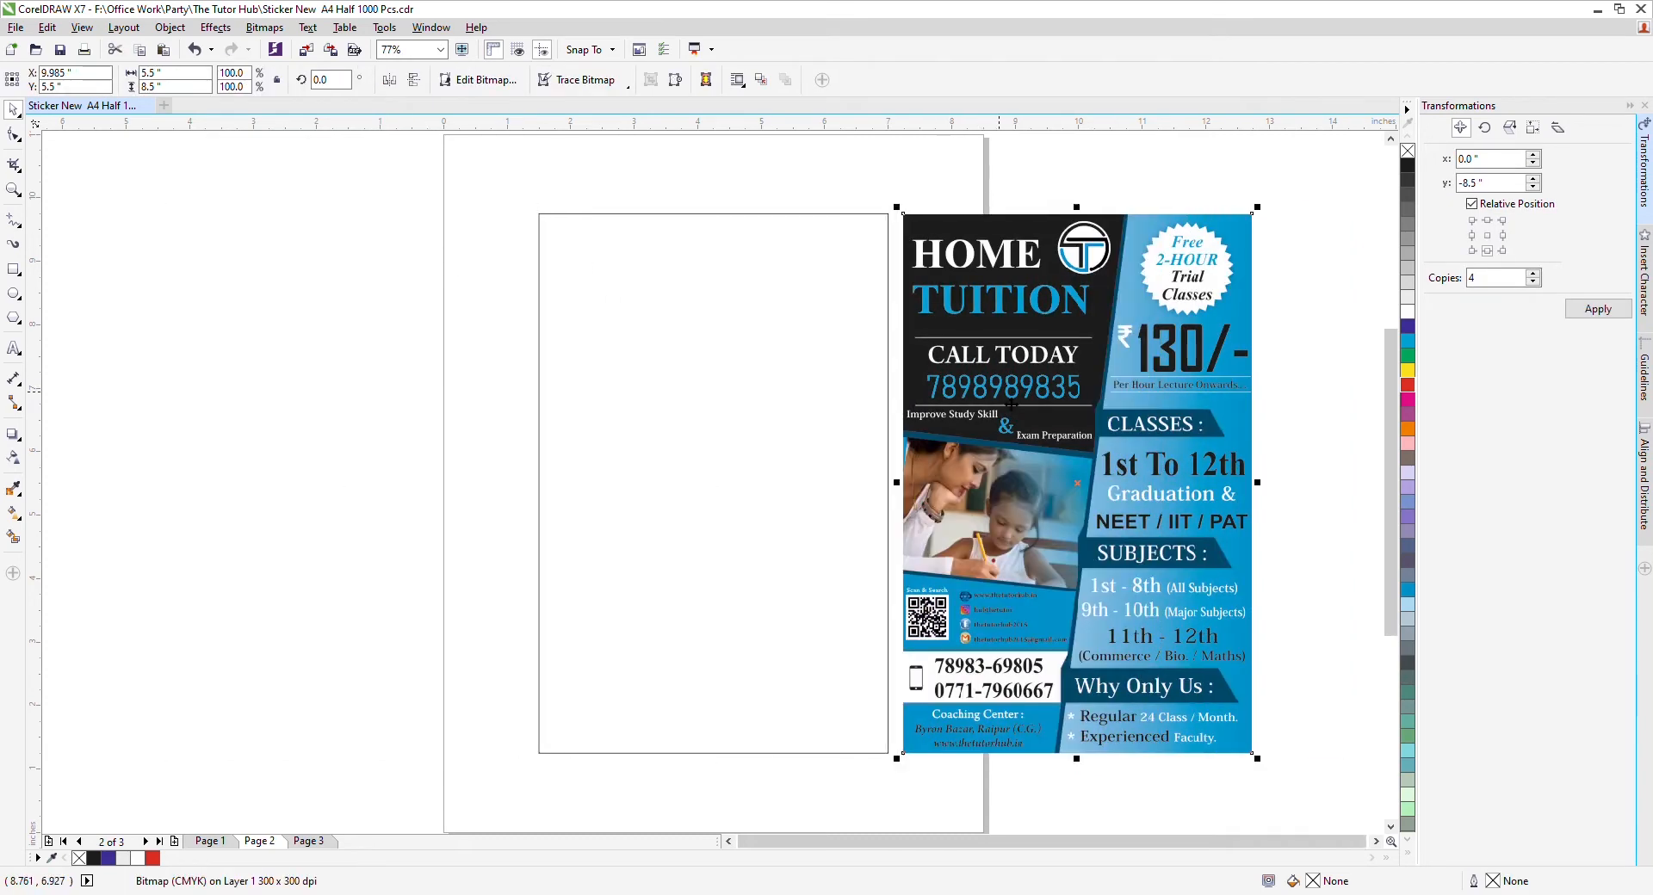
{"action": "left_click", "coordinate": [510, 275]}
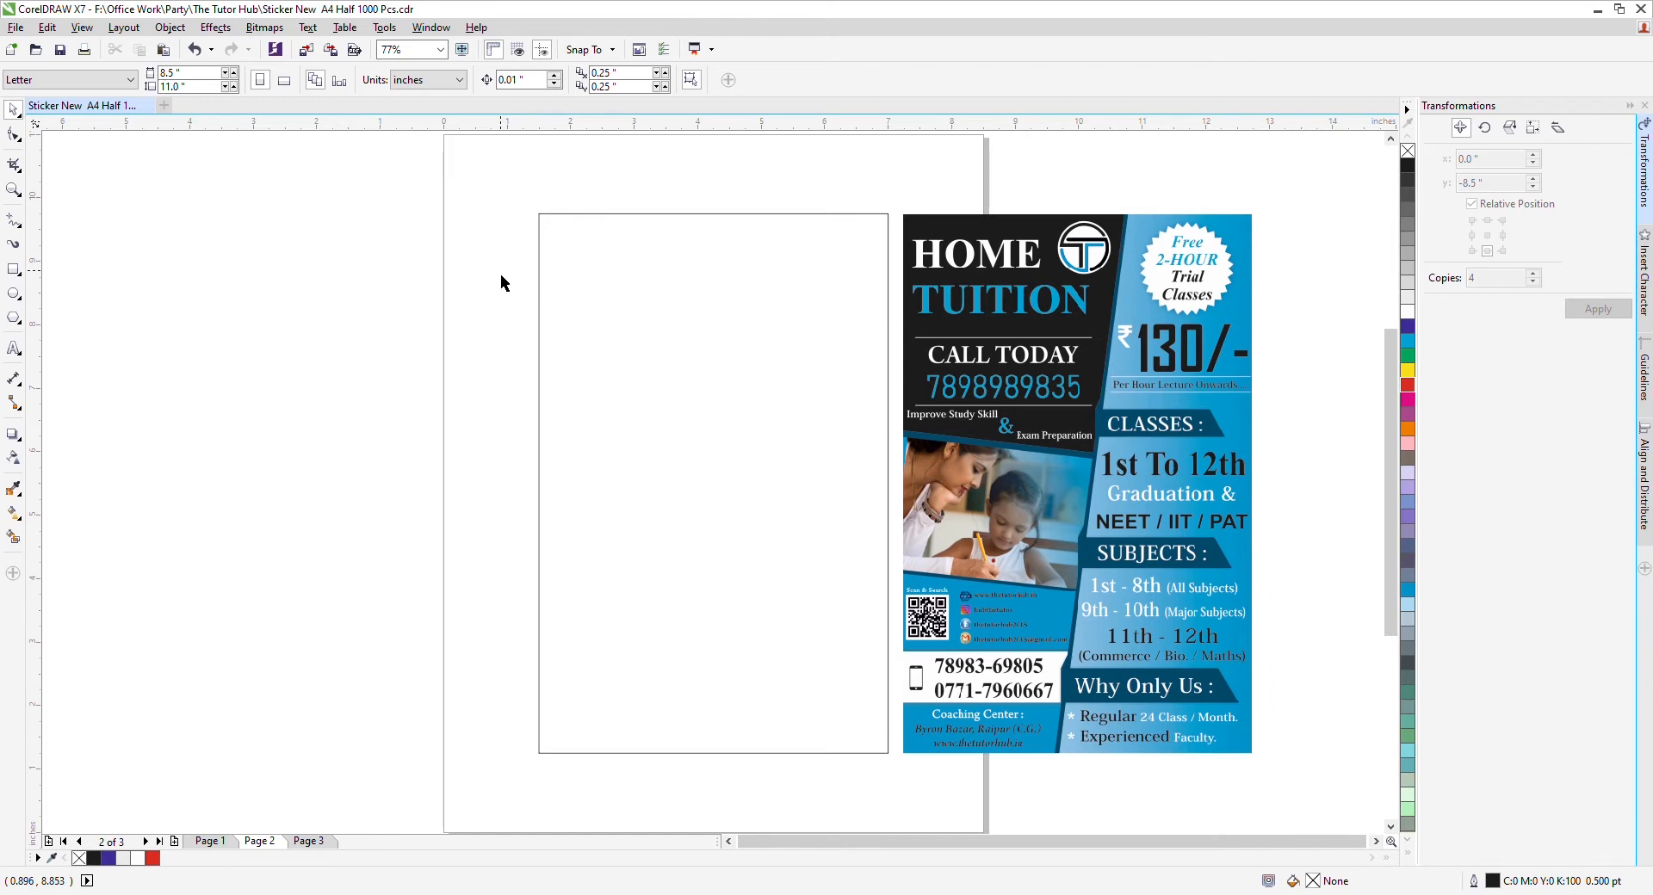
Move The Tutor Hub logo and icon group on page 3 off the page's left edge, and return to page 2.
{"action": "key", "text": "Page_Down"}
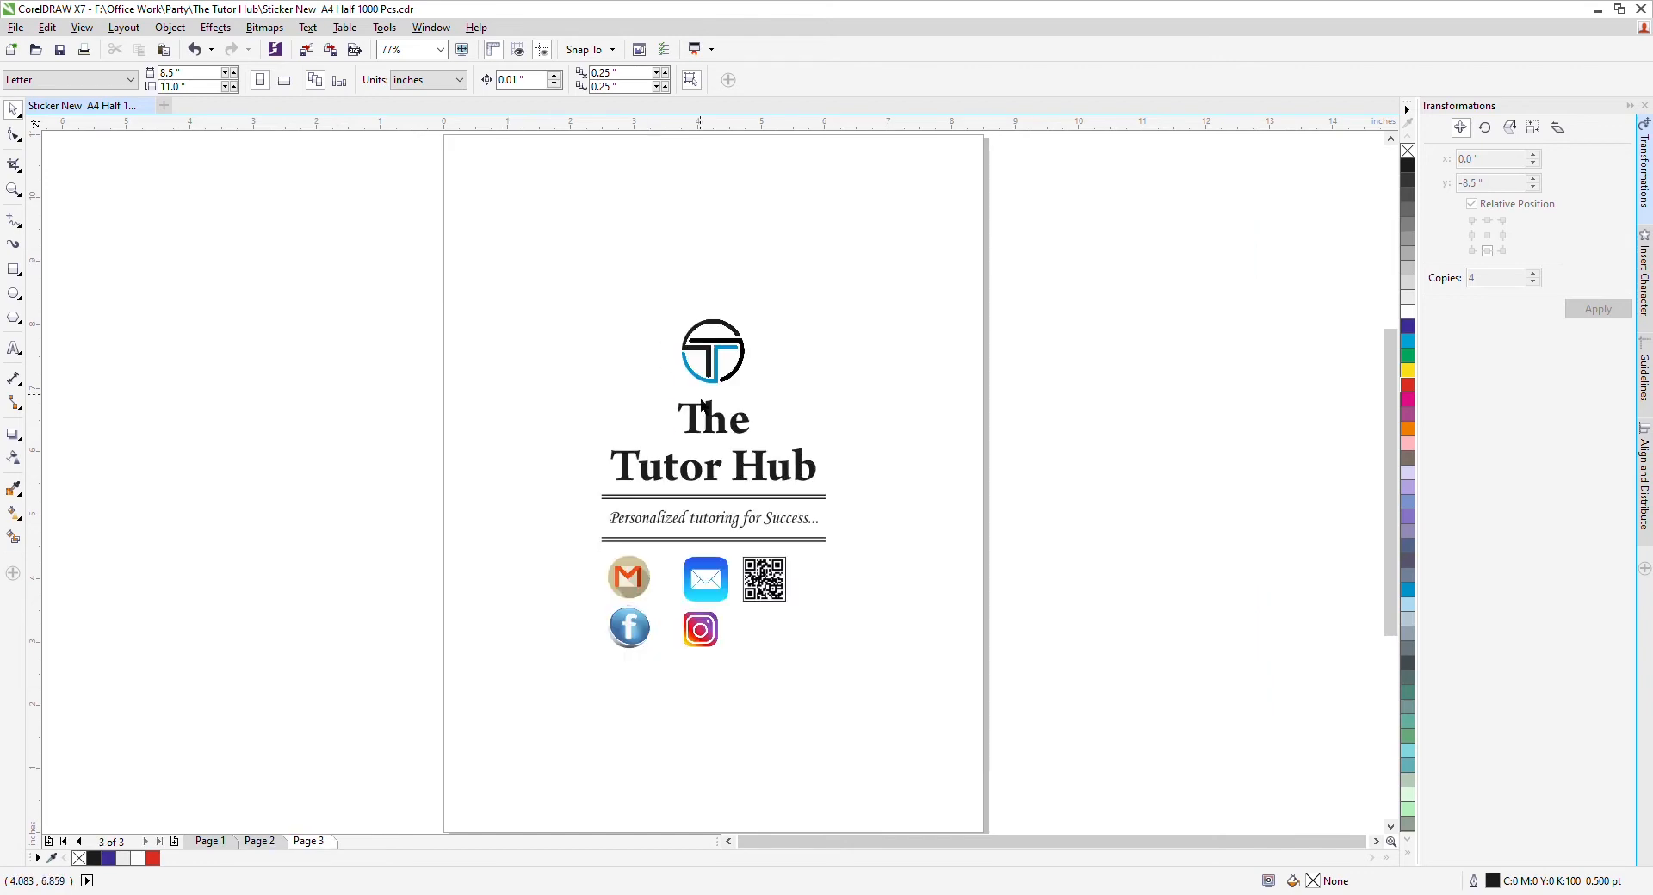
{"action": "left_click", "coordinate": [561, 387]}
{"action": "left_click_drag", "start_coordinate": [562, 386], "coordinate": [293, 387]}
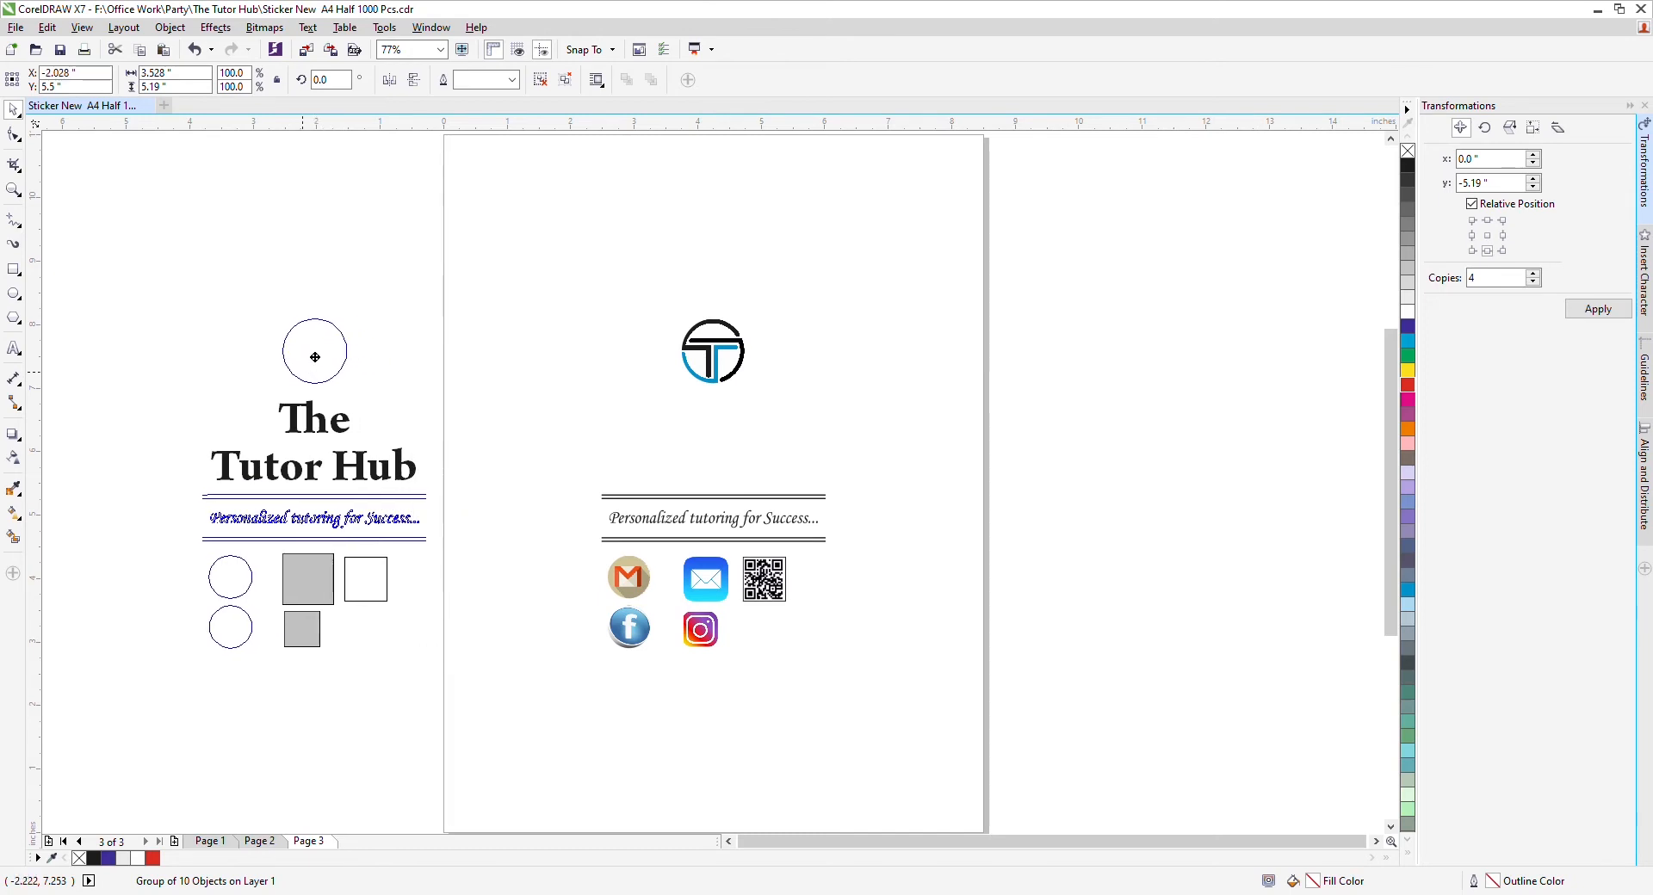
{"action": "left_click", "coordinate": [1033, 404]}
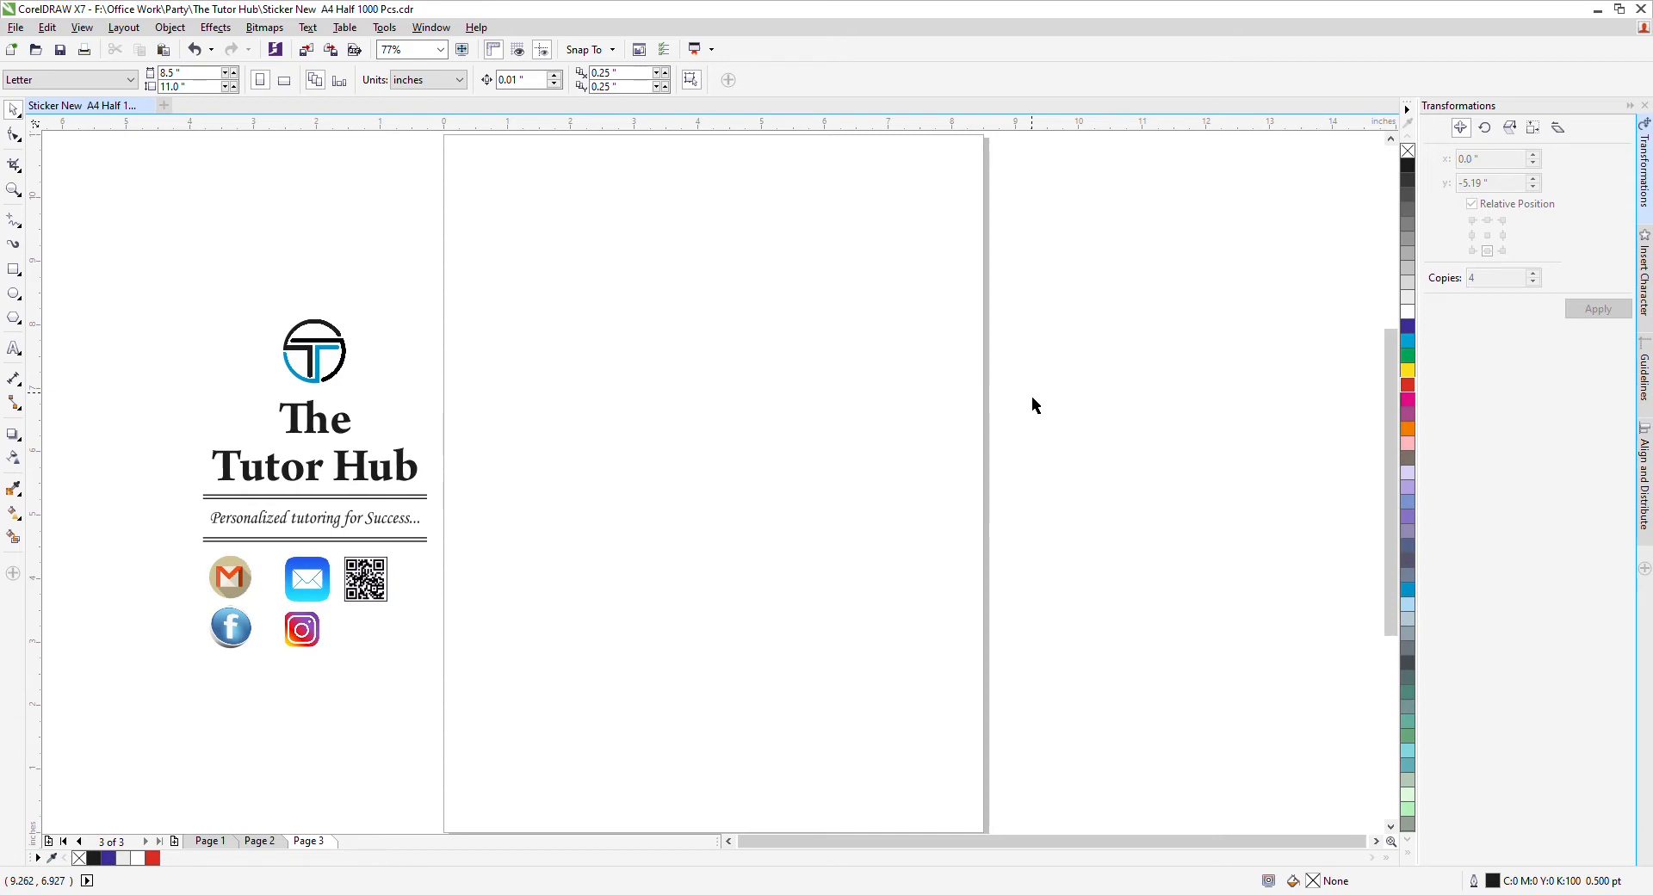
{"action": "key", "text": "Page_Up"}
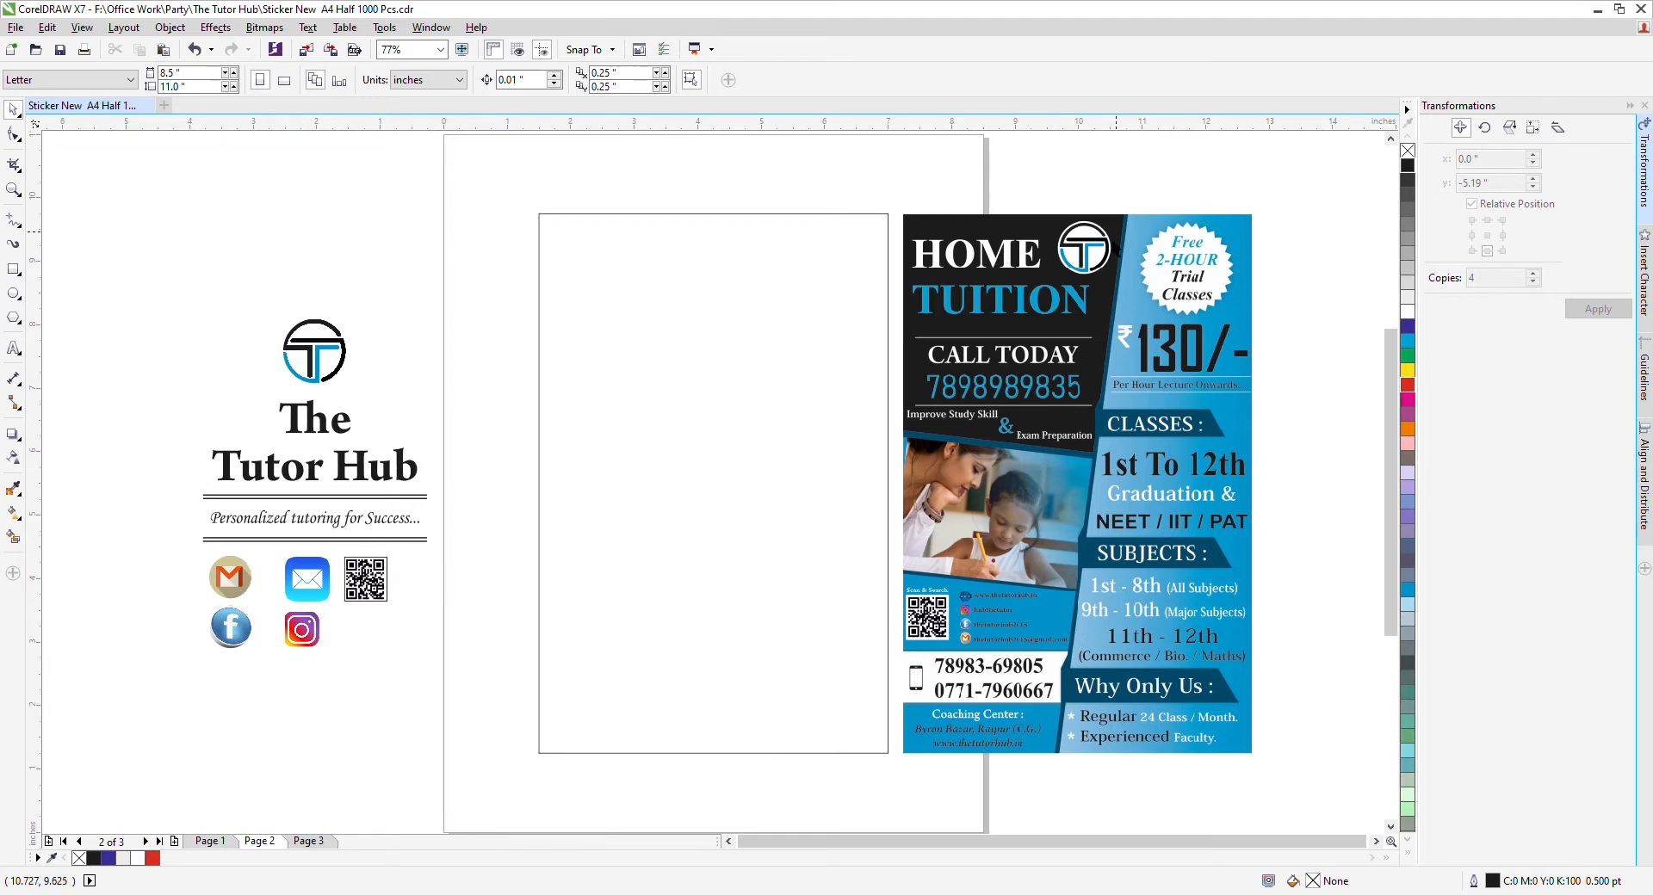
{"action": "left_click", "coordinate": [1154, 466]}
{"action": "key", "text": "p"}
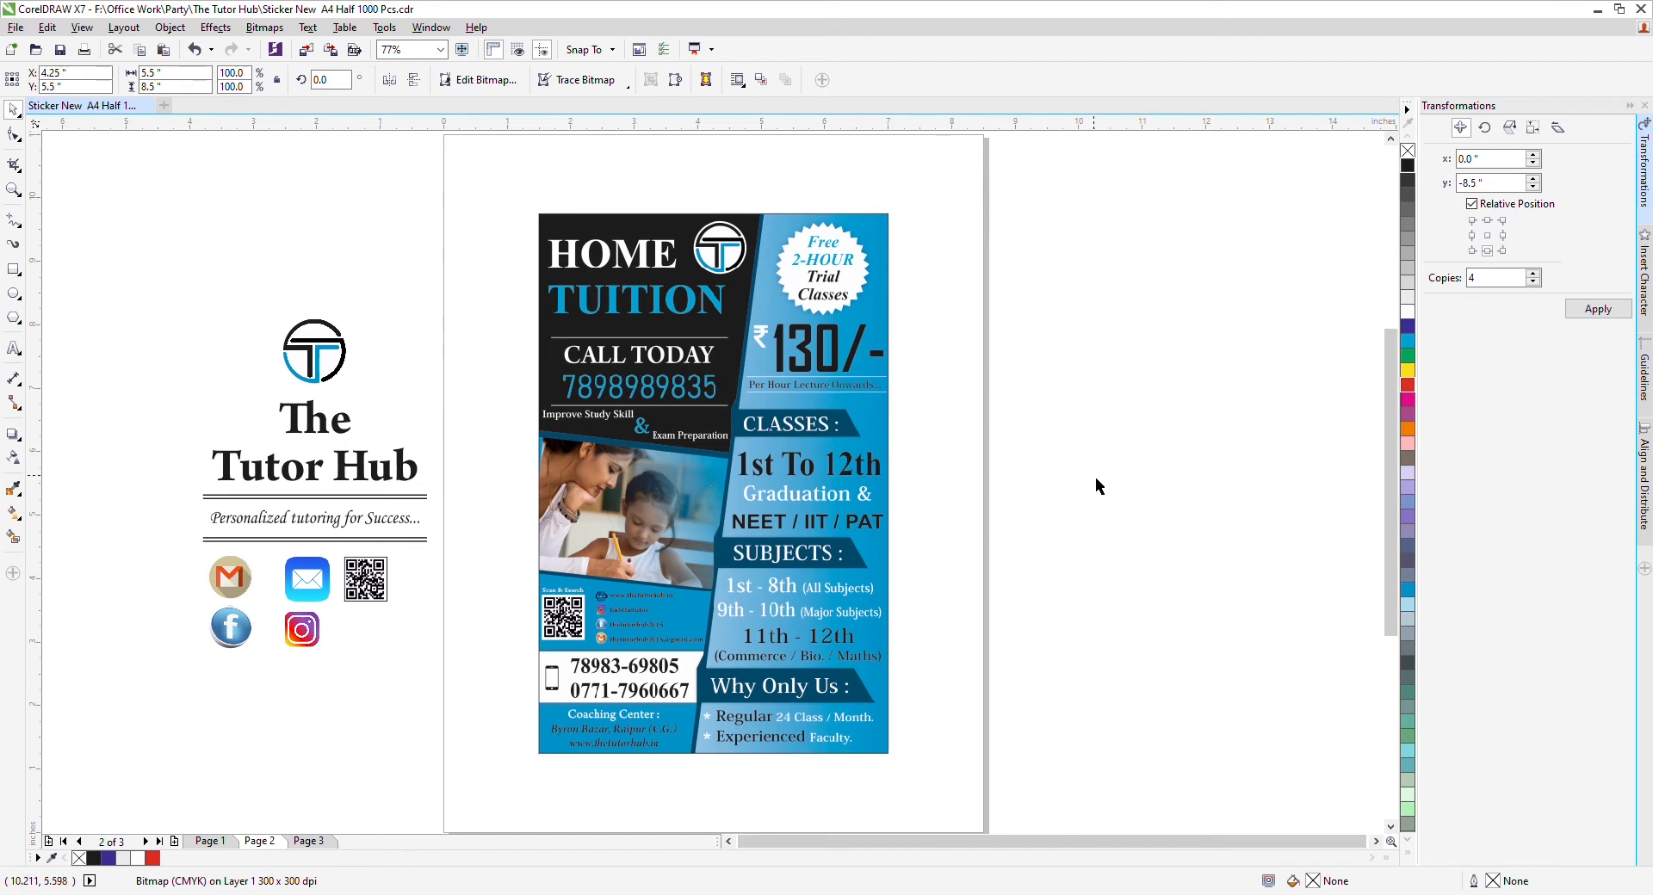
{"action": "key", "text": "ctrl+z"}
{"action": "left_click", "coordinate": [1305, 289]}
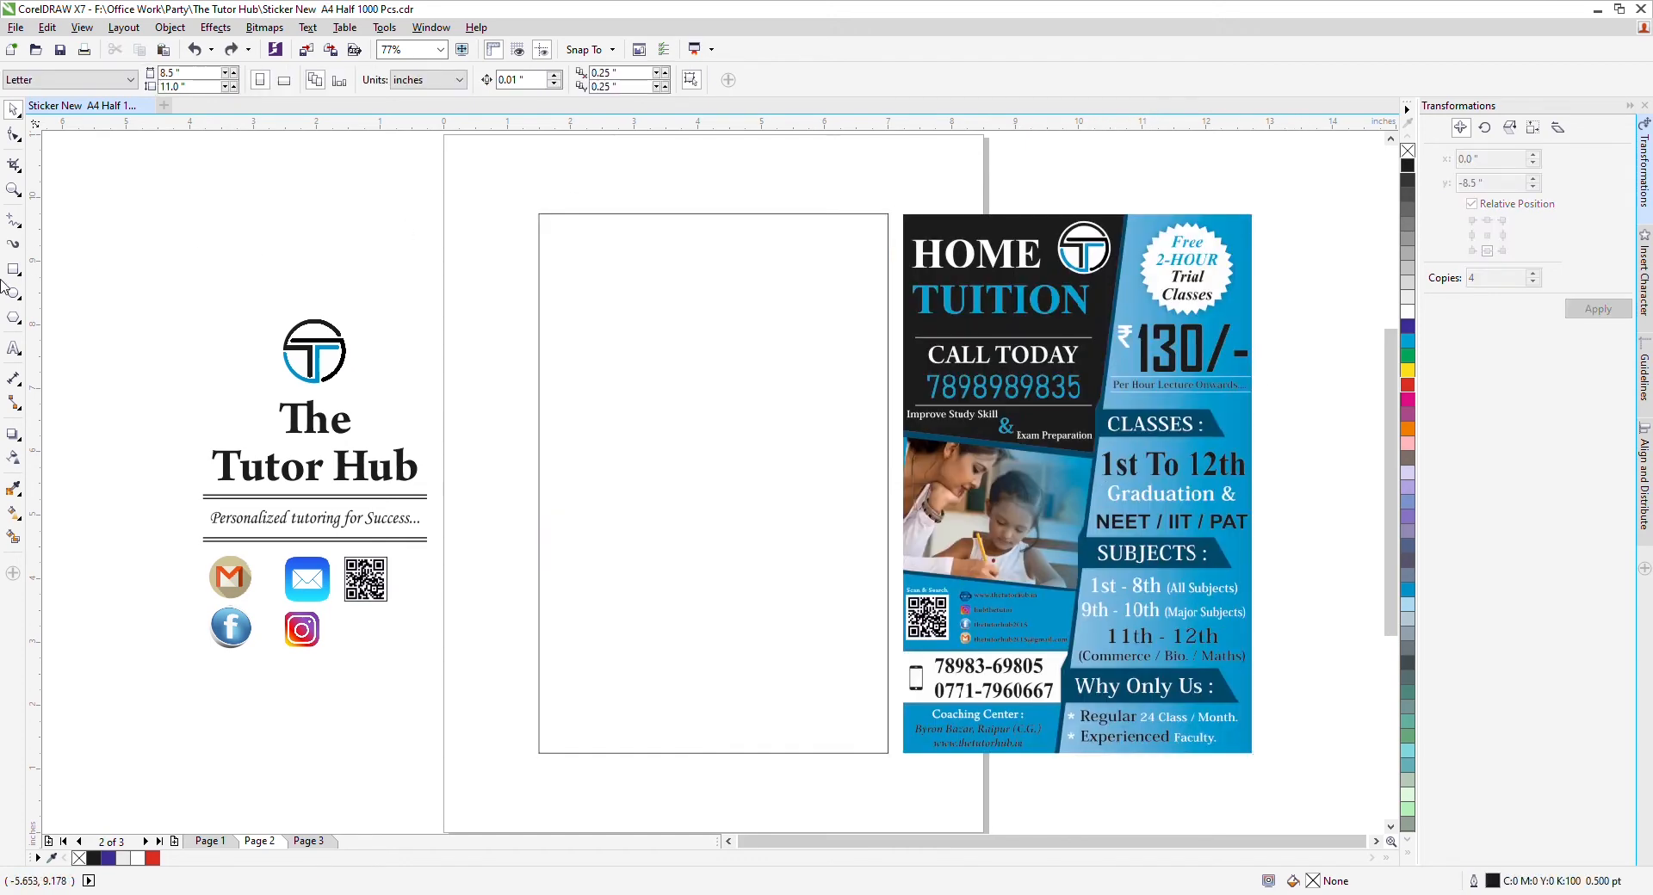
Draw an 8.5-inch-tall rectangle over the poster's right column and widen it leftward to about 3.05 inches.
{"action": "key", "text": "F6"}
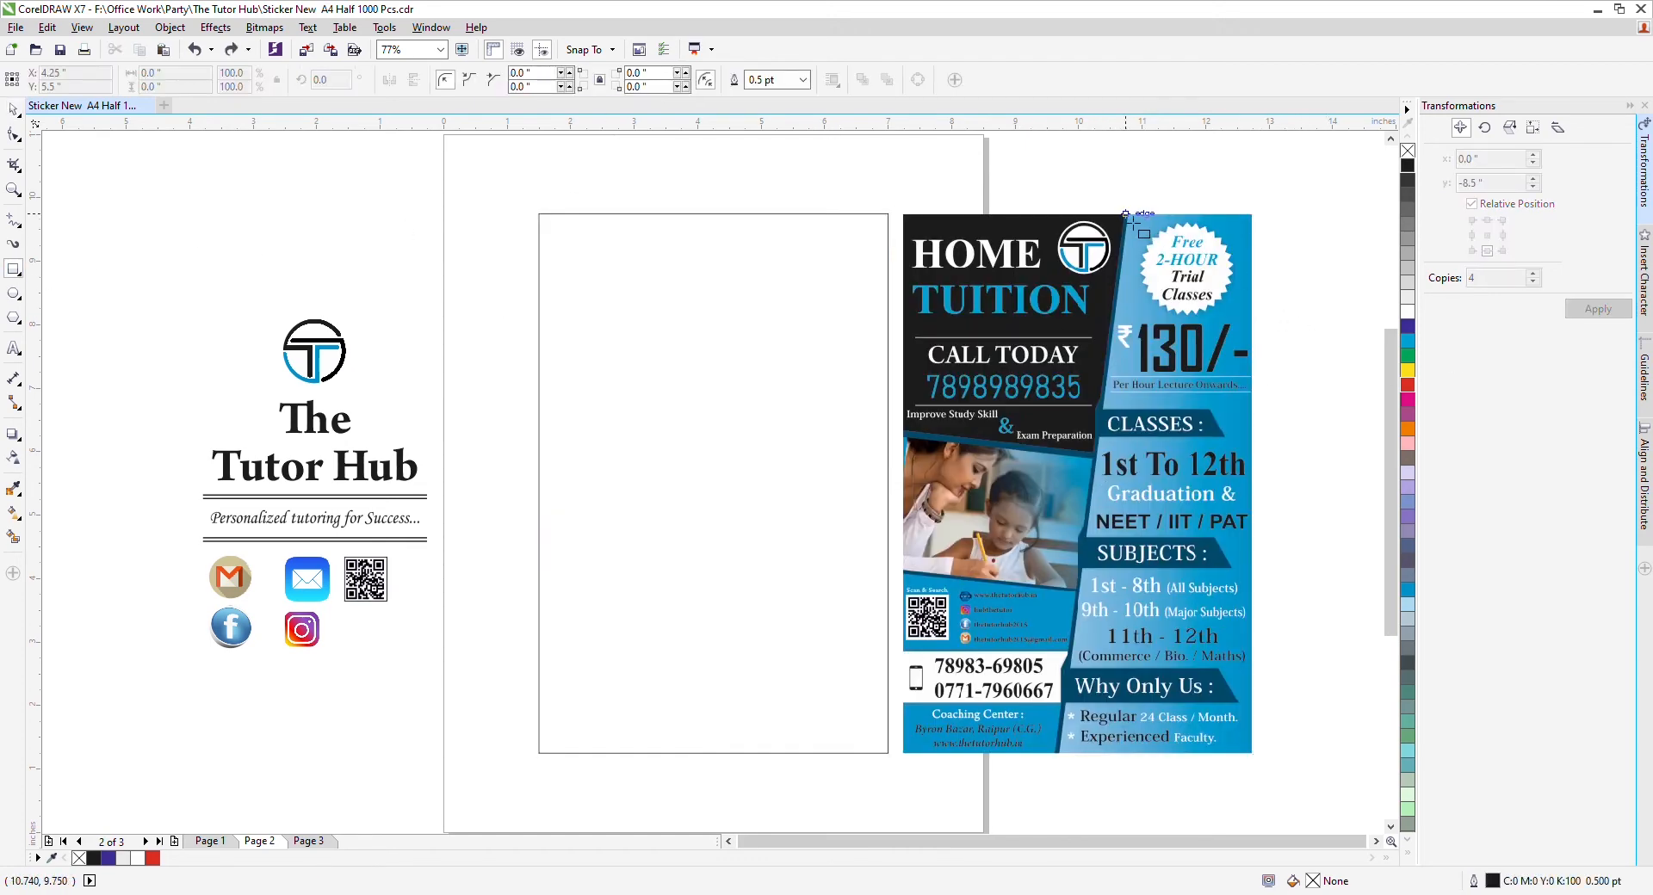
{"action": "left_click_drag", "start_coordinate": [1127, 214], "coordinate": [1262, 768]}
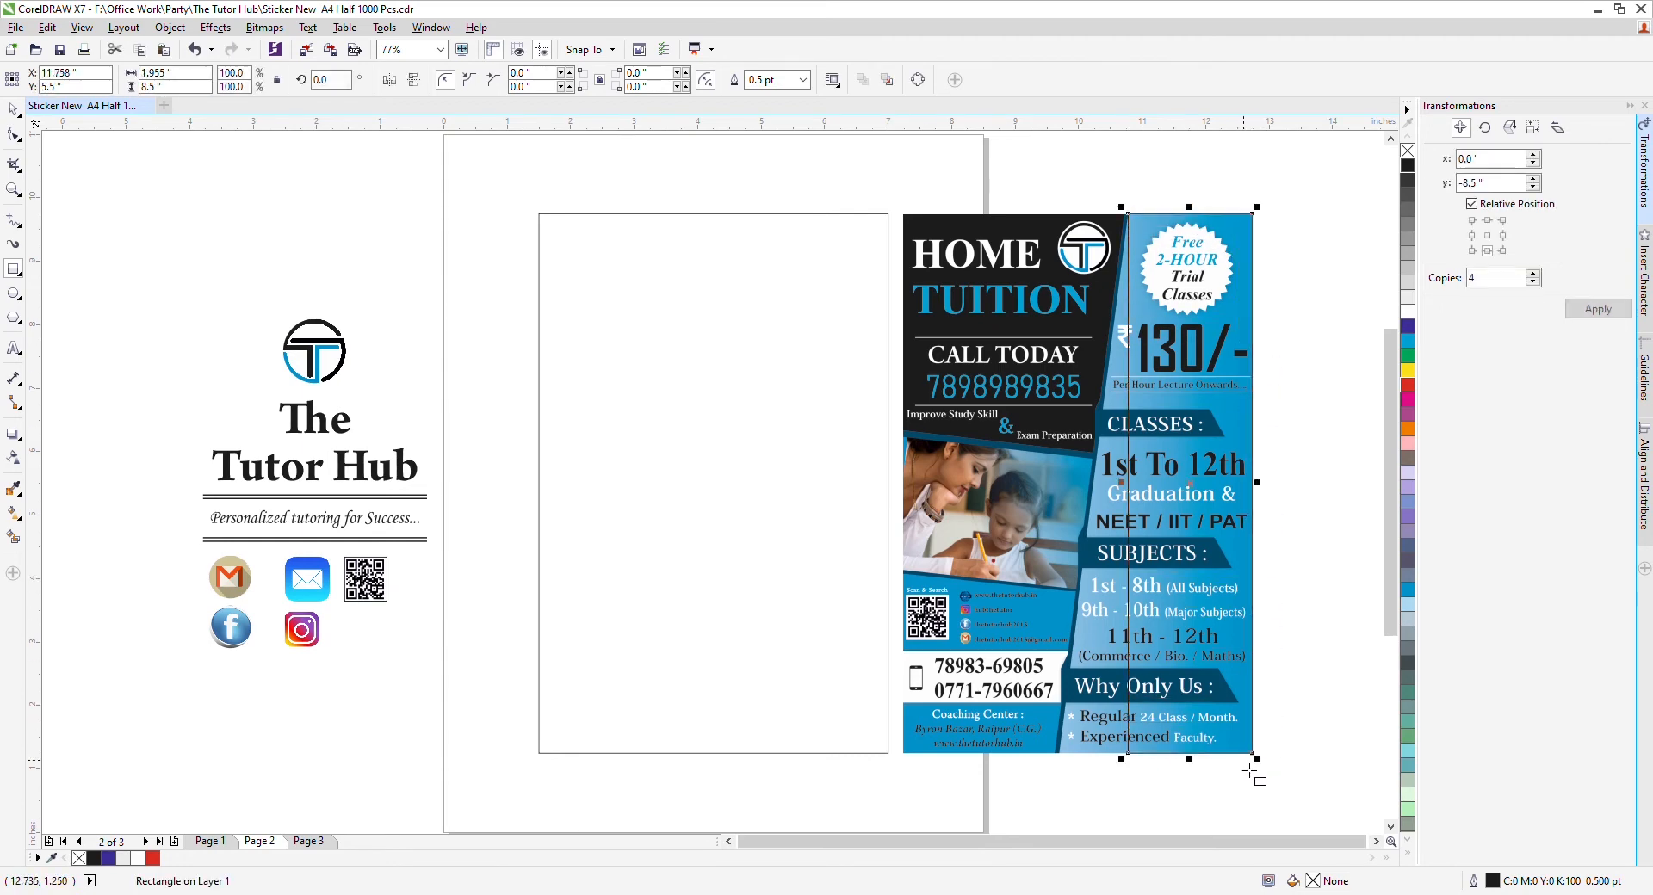
{"action": "key", "text": "space"}
{"action": "left_click_drag", "start_coordinate": [1135, 494], "coordinate": [1054, 488]}
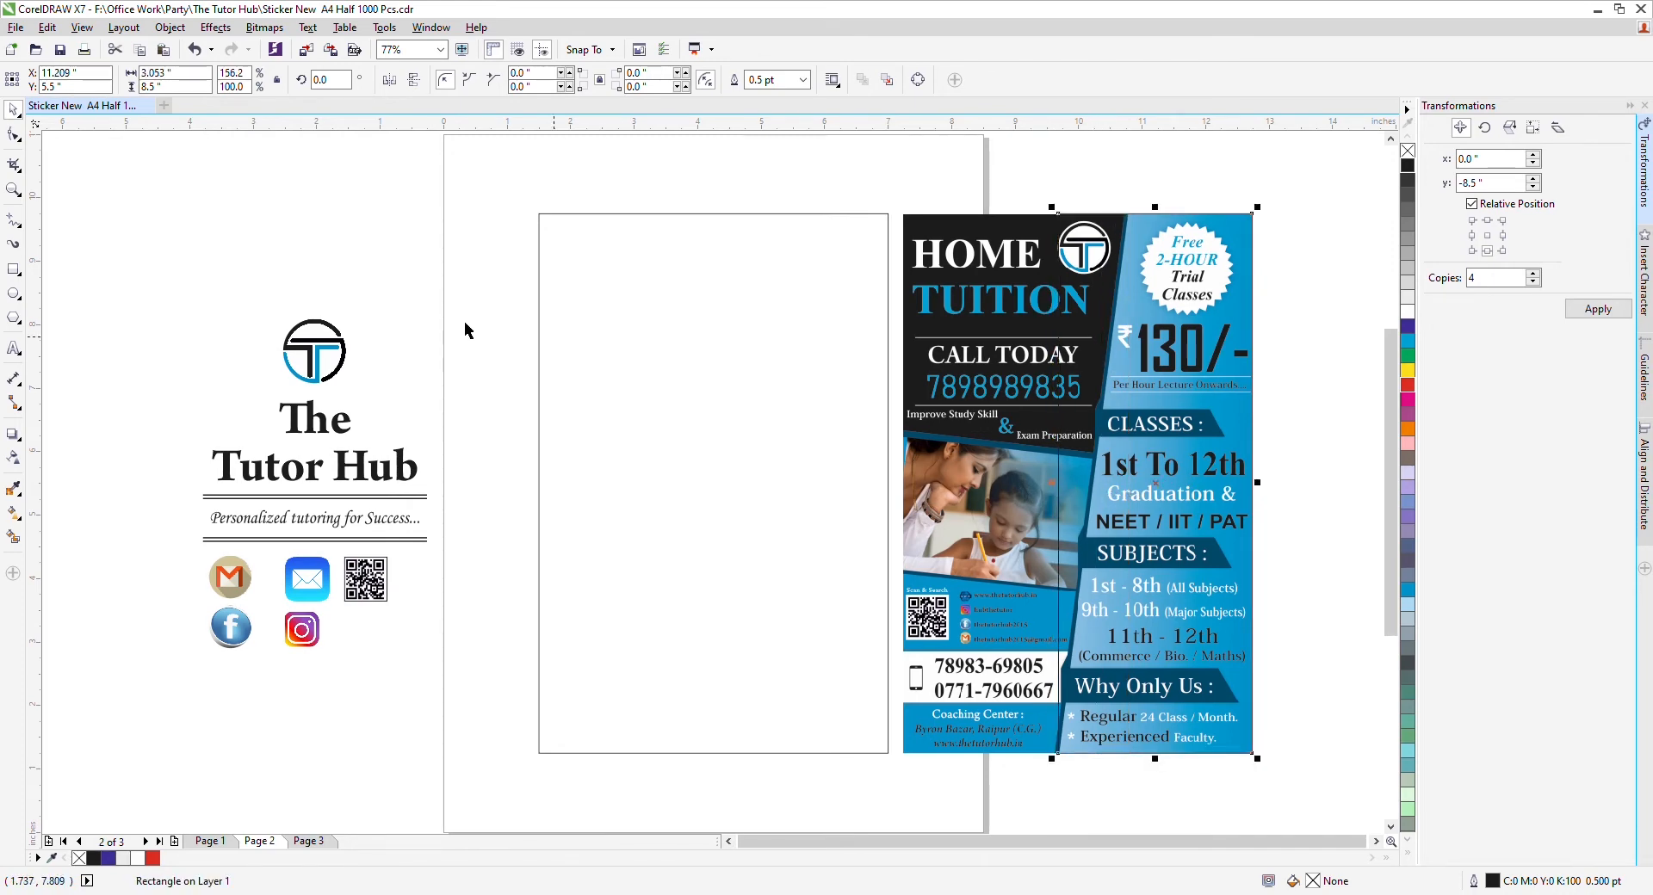
Slant the rectangle's left side with a straight-line envelope, matching its upper left corner to the top of the poster's blue panel.
{"action": "left_click", "coordinate": [19, 443]}
{"action": "left_click", "coordinate": [102, 515]}
{"action": "left_click", "coordinate": [448, 81]}
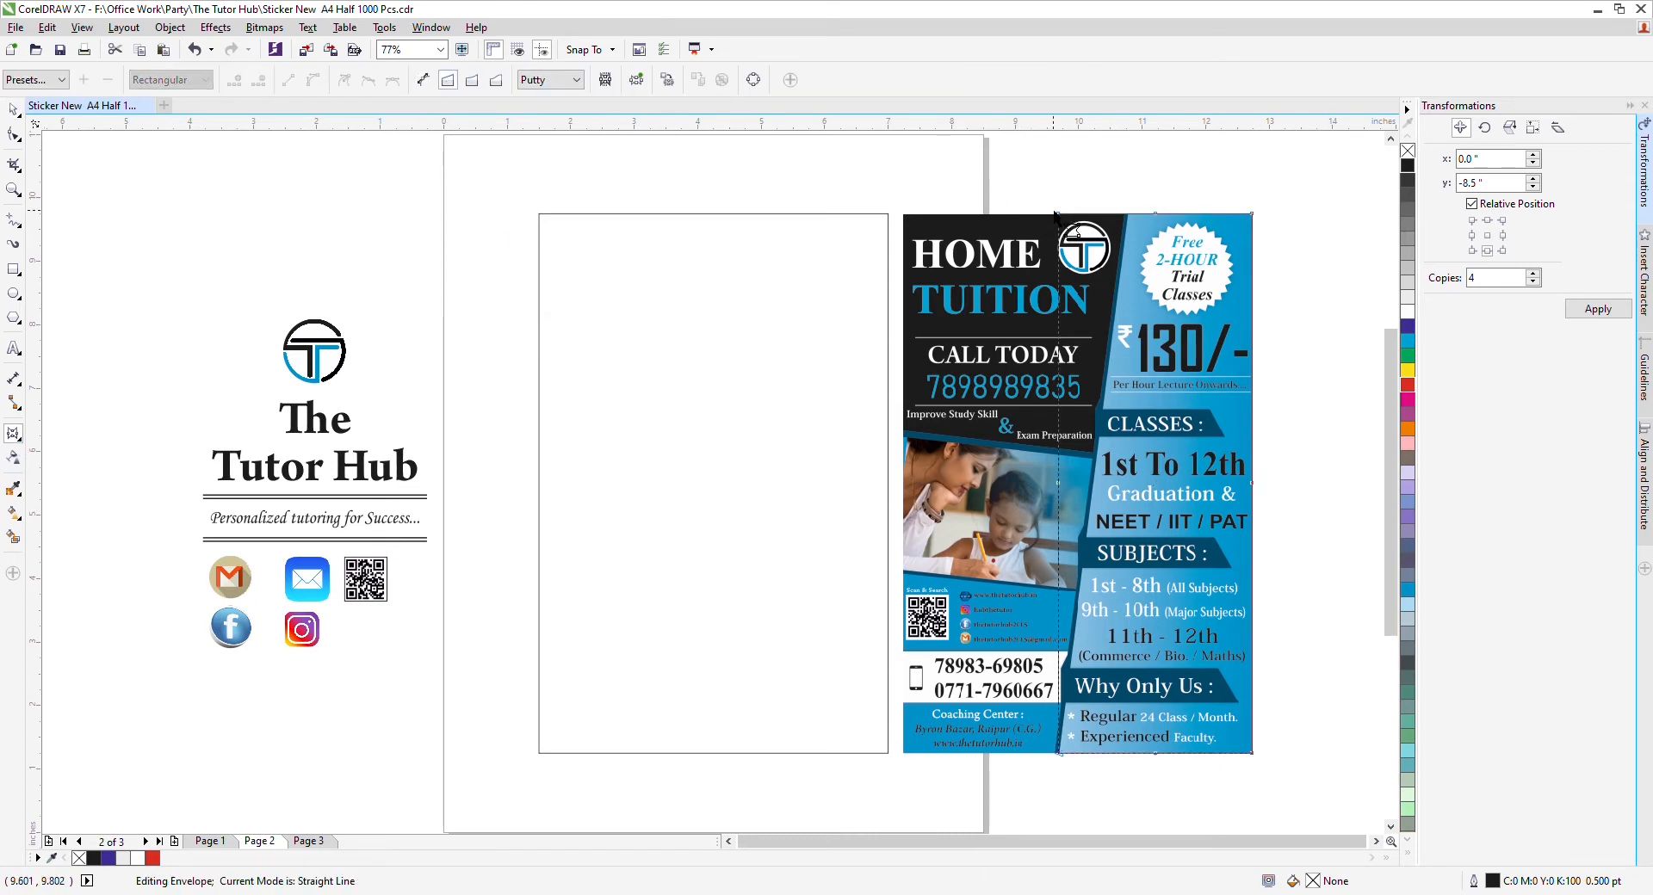
{"action": "left_click_drag", "start_coordinate": [1059, 213], "coordinate": [1128, 219]}
{"action": "key", "text": "space"}
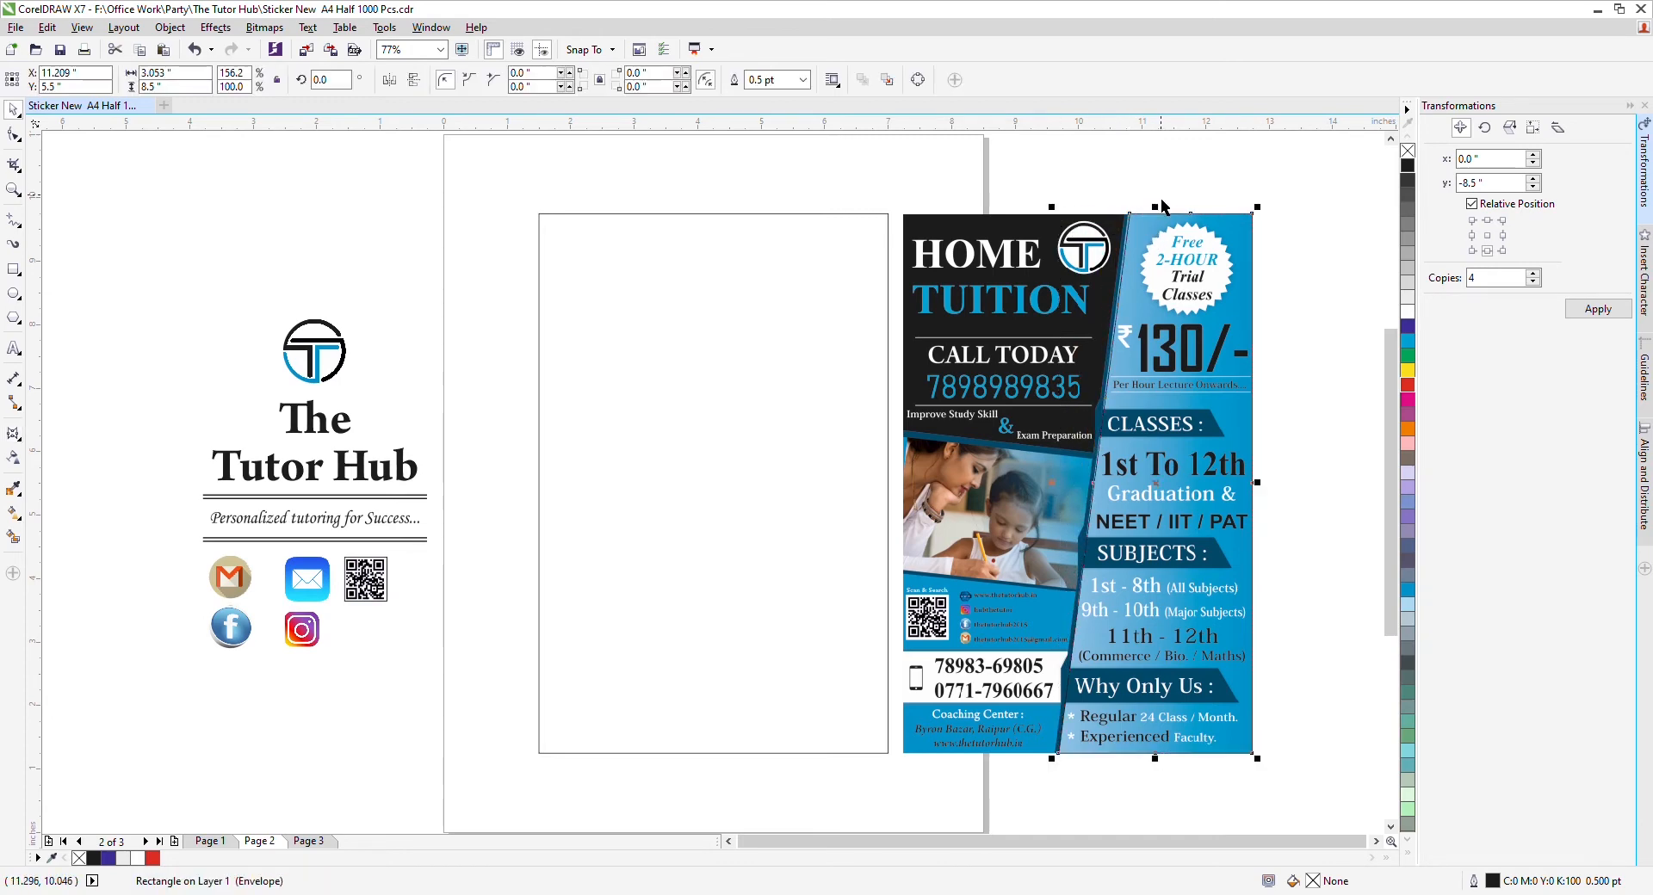
Move the slanted shape onto the page's outline rectangle and align their right edges.
{"action": "left_click_drag", "start_coordinate": [1211, 363], "coordinate": [819, 389]}
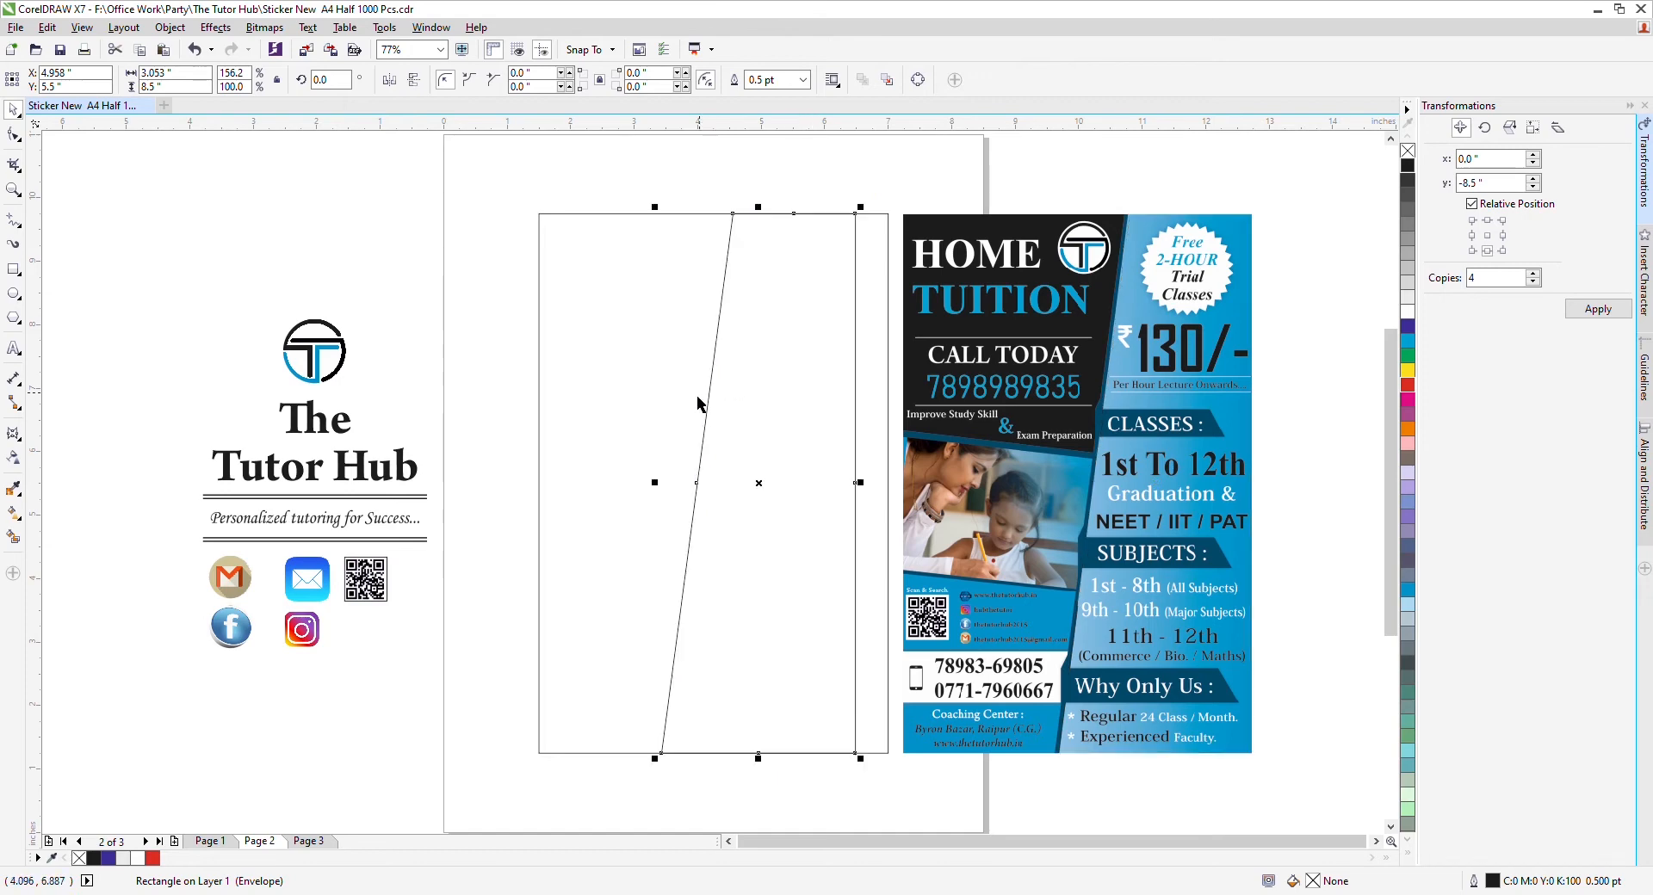
{"action": "left_click", "coordinate": [699, 404], "text": "shift"}
{"action": "key", "text": "r"}
{"action": "left_click", "coordinate": [448, 318]}
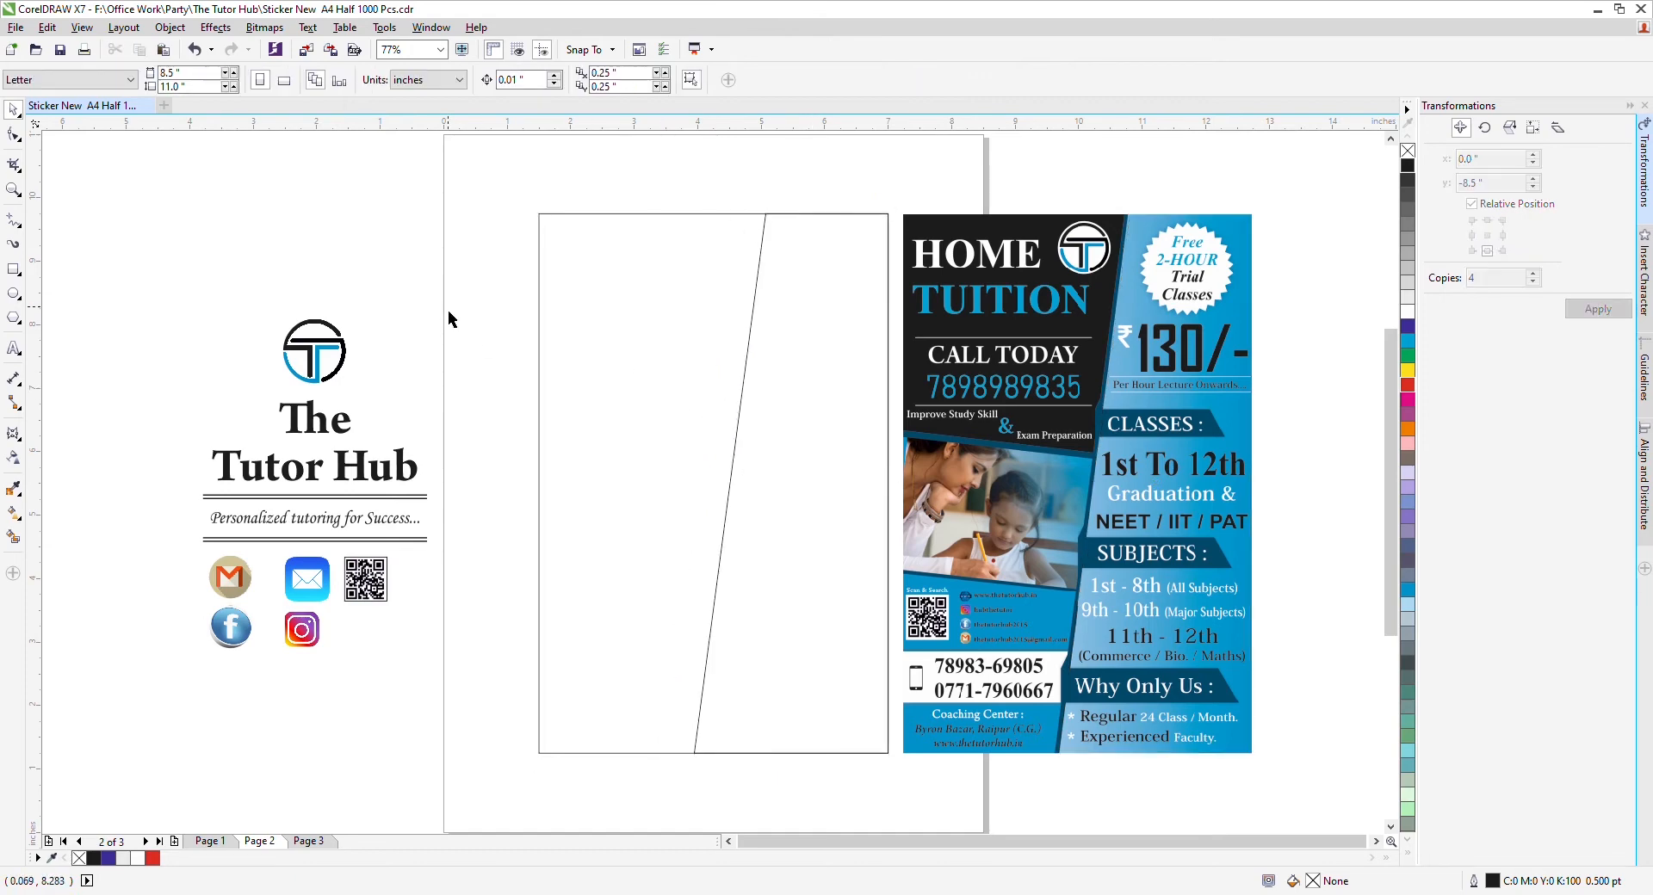
Create a copy of the slanted shape stretched slightly to the left, about 3.13 inches wide.
{"action": "left_click", "coordinate": [866, 452]}
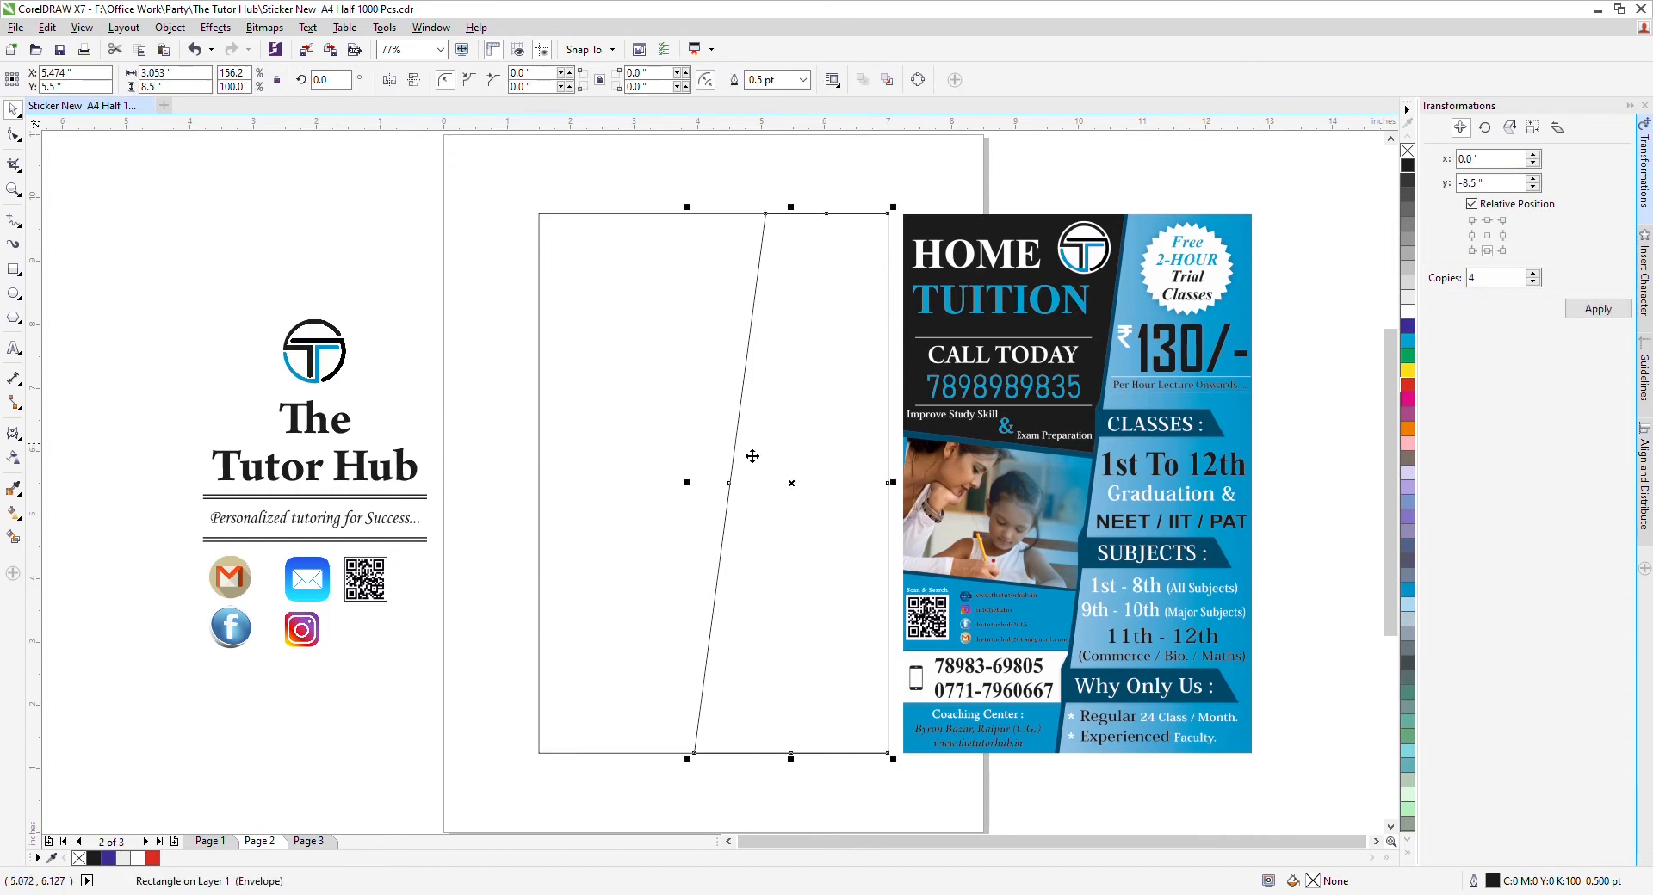
{"action": "left_click_drag", "start_coordinate": [696, 498], "coordinate": [682, 493]}
{"action": "left_click", "coordinate": [732, 312]}
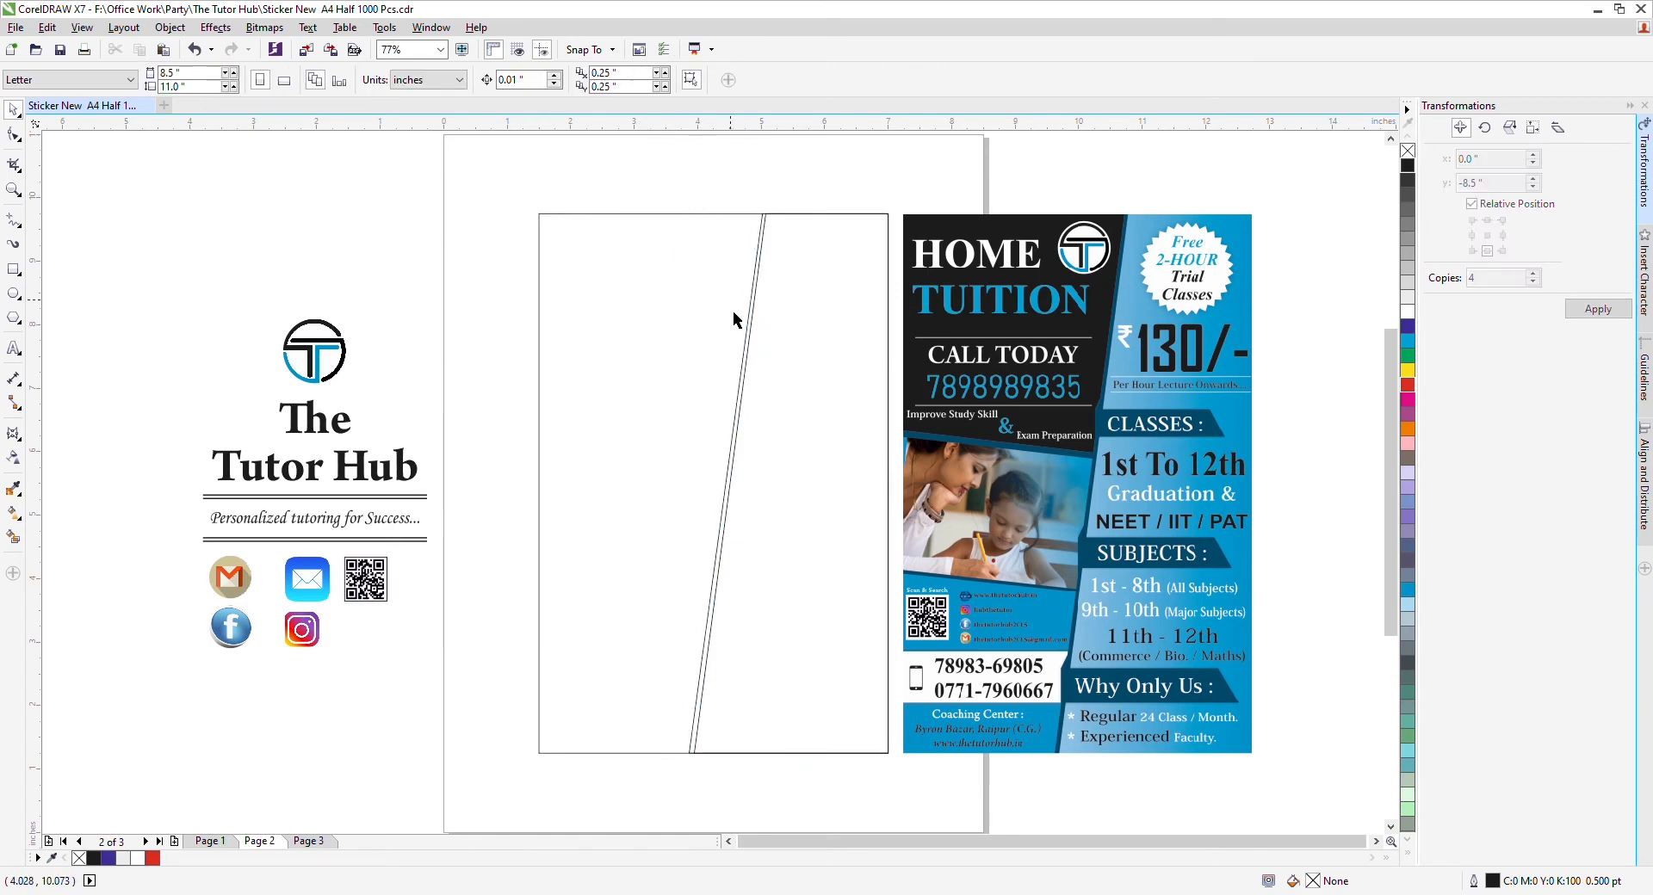
Move the wider slanted copy aside, and align it back to the right edge of the outline rectangle.
{"action": "left_click_drag", "start_coordinate": [745, 370], "coordinate": [421, 370]}
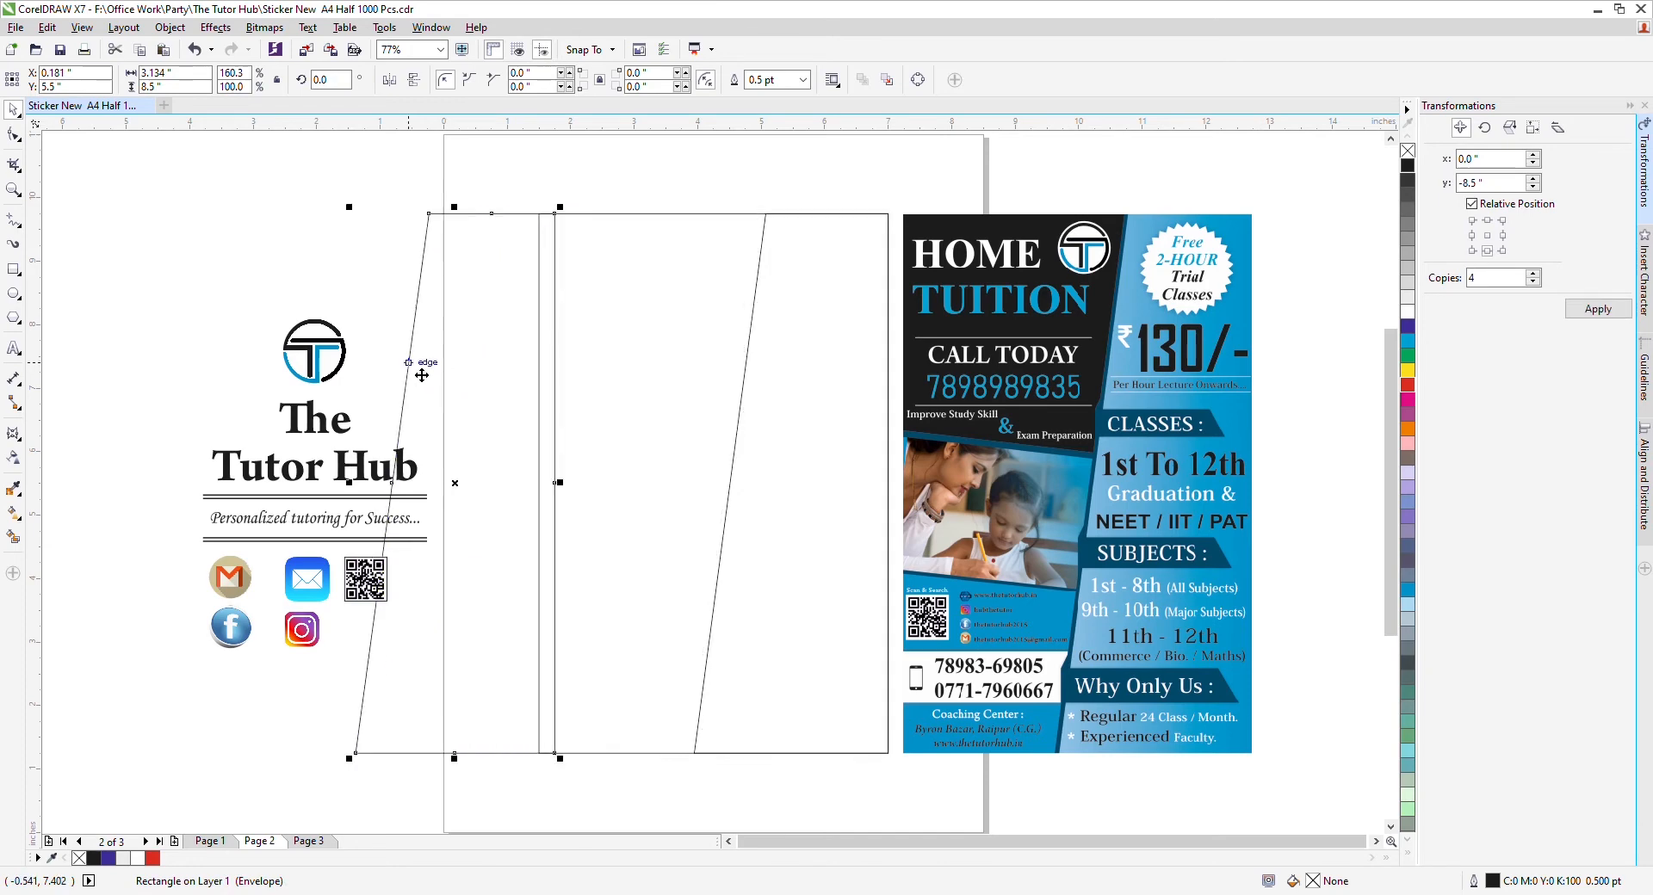
{"action": "left_click", "coordinate": [800, 401]}
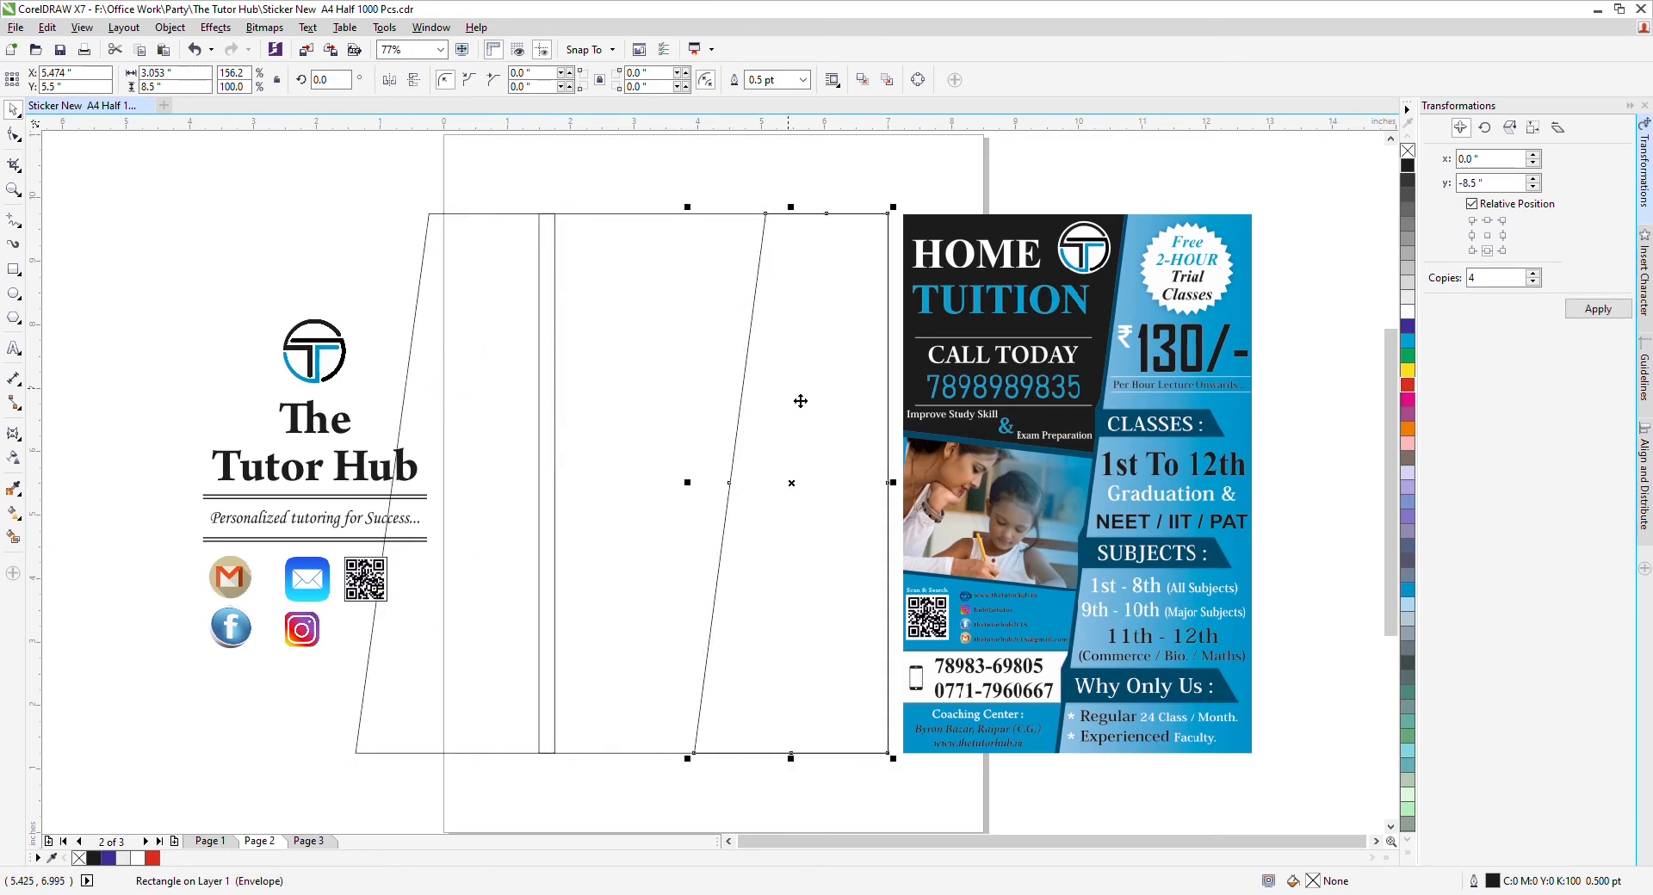
{"action": "left_click", "coordinate": [503, 475], "text": "shift"}
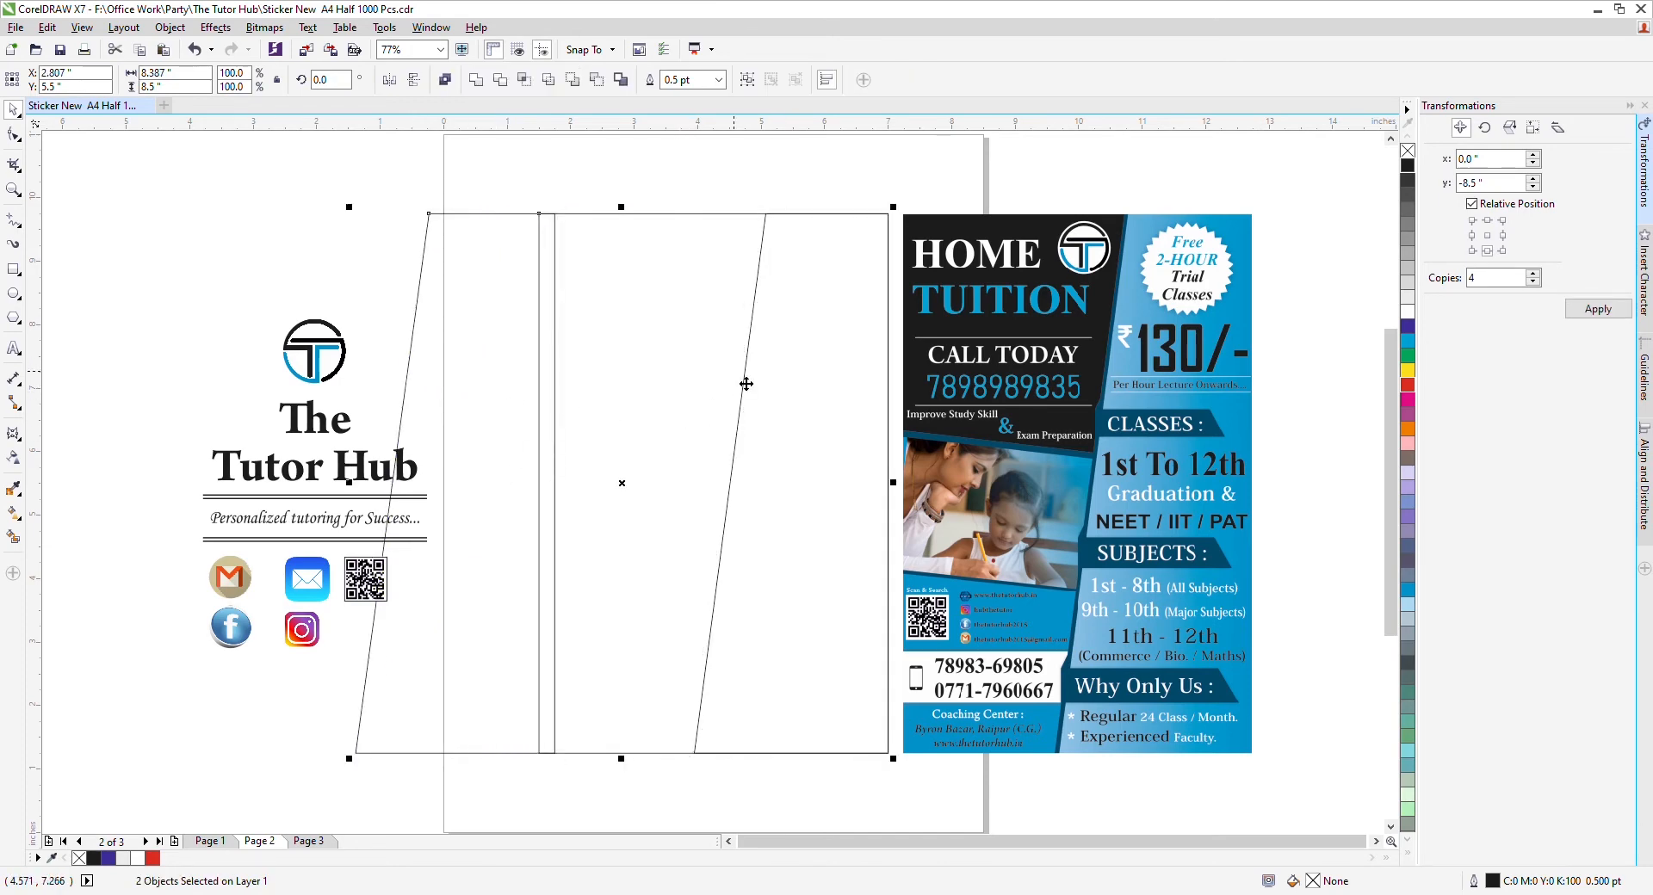
{"action": "key", "text": "r"}
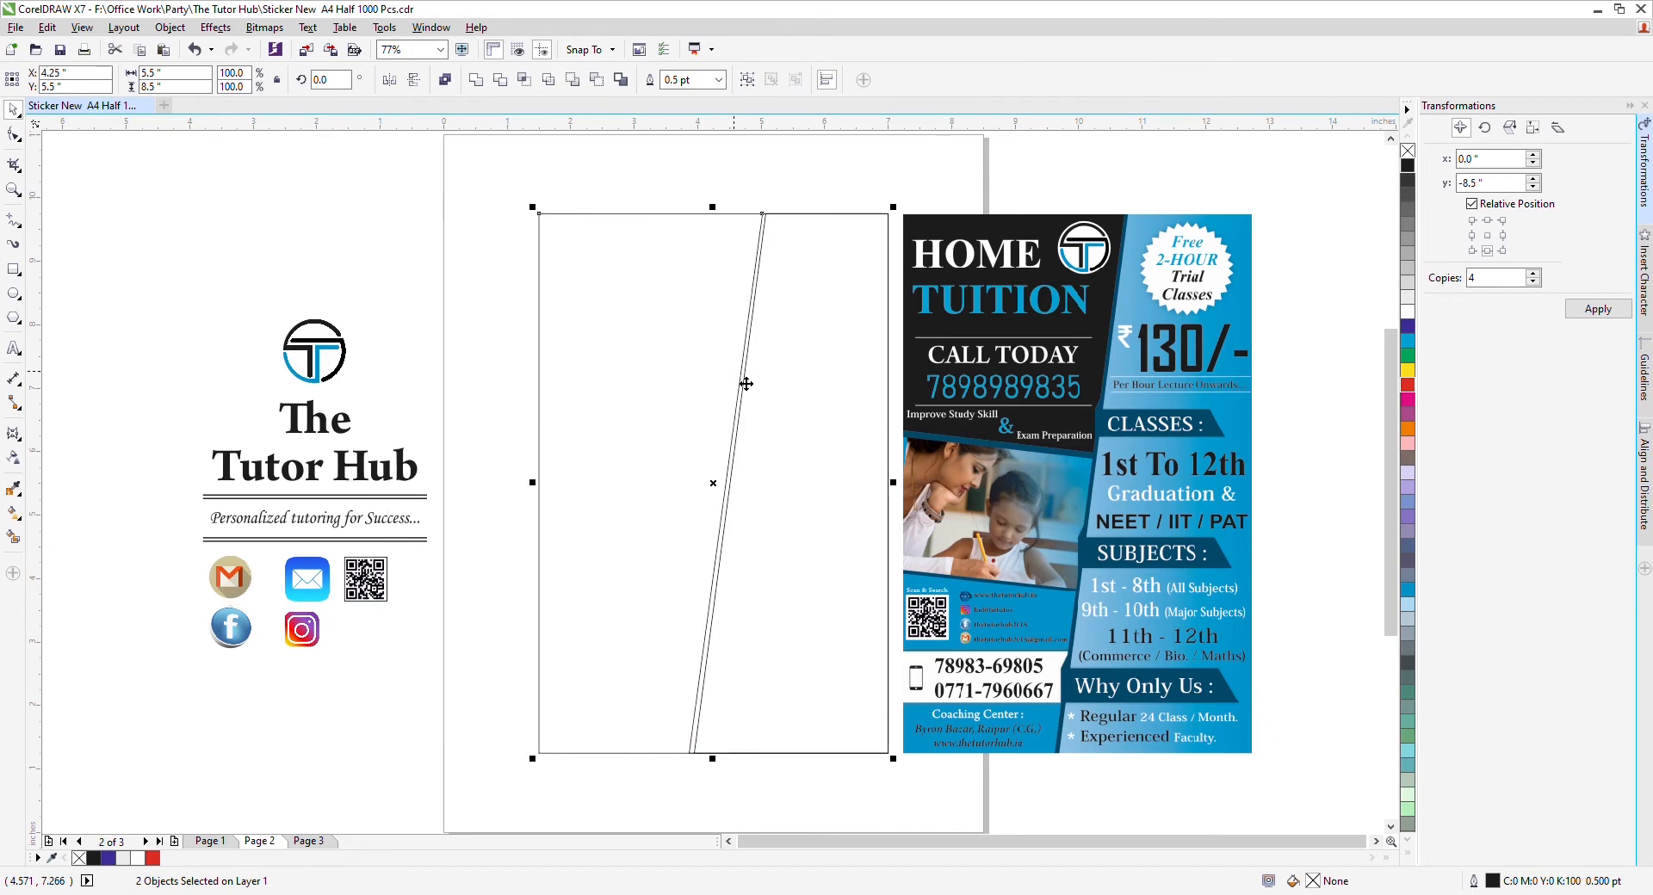
{"action": "left_click", "coordinate": [659, 179]}
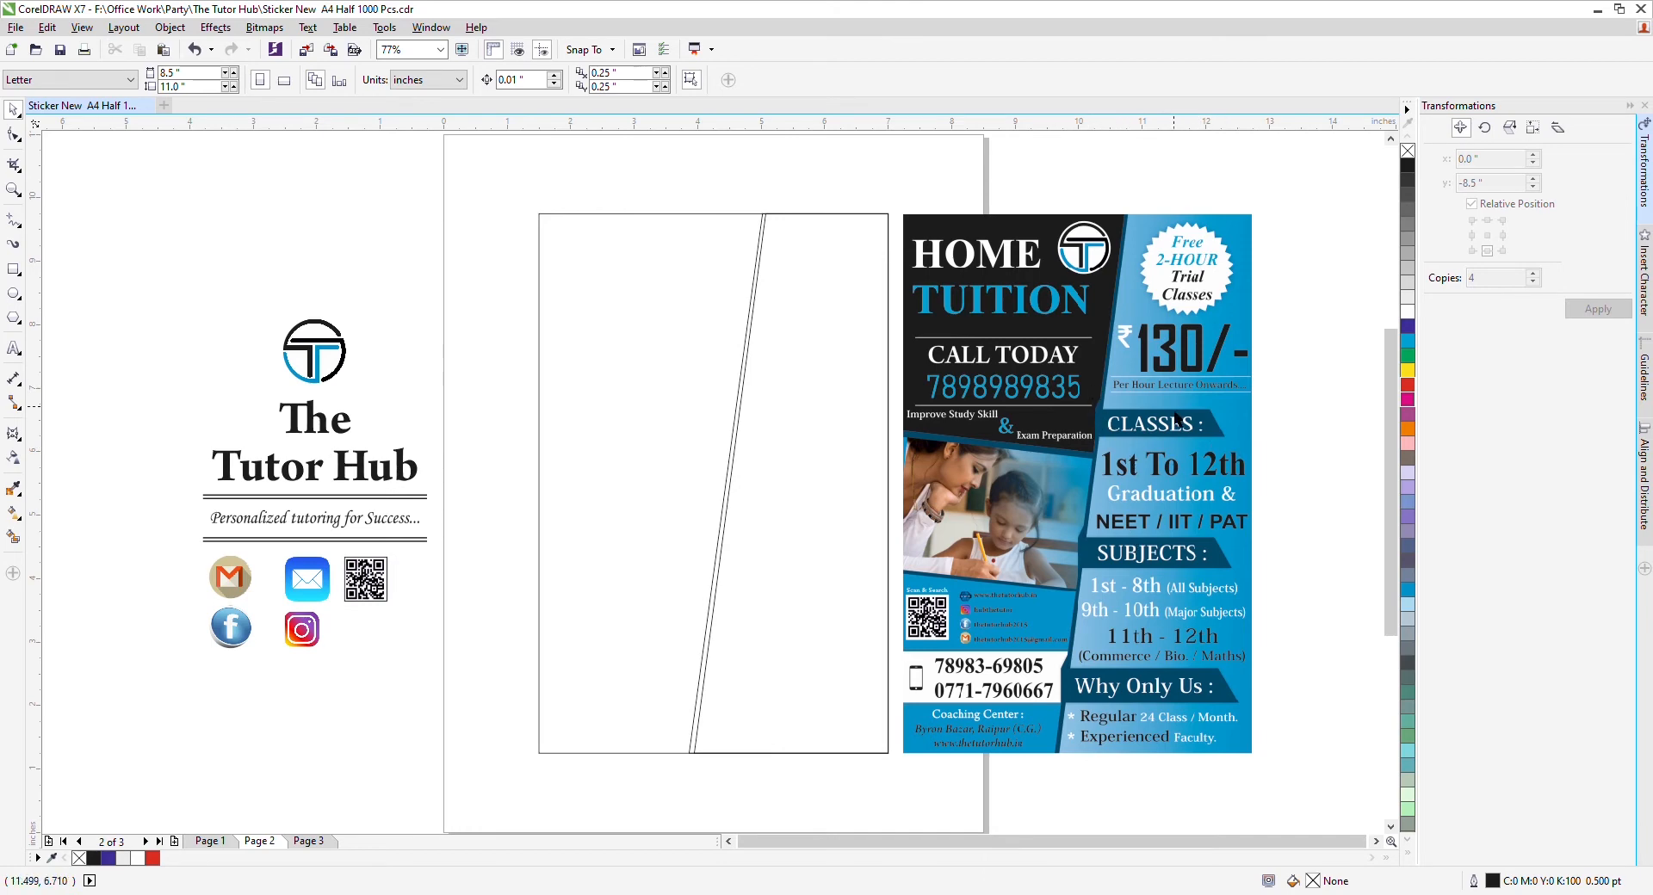
Draw a rectangle about 2.06 by 0.42 inches over the CLASSES banner on the poster image.
{"action": "left_click", "coordinate": [14, 269]}
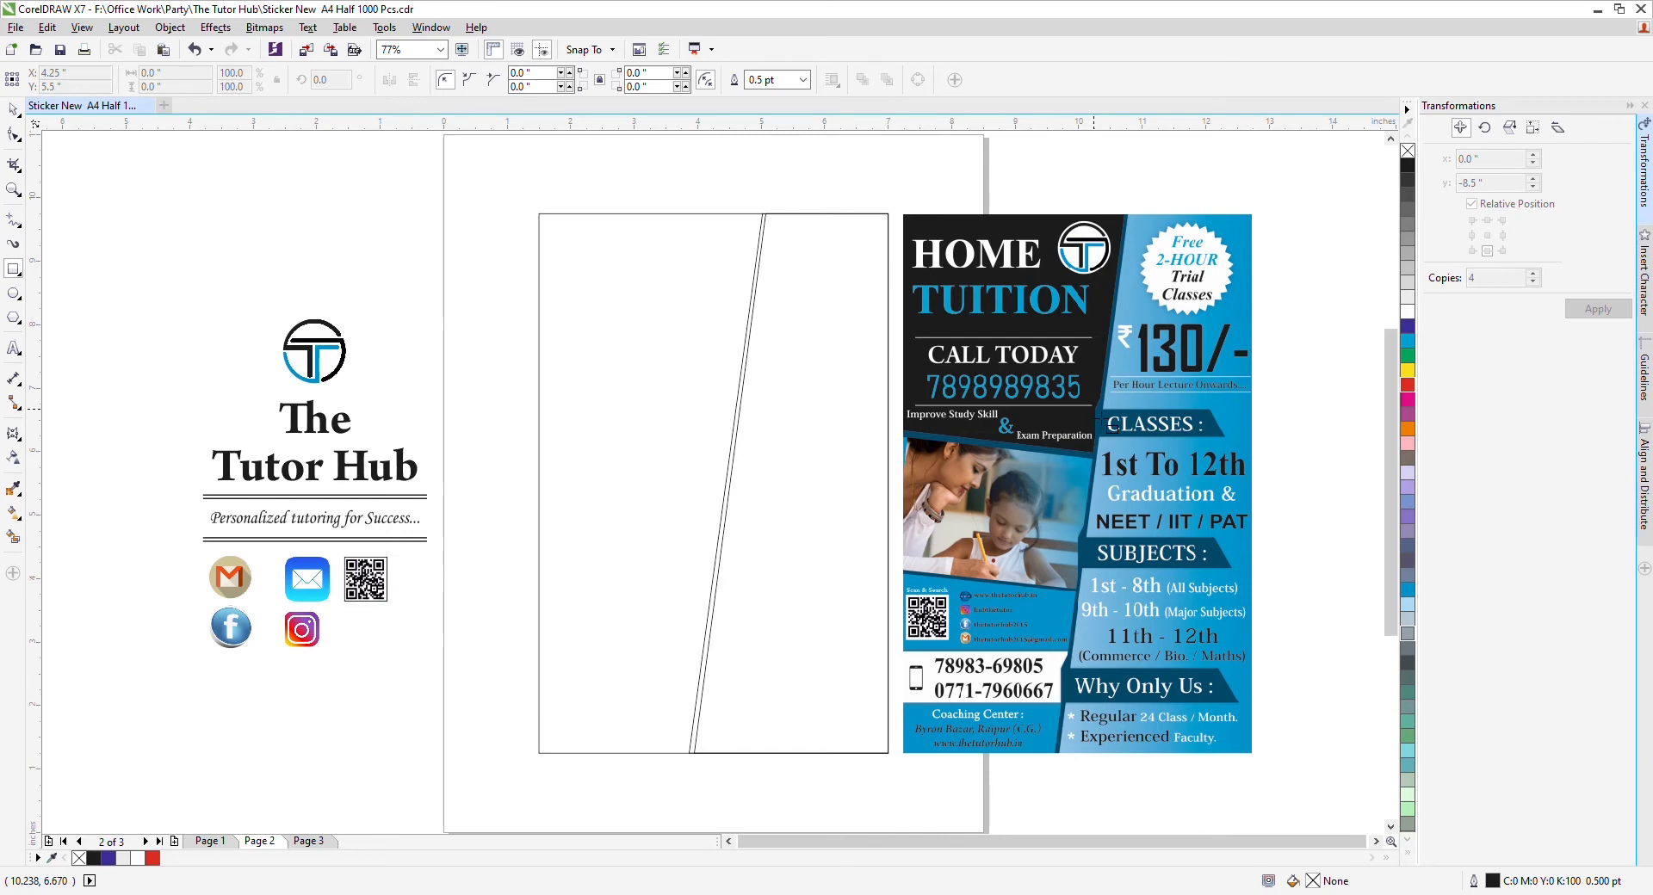
{"action": "left_click_drag", "start_coordinate": [1095, 411], "coordinate": [1231, 441]}
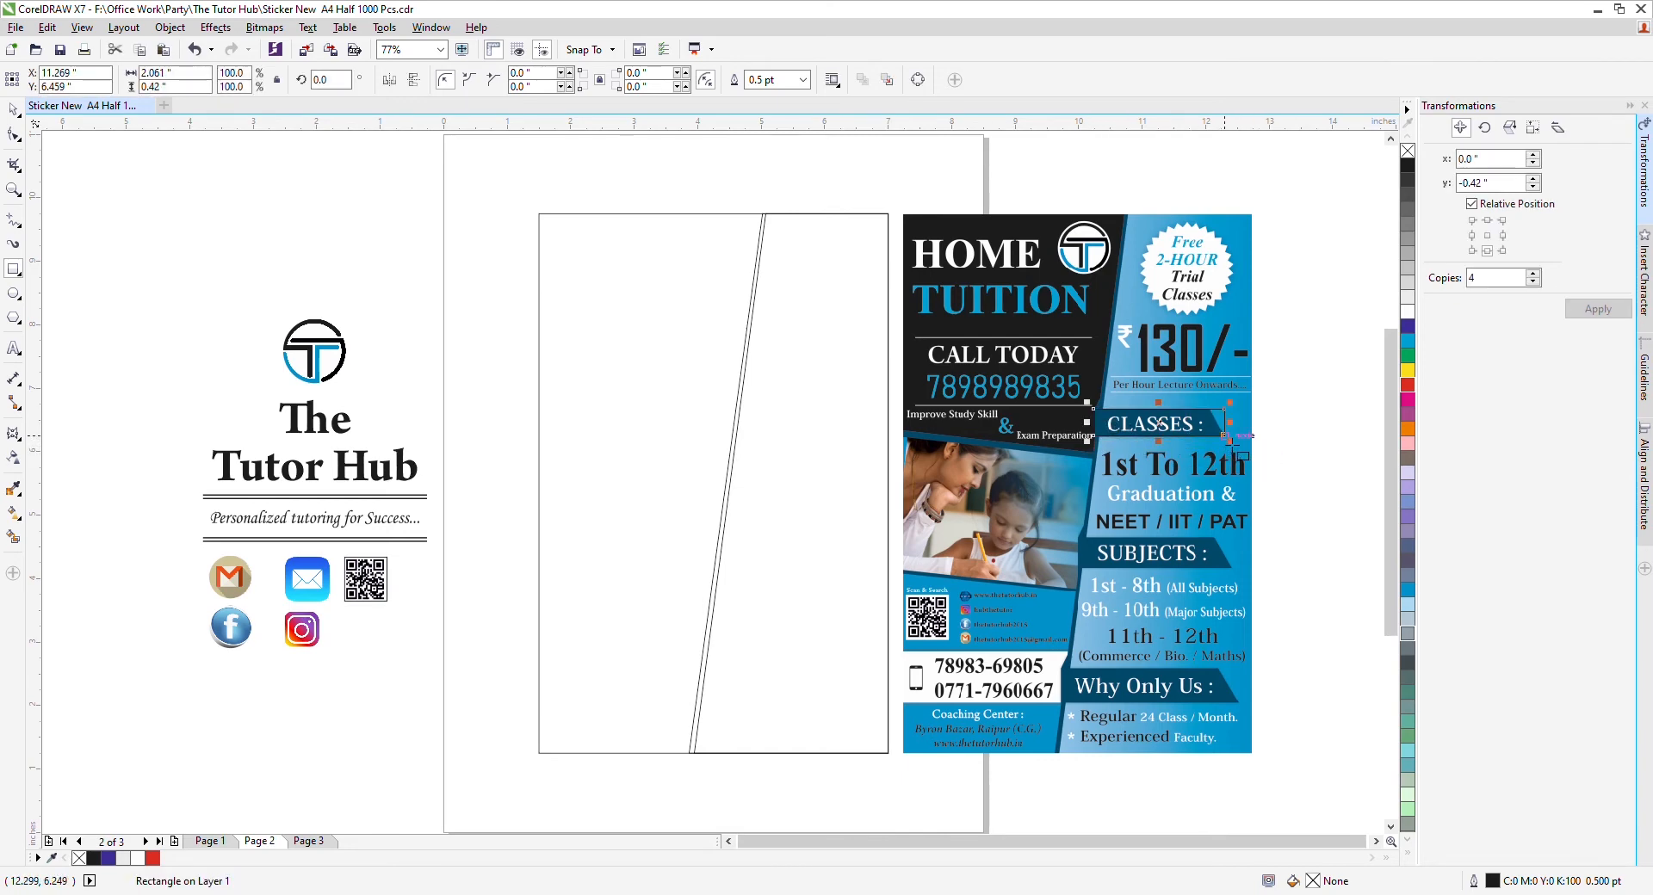
Apply a straight-line envelope to the CLASSES rectangle and pull its upper-right corner inward to match the banner's slanted end.
{"action": "left_click", "coordinate": [14, 434]}
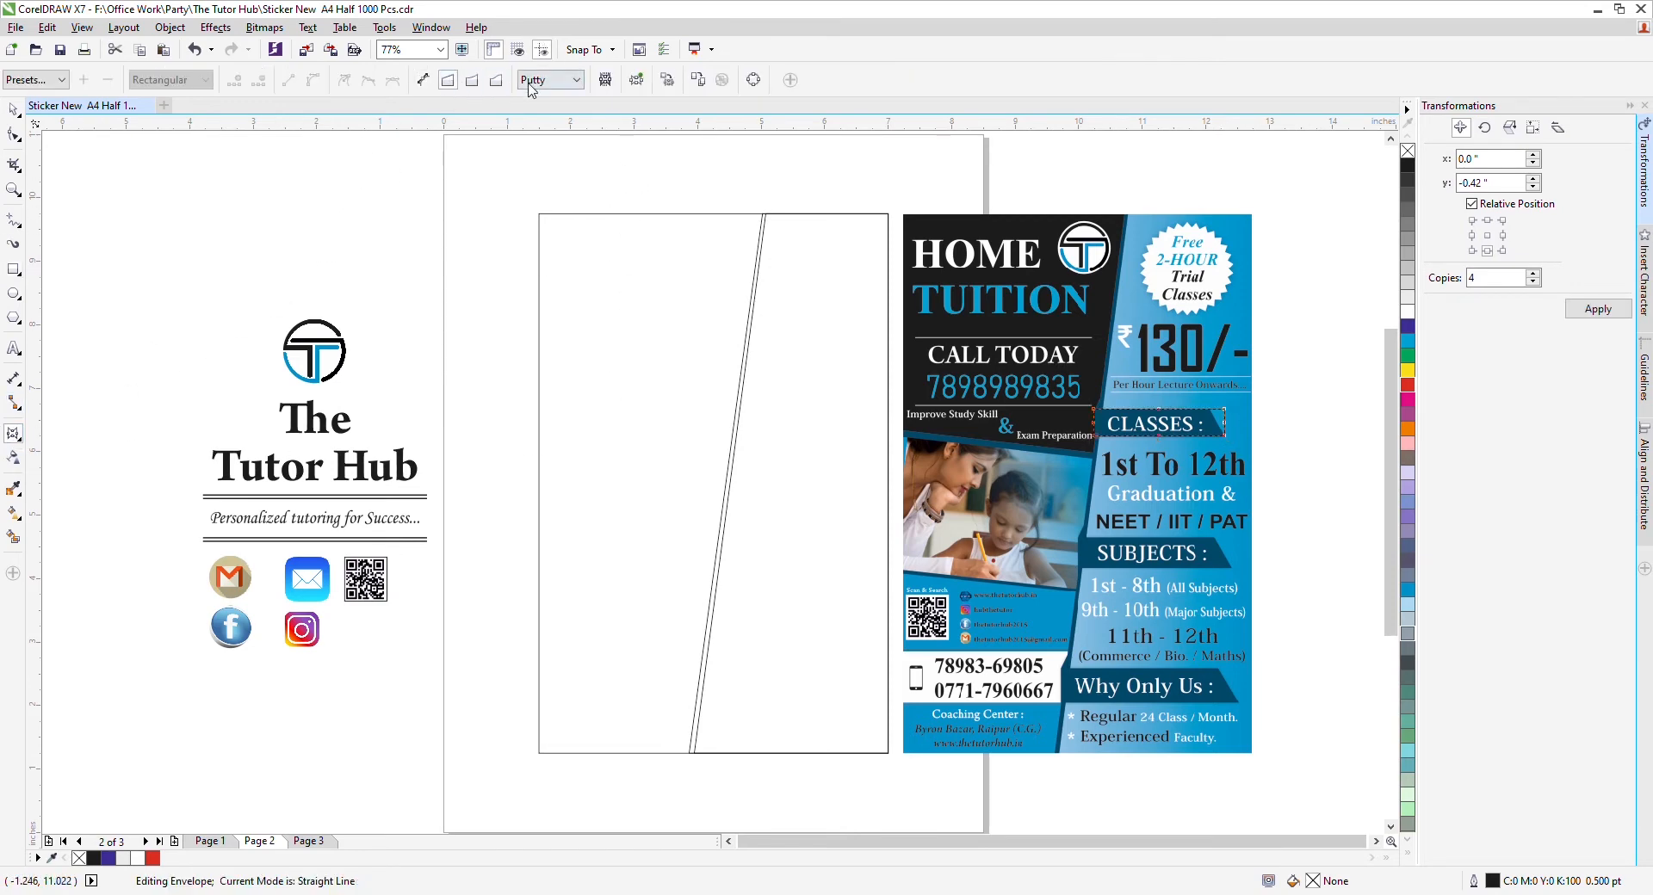
{"action": "scroll", "coordinate": [1223, 402], "scroll_direction": "up", "scroll_amount": 2}
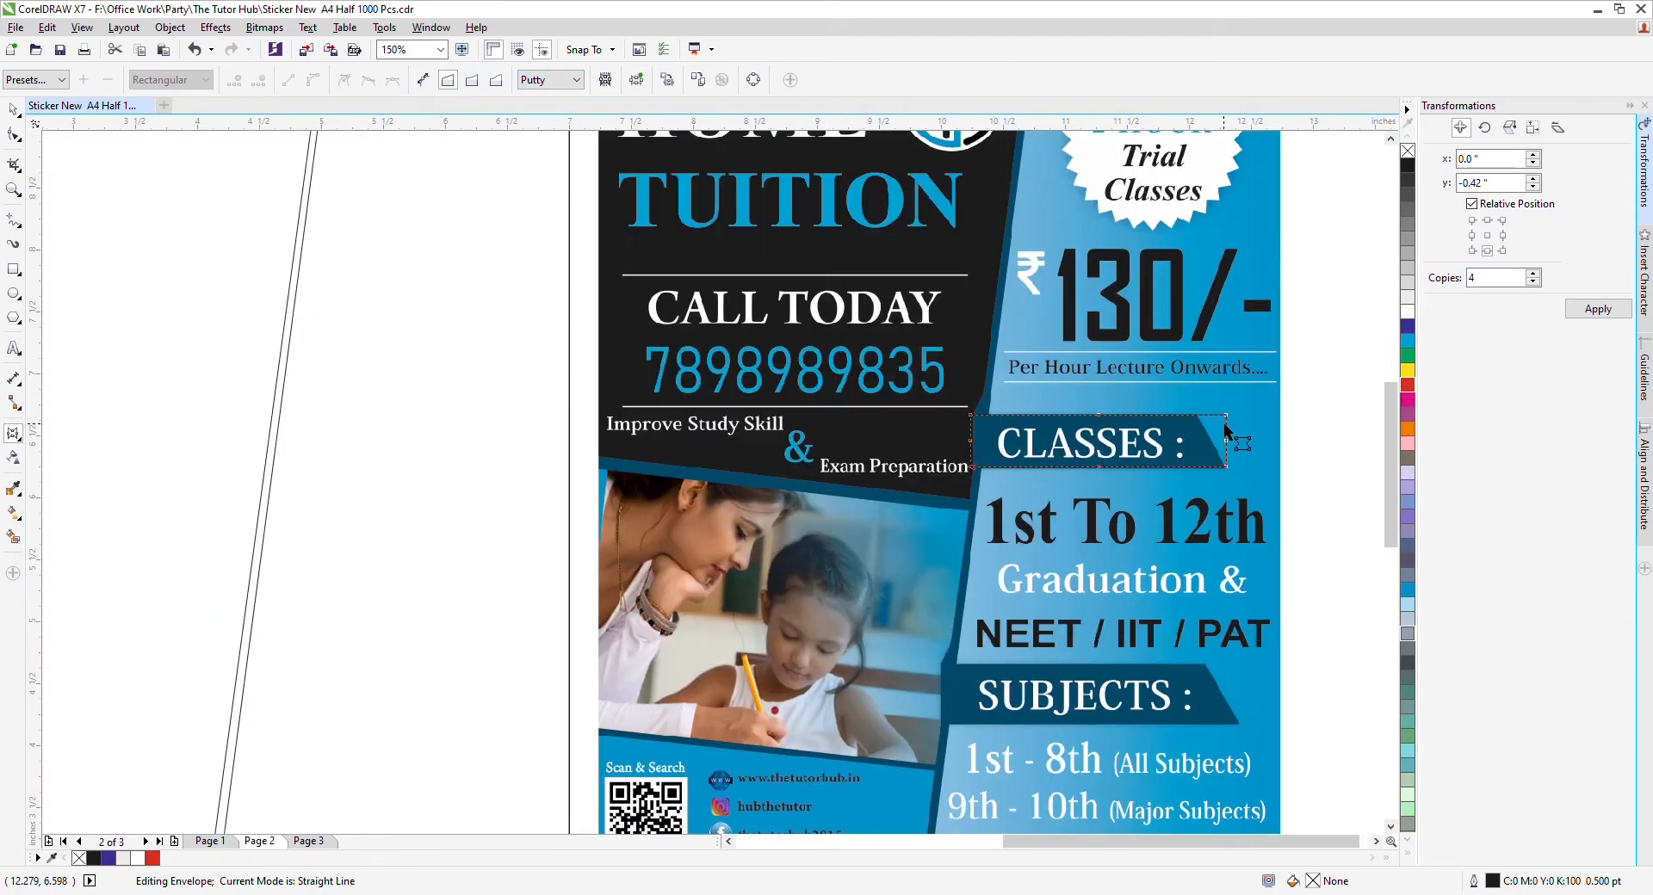
{"action": "left_click_drag", "start_coordinate": [1226, 416], "coordinate": [1195, 417]}
{"action": "scroll", "coordinate": [973, 435], "scroll_direction": "up", "scroll_amount": 4}
{"action": "left_click", "coordinate": [915, 348]}
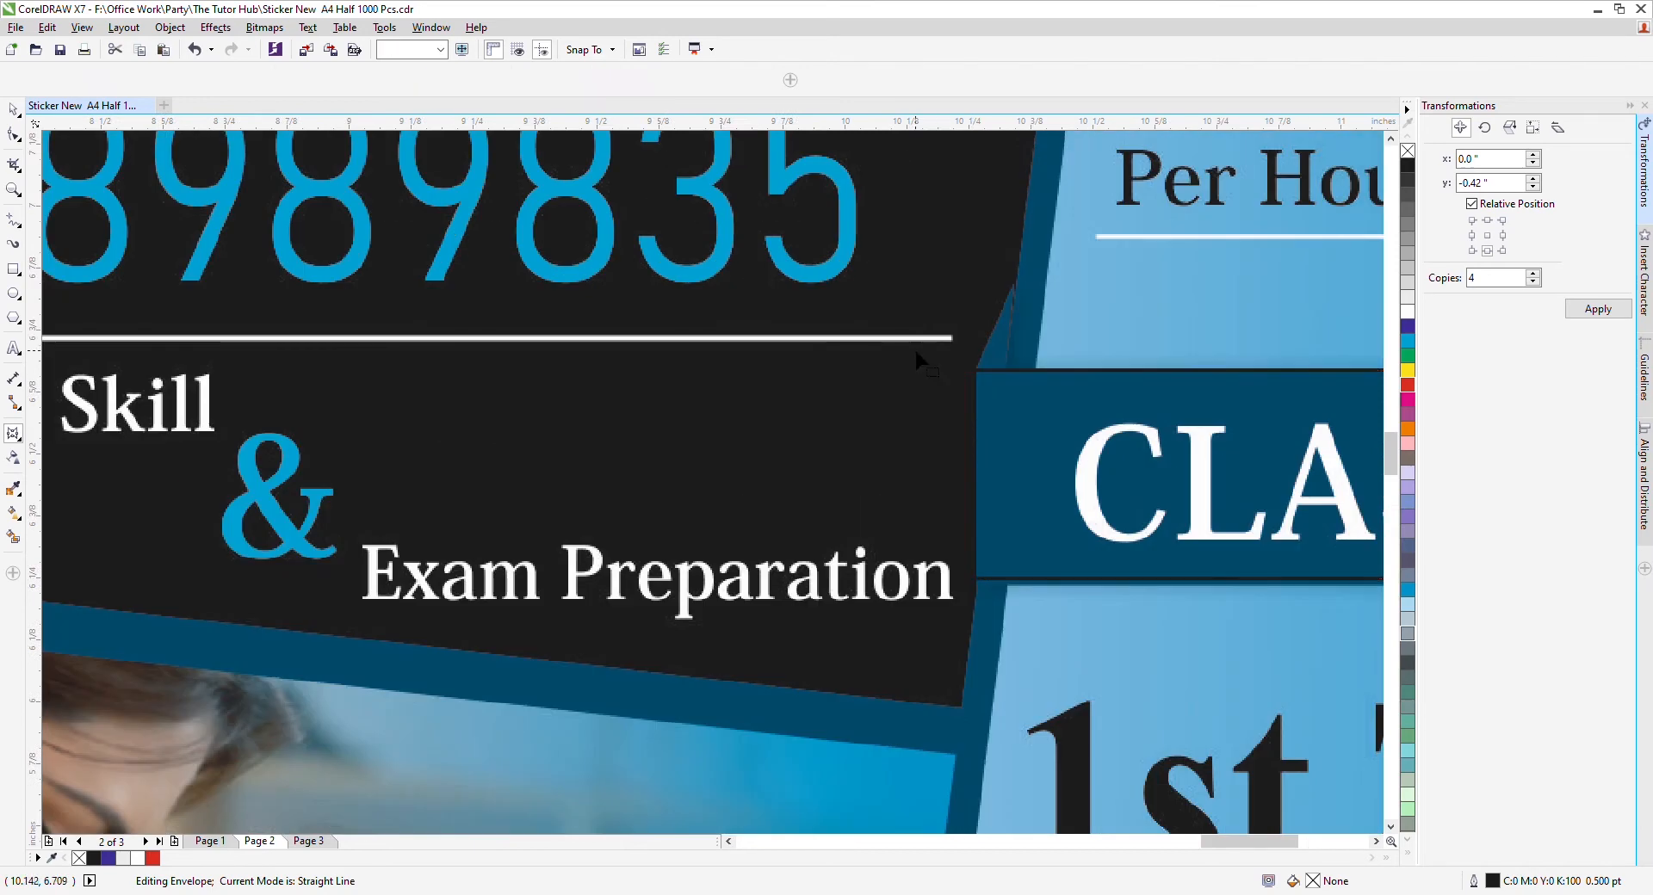
{"action": "left_click", "coordinate": [999, 514]}
{"action": "scroll", "coordinate": [999, 514], "scroll_direction": "down", "scroll_amount": 2}
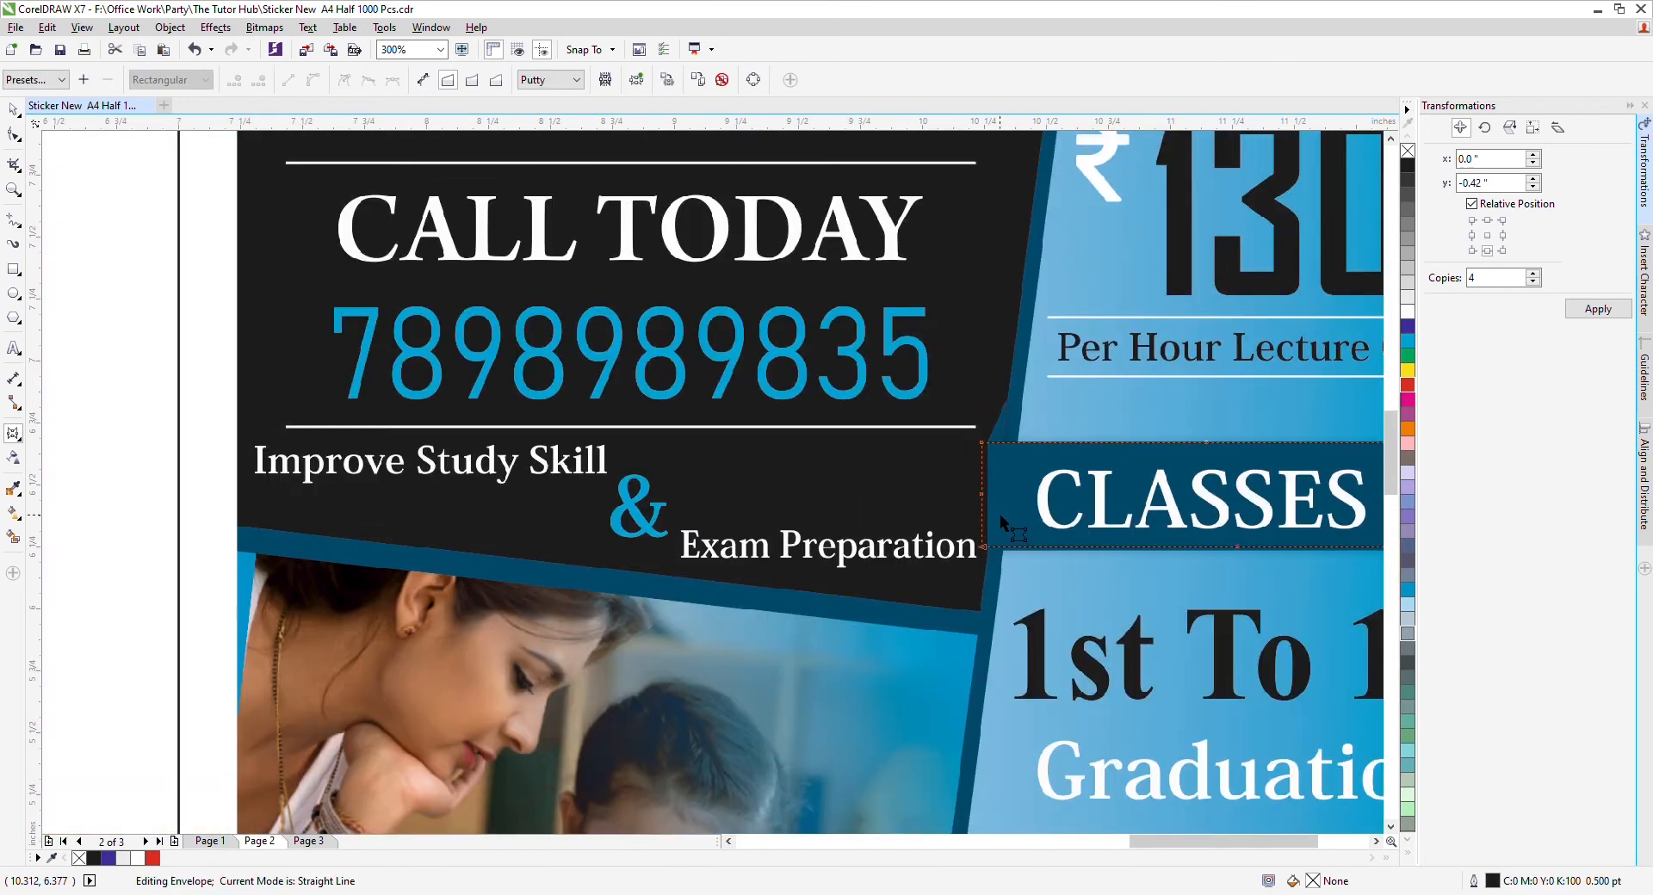
{"action": "key", "text": "space"}
{"action": "scroll", "coordinate": [1012, 527], "scroll_direction": "down", "scroll_amount": 1}
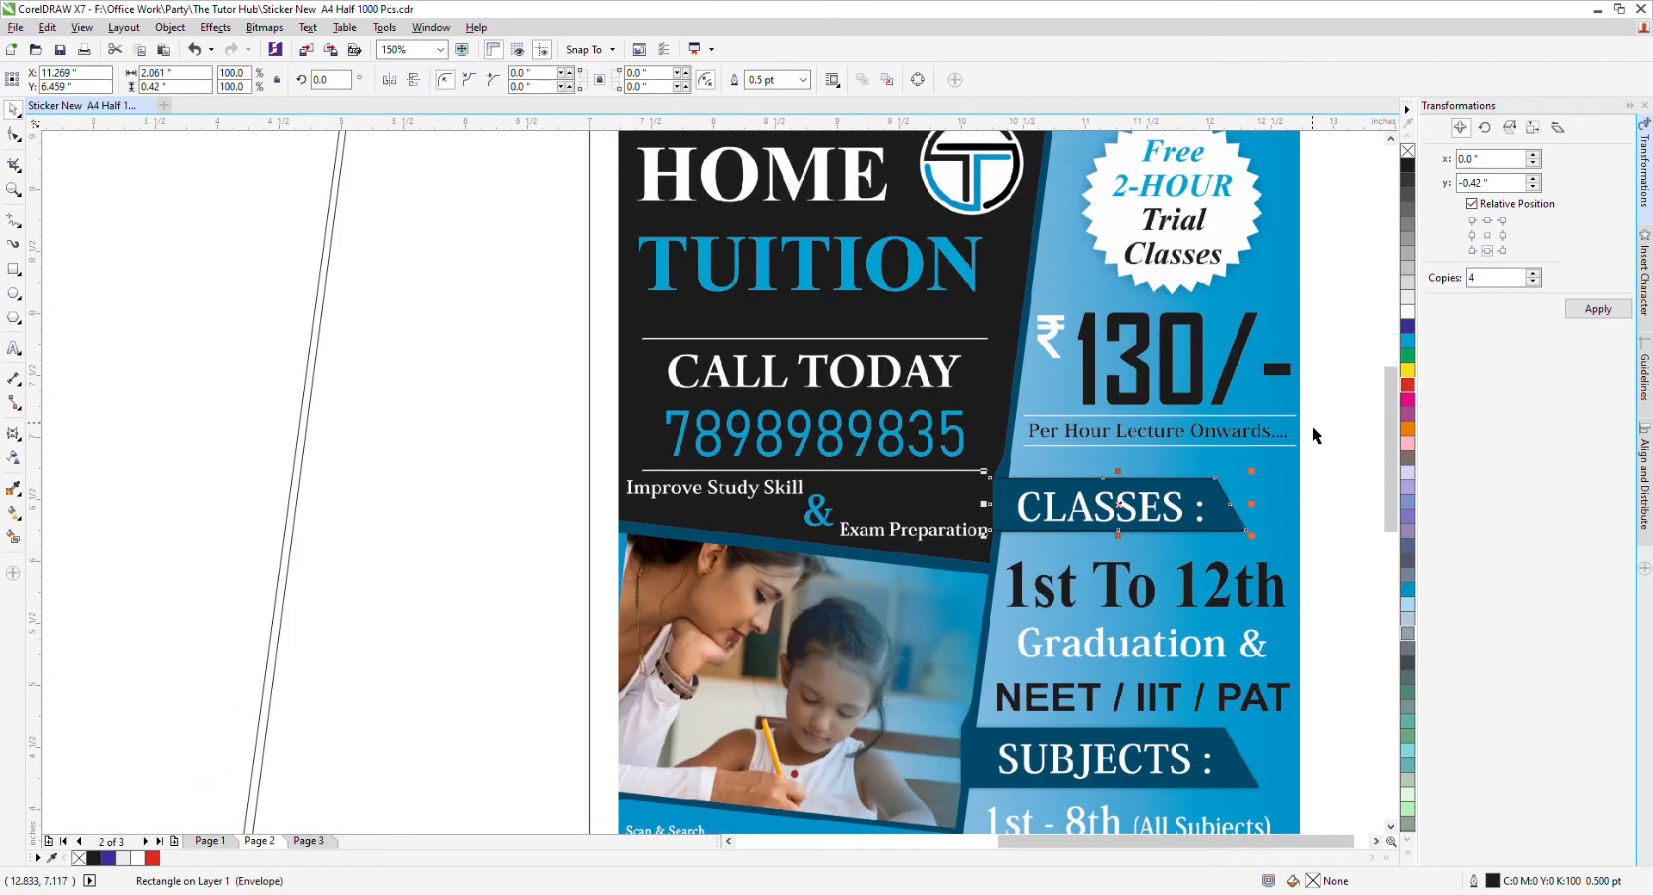
{"action": "key", "text": "Escape"}
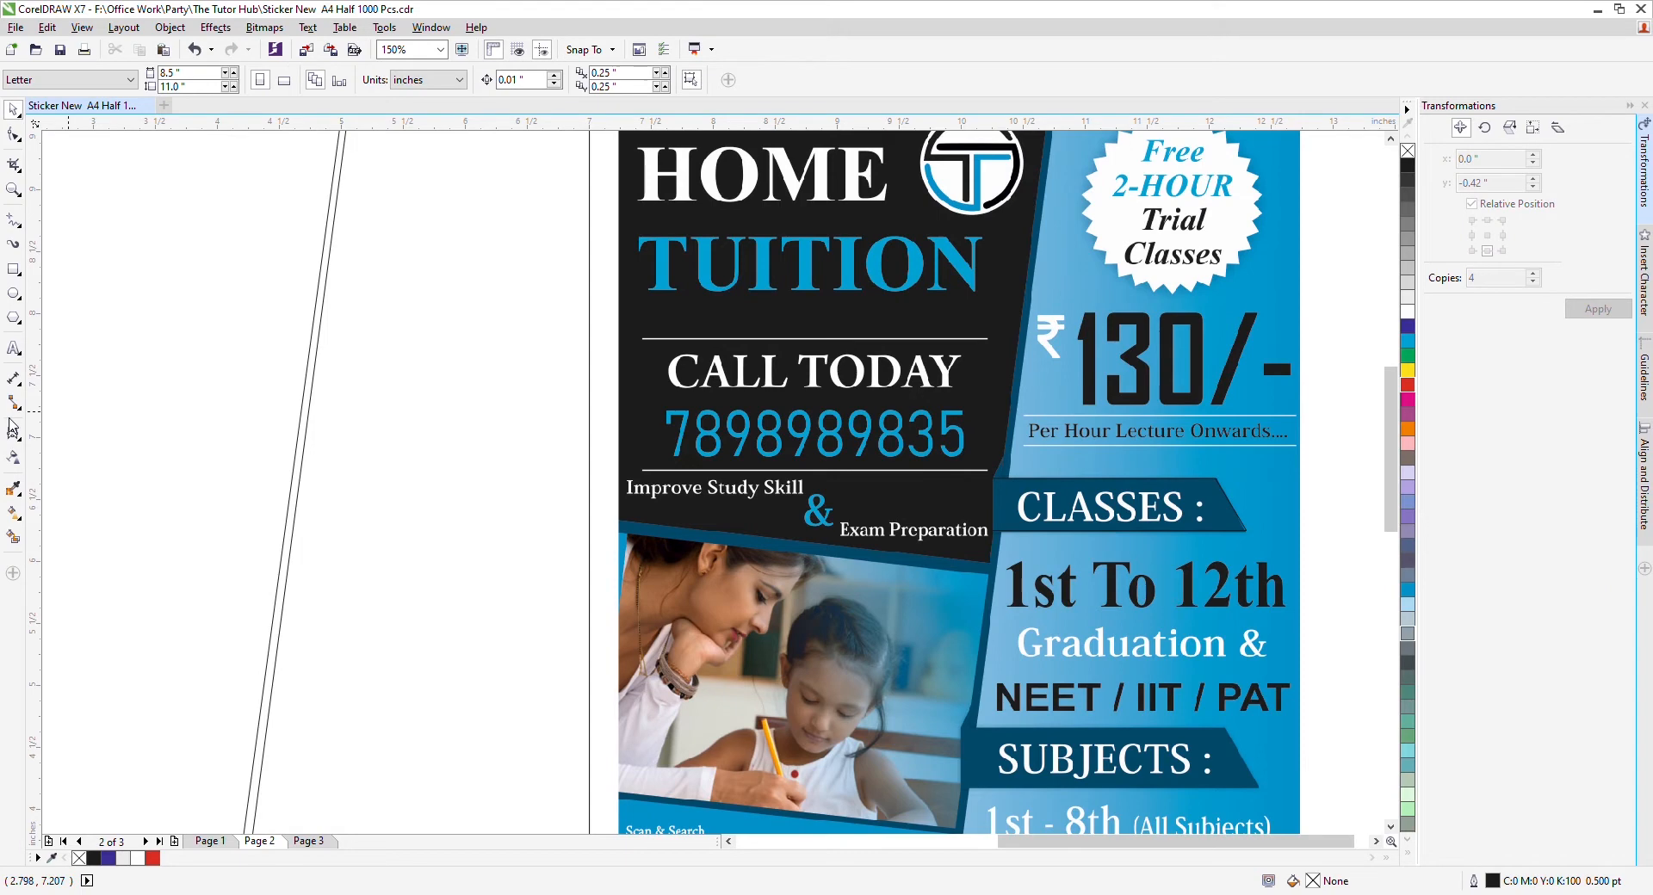
Draw a rectangle about 0.07 by 0.17 inches over the fold above the CLASSES banner and shape it into a triangle with a straight-line envelope.
{"action": "left_click", "coordinate": [14, 269]}
{"action": "scroll", "coordinate": [1018, 475], "scroll_direction": "up", "scroll_amount": 1}
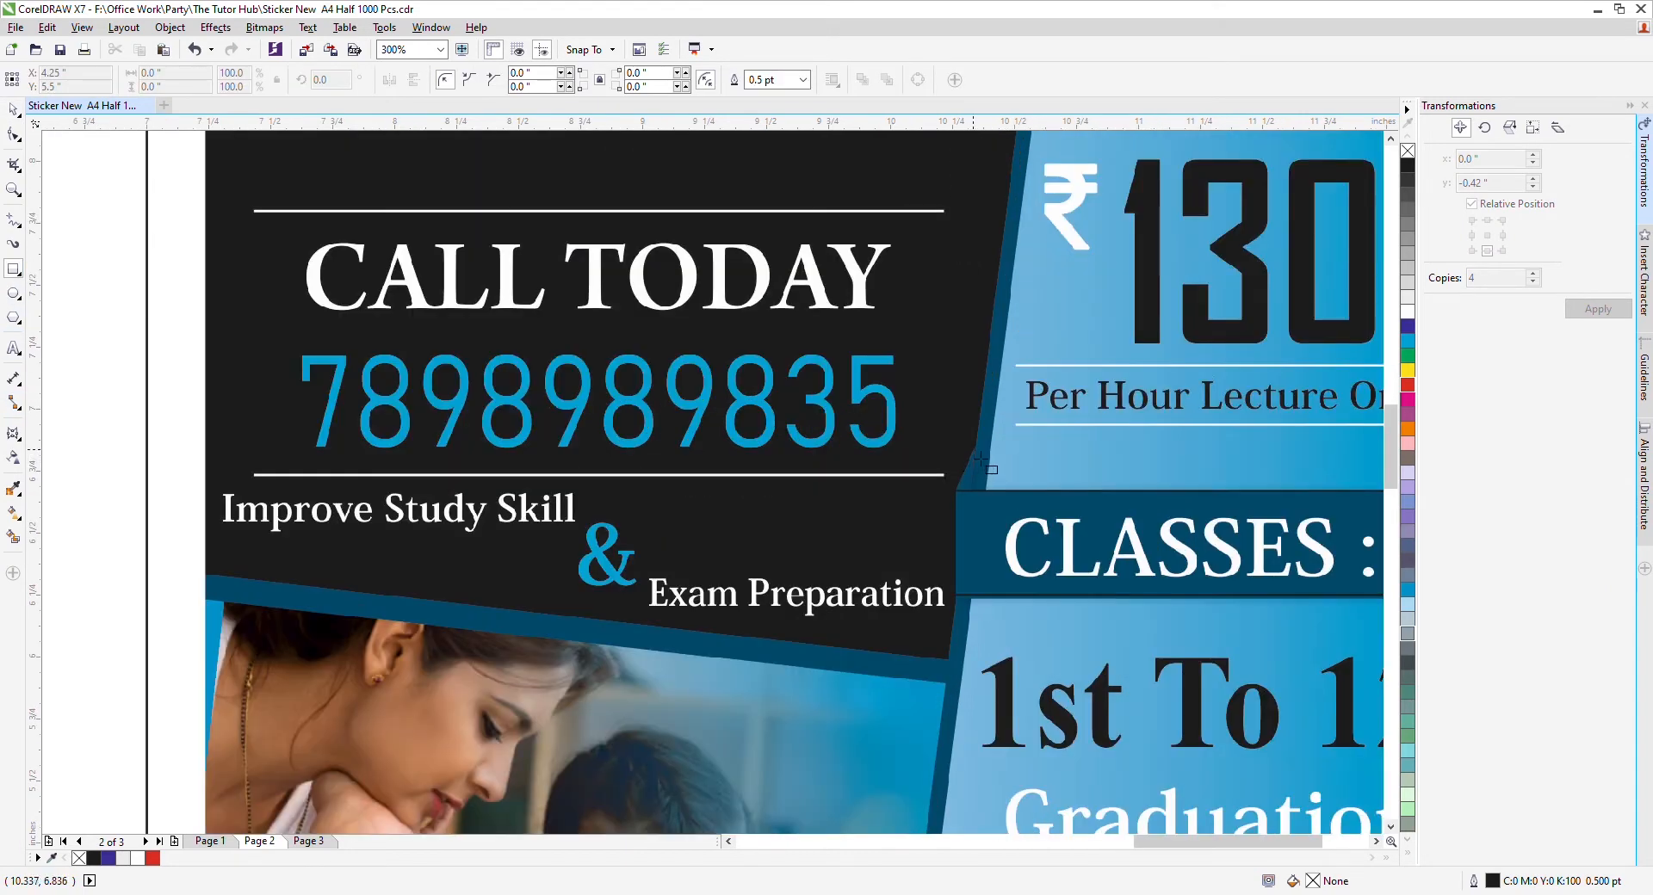
{"action": "left_click_drag", "start_coordinate": [972, 449], "coordinate": [954, 494]}
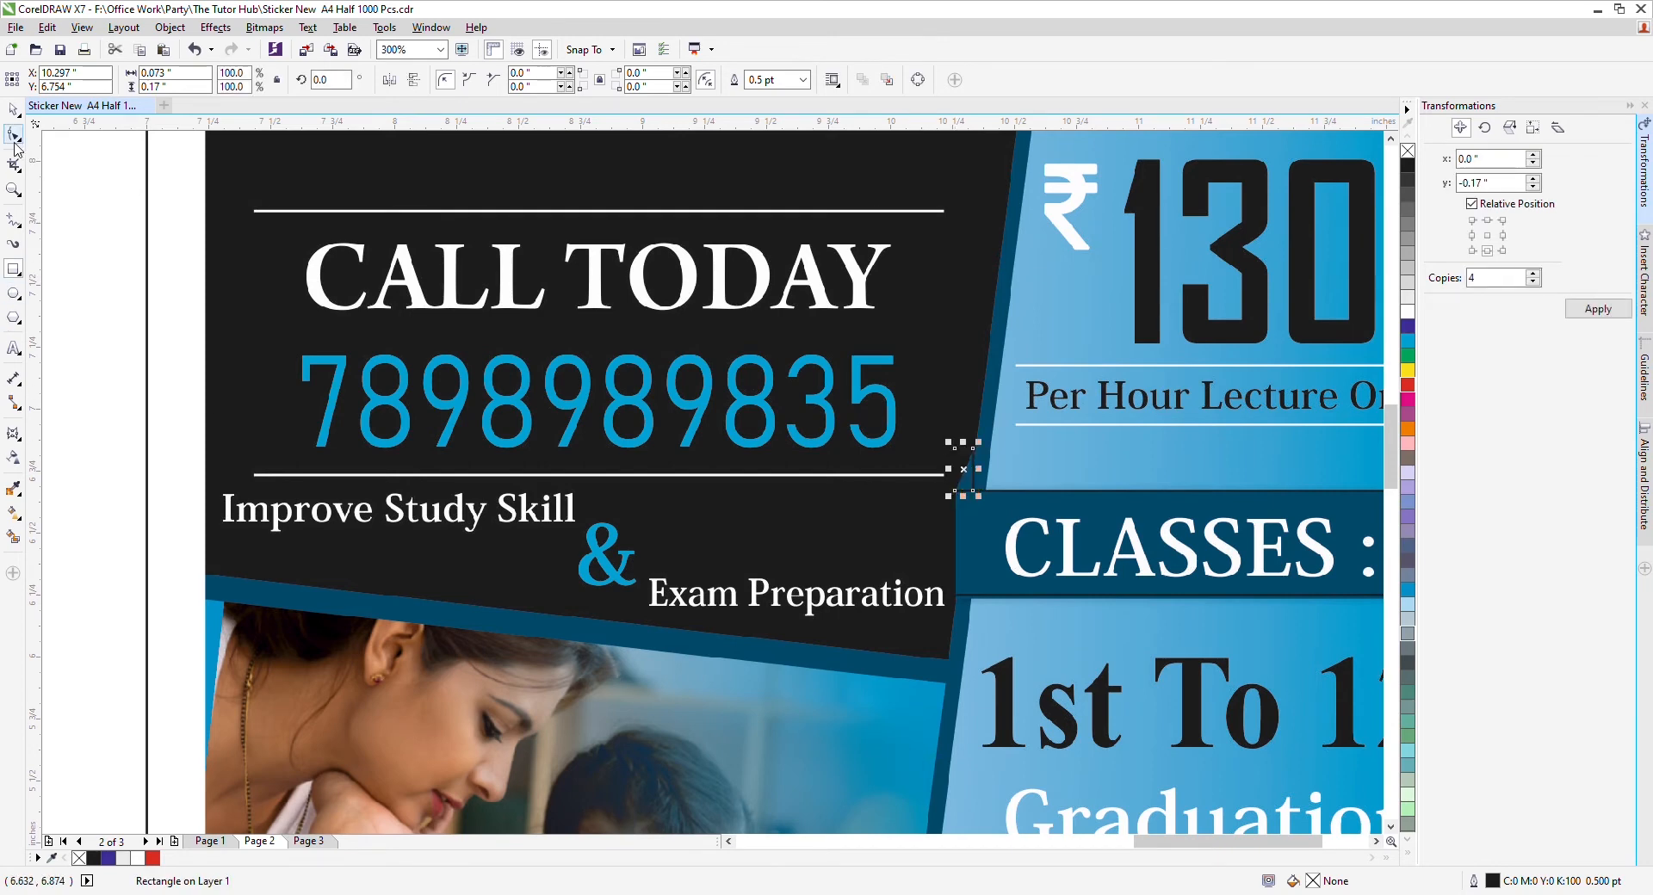
{"action": "left_click", "coordinate": [13, 433]}
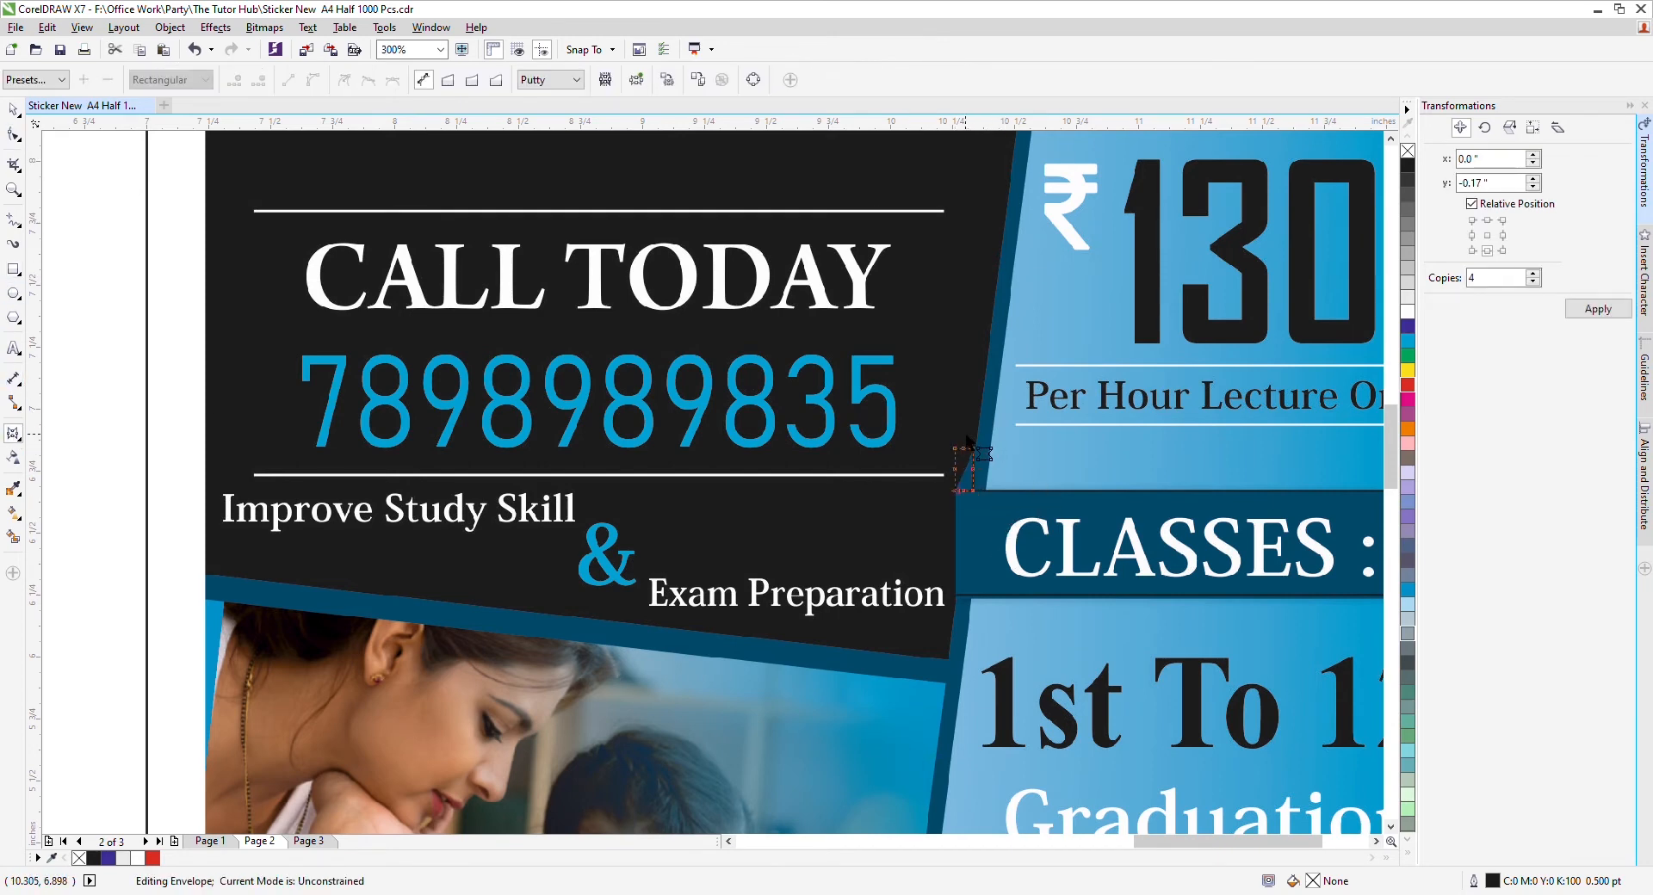
{"action": "left_click_drag", "start_coordinate": [956, 456], "coordinate": [965, 457]}
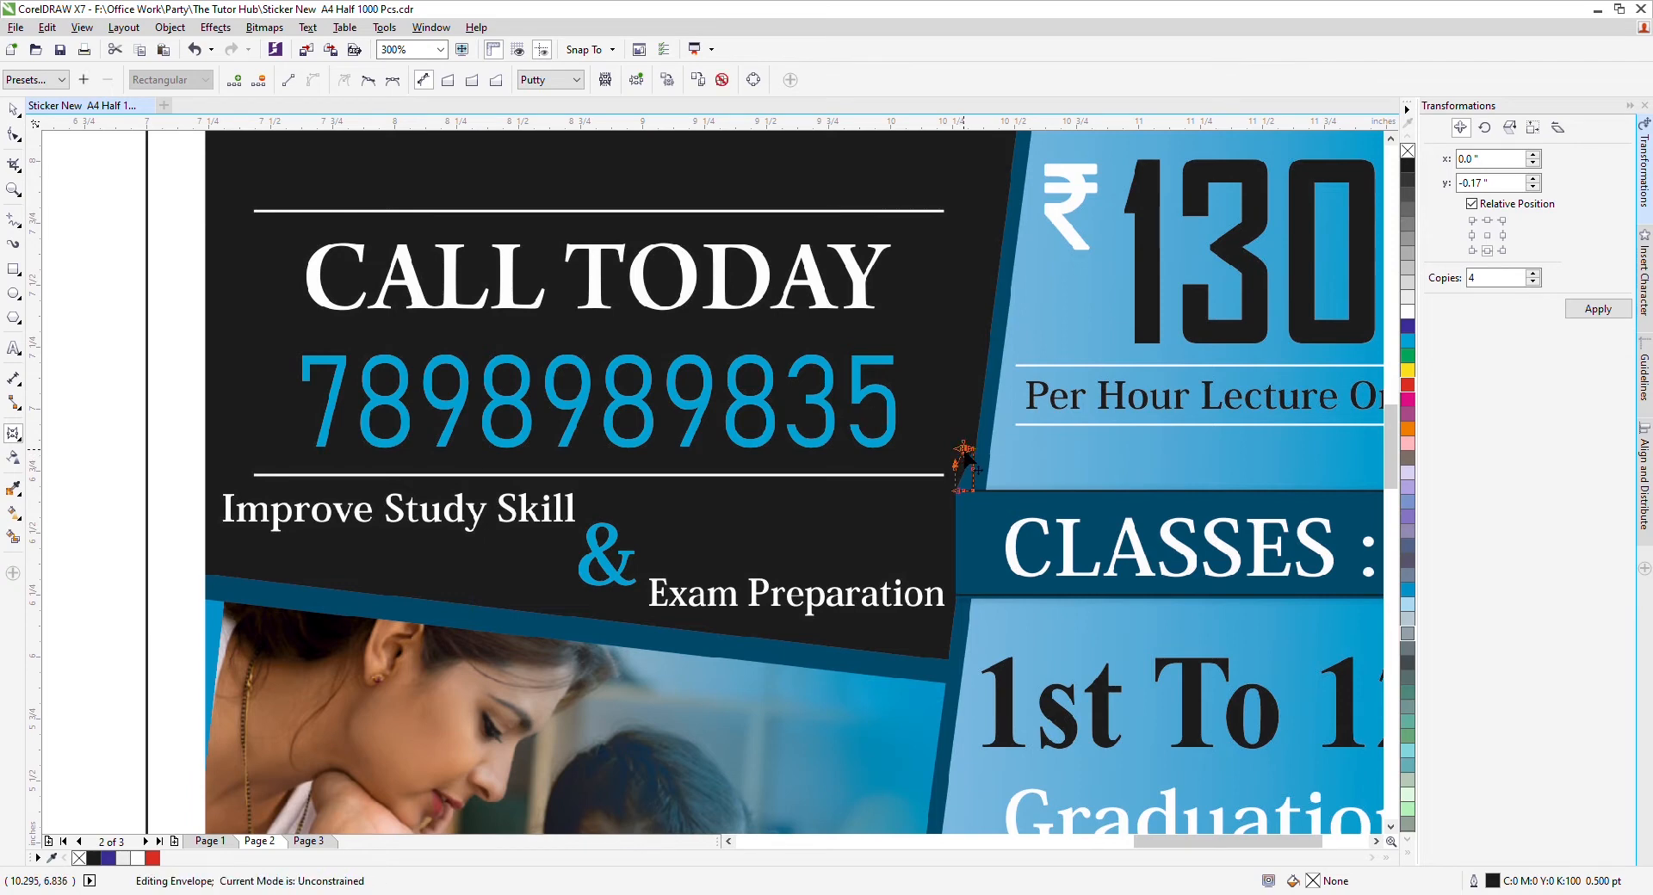
{"action": "left_click", "coordinate": [448, 80]}
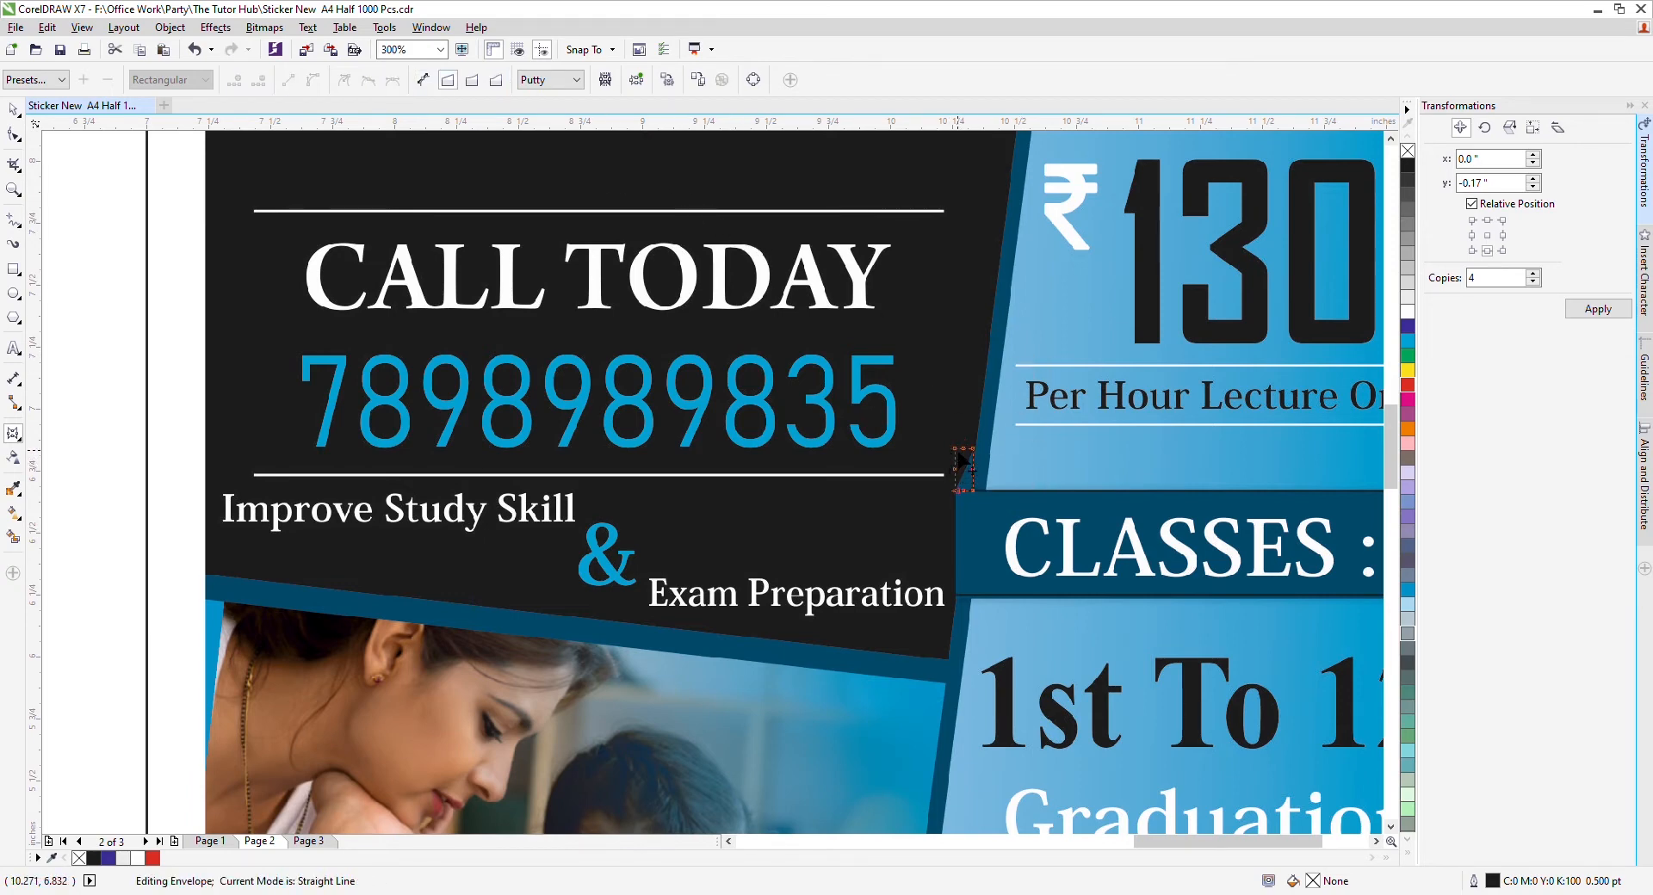
{"action": "key", "text": "space"}
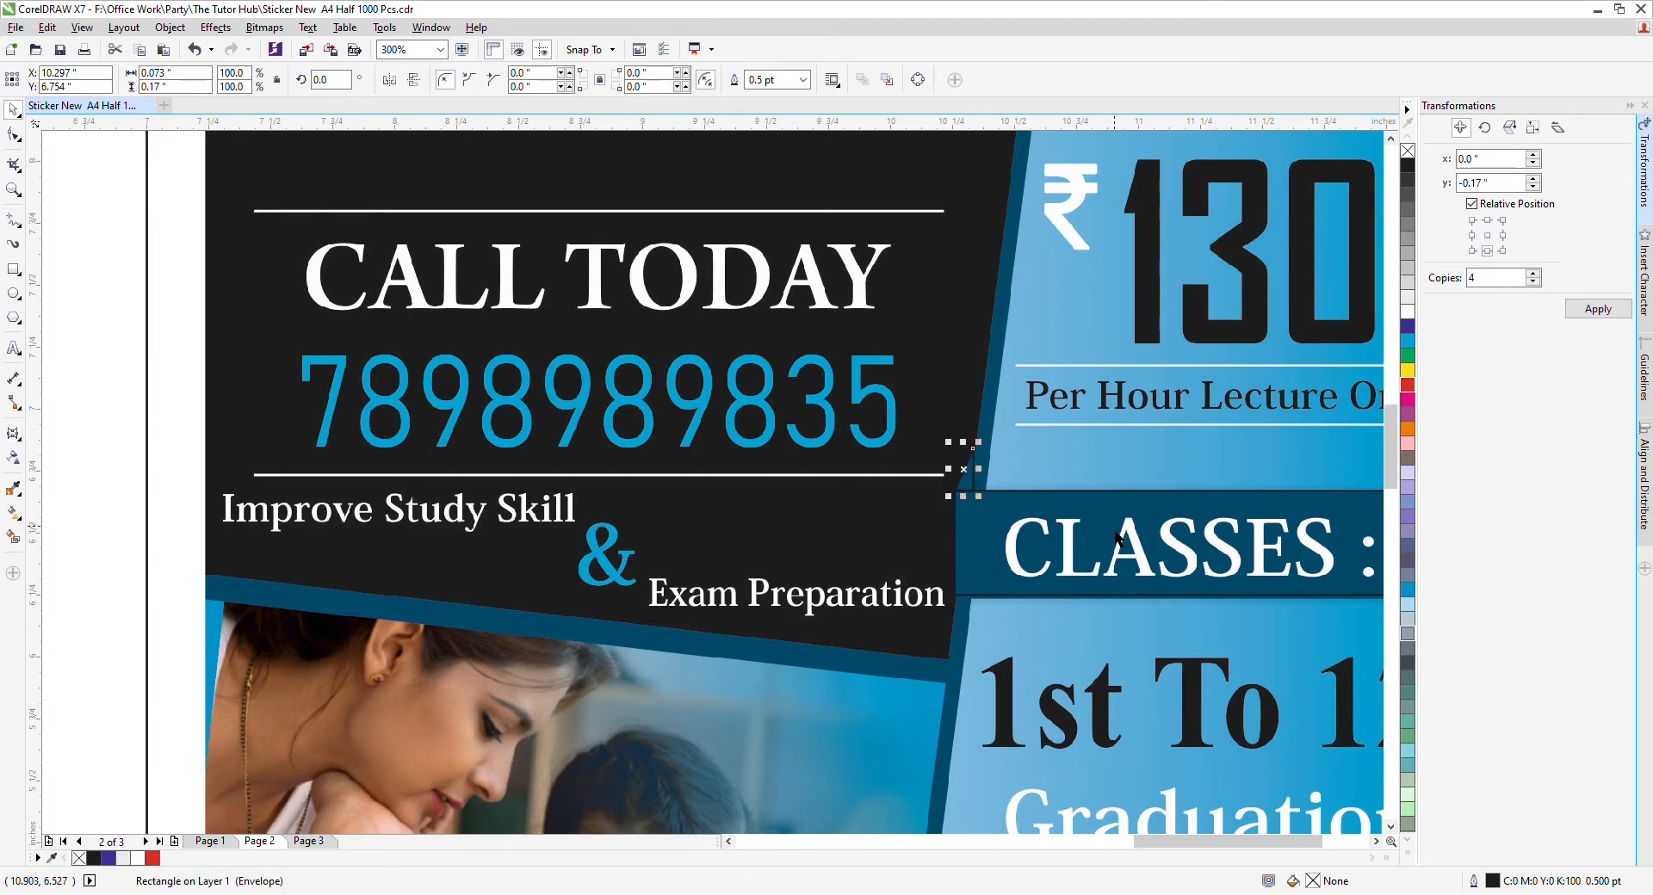
Move the banner shape and the fold triangle together from the poster image onto the slanted lines of the layout.
{"action": "key", "text": "F4"}
{"action": "left_click", "coordinate": [1221, 408], "text": "shift"}
{"action": "left_click_drag", "start_coordinate": [1223, 410], "coordinate": [785, 476]}
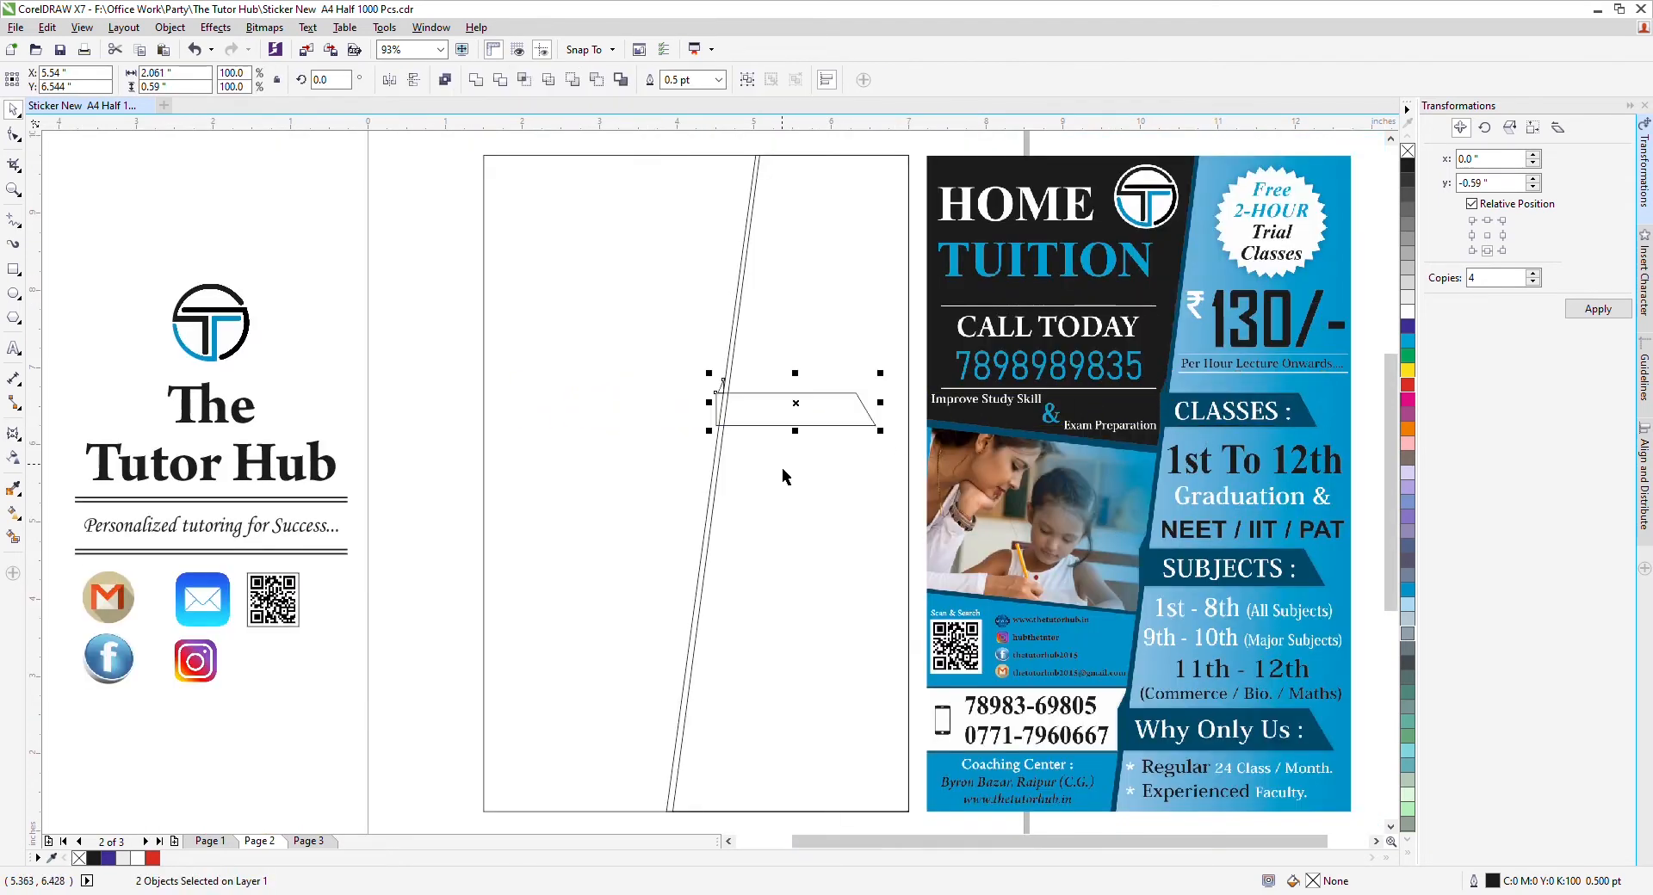
{"action": "scroll", "coordinate": [752, 384], "scroll_direction": "up", "scroll_amount": 5}
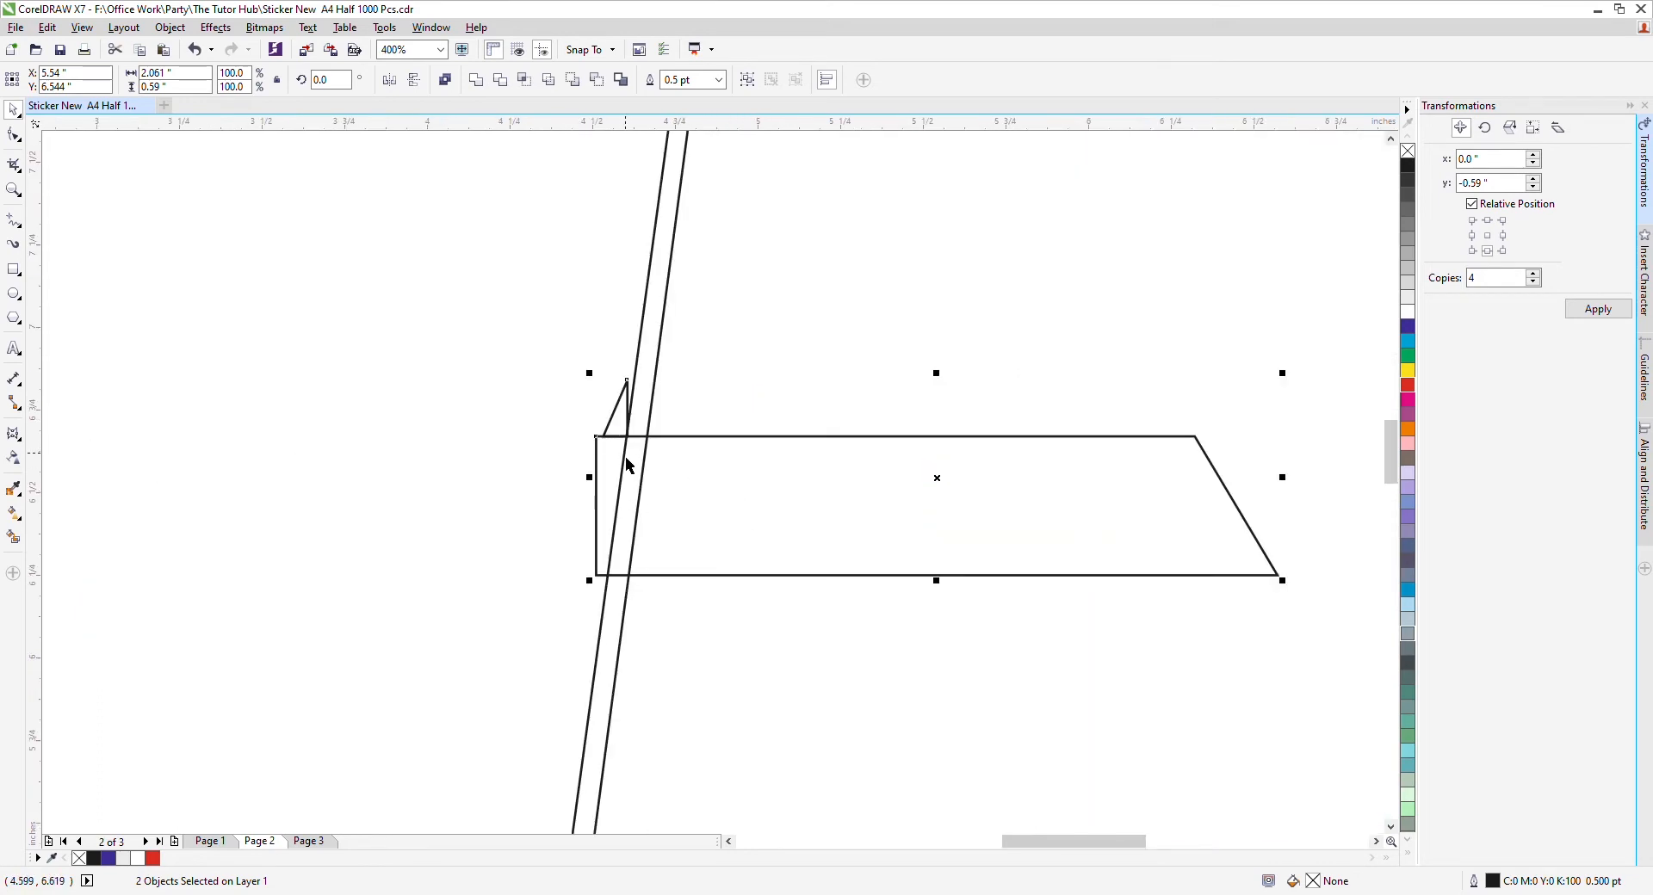
{"action": "scroll", "coordinate": [510, 462], "scroll_direction": "down", "scroll_amount": 5}
{"action": "left_click", "coordinate": [483, 488]}
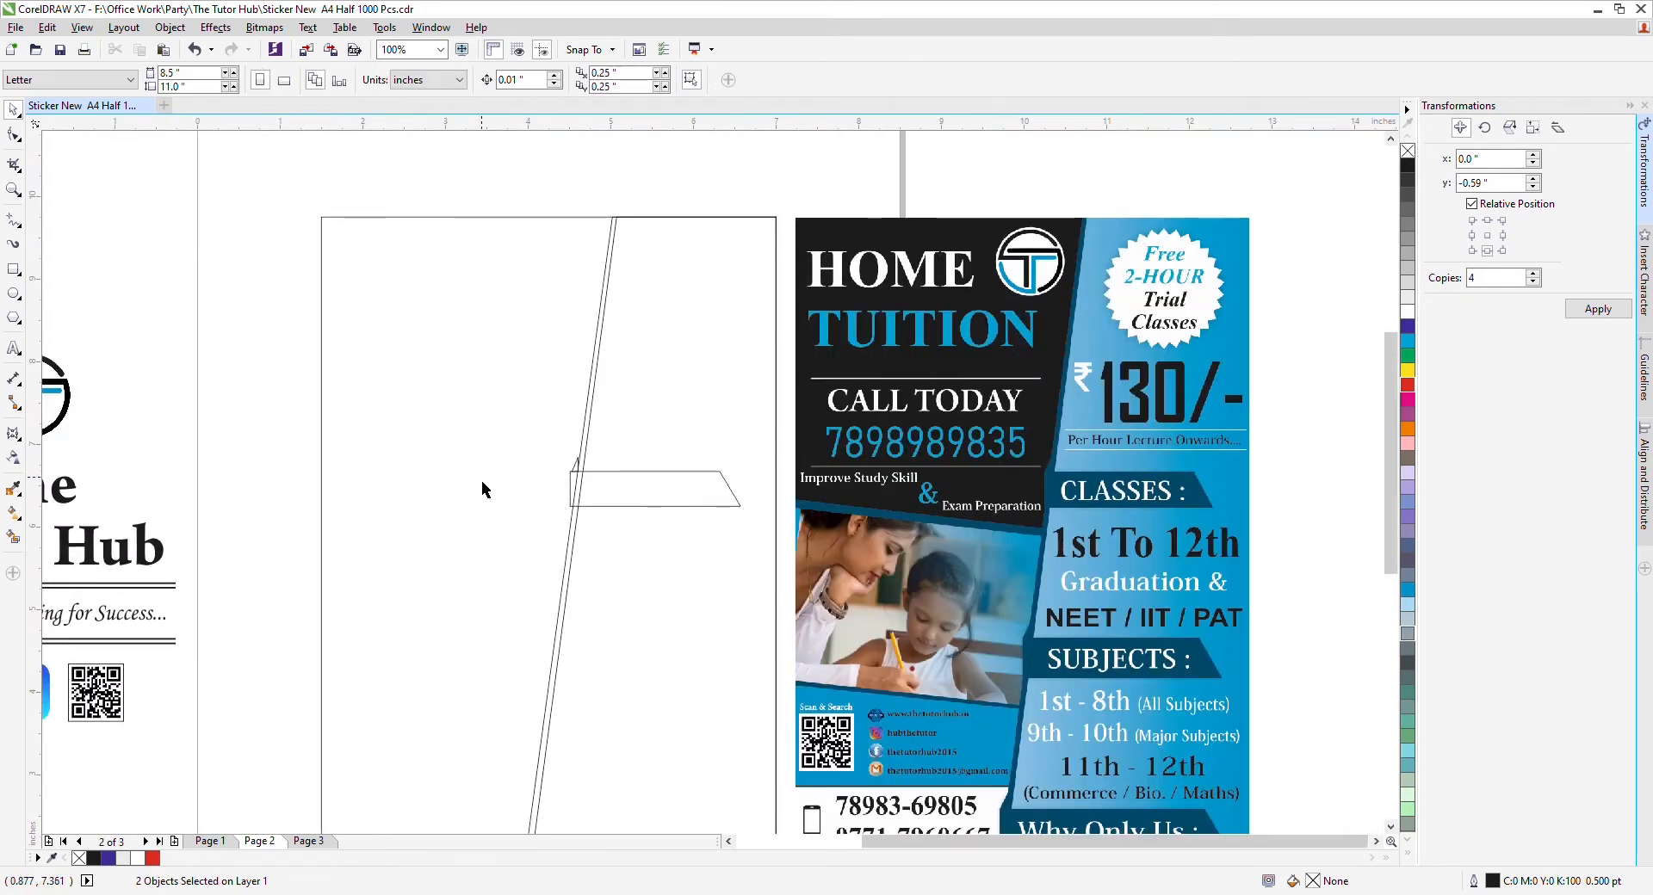
Snap the fold triangle to the banner's upper-left corner and stretch its lower-right corner to the first slanted line.
{"action": "scroll", "coordinate": [525, 465], "scroll_direction": "up", "scroll_amount": 5}
{"action": "left_click", "coordinate": [594, 474]}
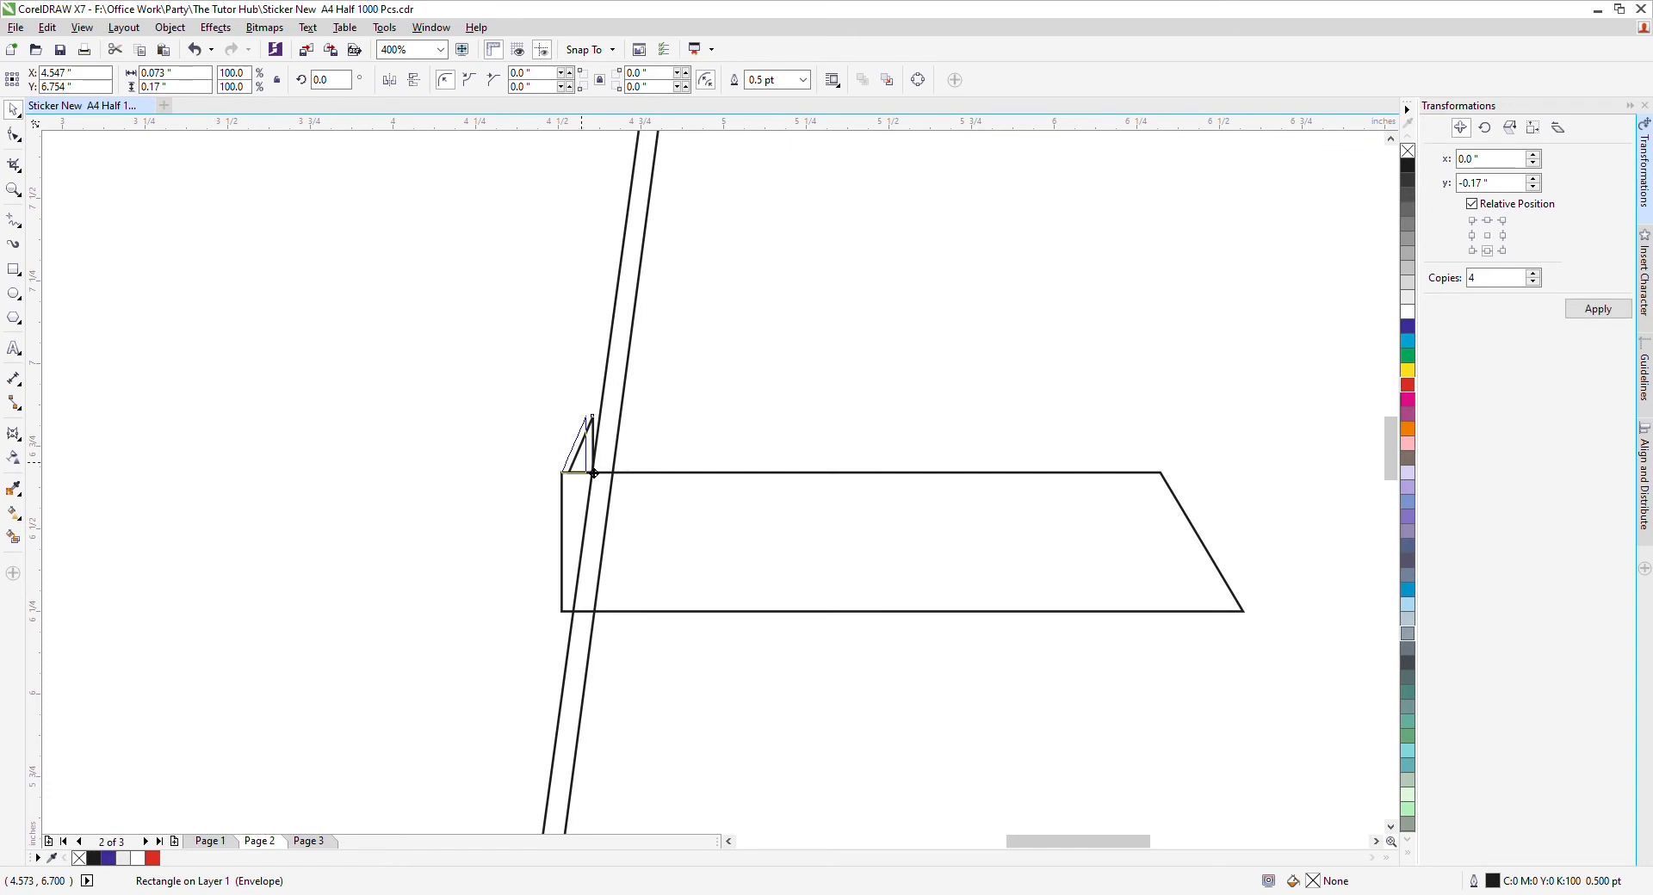
{"action": "left_click_drag", "start_coordinate": [594, 473], "coordinate": [594, 474]}
{"action": "scroll", "coordinate": [572, 456], "scroll_direction": "up", "scroll_amount": 2}
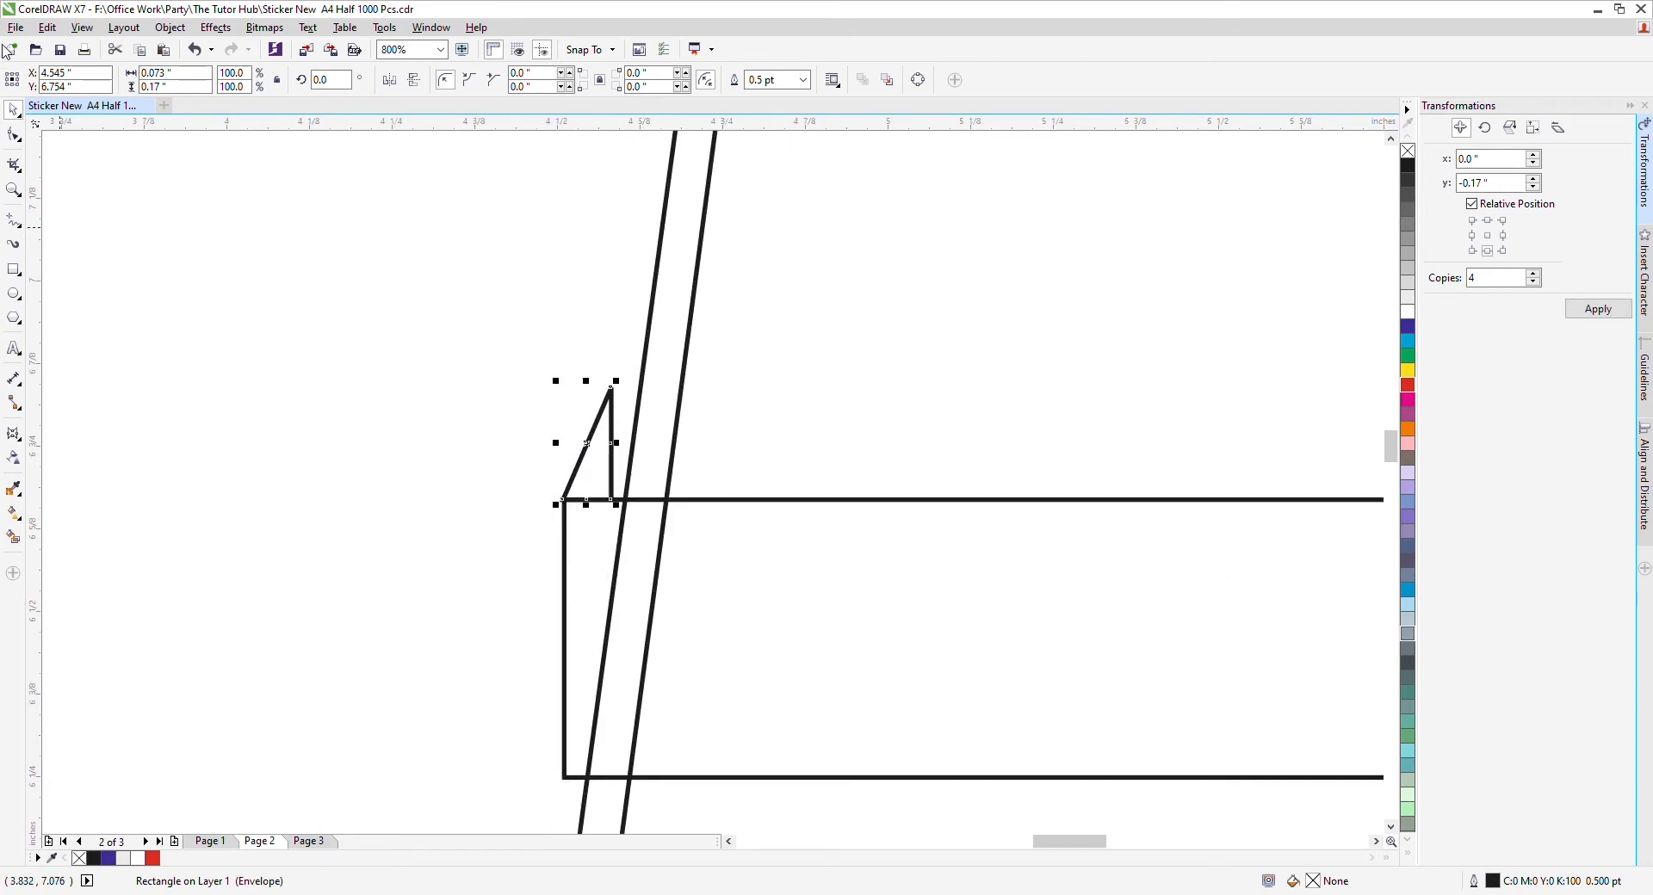
{"action": "left_click", "coordinate": [14, 433]}
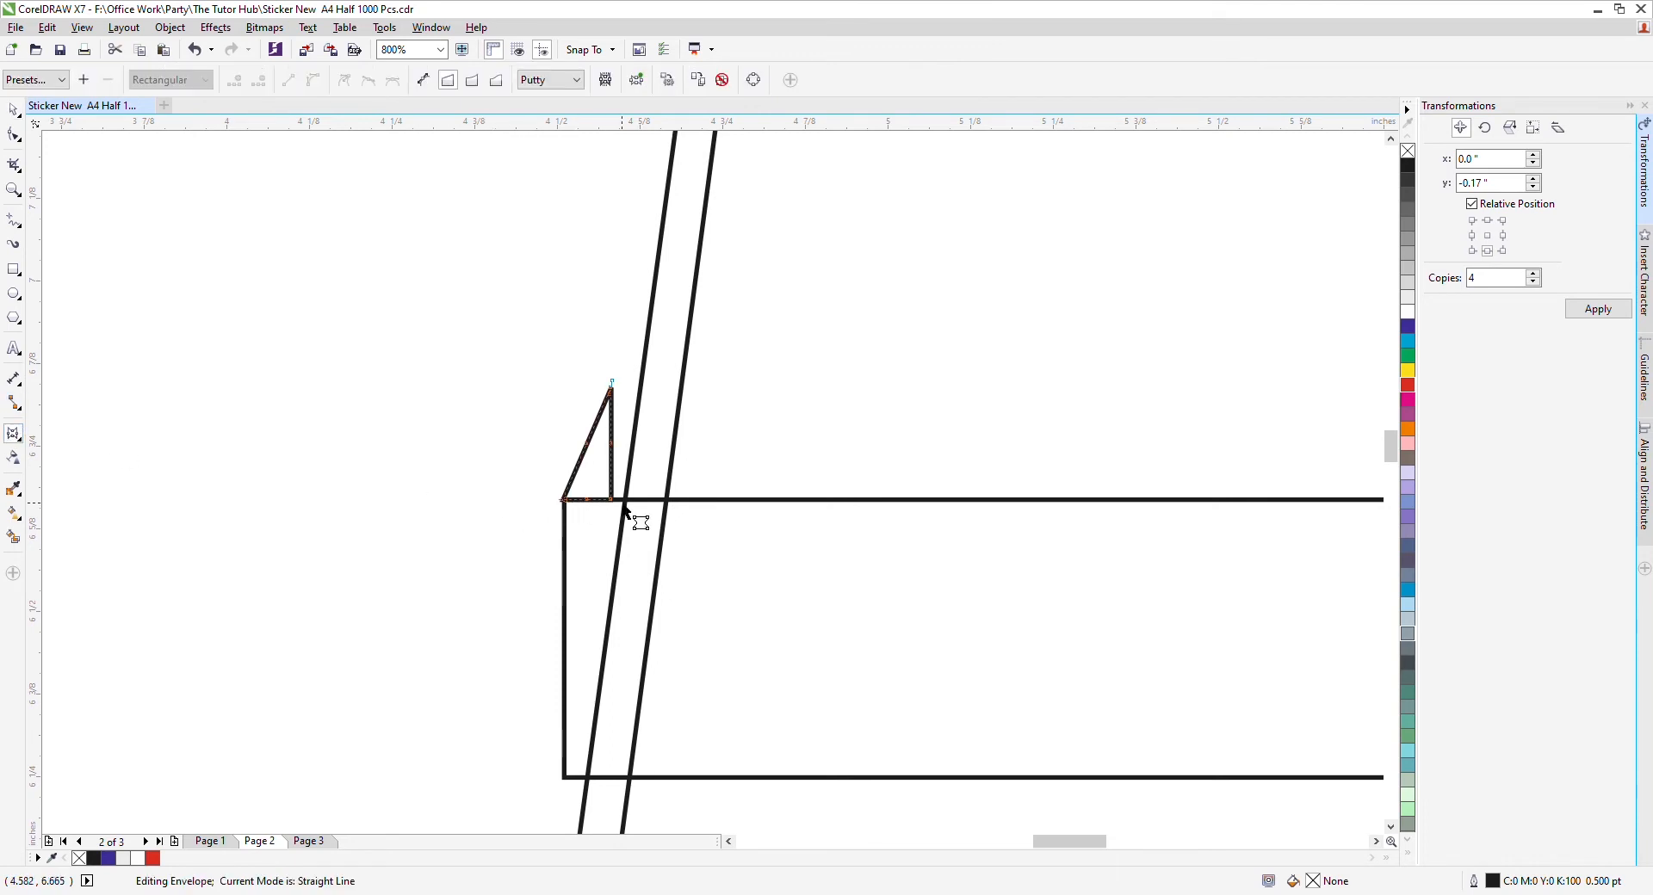
{"action": "left_click_drag", "start_coordinate": [612, 500], "coordinate": [626, 500]}
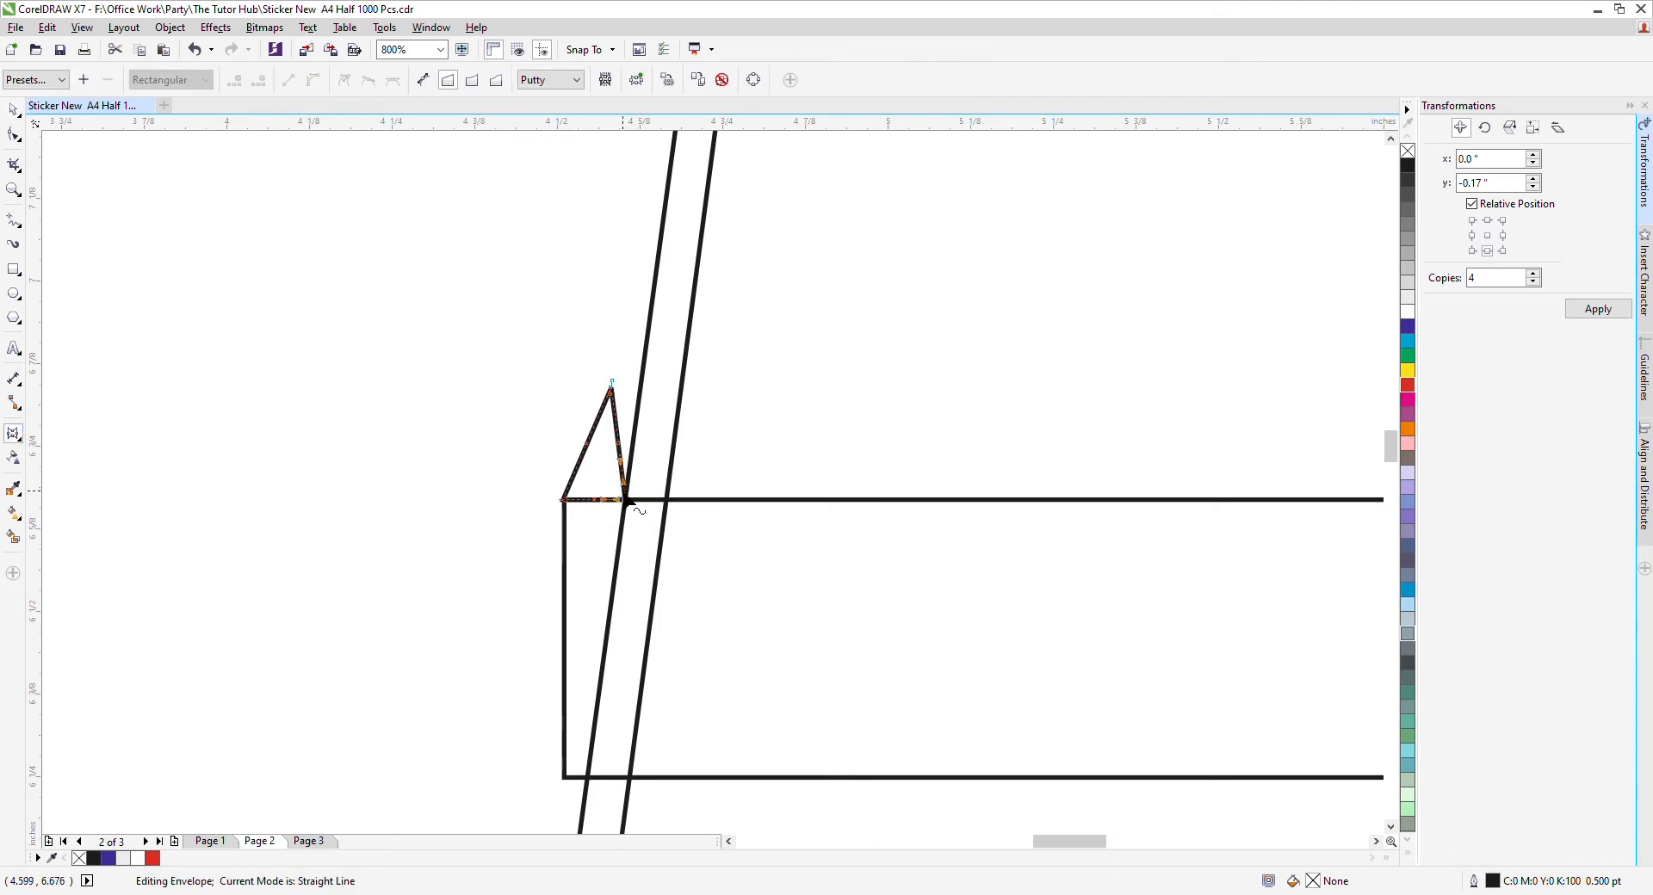
{"action": "left_click_drag", "start_coordinate": [612, 386], "coordinate": [720, 553]}
{"action": "key", "text": "ctrl+z"}
{"action": "key", "text": "ctrl+z"}
{"action": "scroll", "coordinate": [630, 389], "scroll_direction": "up", "scroll_amount": 2}
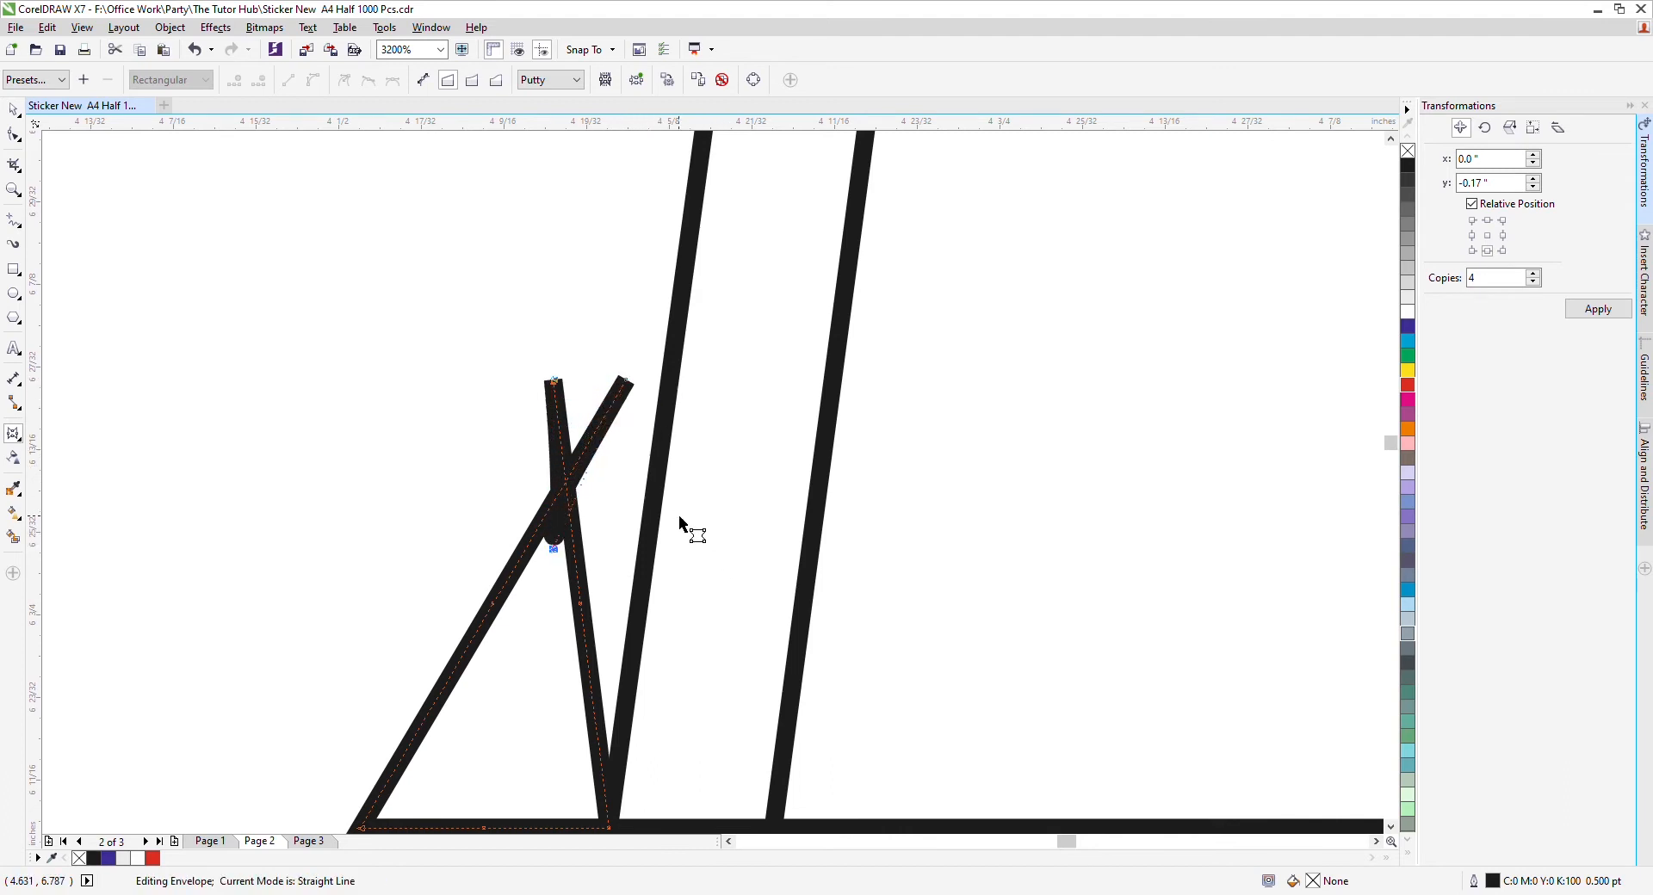
{"action": "scroll", "coordinate": [657, 516], "scroll_direction": "down", "scroll_amount": 1}
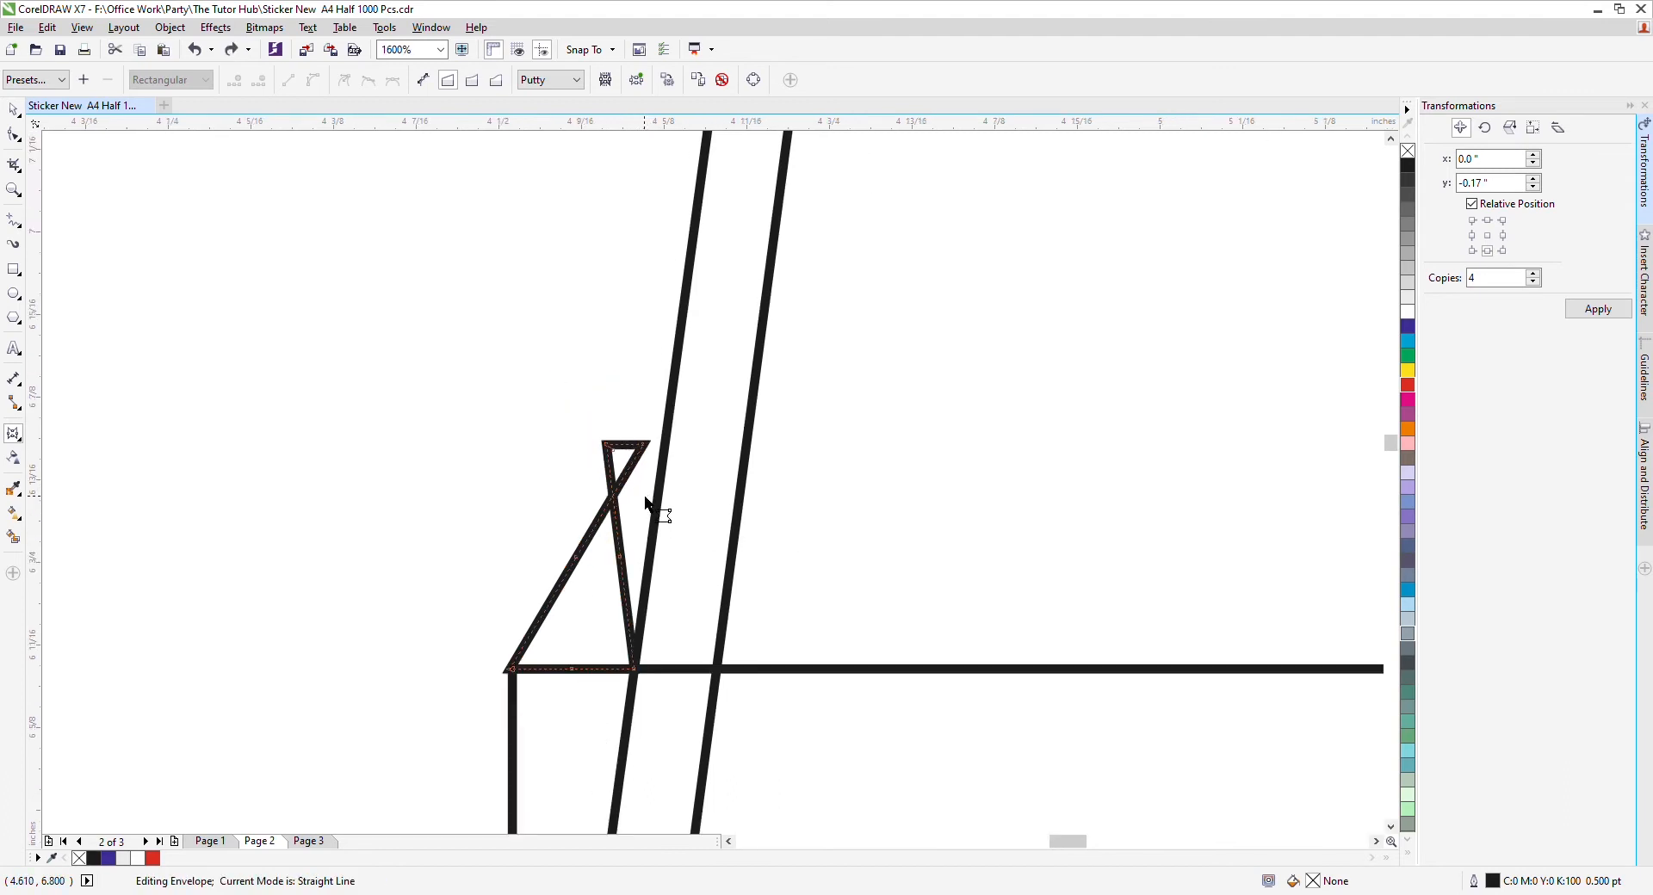
Move both top envelope nodes of the fold triangle onto the first slanted line so its peak meets that edge.
{"action": "scroll", "coordinate": [621, 470], "scroll_direction": "up", "scroll_amount": 2}
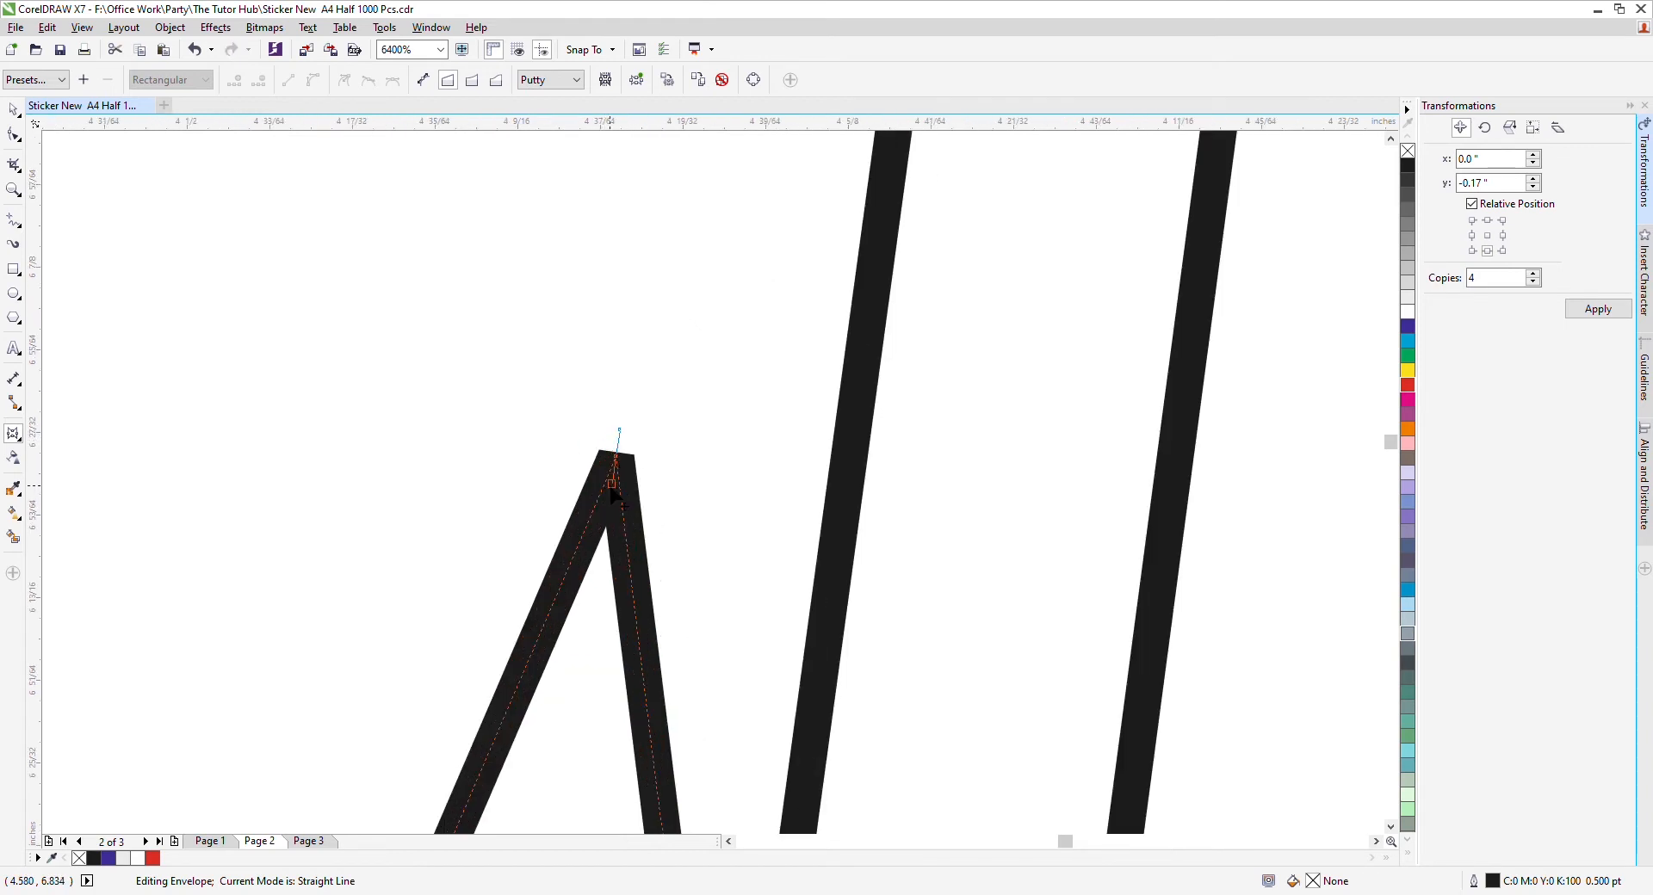
{"action": "left_click_drag", "start_coordinate": [619, 487], "coordinate": [832, 493]}
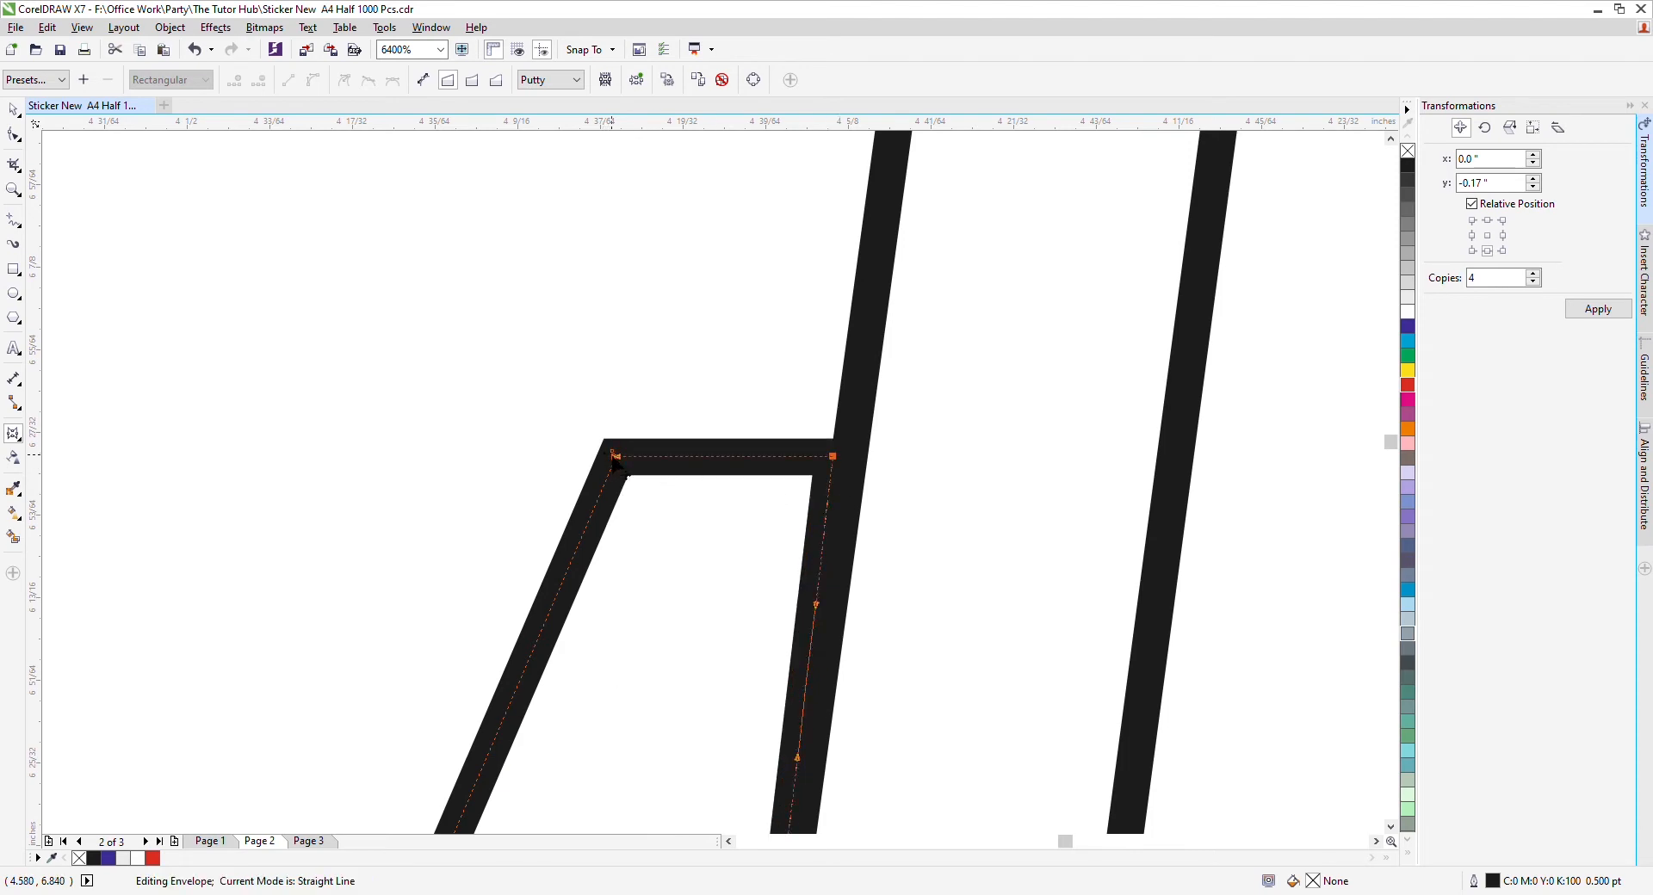
{"action": "left_click_drag", "start_coordinate": [617, 465], "coordinate": [832, 478]}
{"action": "scroll", "coordinate": [846, 471], "scroll_direction": "down", "scroll_amount": 2}
{"action": "scroll", "coordinate": [910, 512], "scroll_direction": "down", "scroll_amount": 1}
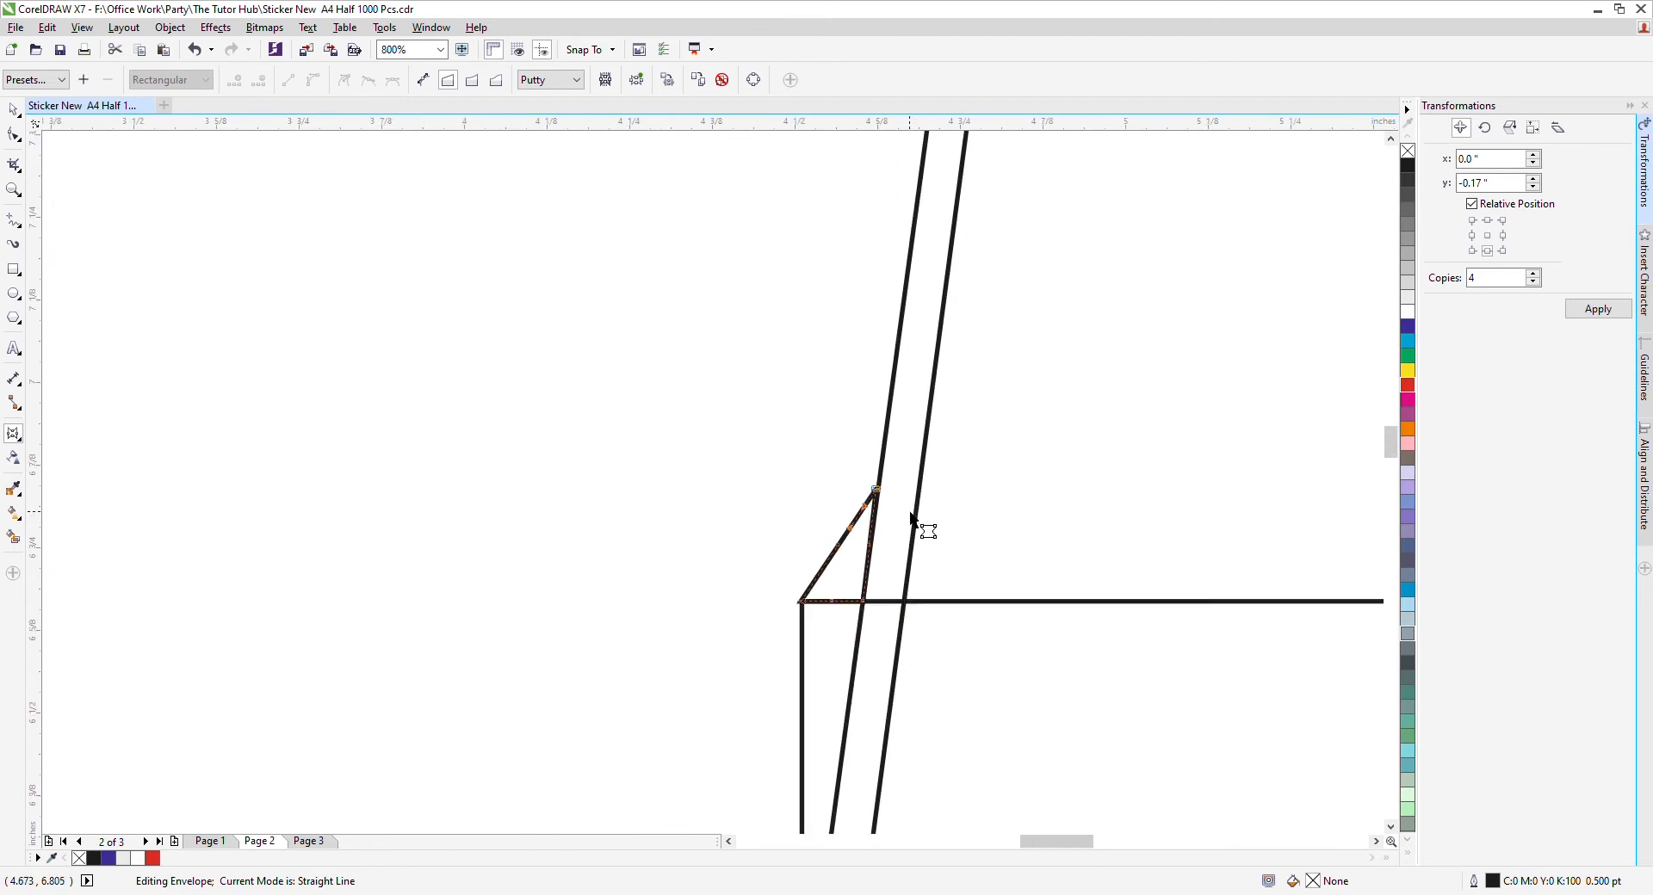
{"action": "scroll", "coordinate": [910, 517], "scroll_direction": "up", "scroll_amount": 1}
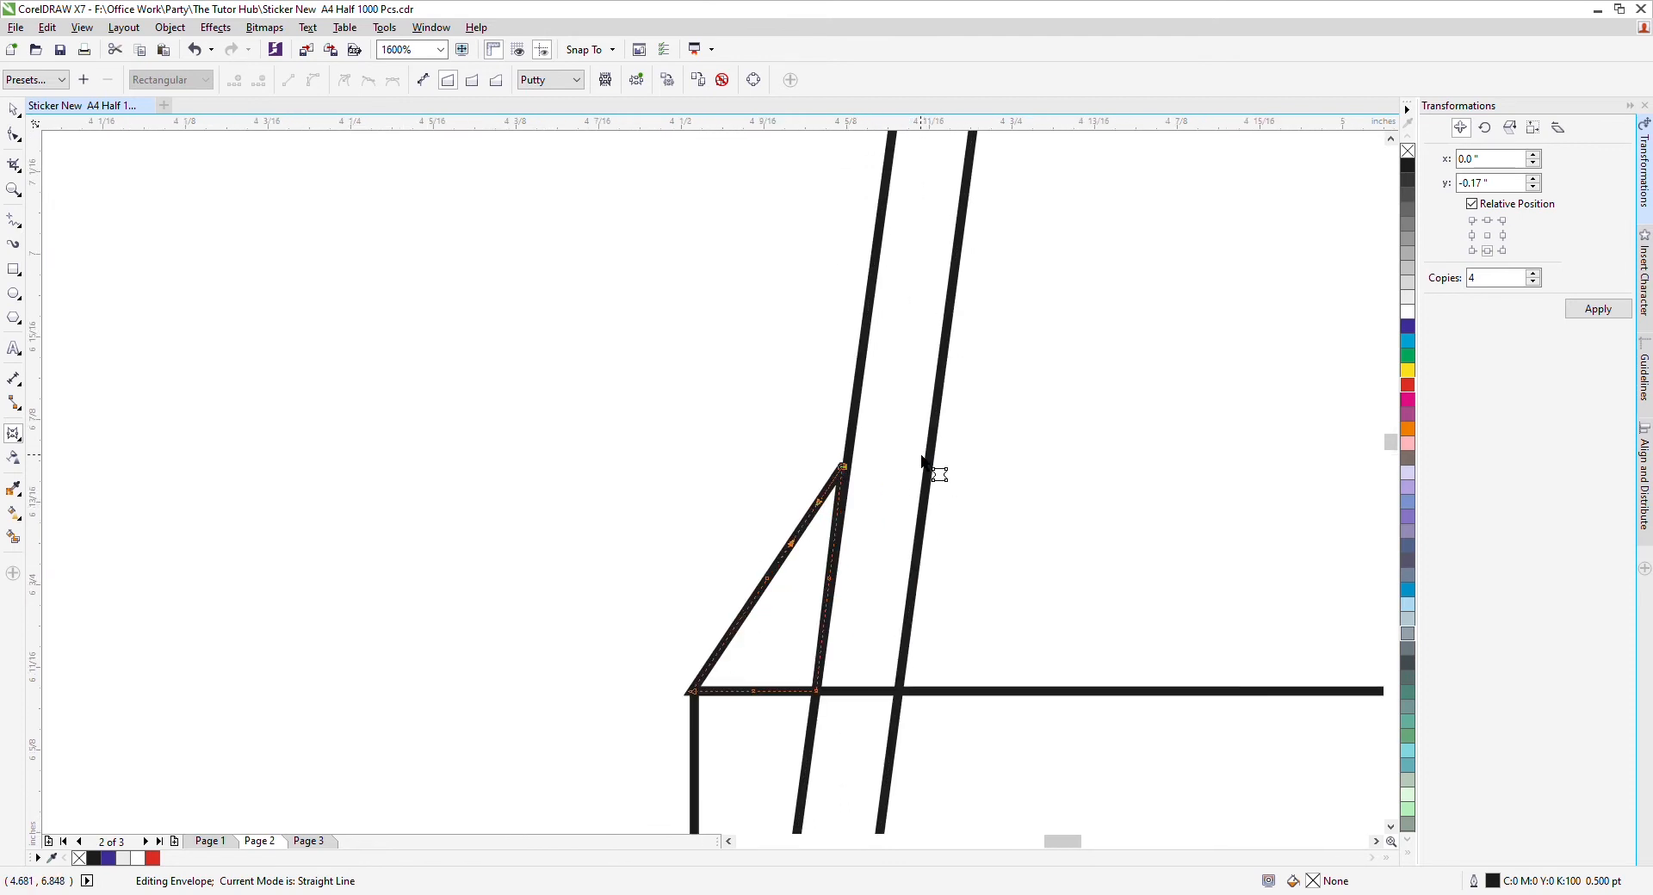
{"action": "scroll", "coordinate": [923, 464], "scroll_direction": "down", "scroll_amount": 1}
{"action": "scroll", "coordinate": [994, 587], "scroll_direction": "down", "scroll_amount": 1}
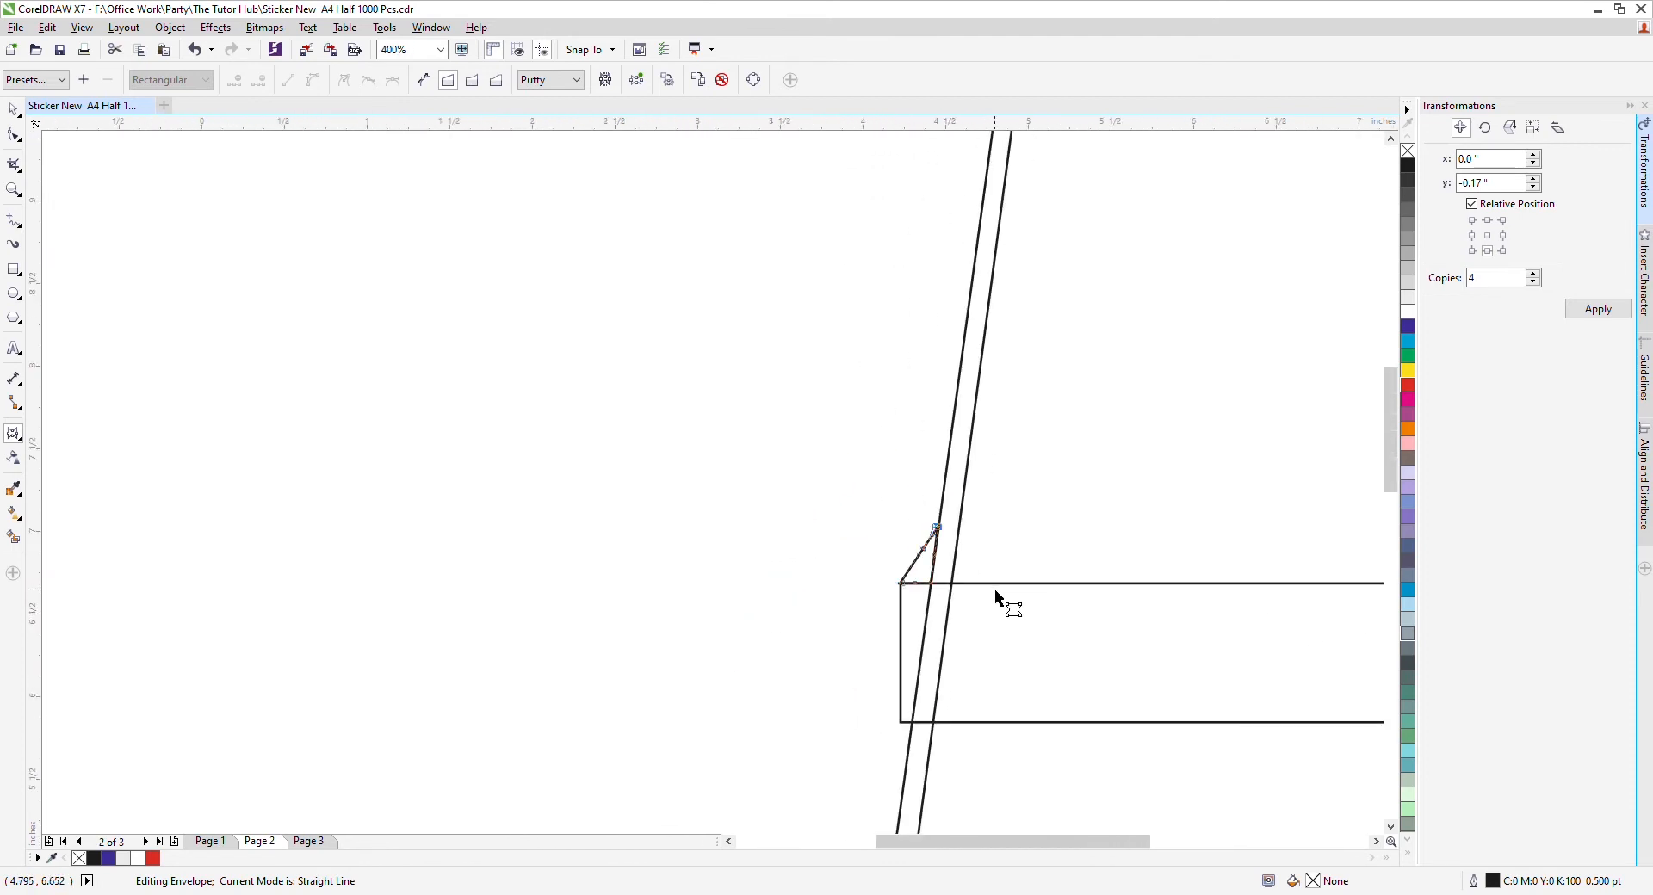
{"action": "scroll", "coordinate": [1041, 584], "scroll_direction": "down", "scroll_amount": 2}
{"action": "scroll", "coordinate": [1155, 578], "scroll_direction": "down", "scroll_amount": 1}
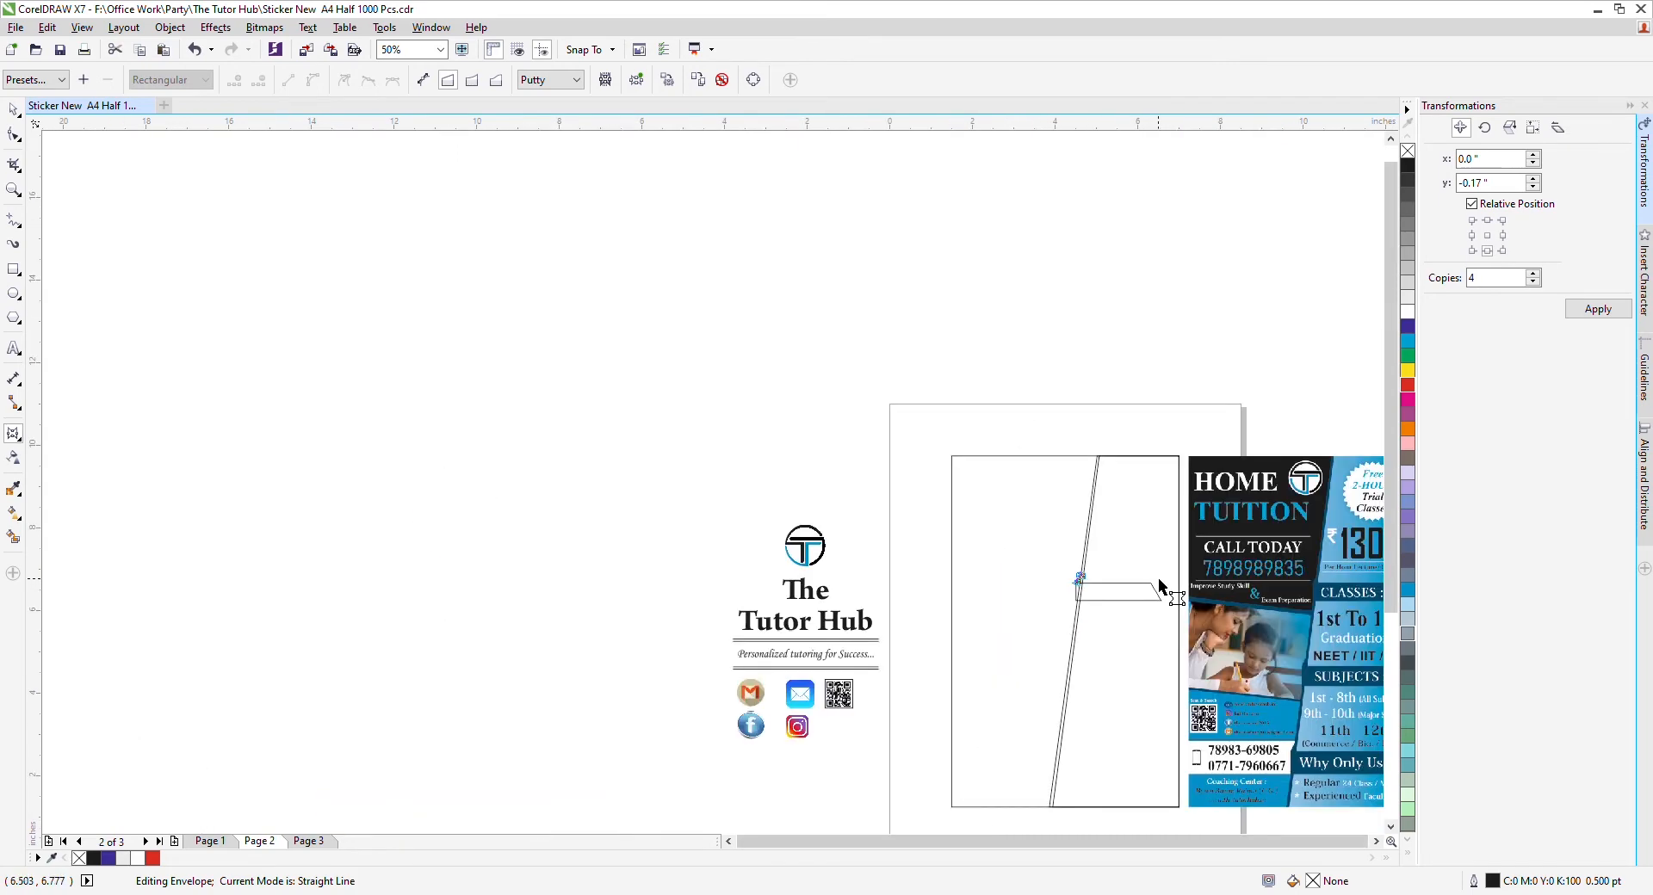
{"action": "key", "text": "F4"}
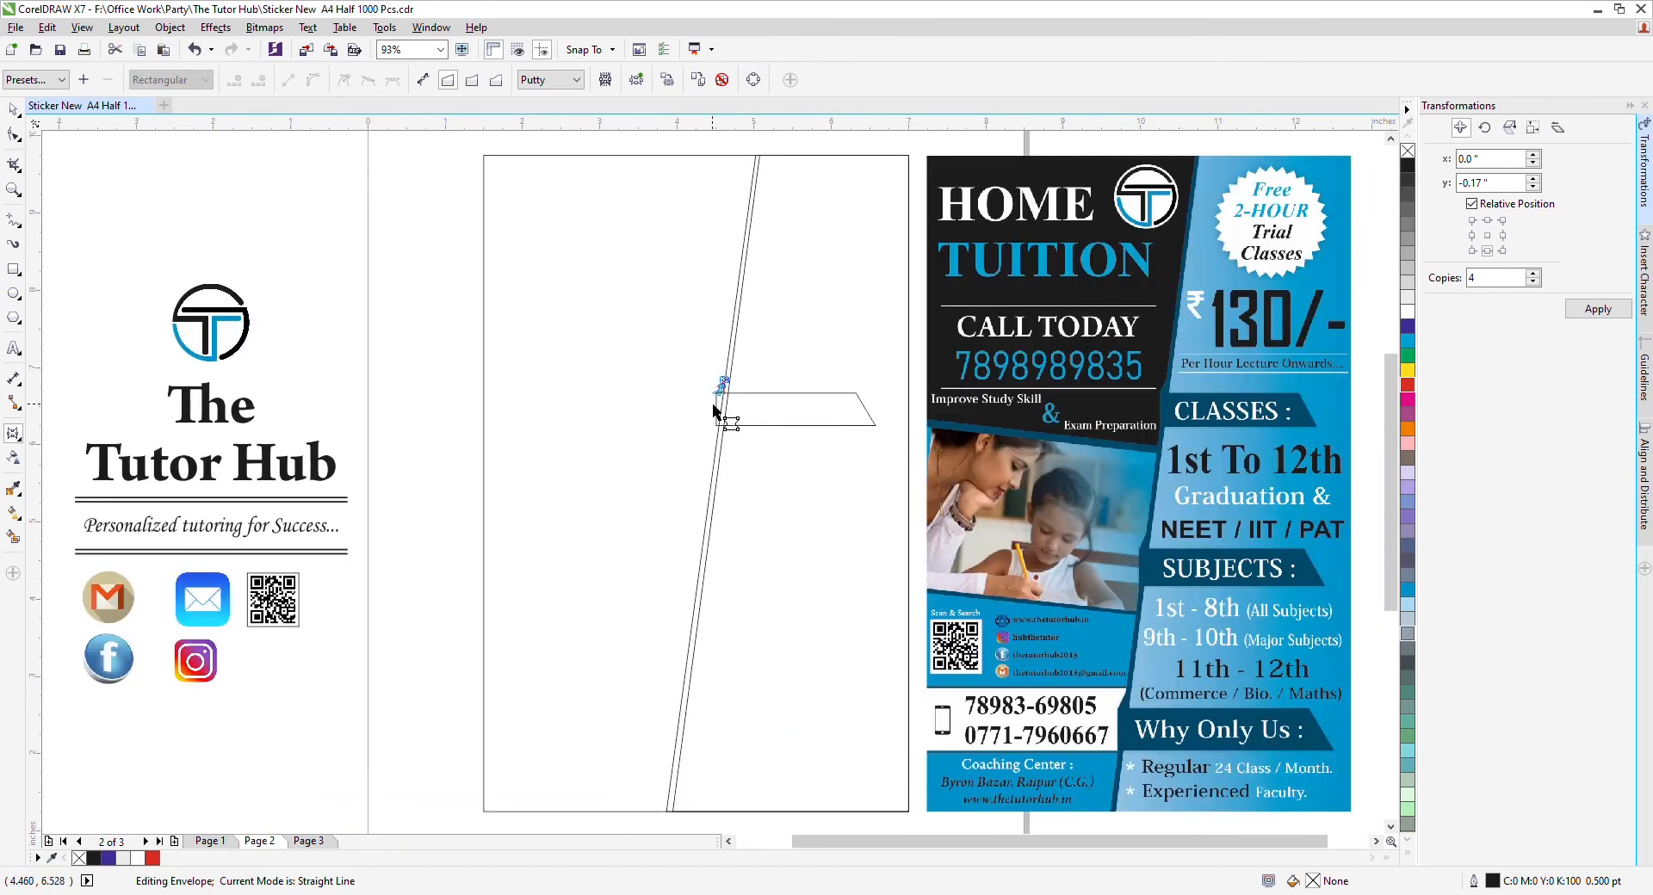
Try nudging the banner shape and the fold triangle together slightly to the right.
{"action": "scroll", "coordinate": [711, 405], "scroll_direction": "up", "scroll_amount": 1}
{"action": "key", "text": "space"}
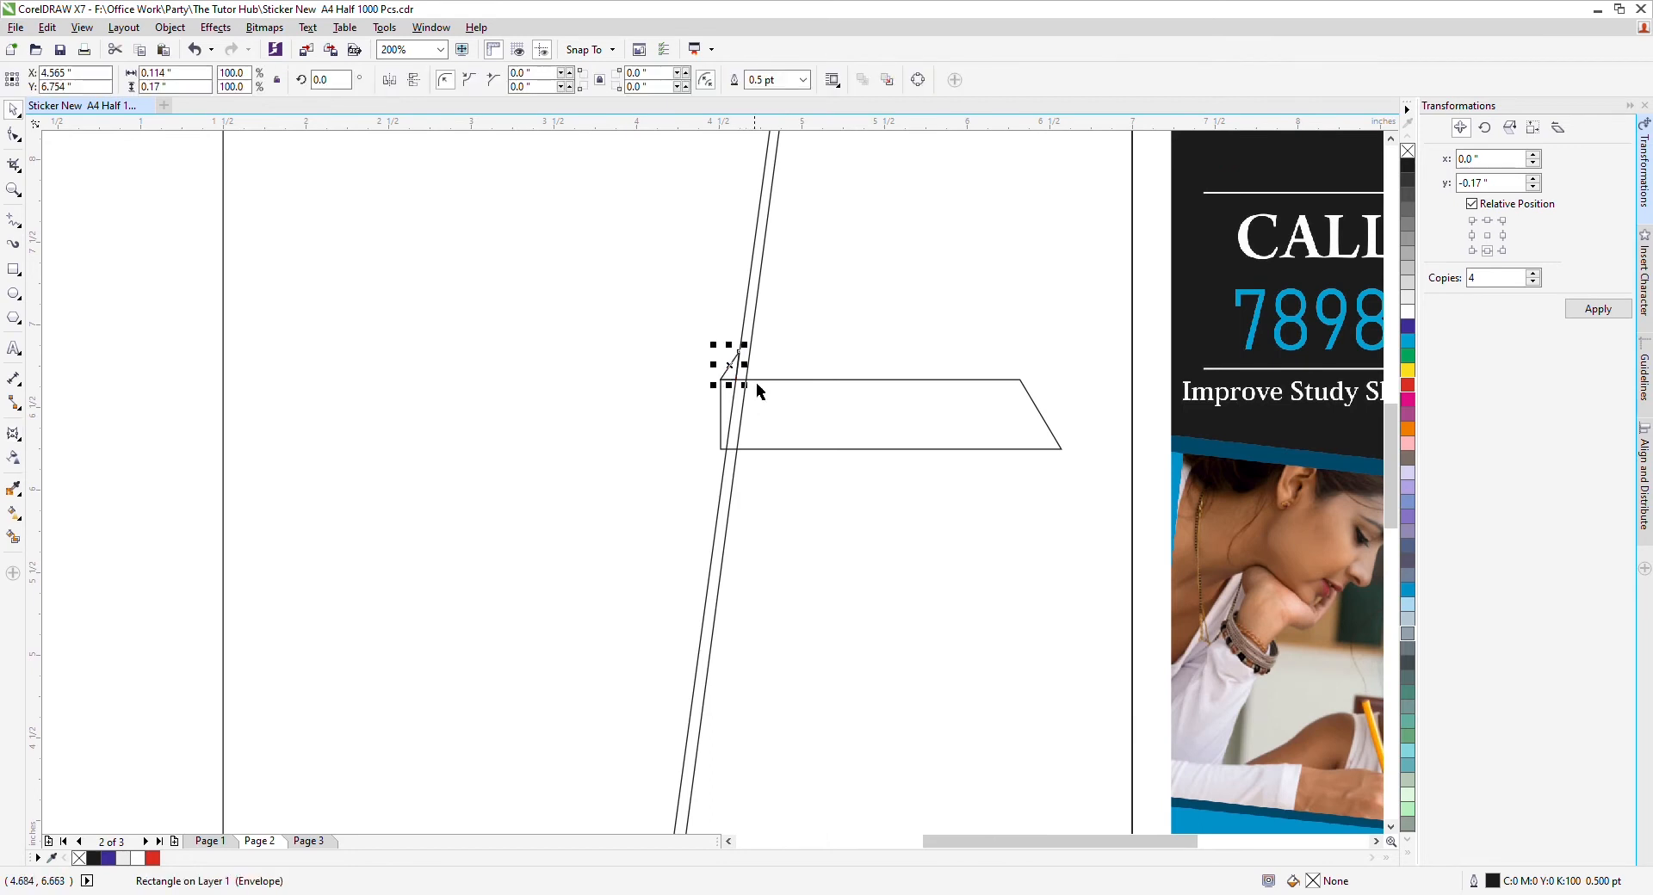
{"action": "left_click", "coordinate": [793, 387], "text": "shift"}
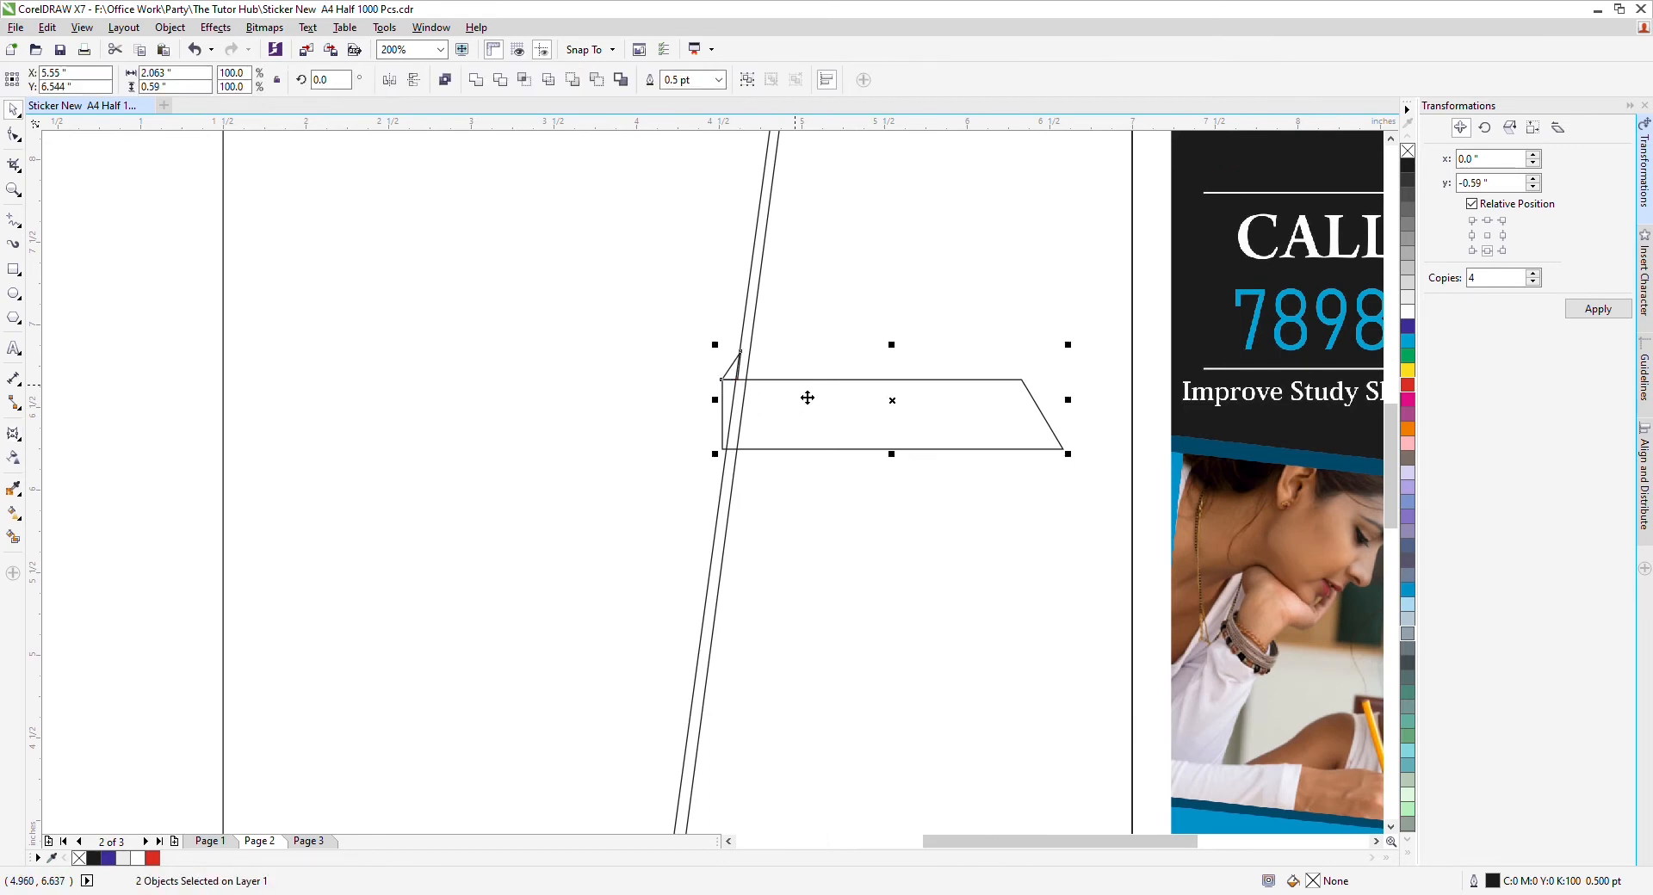
{"action": "left_click_drag", "start_coordinate": [807, 398], "coordinate": [809, 398]}
{"action": "left_click", "coordinate": [64, 468]}
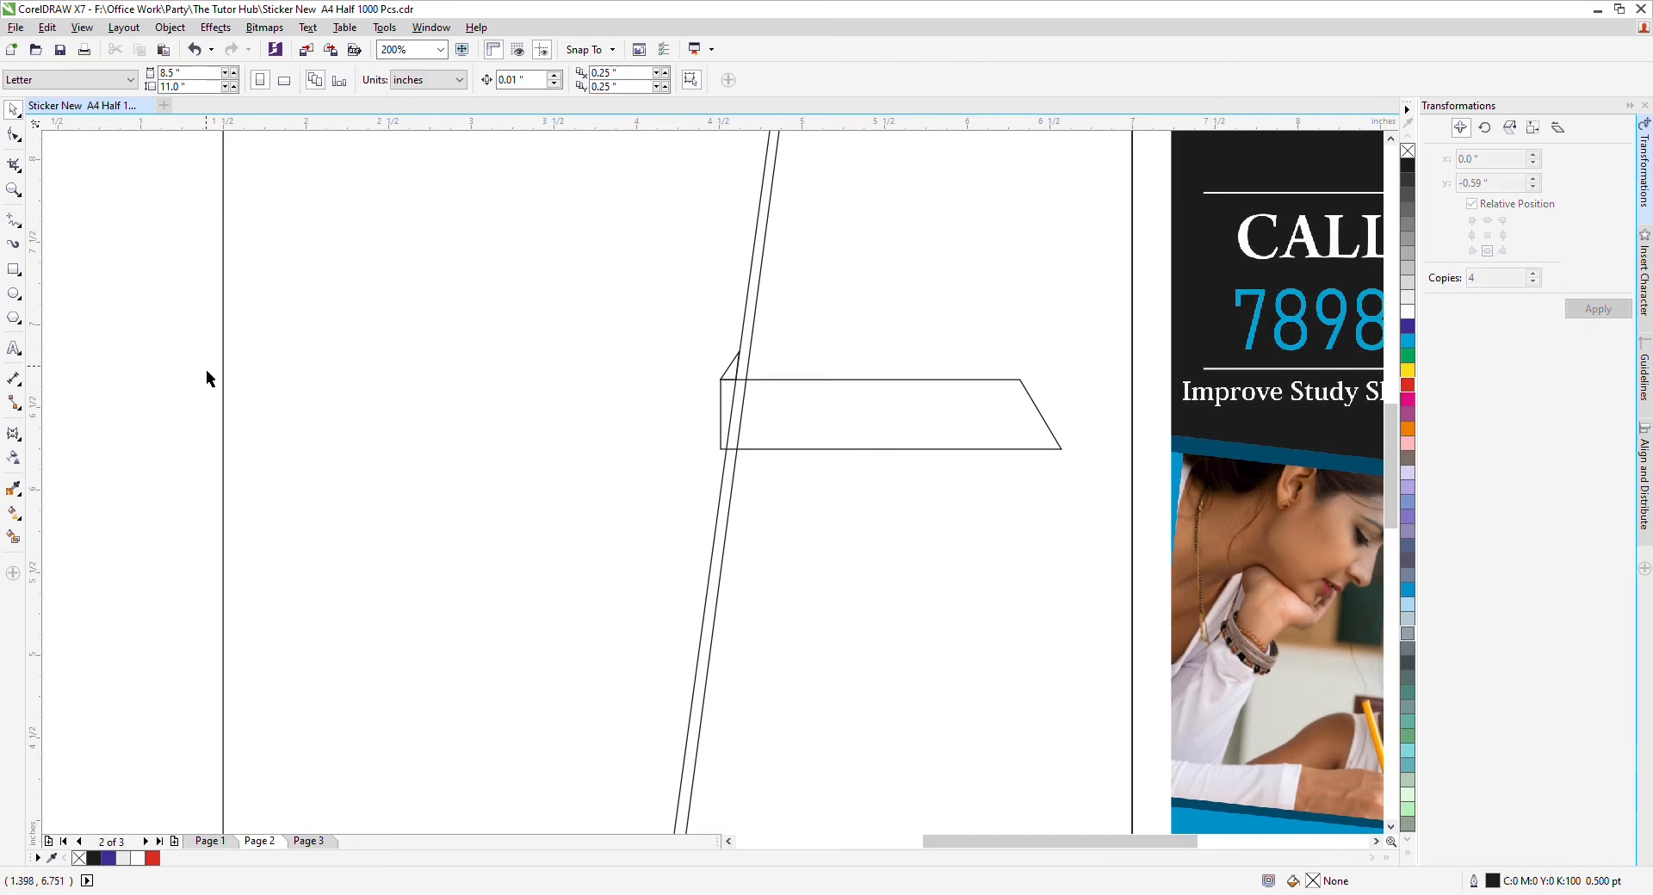
{"action": "scroll", "coordinate": [697, 425], "scroll_direction": "down", "scroll_amount": 3}
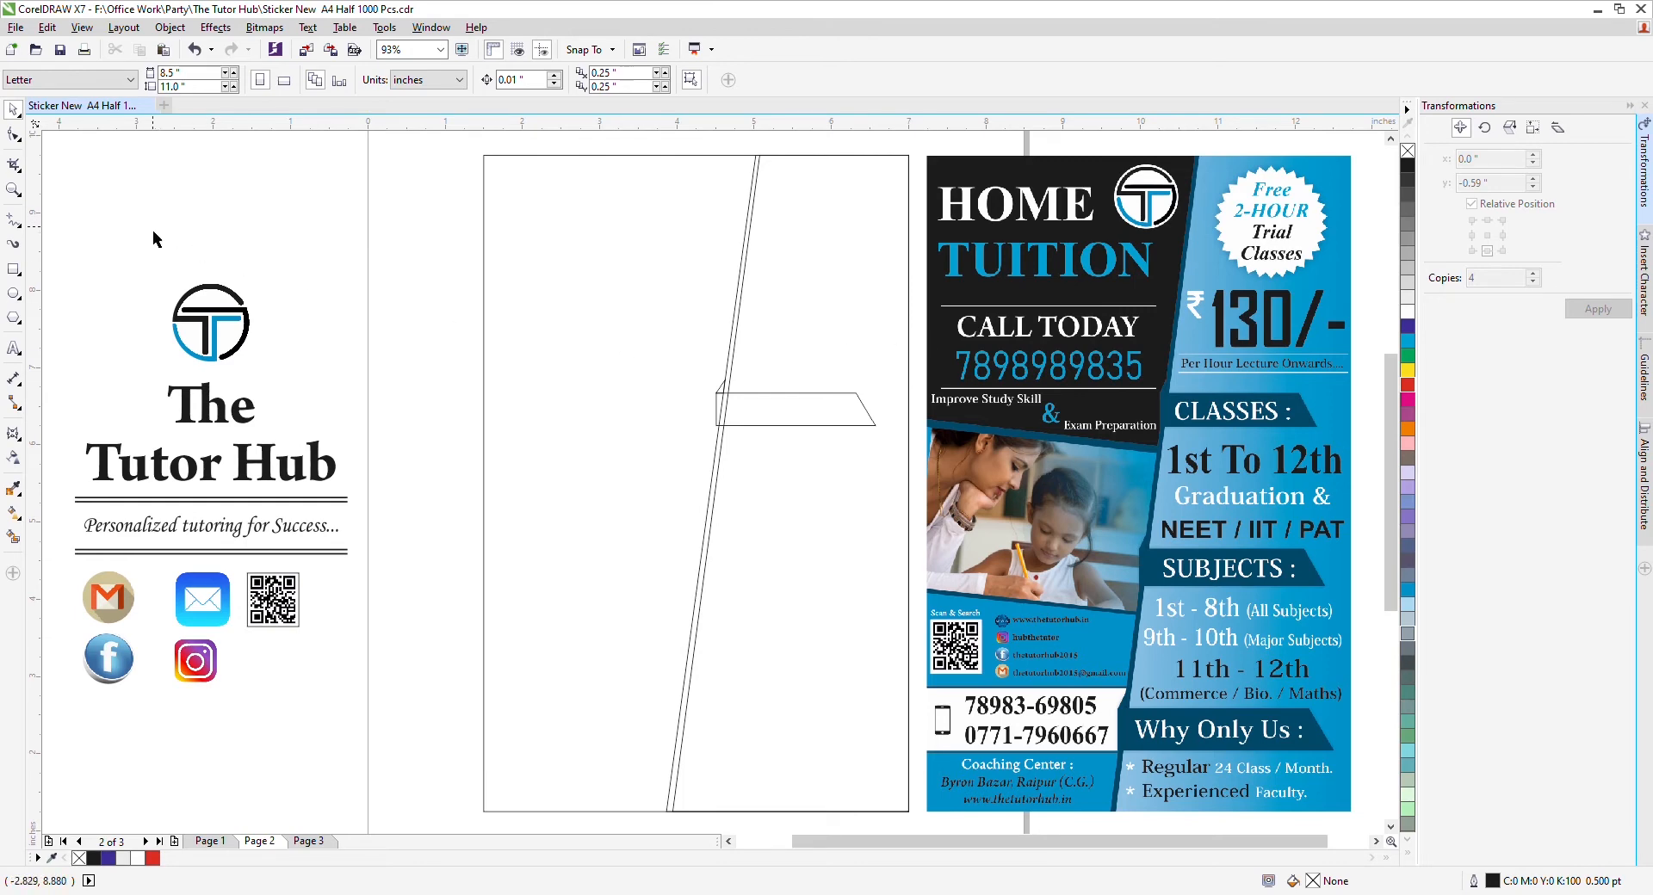
Draw a rectangle about 3.12 by 2.53 inches over the student photo area of the poster image.
{"action": "left_click", "coordinate": [223, 301]}
{"action": "left_click", "coordinate": [278, 323]}
{"action": "left_click", "coordinate": [14, 269]}
{"action": "left_click_drag", "start_coordinate": [927, 419], "coordinate": [1172, 620]}
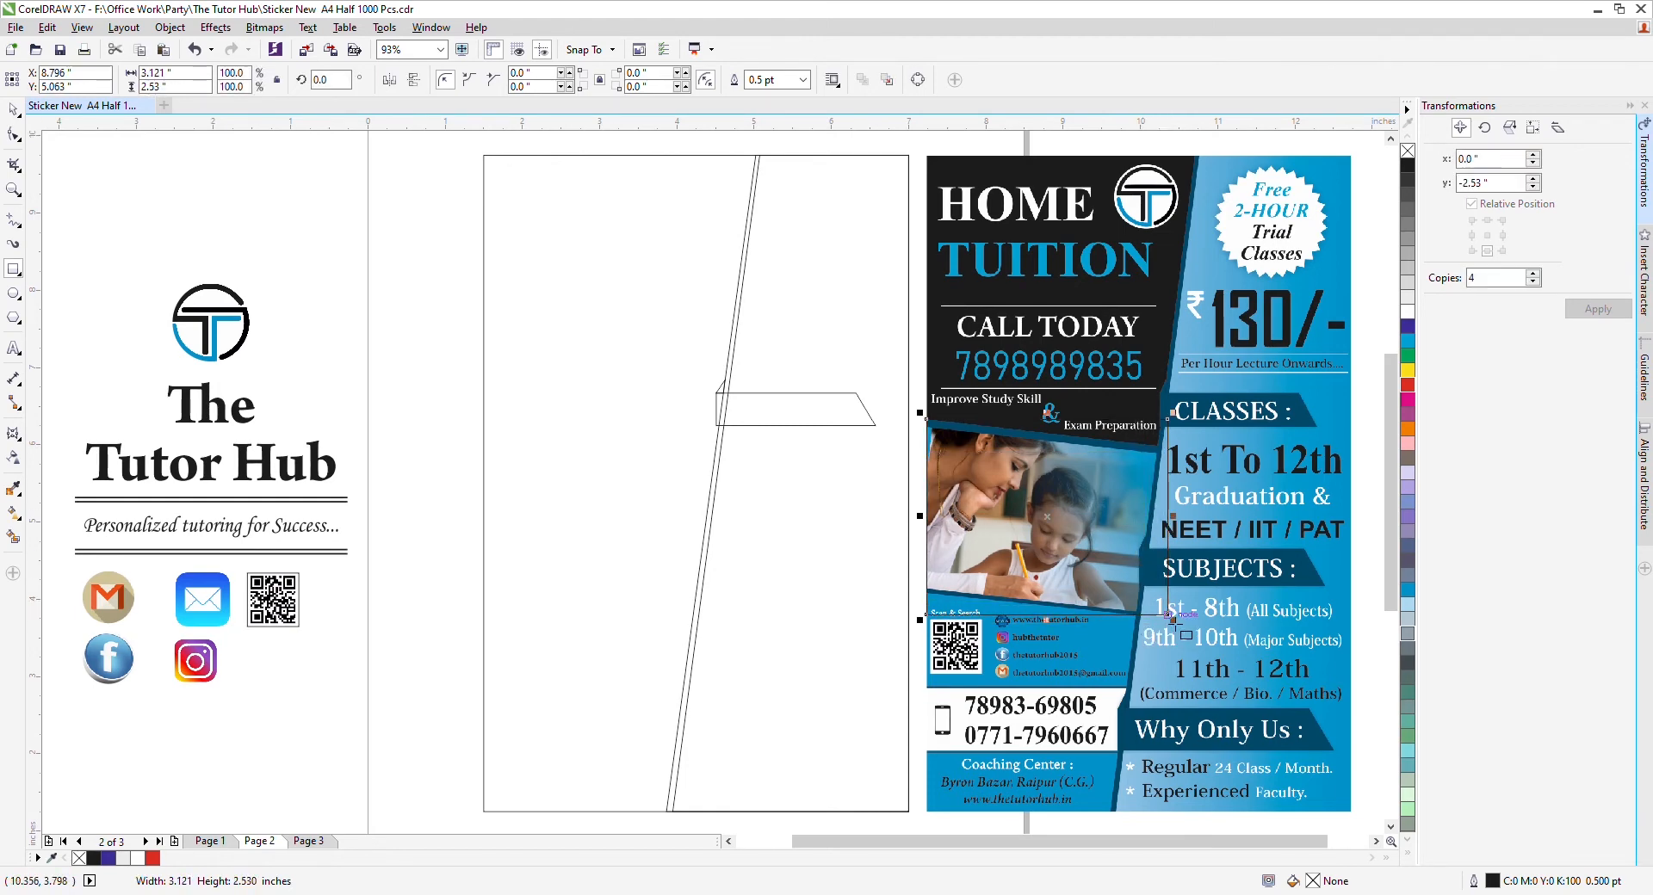
{"action": "key", "text": "space"}
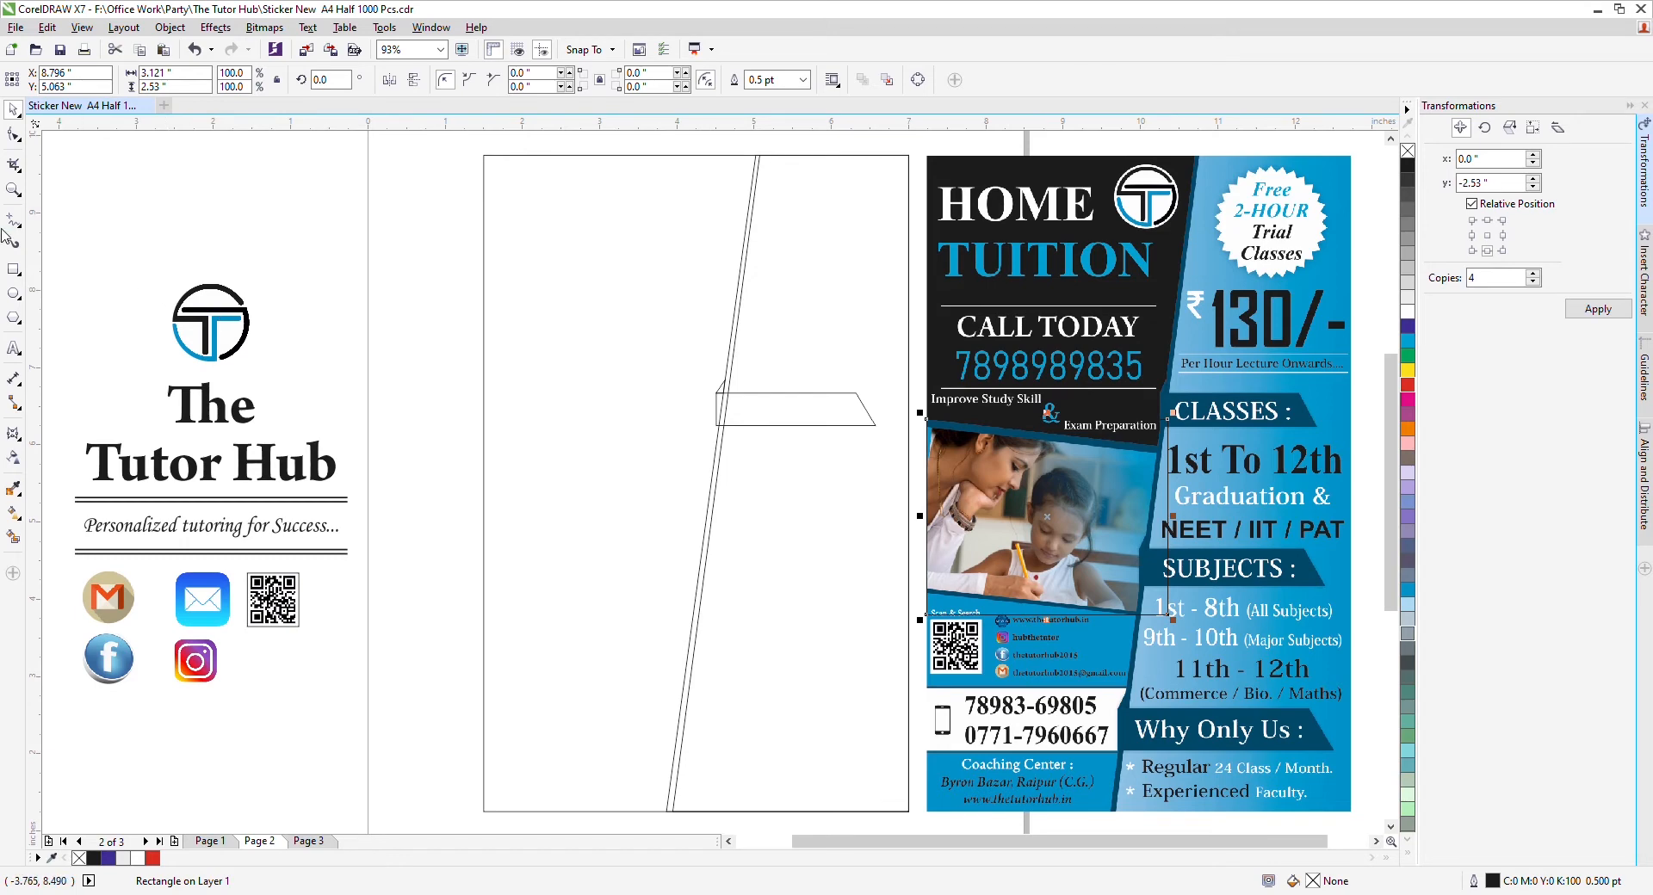
Apply a straight-line envelope to the photo rectangle and slant its top and bottom edges along the photo panel's borders.
{"action": "left_click", "coordinate": [12, 433]}
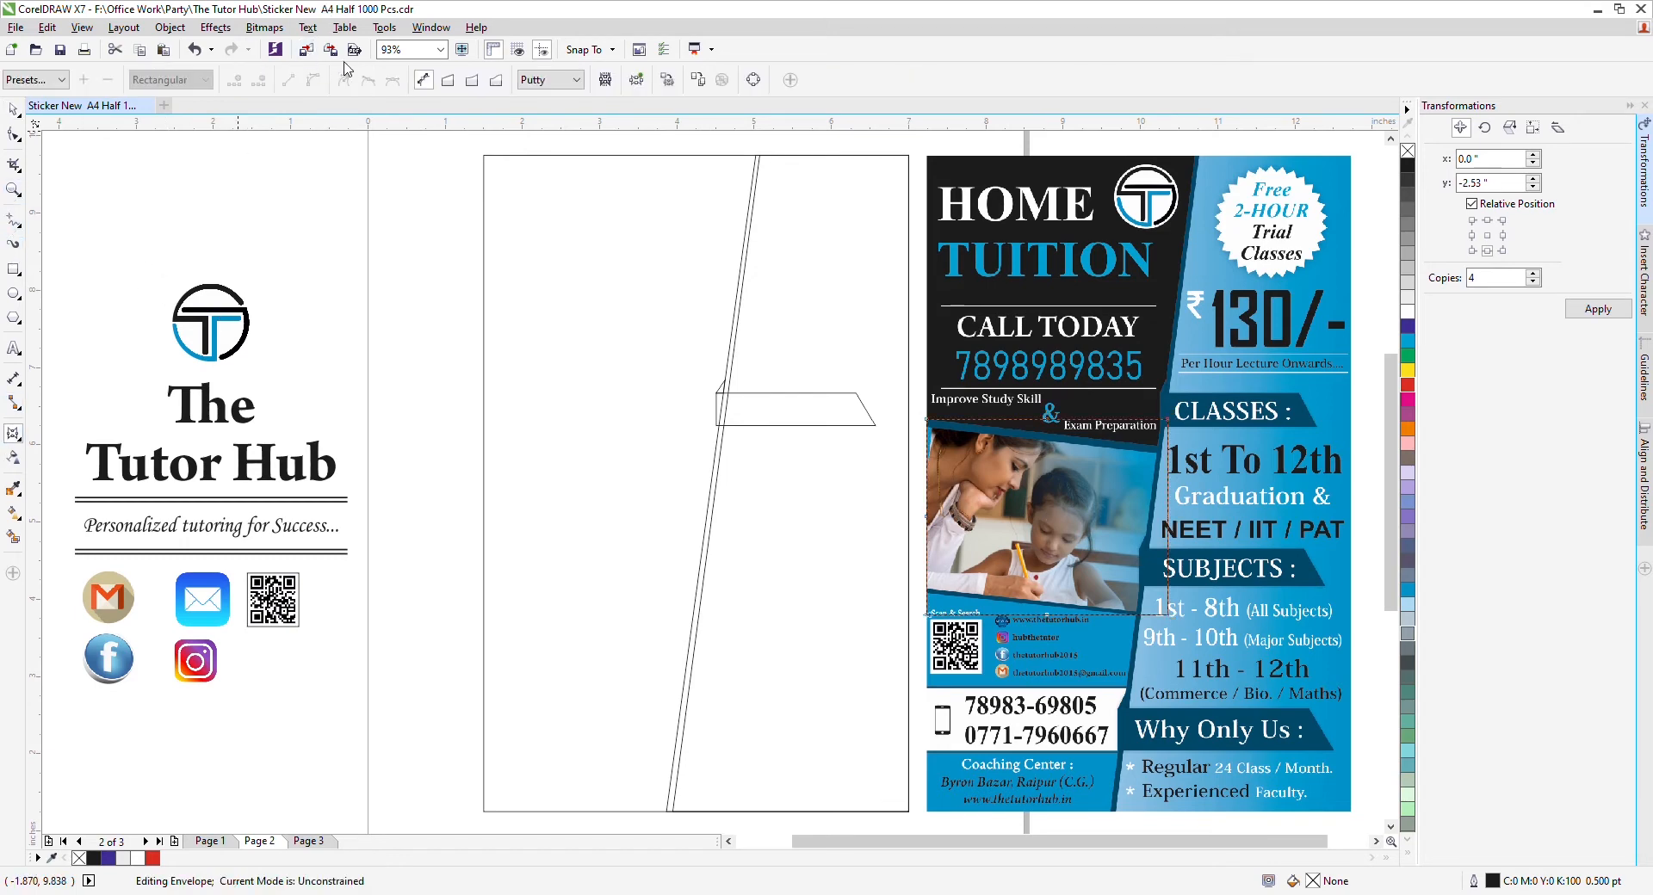
{"action": "left_click", "coordinate": [448, 80]}
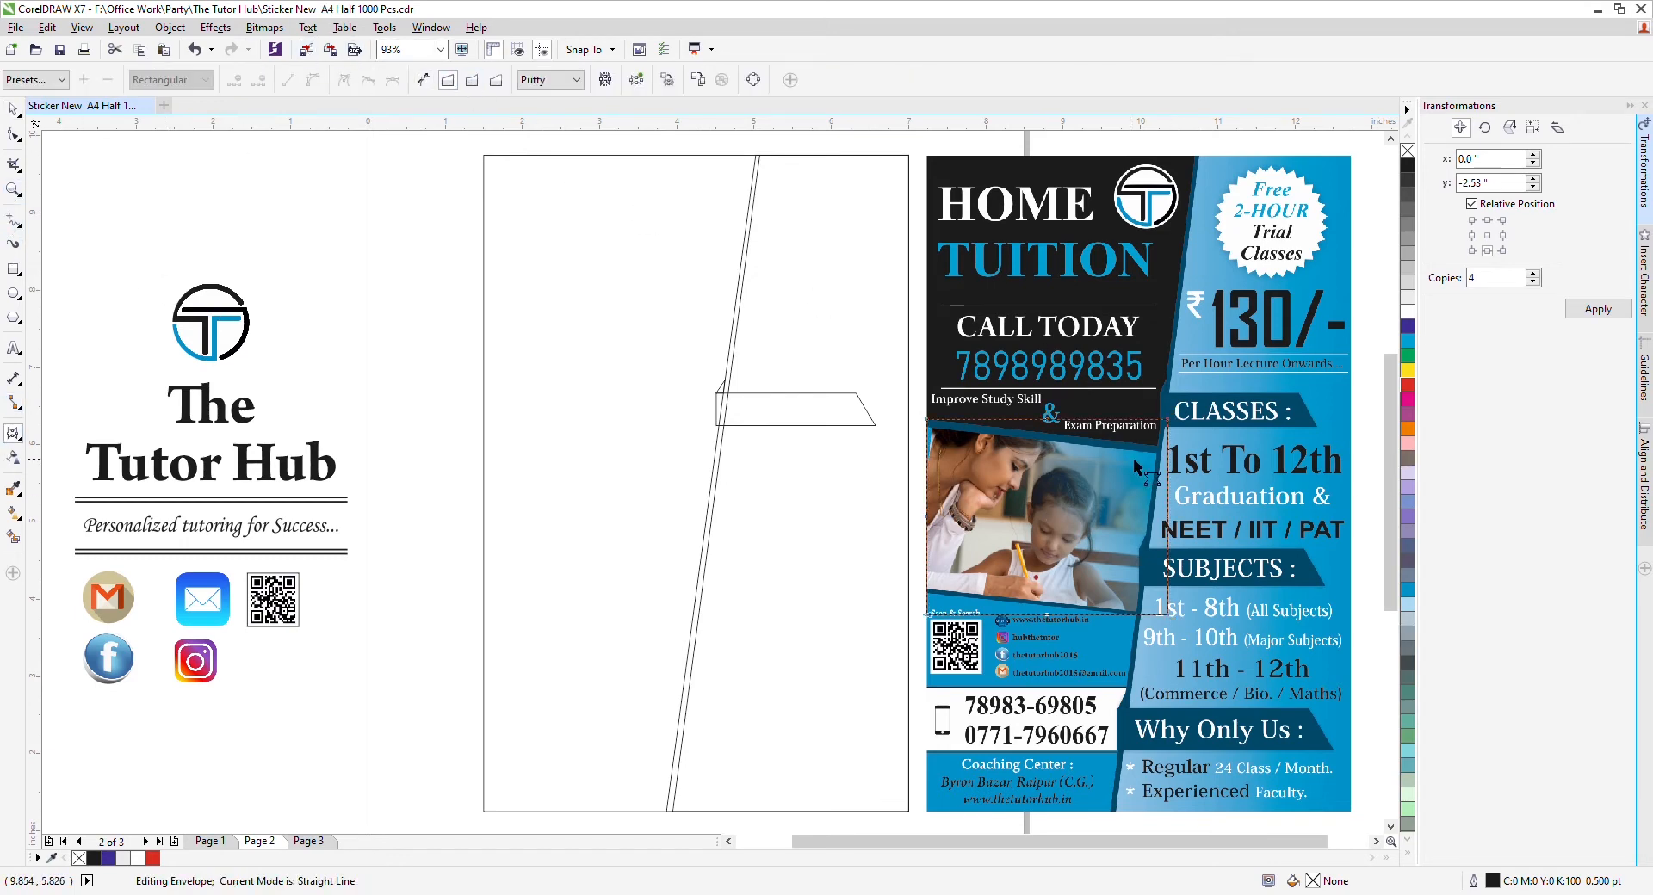
{"action": "scroll", "coordinate": [1136, 467], "scroll_direction": "up", "scroll_amount": 3}
{"action": "left_click_drag", "start_coordinate": [1154, 383], "coordinate": [1146, 438]}
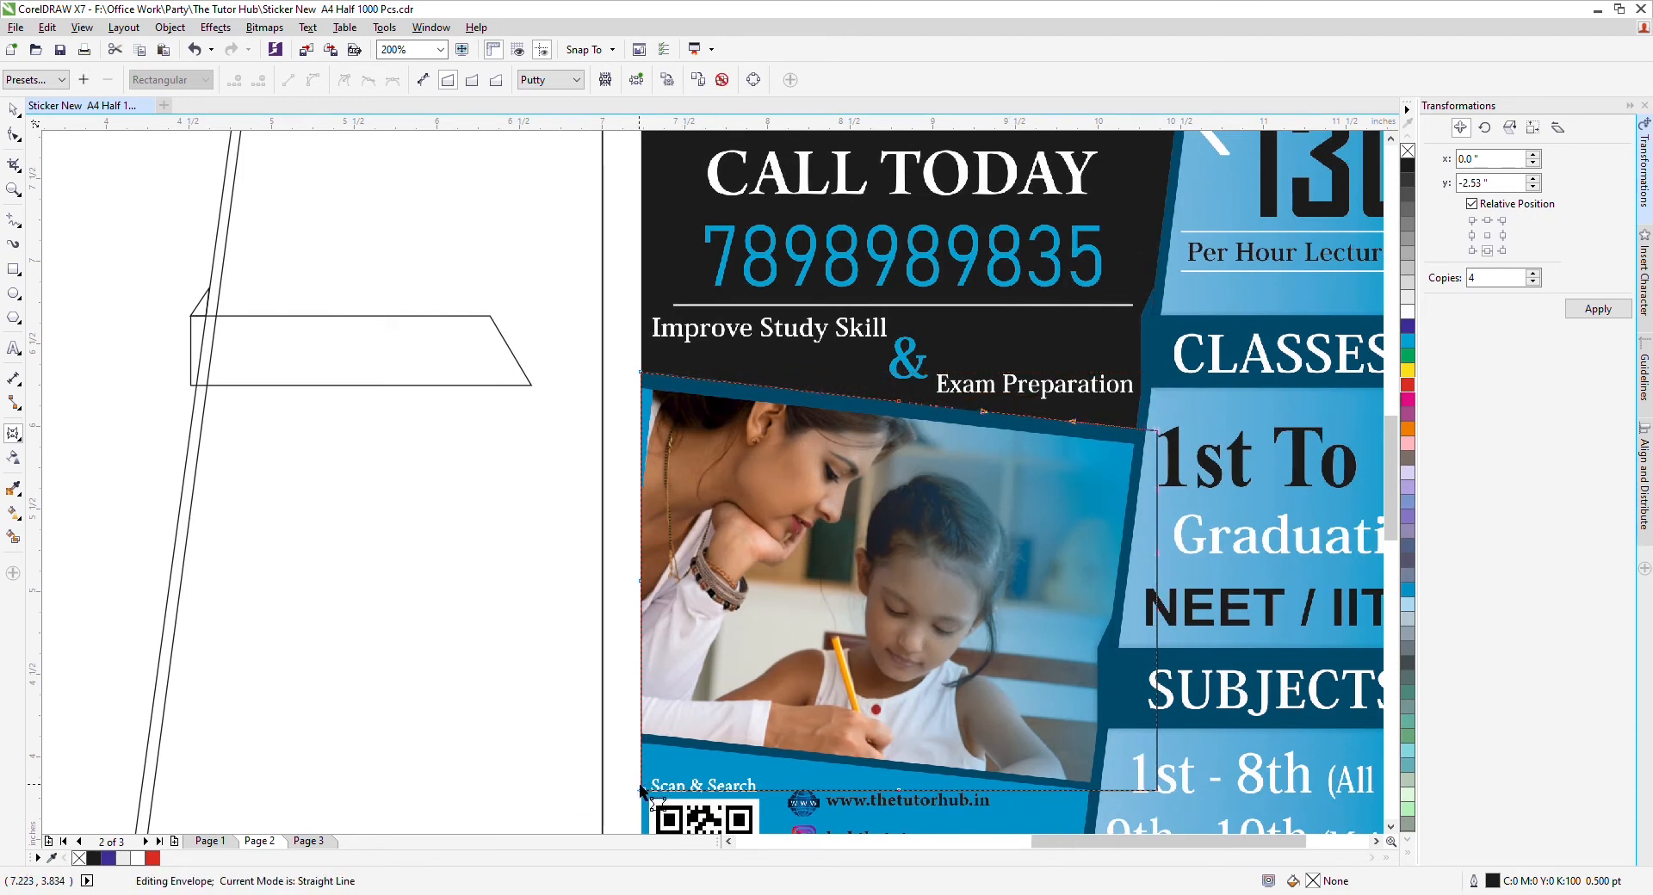
{"action": "left_click_drag", "start_coordinate": [641, 789], "coordinate": [638, 749]}
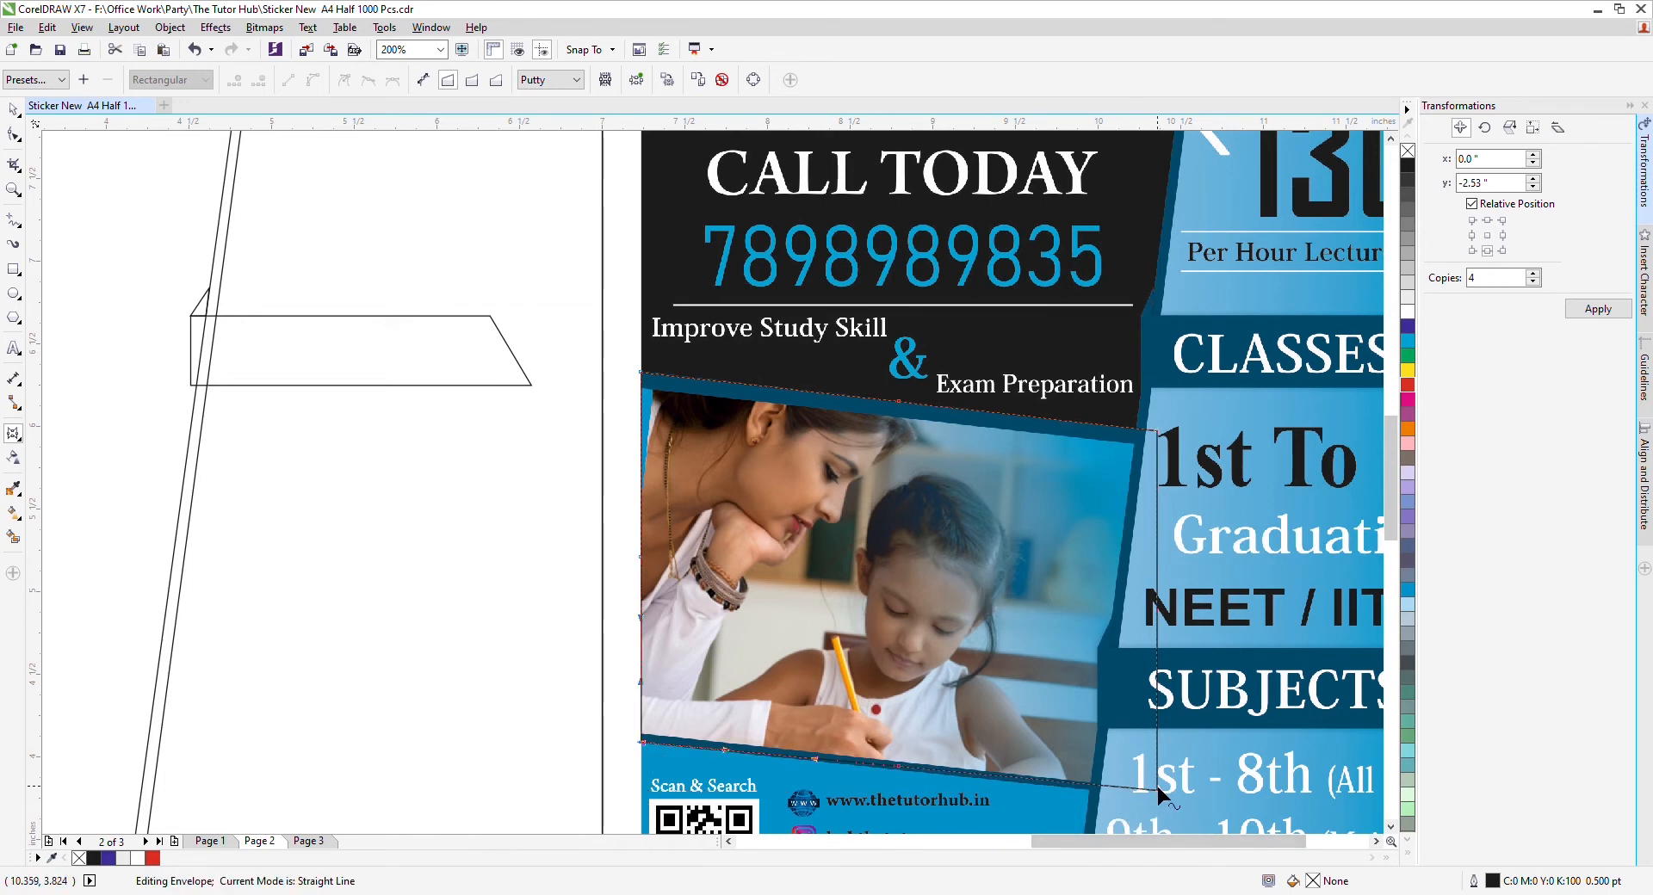
Move the photo shape's two right-hand envelope nodes inward so its right edge follows the poster's slanted divider.
{"action": "left_click_drag", "start_coordinate": [1151, 793], "coordinate": [1150, 796]}
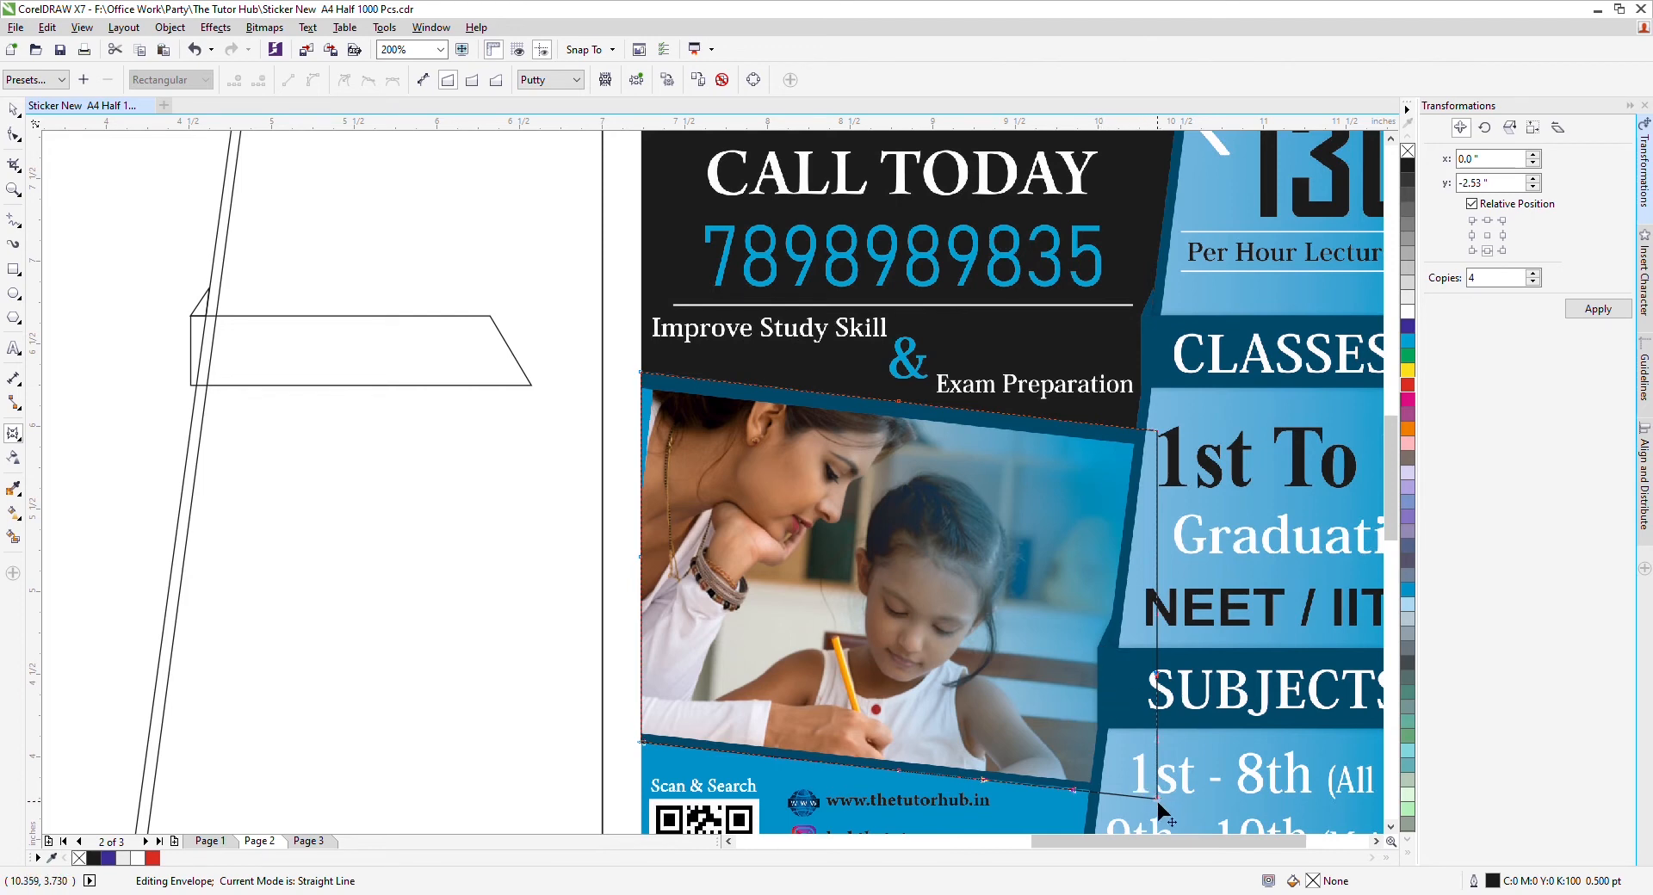
{"action": "left_click_drag", "start_coordinate": [1156, 793], "coordinate": [1090, 785]}
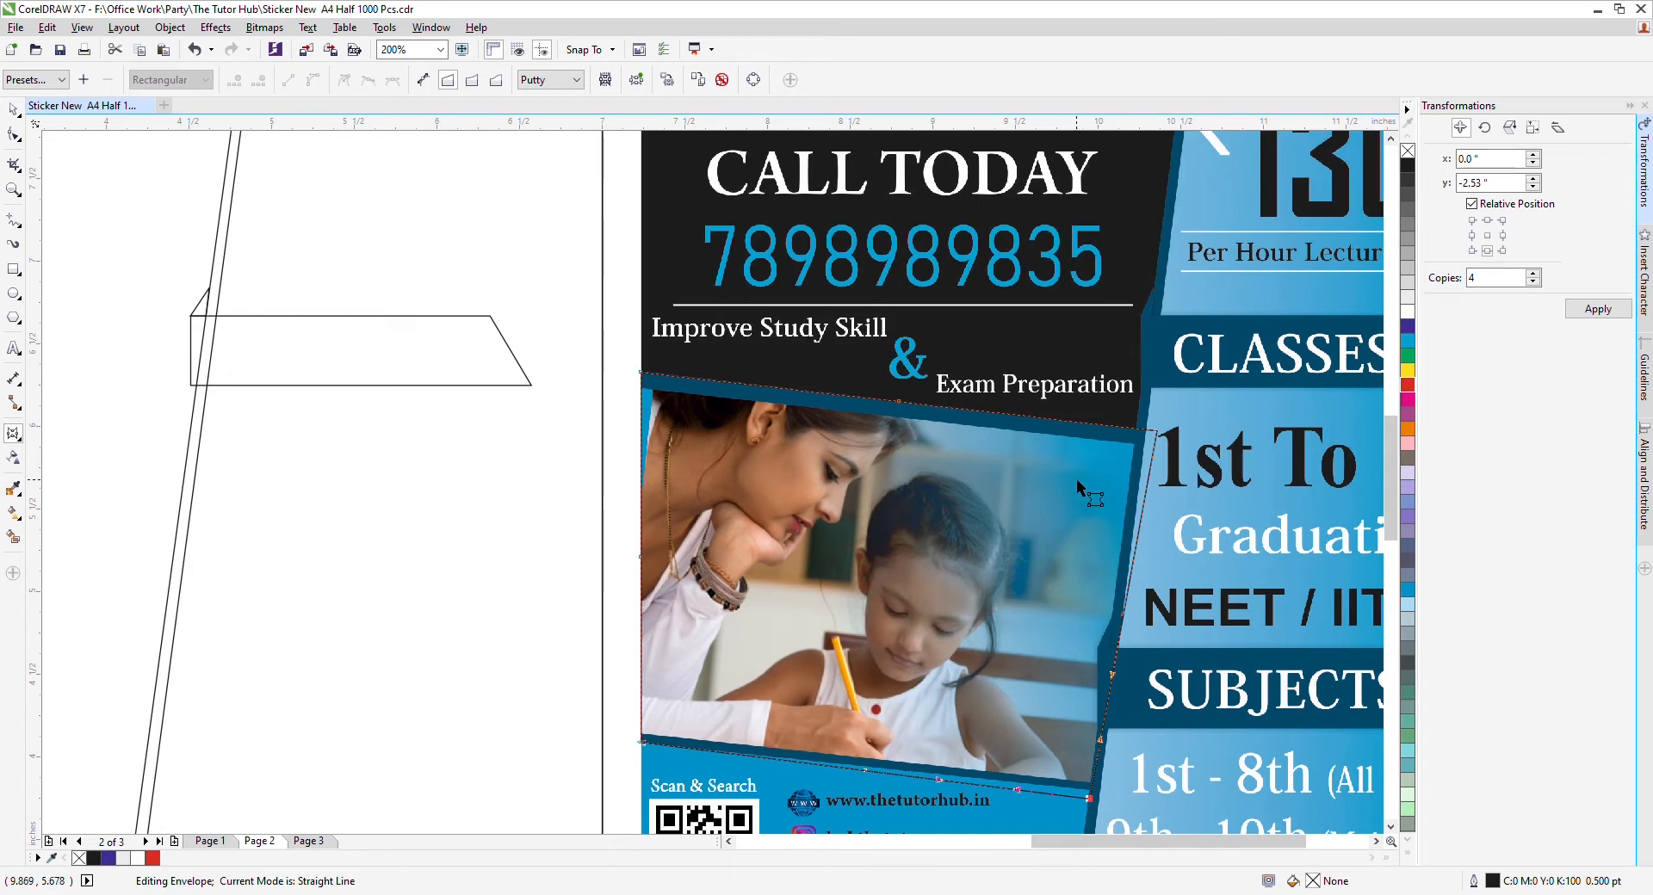
{"action": "left_click_drag", "start_coordinate": [1154, 430], "coordinate": [1137, 430]}
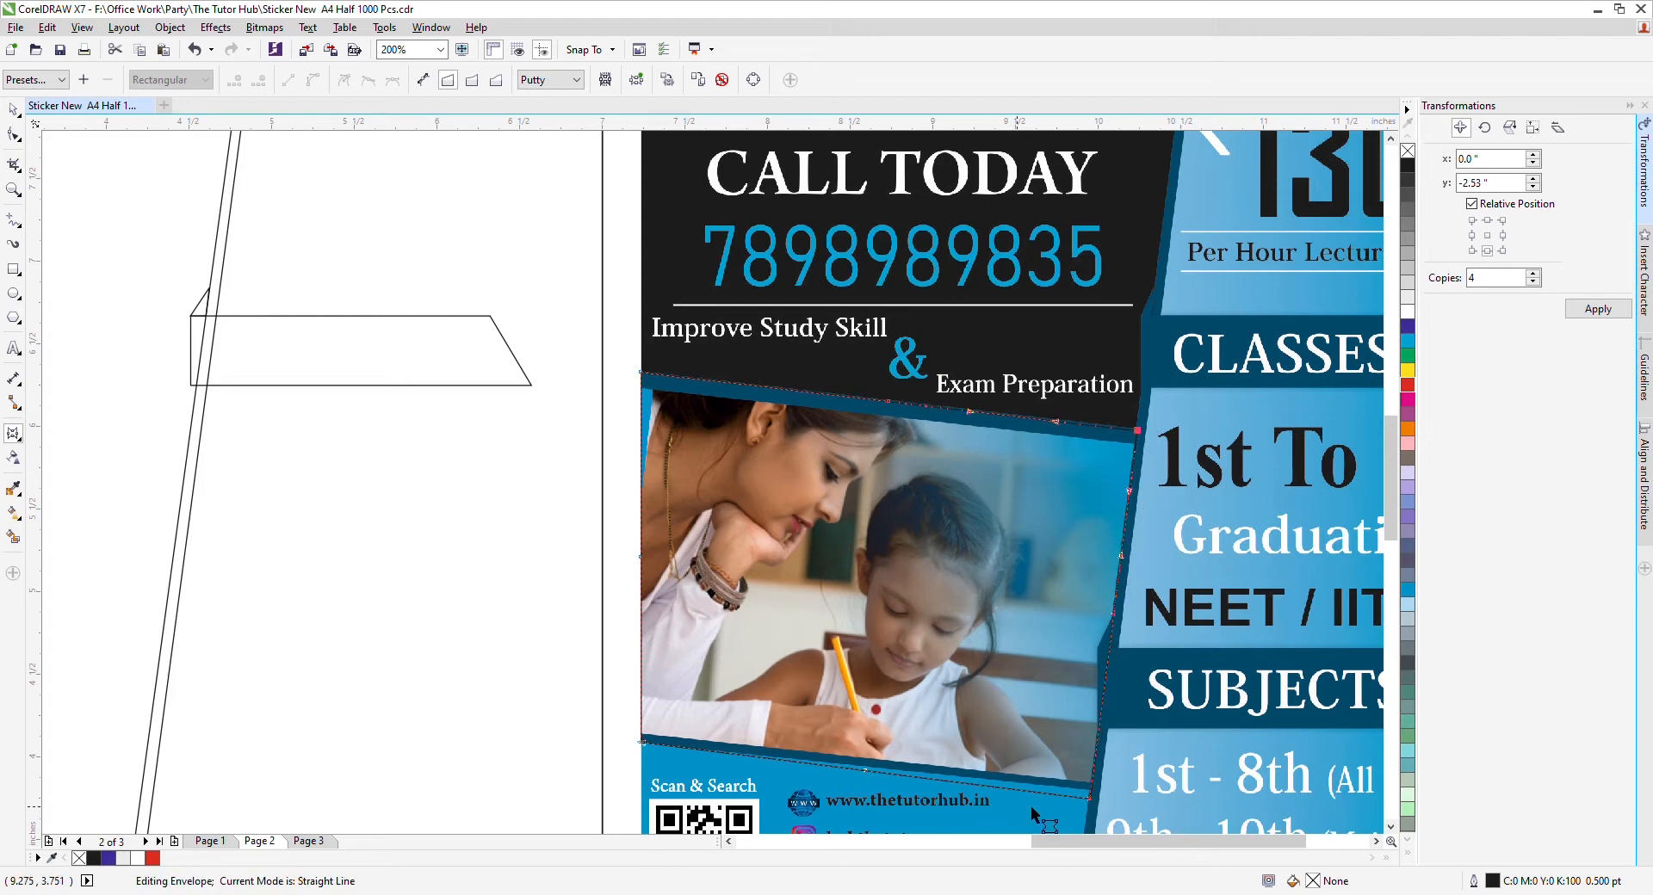
{"action": "scroll", "coordinate": [1093, 809], "scroll_direction": "up", "scroll_amount": 2}
{"action": "left_click_drag", "start_coordinate": [1076, 762], "coordinate": [1077, 727]}
{"action": "key", "text": "F4"}
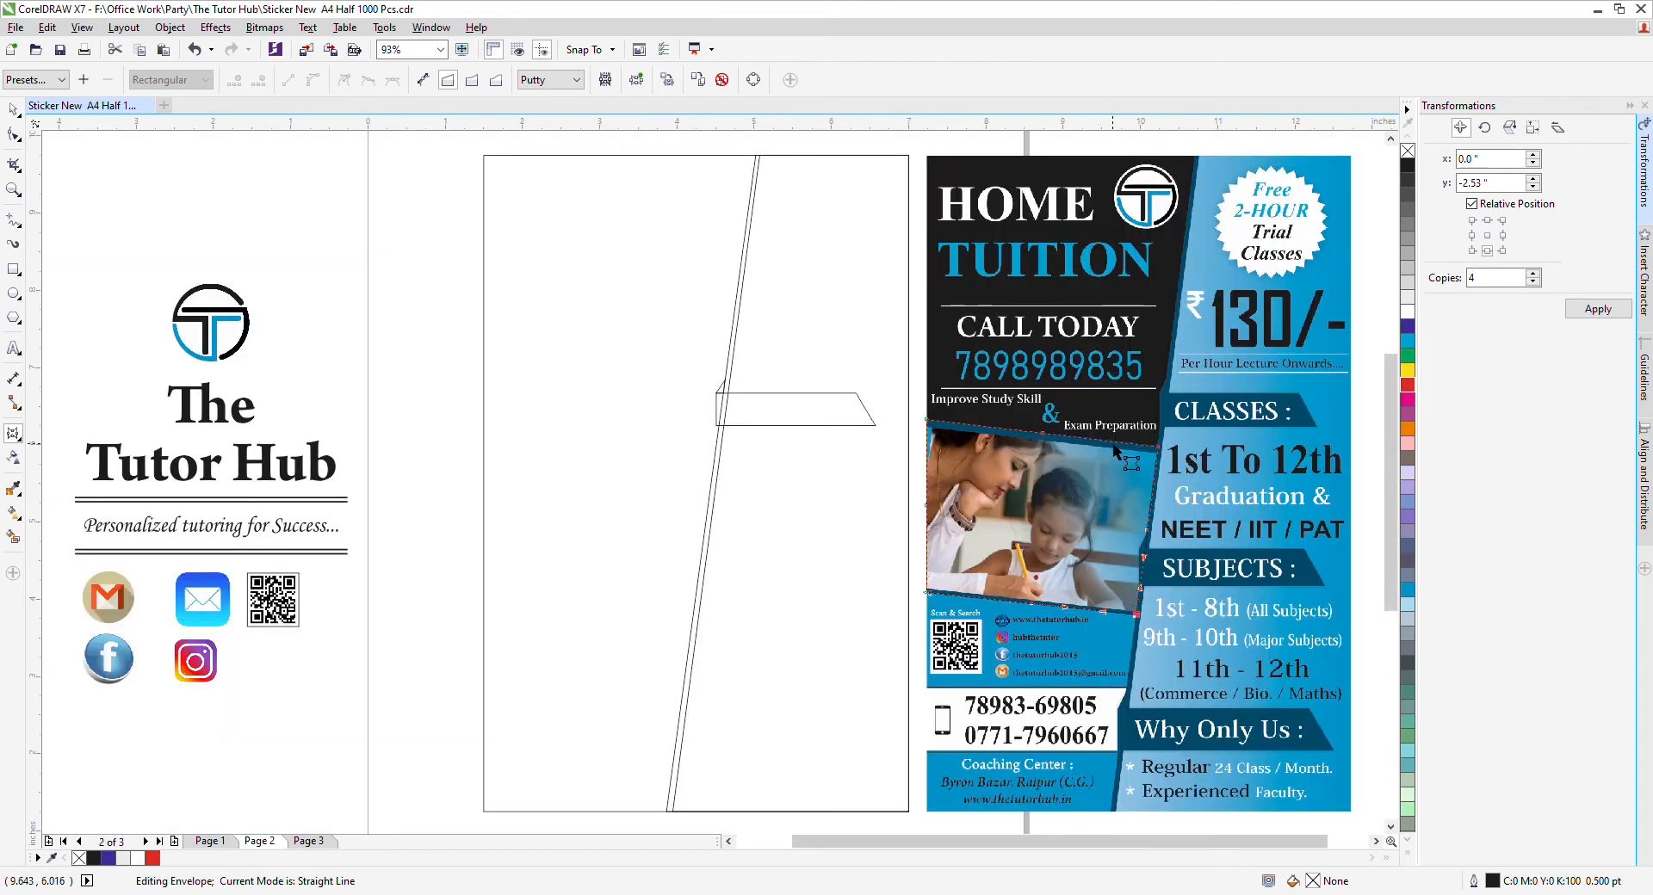
Move the slanted photo shape from the poster into the layout, flush between the flyer's left edge and the slanted lines.
{"action": "scroll", "coordinate": [1113, 445], "scroll_direction": "up", "scroll_amount": 2}
{"action": "scroll", "coordinate": [954, 472], "scroll_direction": "down", "scroll_amount": 1}
{"action": "key", "text": "space"}
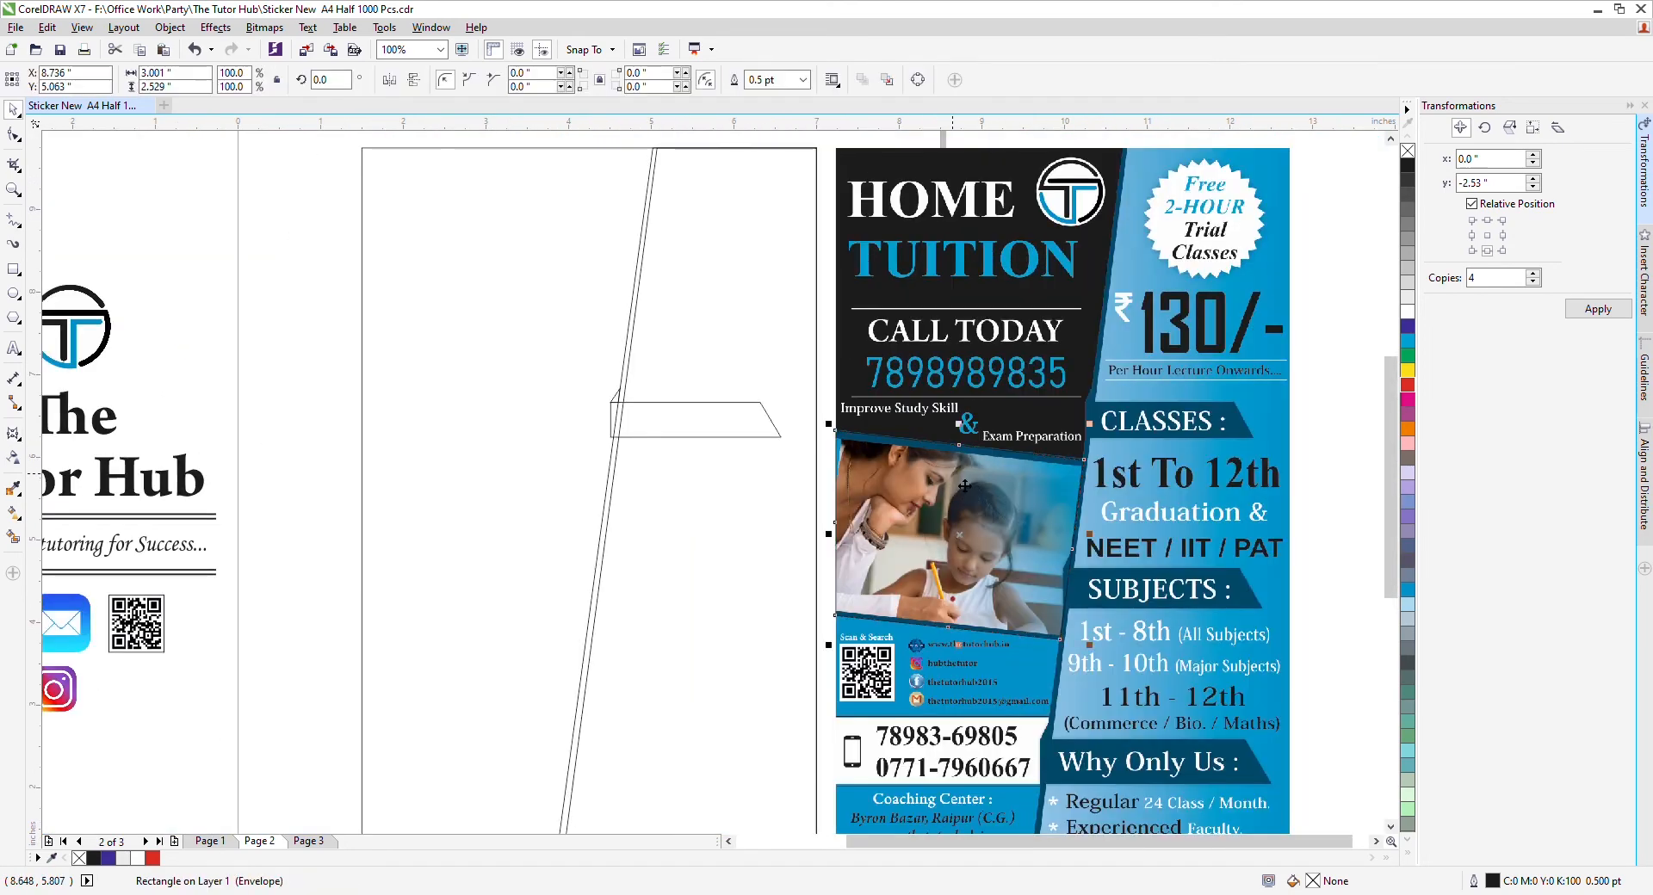
{"action": "left_click_drag", "start_coordinate": [1018, 491], "coordinate": [548, 502]}
{"action": "left_click", "coordinate": [292, 515]}
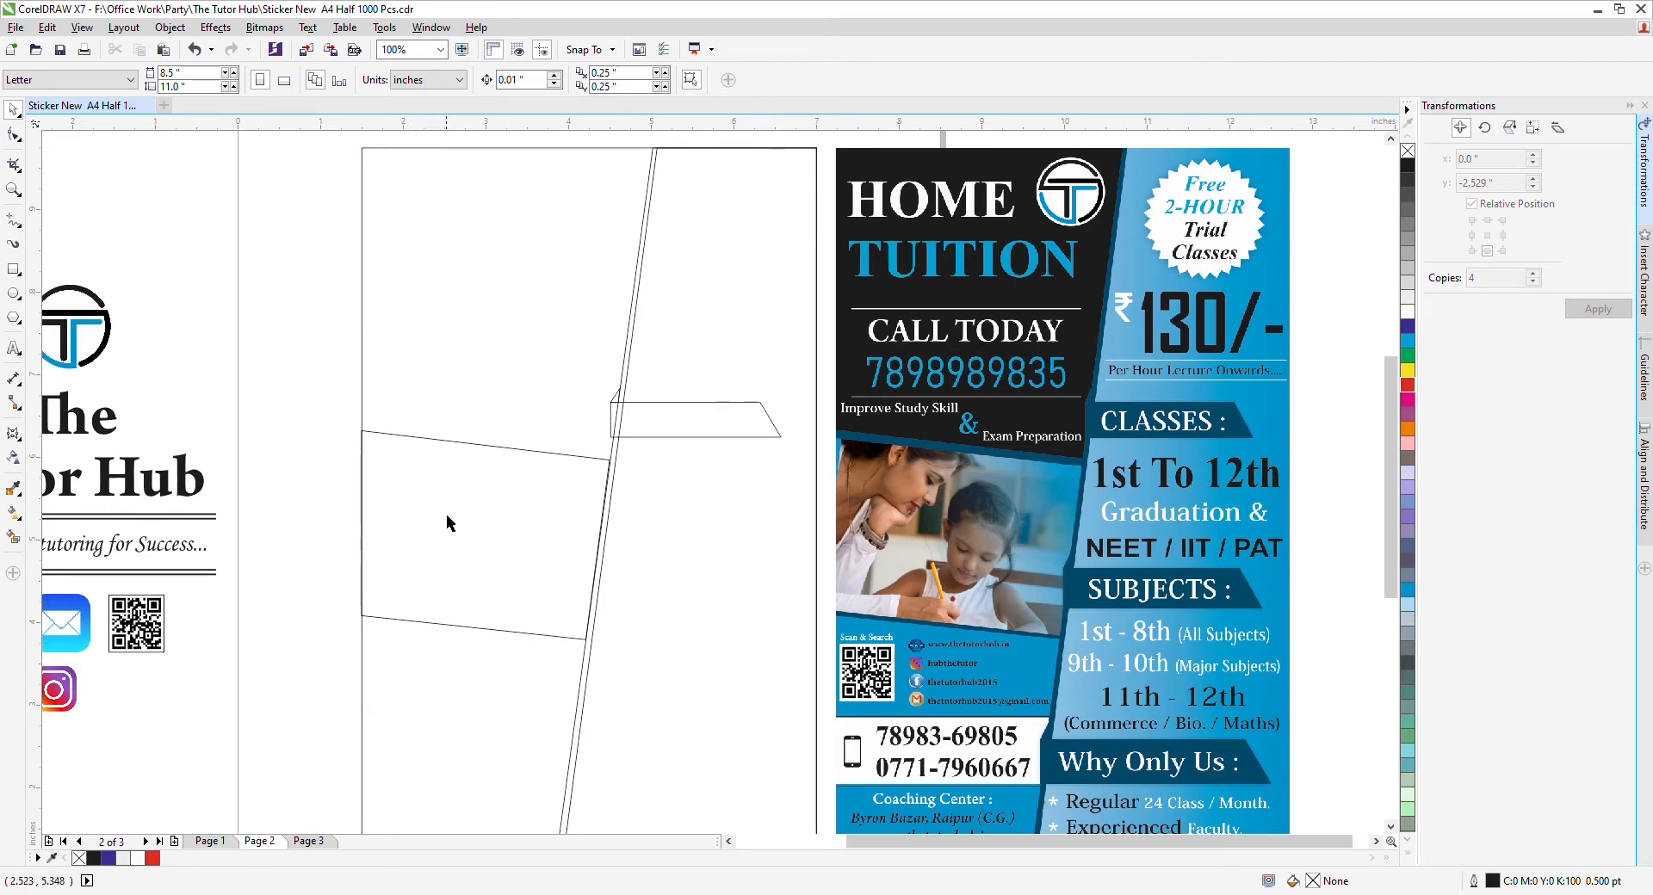
Copy the banner and its fold triangle down the slanted lines to the height of the poster's SUBJECTS banner.
{"action": "left_click", "coordinate": [614, 402]}
{"action": "left_click", "coordinate": [688, 437], "text": "shift"}
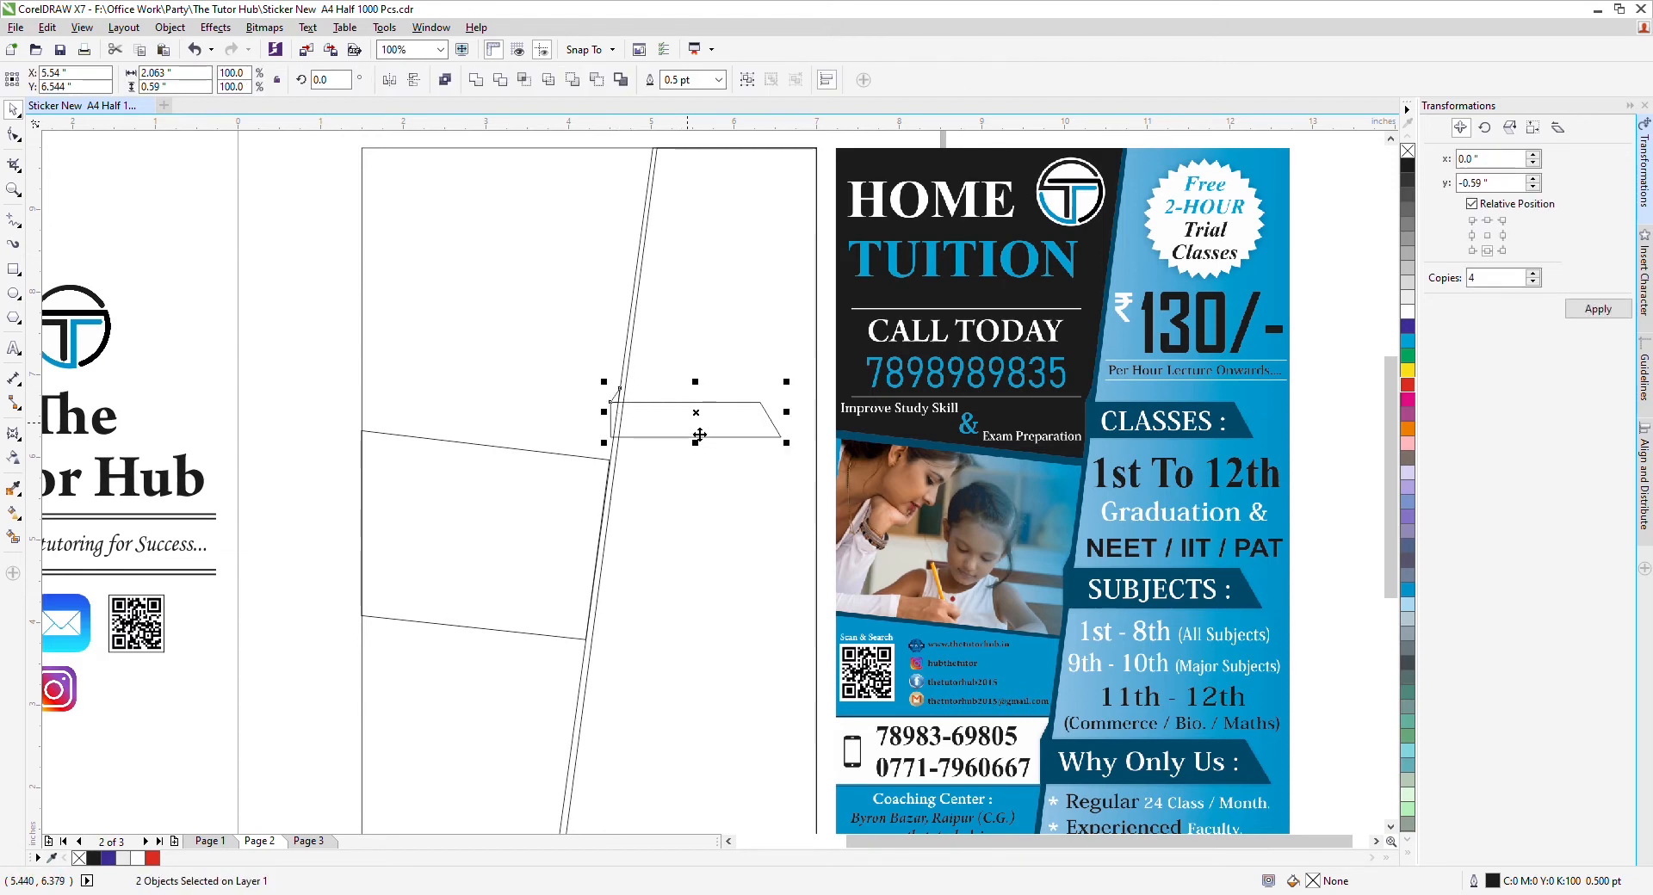
{"action": "left_click_drag", "start_coordinate": [694, 431], "coordinate": [671, 621]}
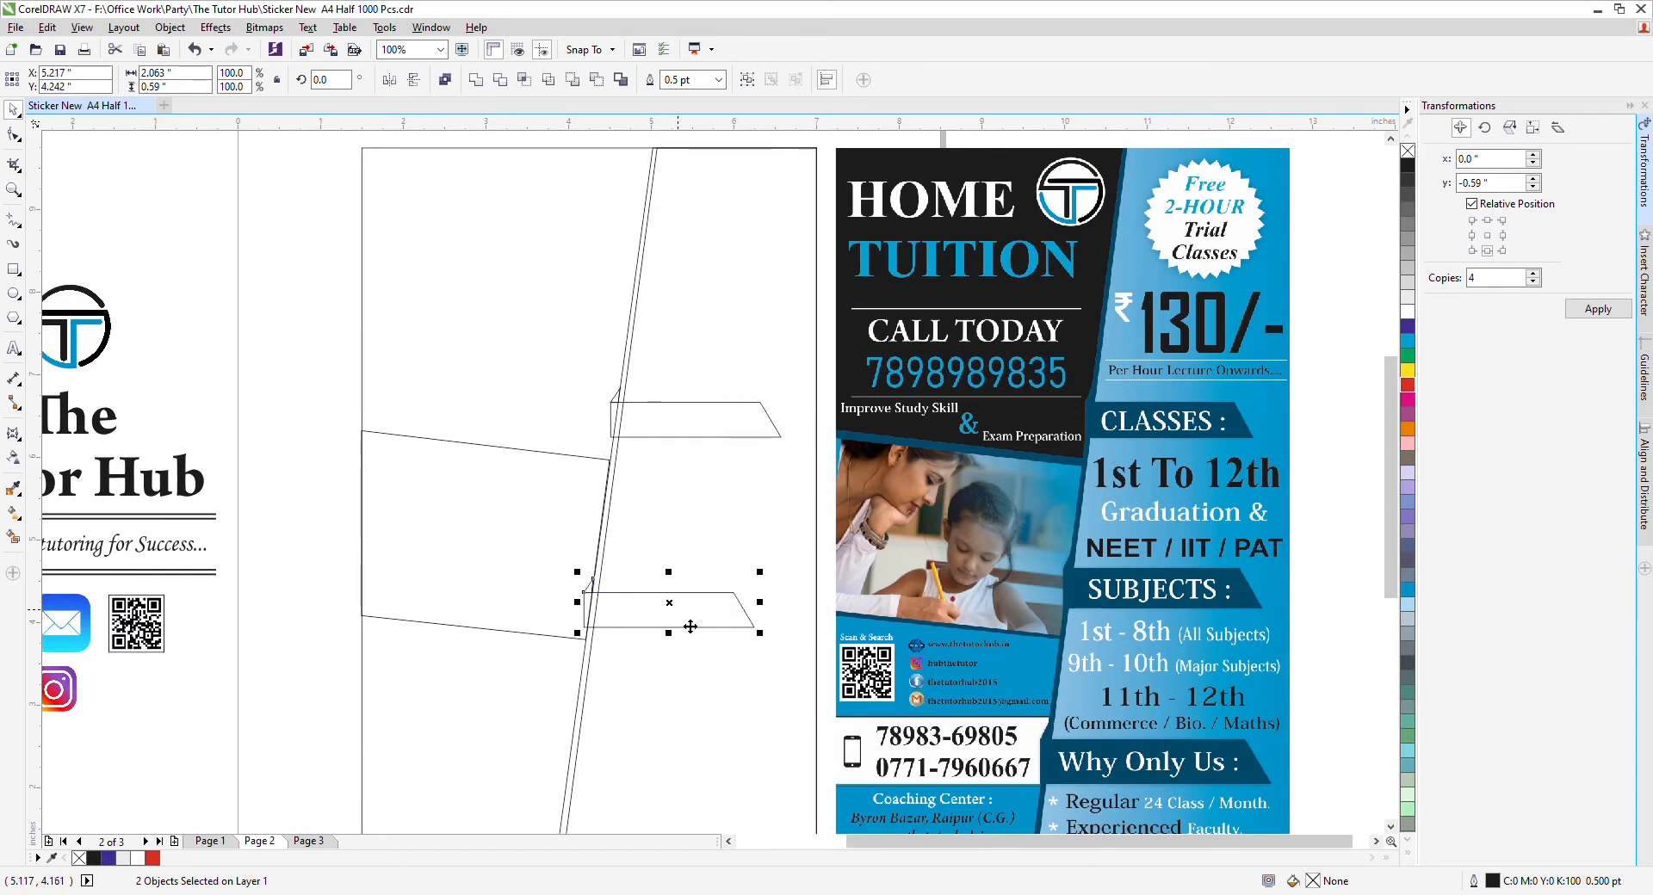
Enlarge the copied banner and fold triangle to about 2.53 by 0.72 inches, keeping the fold against the first slanted line.
{"action": "left_click_drag", "start_coordinate": [772, 650], "coordinate": [804, 668]}
{"action": "scroll", "coordinate": [599, 621], "scroll_direction": "up", "scroll_amount": 1}
{"action": "scroll", "coordinate": [599, 621], "scroll_direction": "up", "scroll_amount": 1}
{"action": "left_click_drag", "start_coordinate": [600, 594], "coordinate": [602, 596]}
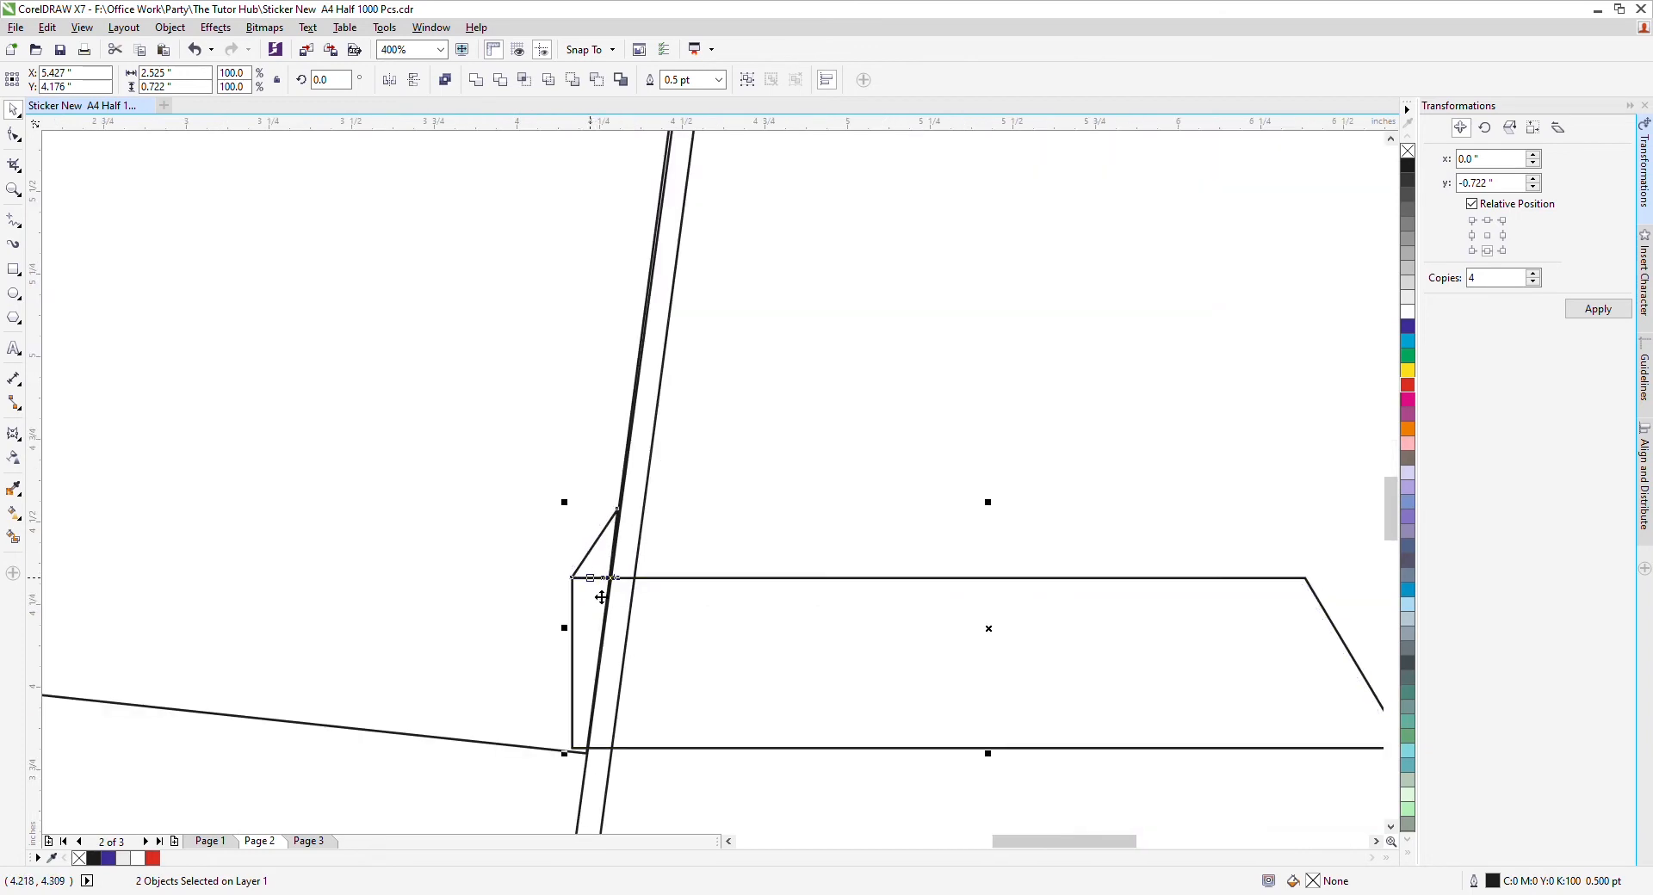
{"action": "scroll", "coordinate": [782, 571], "scroll_direction": "down", "scroll_amount": 2}
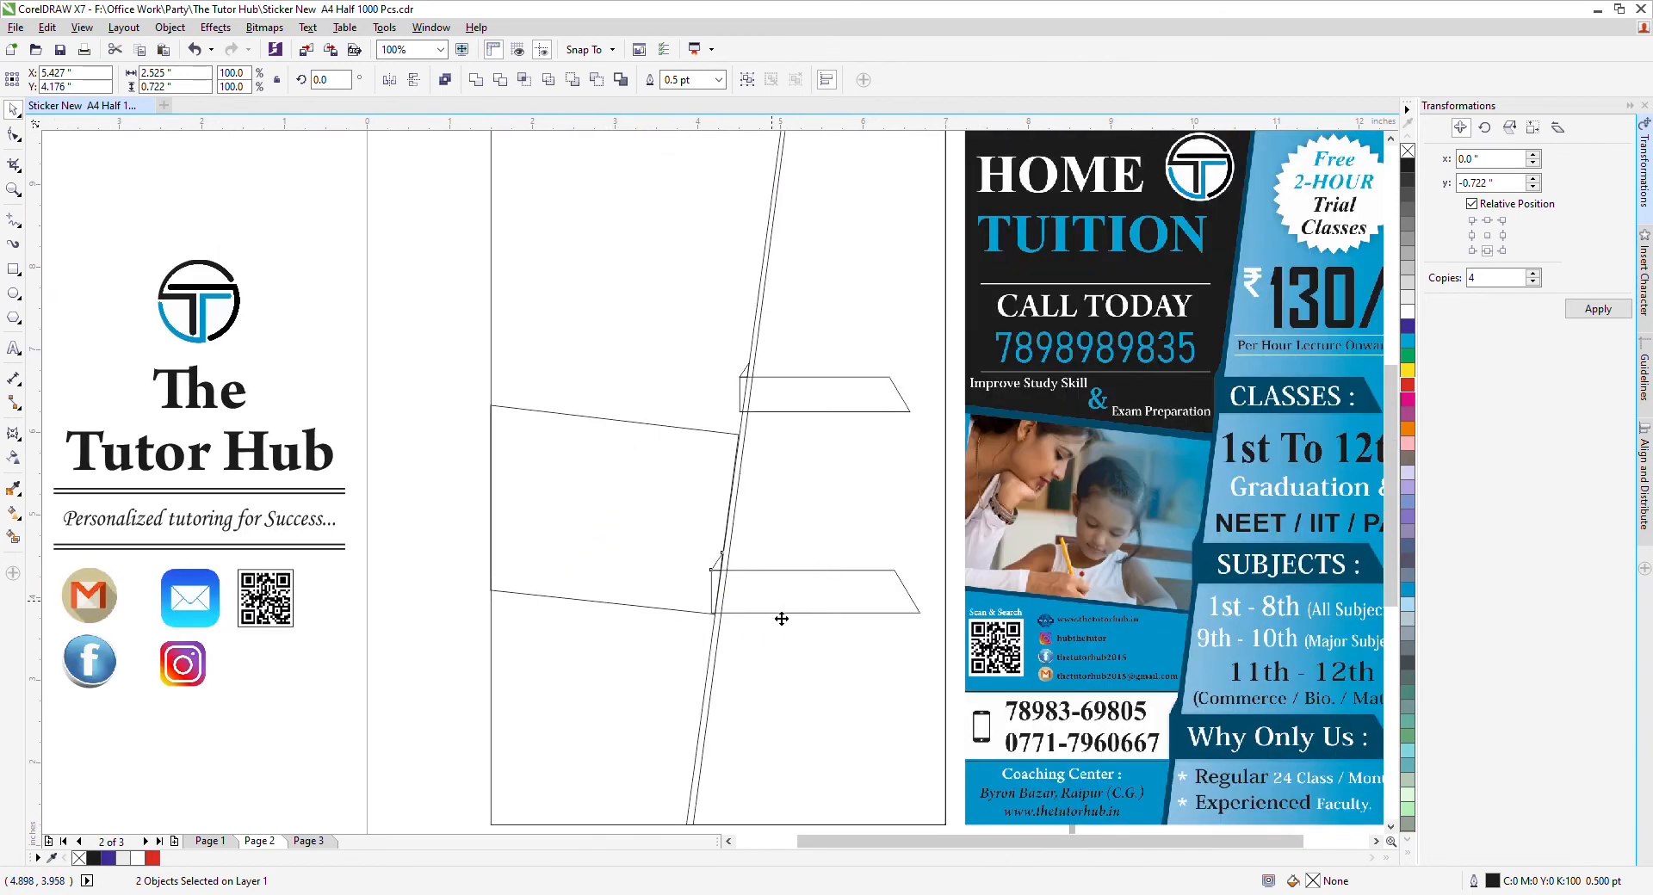
Place another copy of the enlarged banner and fold triangle near the flyer's bottom edge, following the slanted lines.
{"action": "left_click_drag", "start_coordinate": [774, 613], "coordinate": [755, 791]}
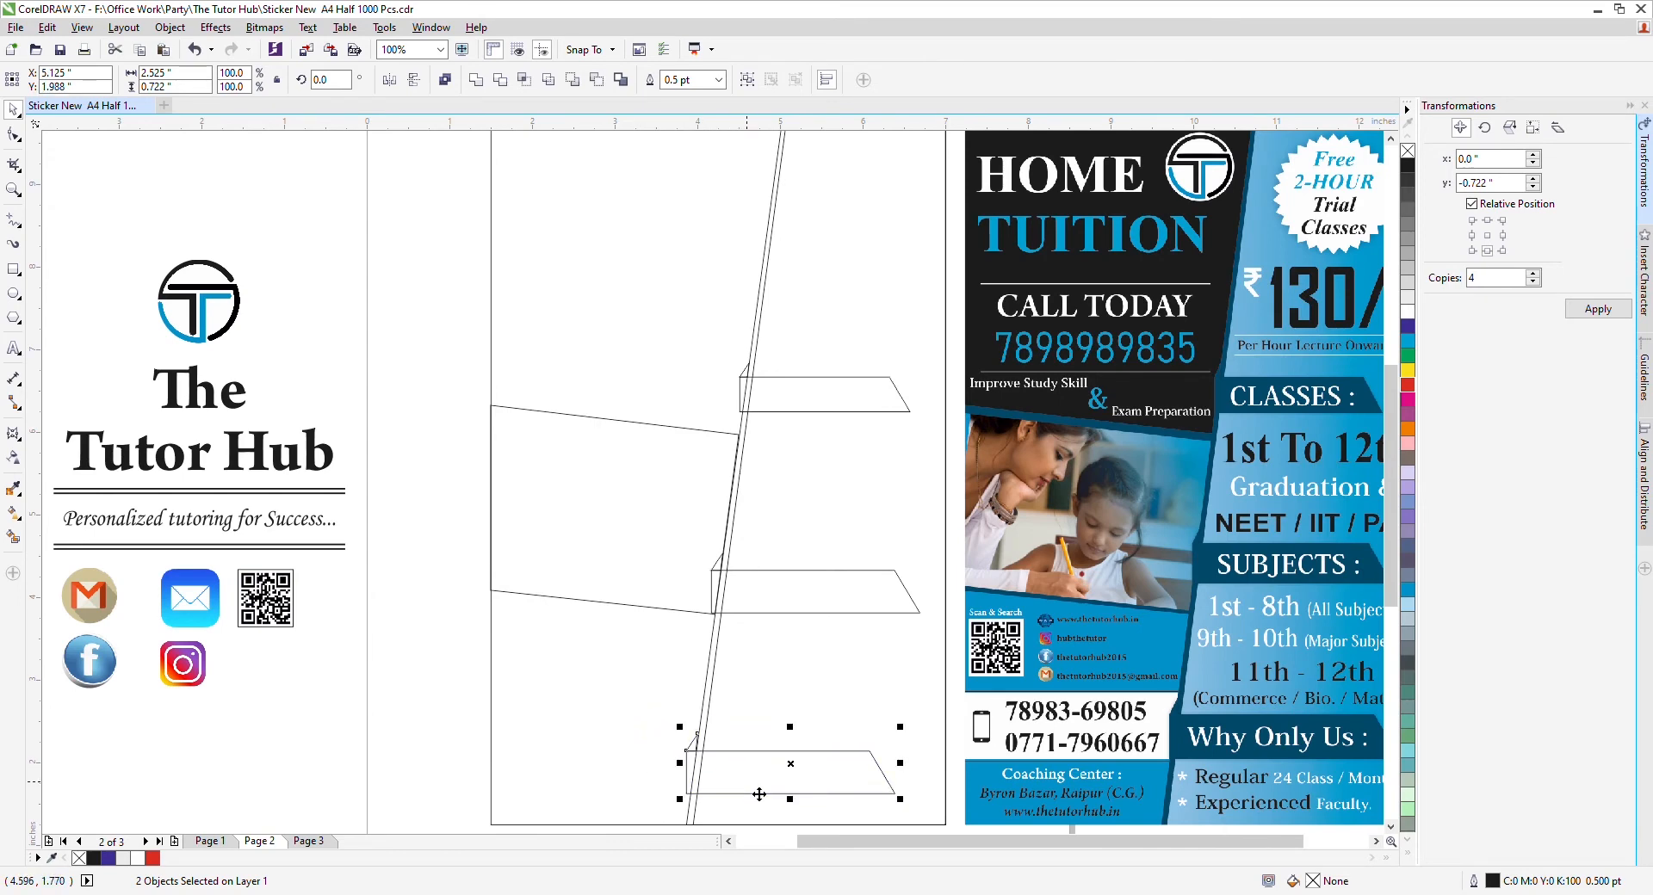
{"action": "scroll", "coordinate": [757, 789], "scroll_direction": "down", "scroll_amount": 1}
{"action": "scroll", "coordinate": [836, 823], "scroll_direction": "up", "scroll_amount": 1}
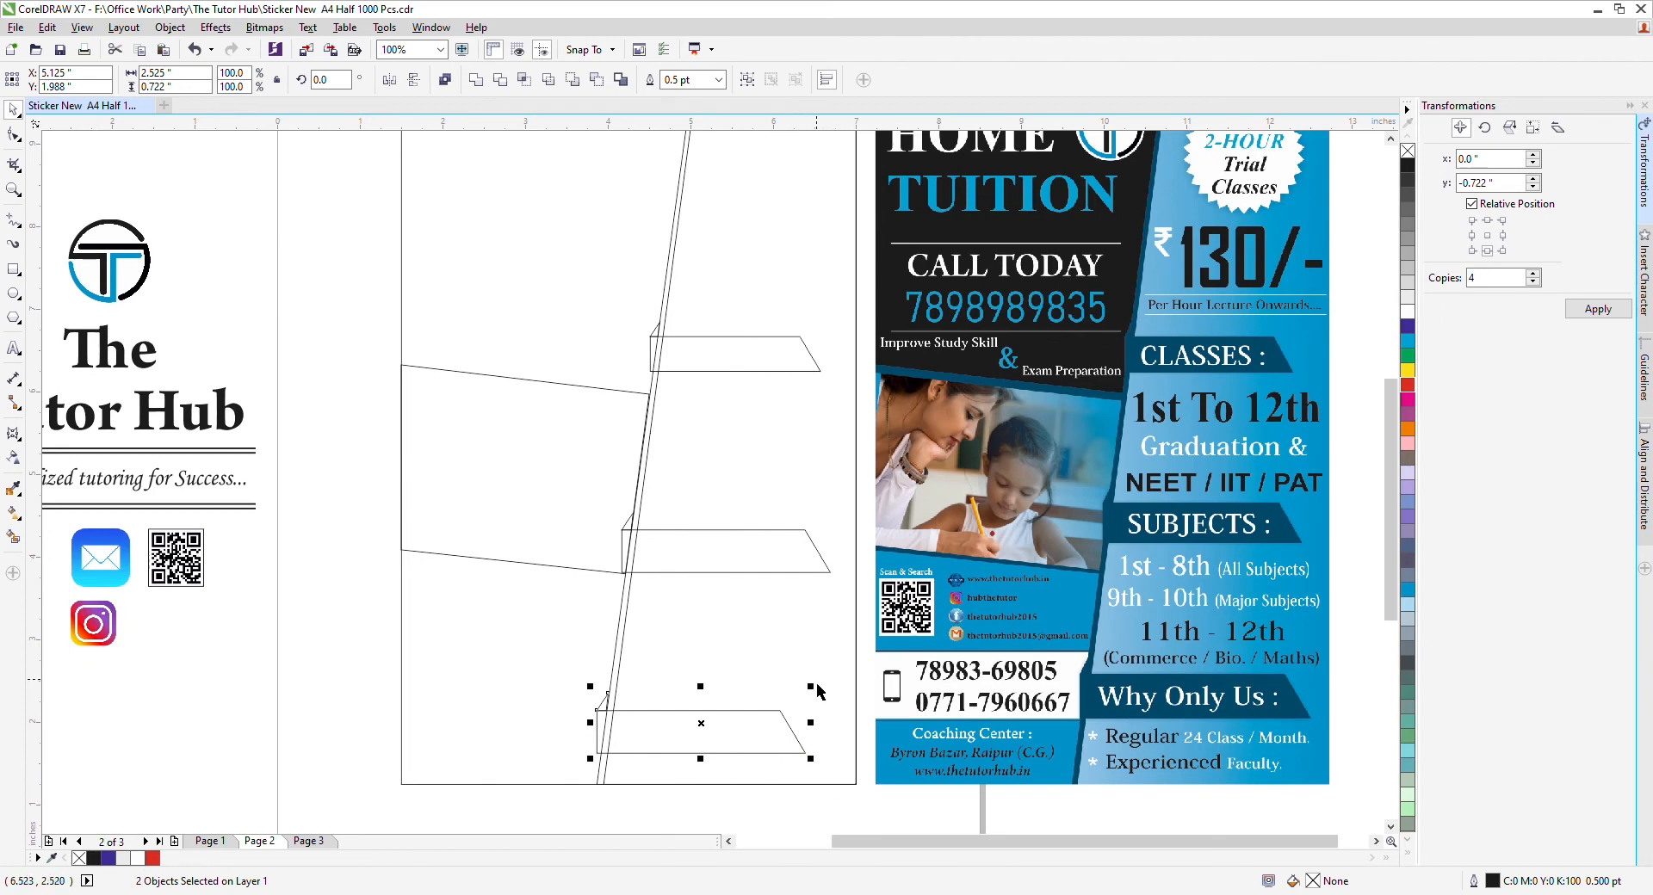
{"action": "left_click_drag", "start_coordinate": [823, 699], "coordinate": [859, 687]}
{"action": "key", "text": "Escape"}
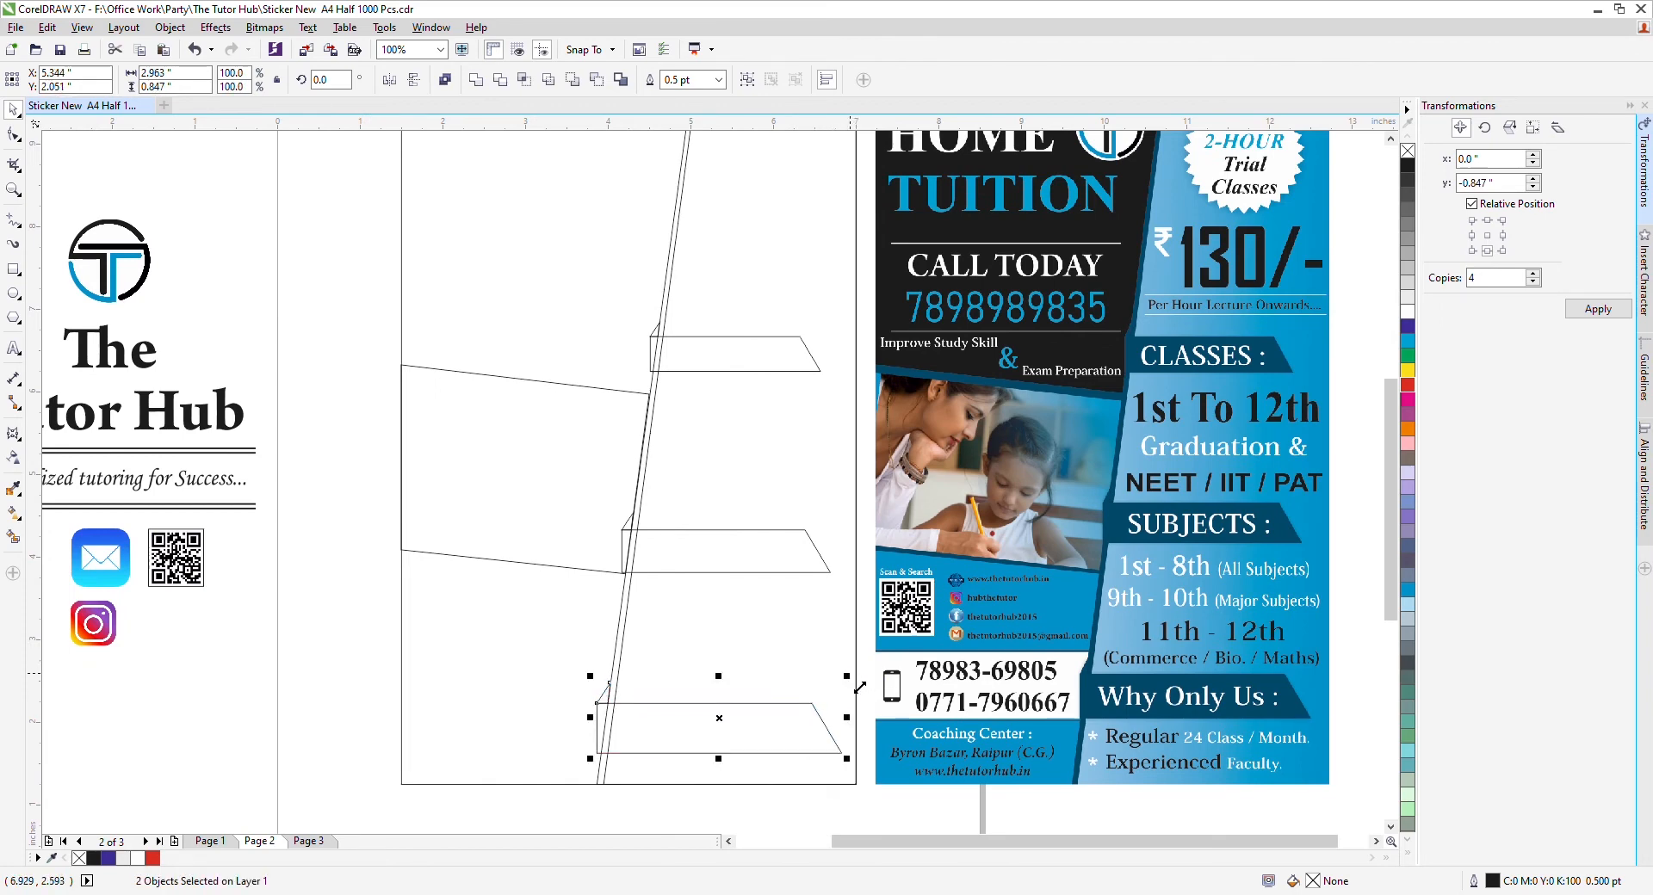
{"action": "key", "text": "Up"}
{"action": "key", "text": "Up"}
{"action": "key", "text": "Up"}
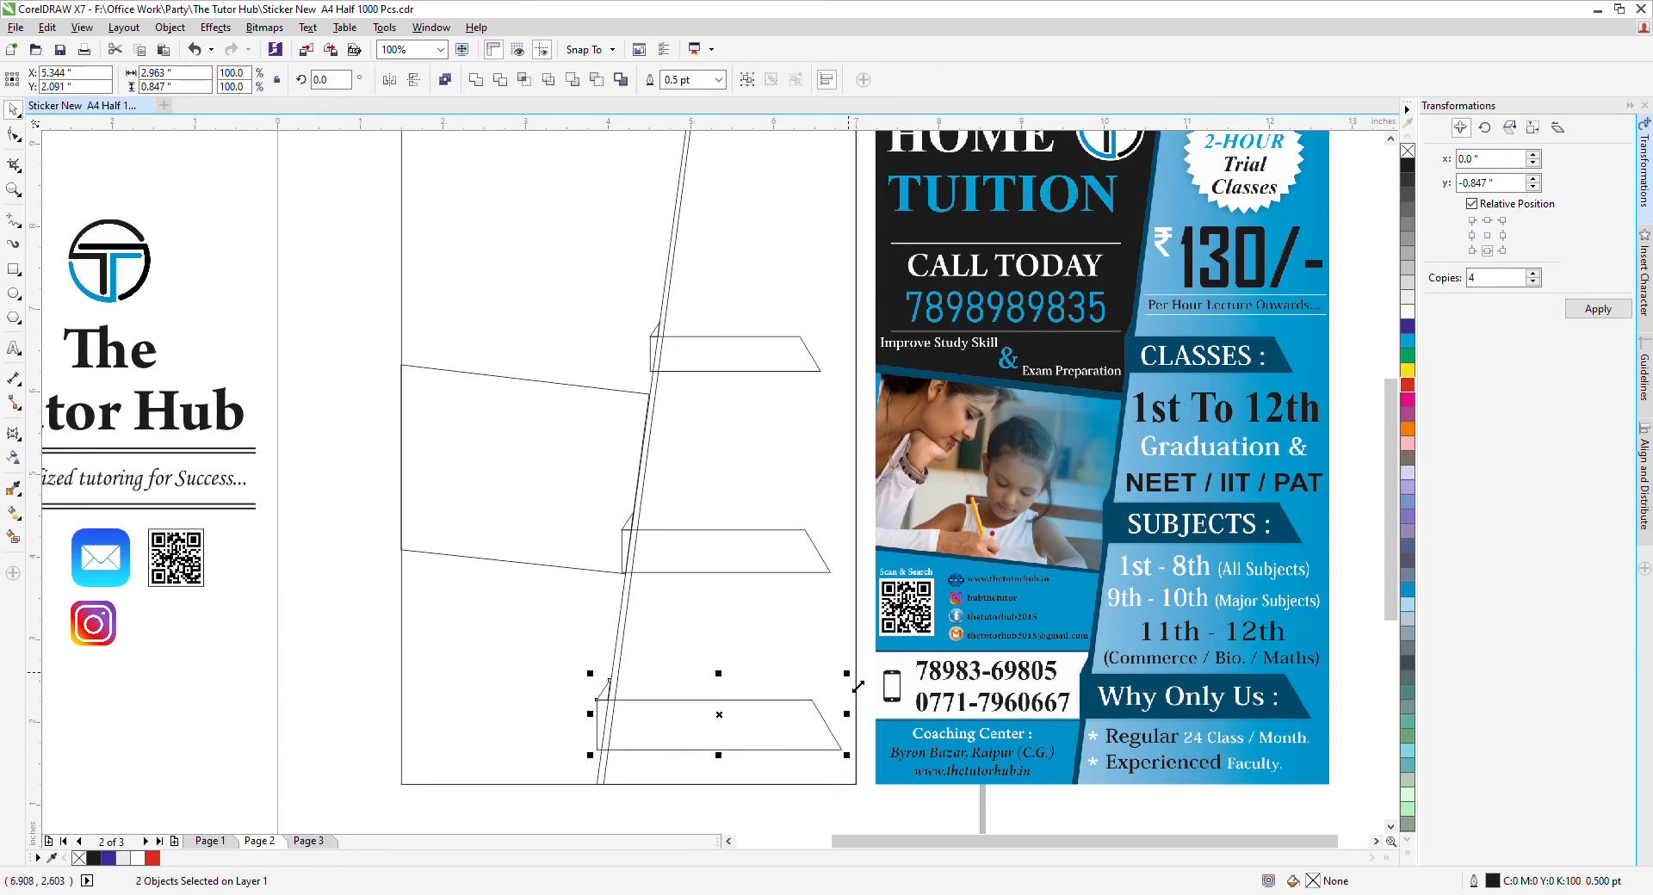
{"action": "key", "text": "ctrl+z"}
{"action": "key", "text": "ctrl+z"}
{"action": "key", "text": "ctrl+z"}
{"action": "key", "text": "ctrl+z"}
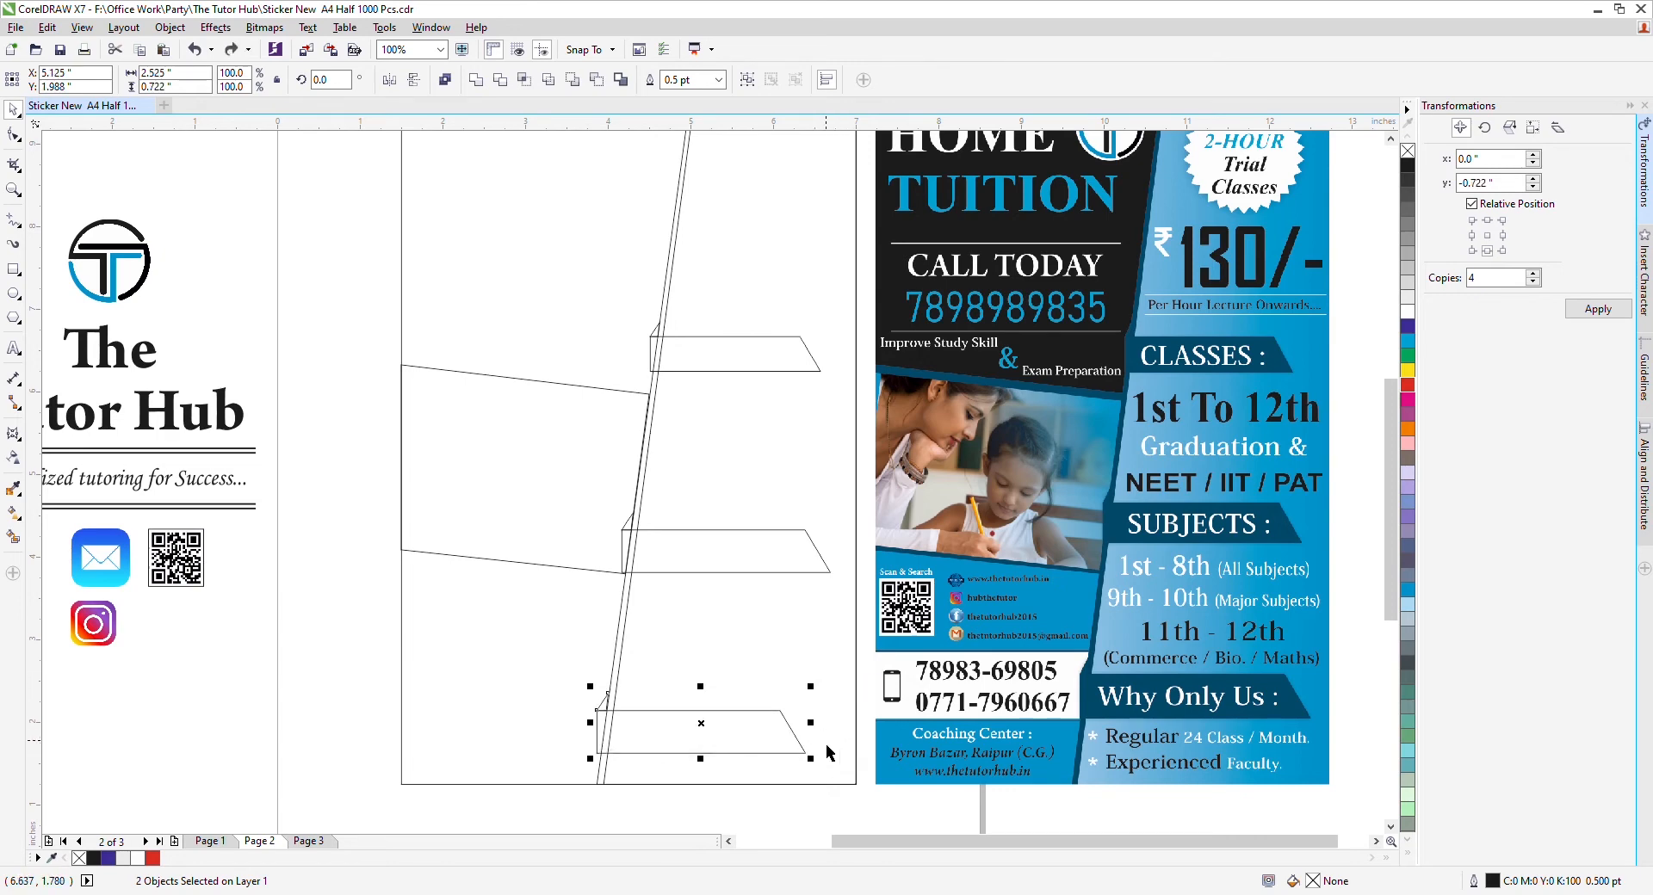
Raise the lowest banner and fold along the slanted lines, and shrink the middle banner and fold to about 2.38 by 0.68 inches.
{"action": "left_click_drag", "start_coordinate": [772, 759], "coordinate": [774, 729]}
{"action": "left_click", "coordinate": [622, 539]}
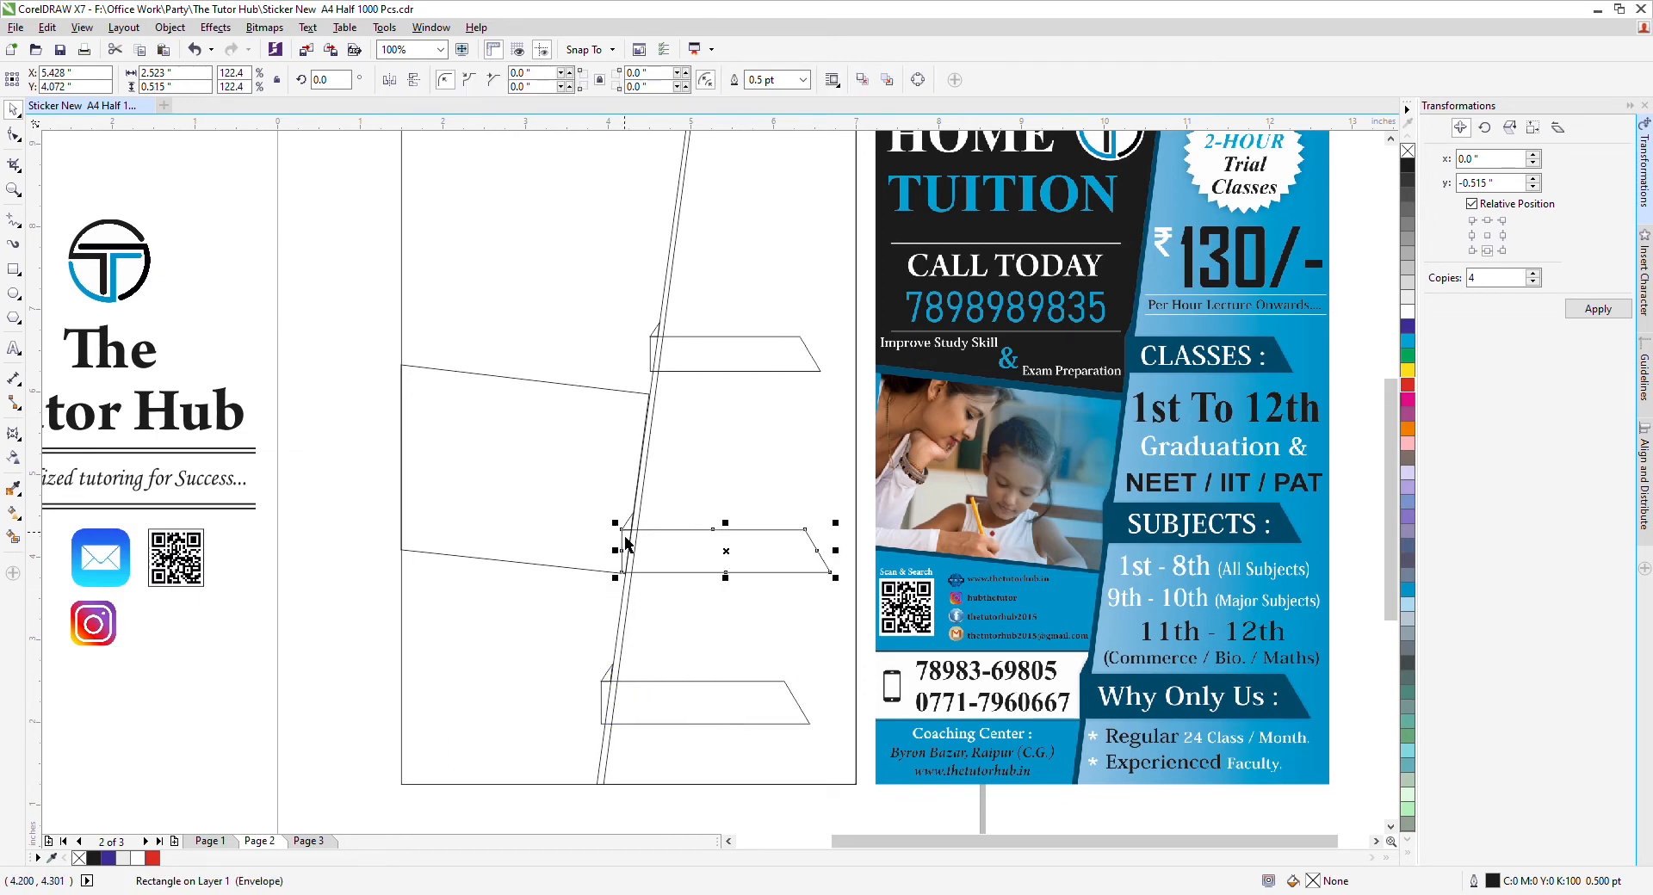
{"action": "left_click", "coordinate": [626, 528]}
{"action": "left_click", "coordinate": [626, 535]}
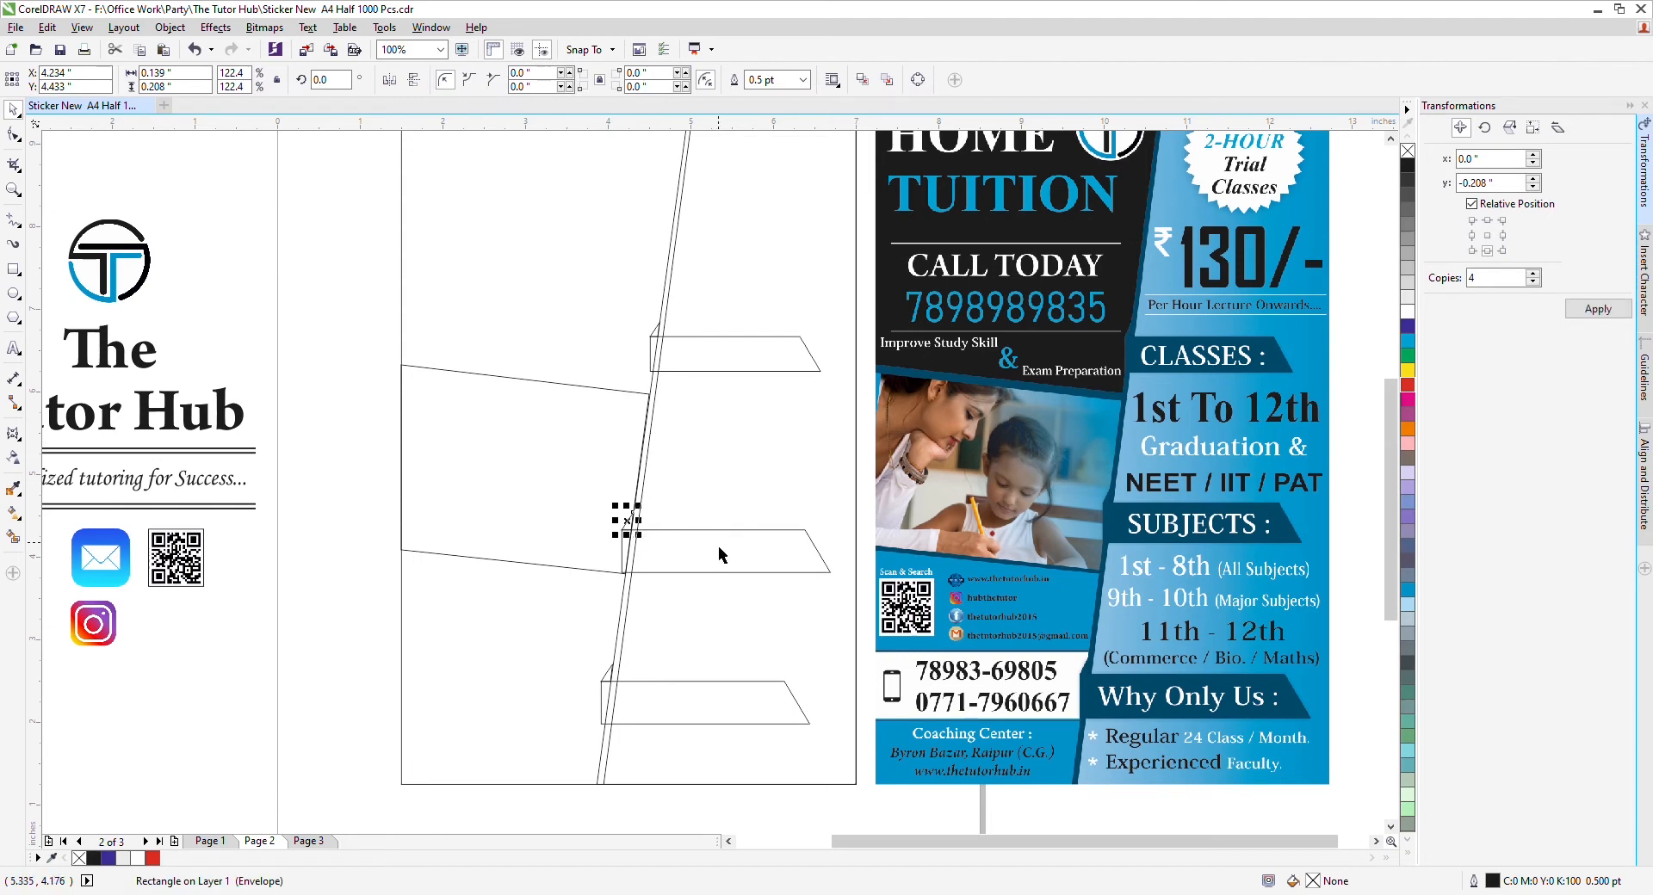
{"action": "left_click", "coordinate": [723, 558], "text": "shift"}
{"action": "left_click_drag", "start_coordinate": [848, 588], "coordinate": [835, 580]}
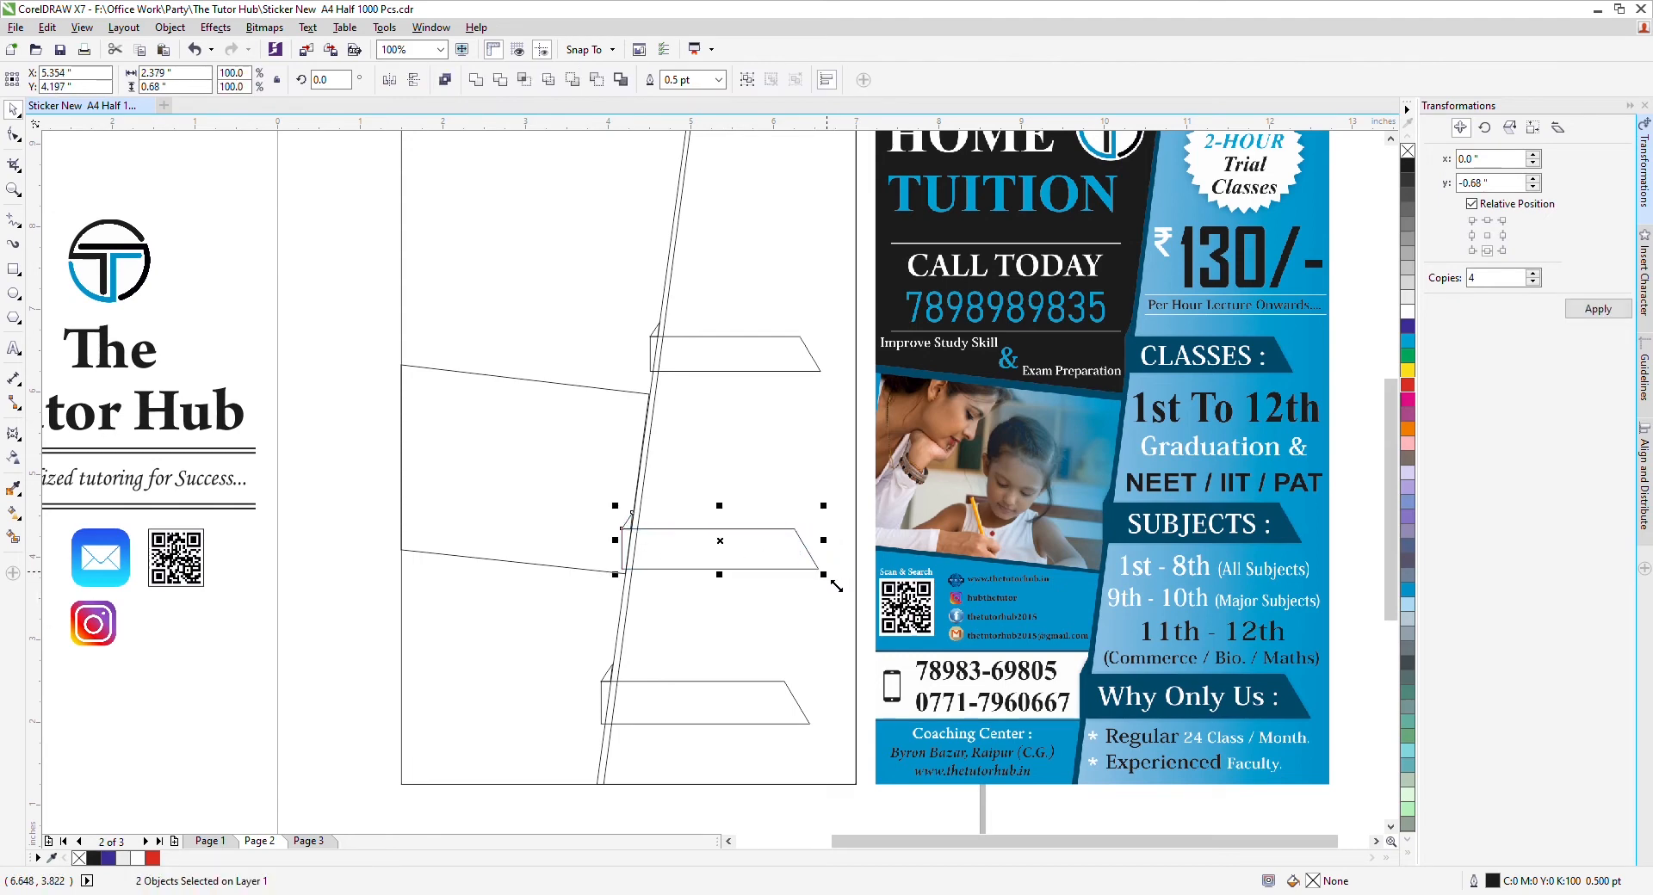
Nudge the middle banner and fold triangle up about 0.31 inch and right 0.06 inch to meet the slanted lines.
{"action": "key", "text": "Up"}
{"action": "key", "text": "Up"}
{"action": "key", "text": "Up"}
{"action": "key", "text": "Up"}
{"action": "key", "text": "Up"}
{"action": "key", "text": "Up"}
{"action": "key", "text": "Up"}
{"action": "key", "text": "Up"}
{"action": "key", "text": "Up"}
{"action": "key", "text": "Up"}
{"action": "key", "text": "Up"}
{"action": "key", "text": "Up"}
{"action": "key", "text": "Up"}
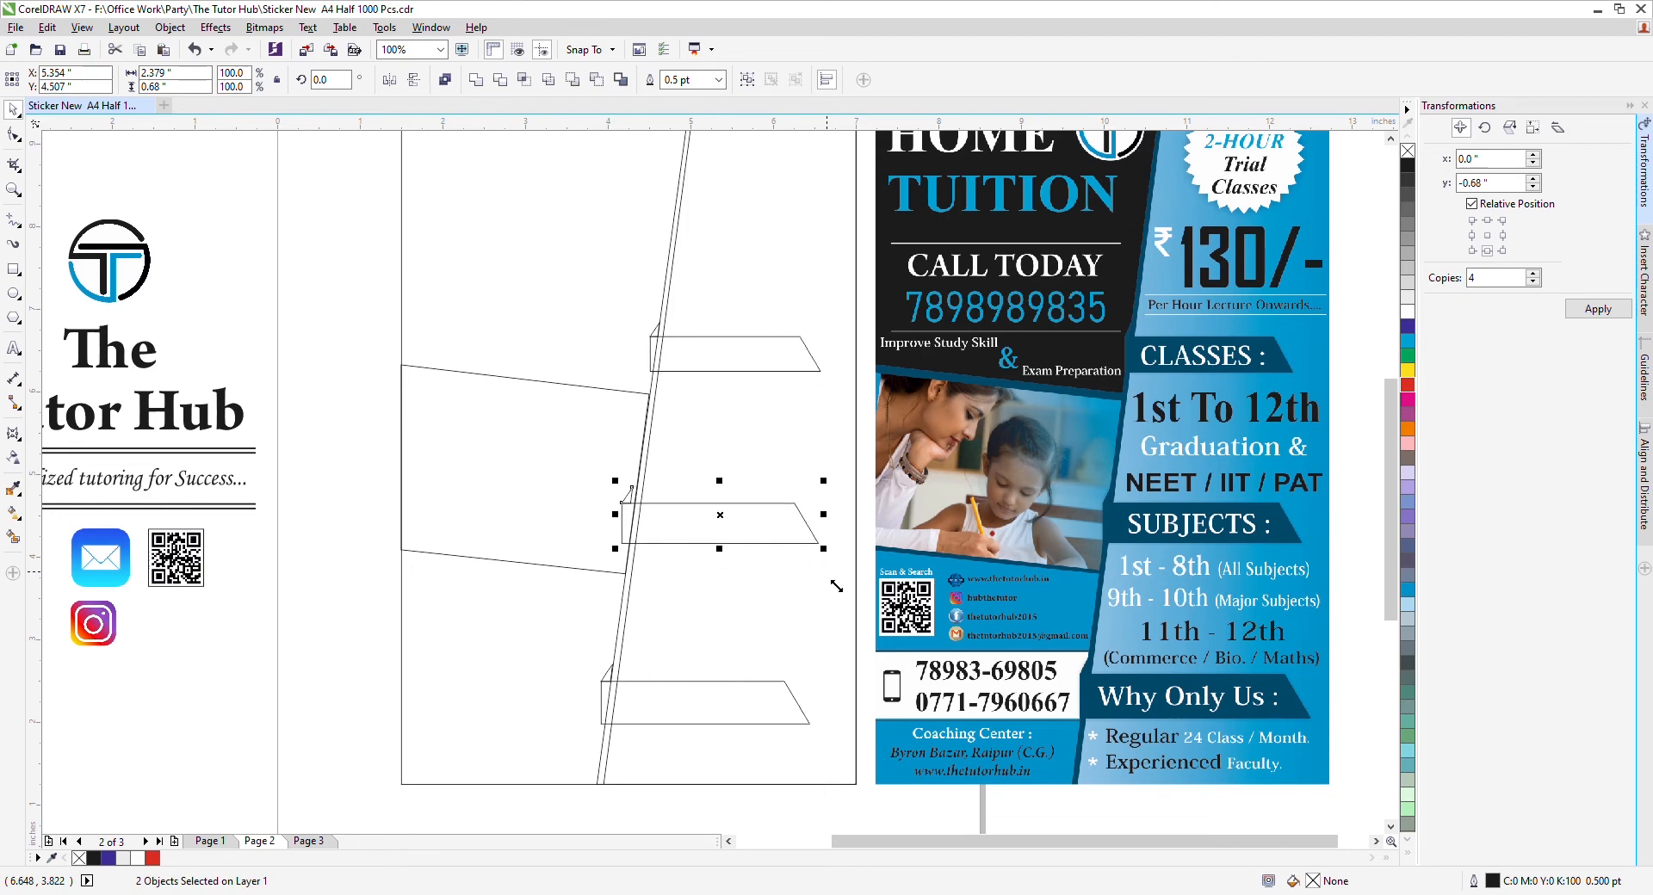
{"action": "key", "text": "Right"}
{"action": "key", "text": "Right"}
{"action": "key", "text": "Right"}
{"action": "key", "text": "Right"}
{"action": "key", "text": "Right"}
{"action": "key", "text": "Right"}
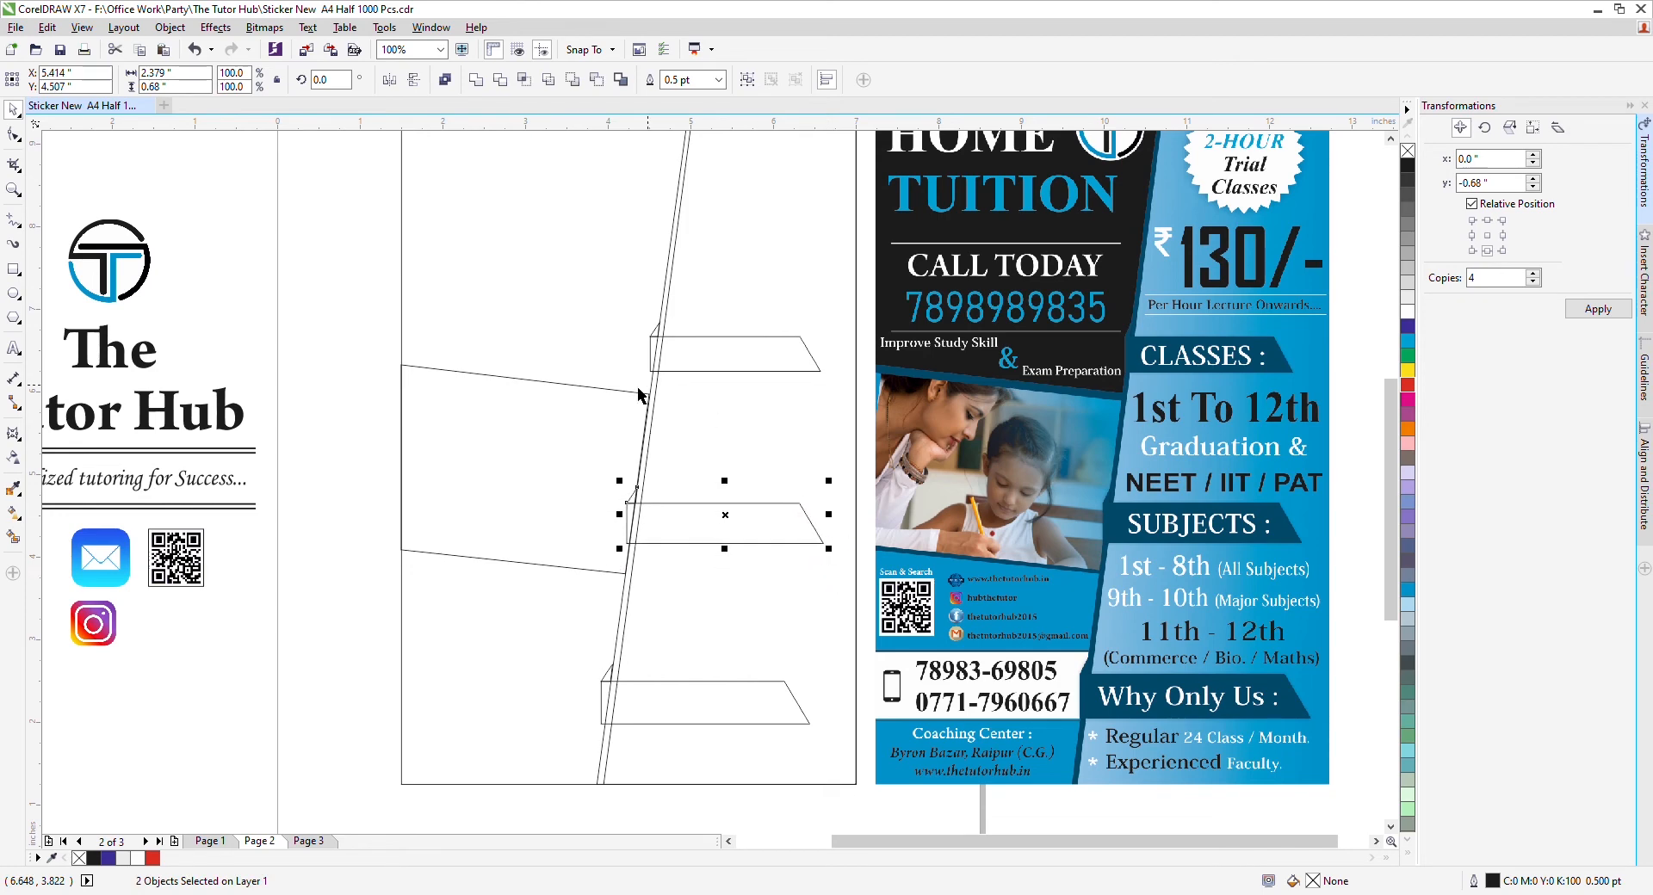
Add horizontal guidelines at 6.666 and 4.651 inches along the top edges of the first two banners, leaving no vertical guideline.
{"action": "left_click", "coordinate": [328, 413]}
{"action": "left_click_drag", "start_coordinate": [465, 127], "coordinate": [500, 338]}
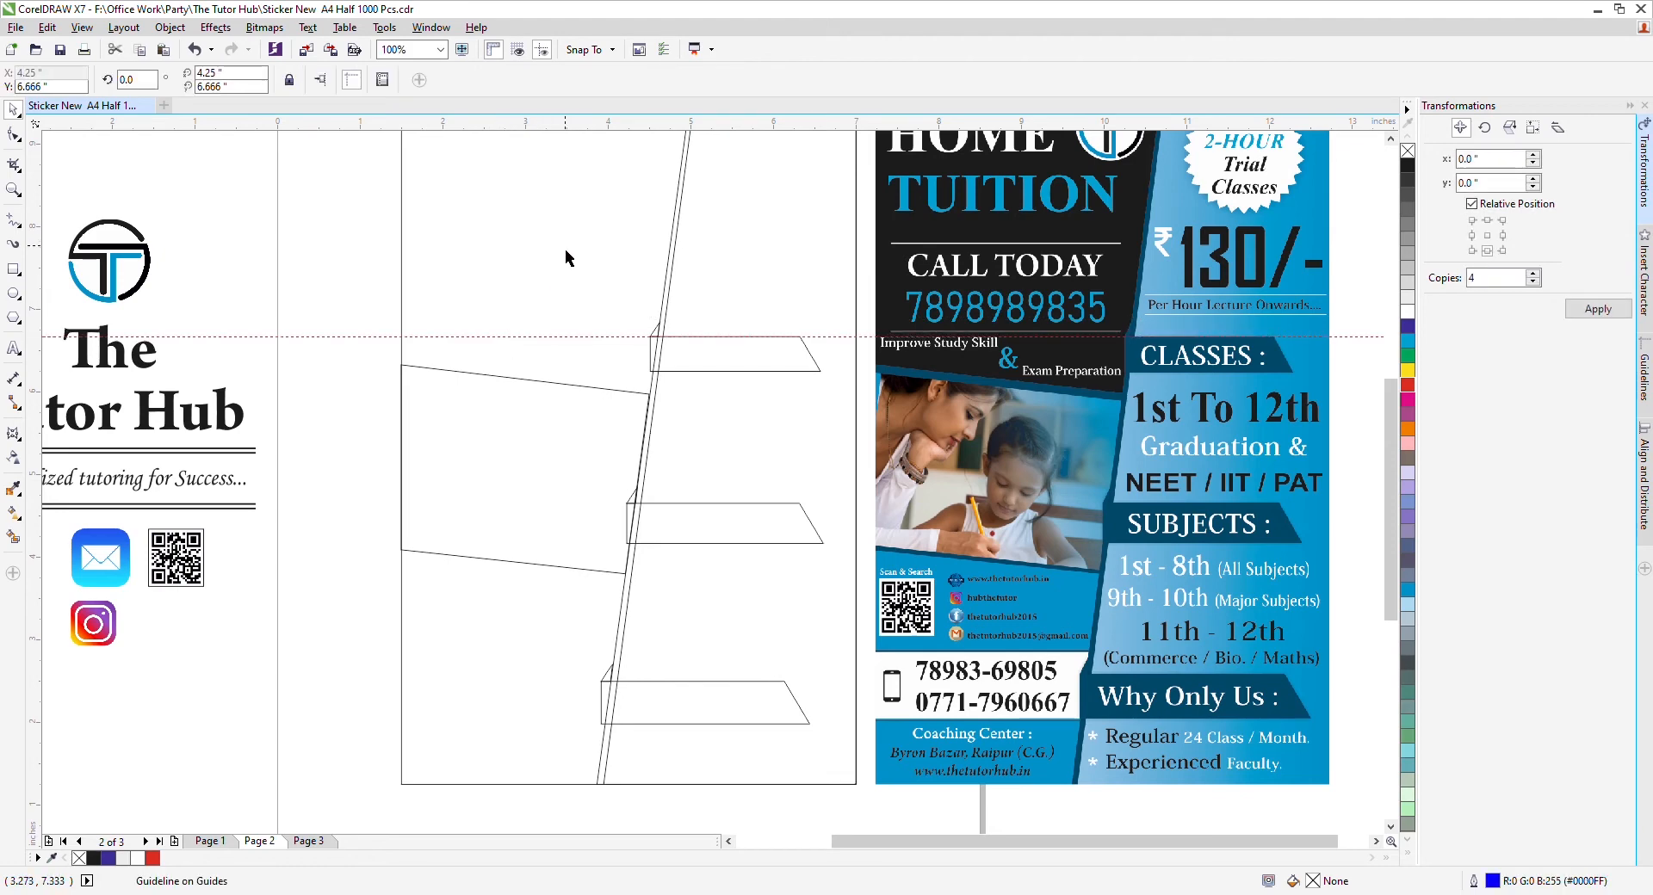
{"action": "left_click_drag", "start_coordinate": [617, 128], "coordinate": [620, 515]}
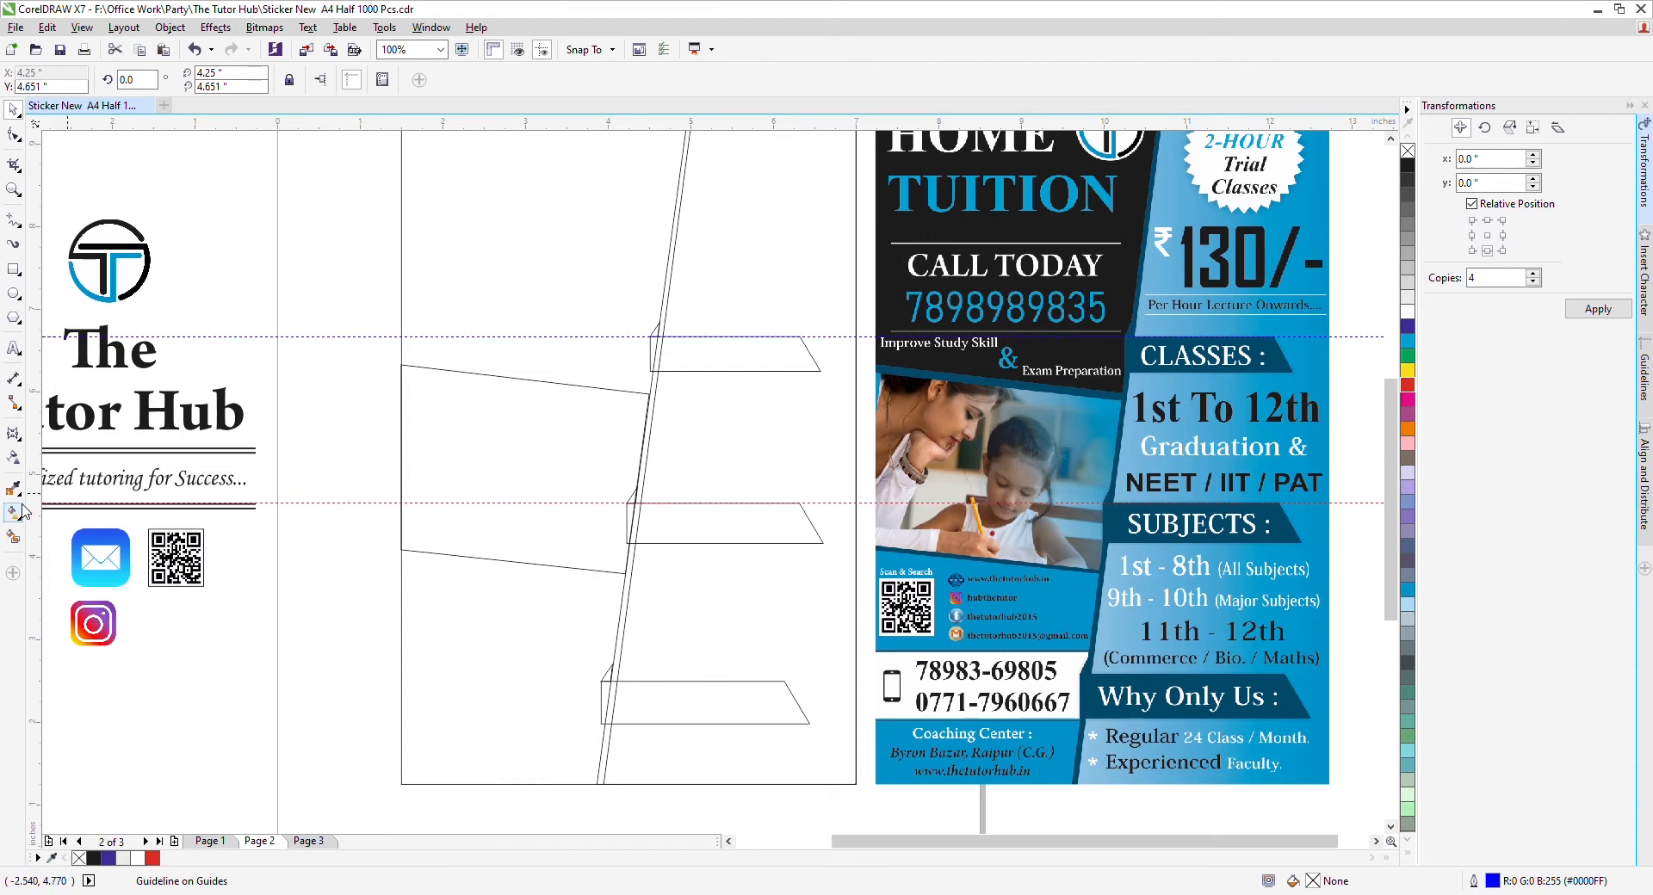
{"action": "left_click_drag", "start_coordinate": [34, 522], "coordinate": [359, 531]}
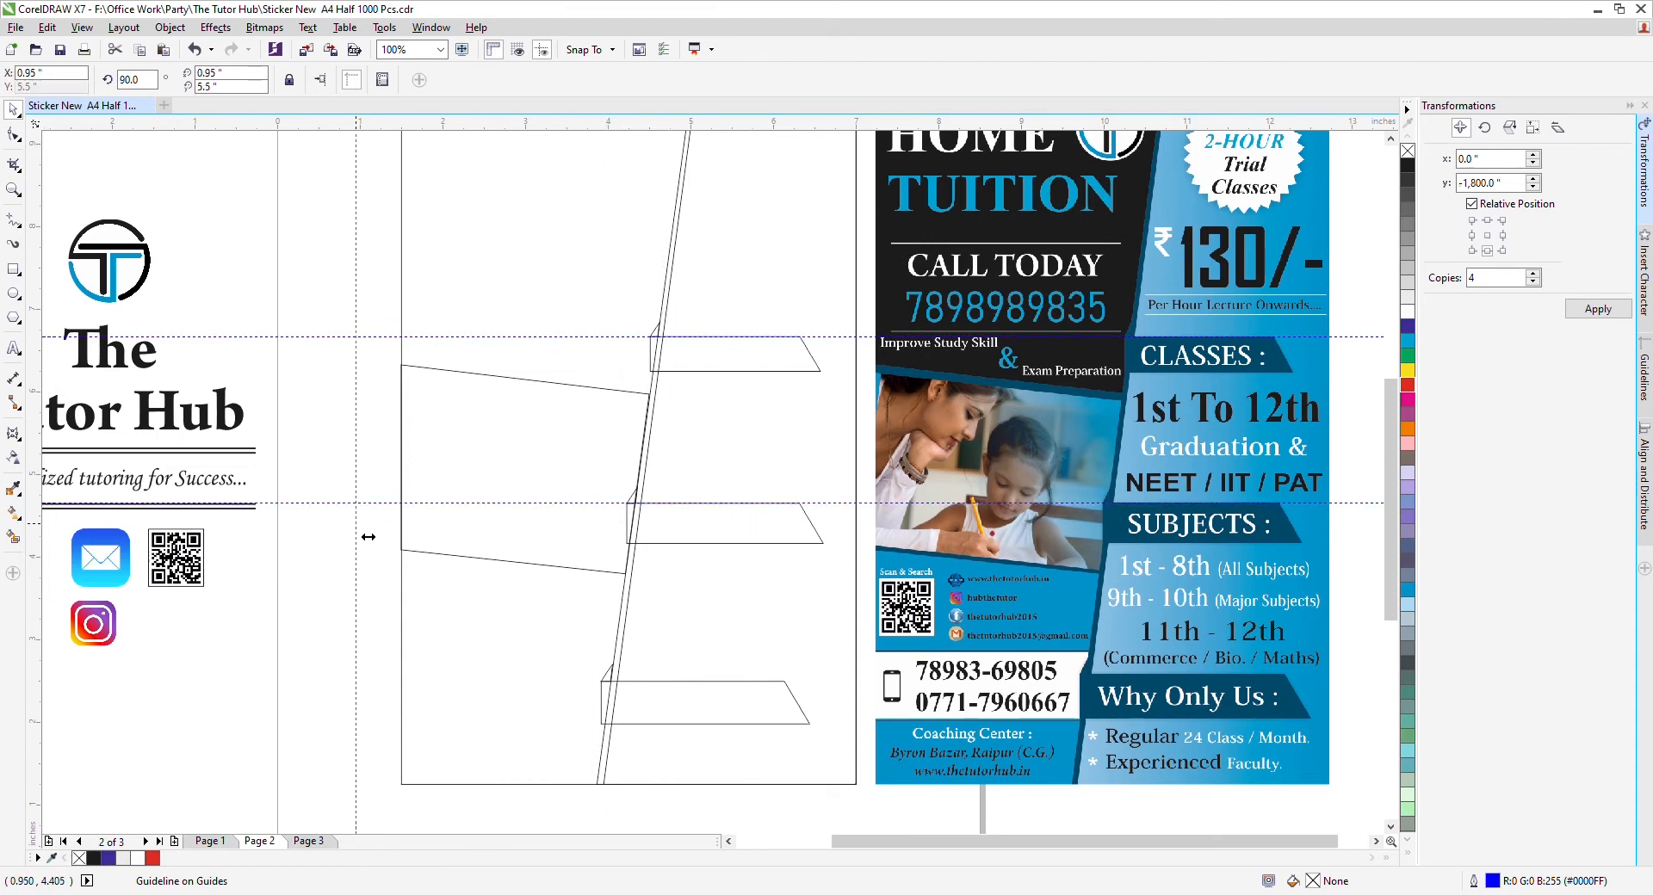
{"action": "key", "text": "Delete"}
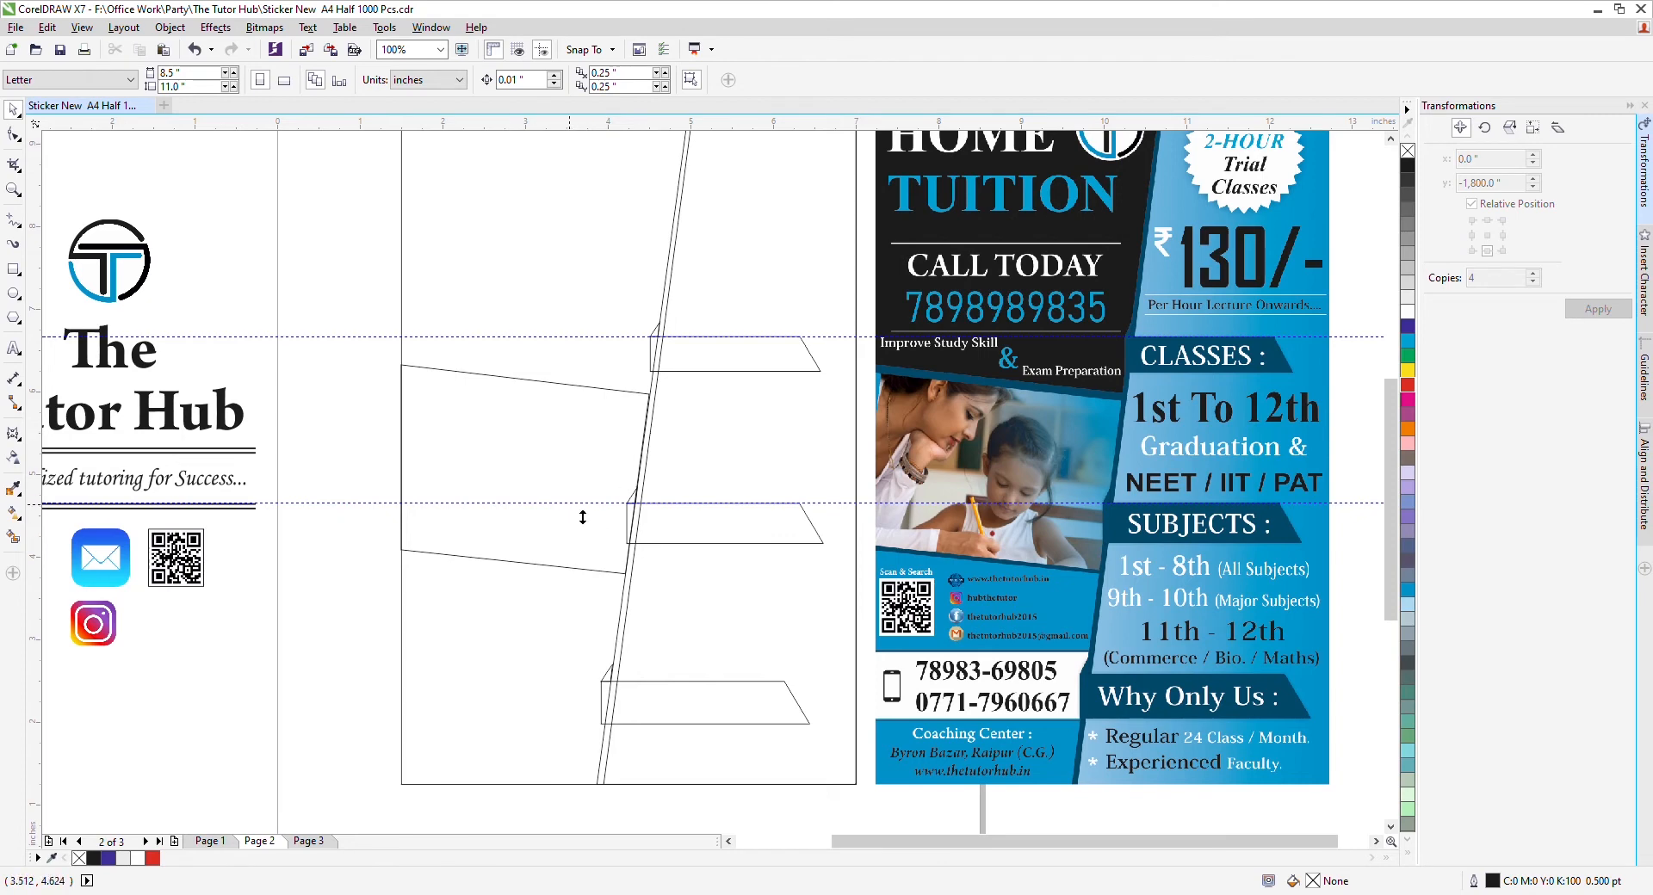
Copy the lower guideline to the top of the poster's Why Only Us banner and align the lowest layout banner and fold with it.
{"action": "left_click_drag", "start_coordinate": [580, 504], "coordinate": [605, 679]}
{"action": "left_click_drag", "start_coordinate": [562, 813], "coordinate": [827, 675]}
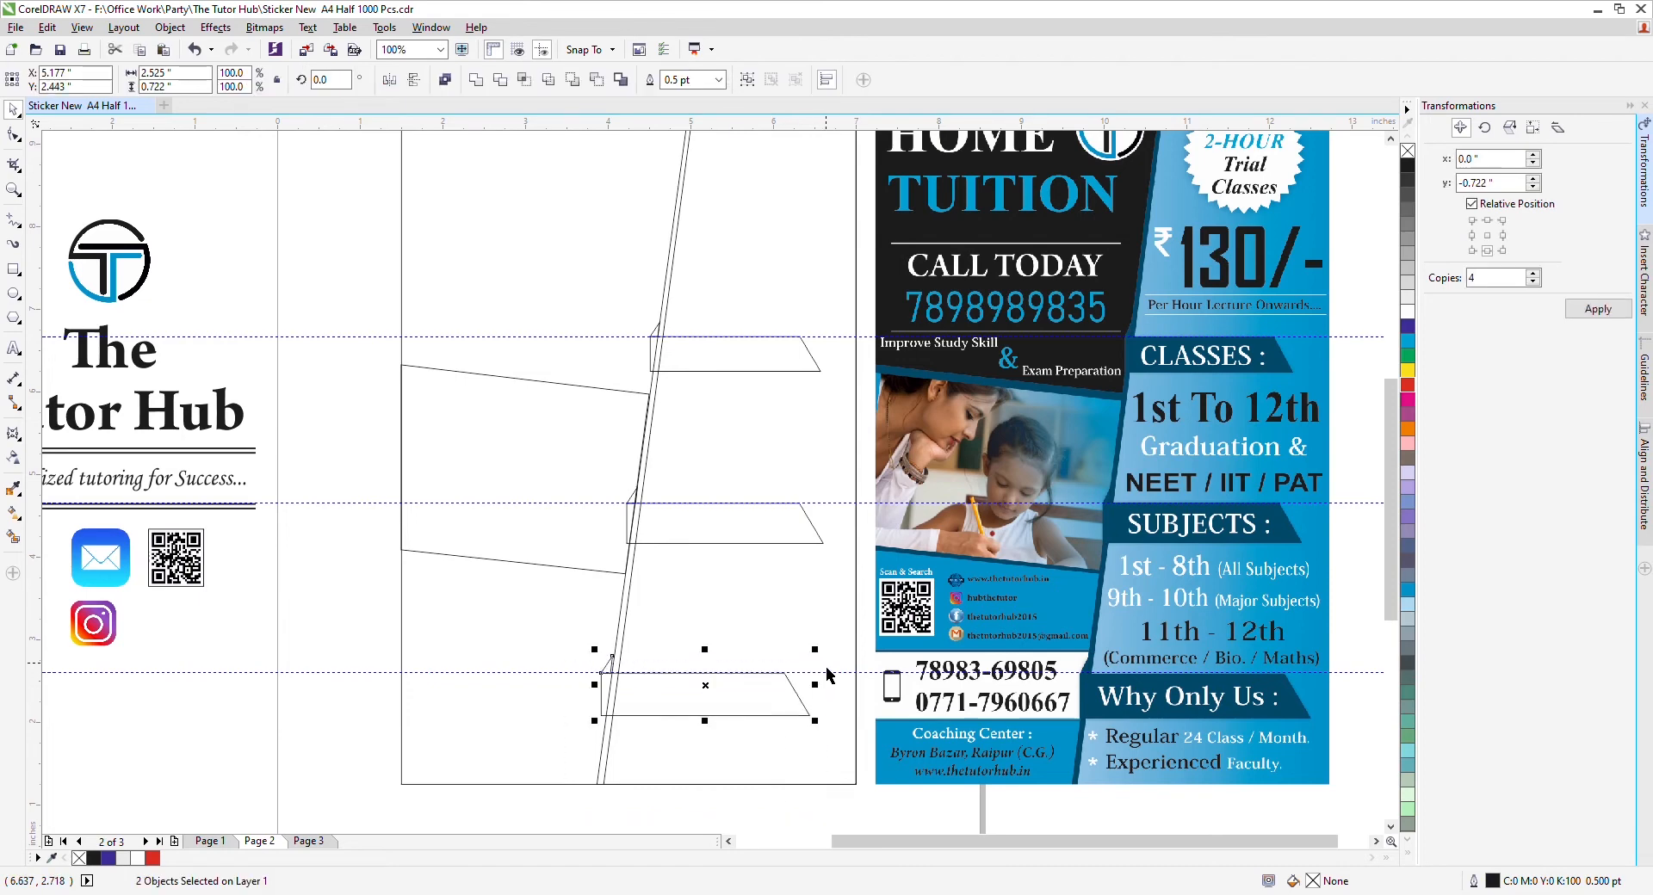
{"action": "left_click", "coordinate": [369, 641]}
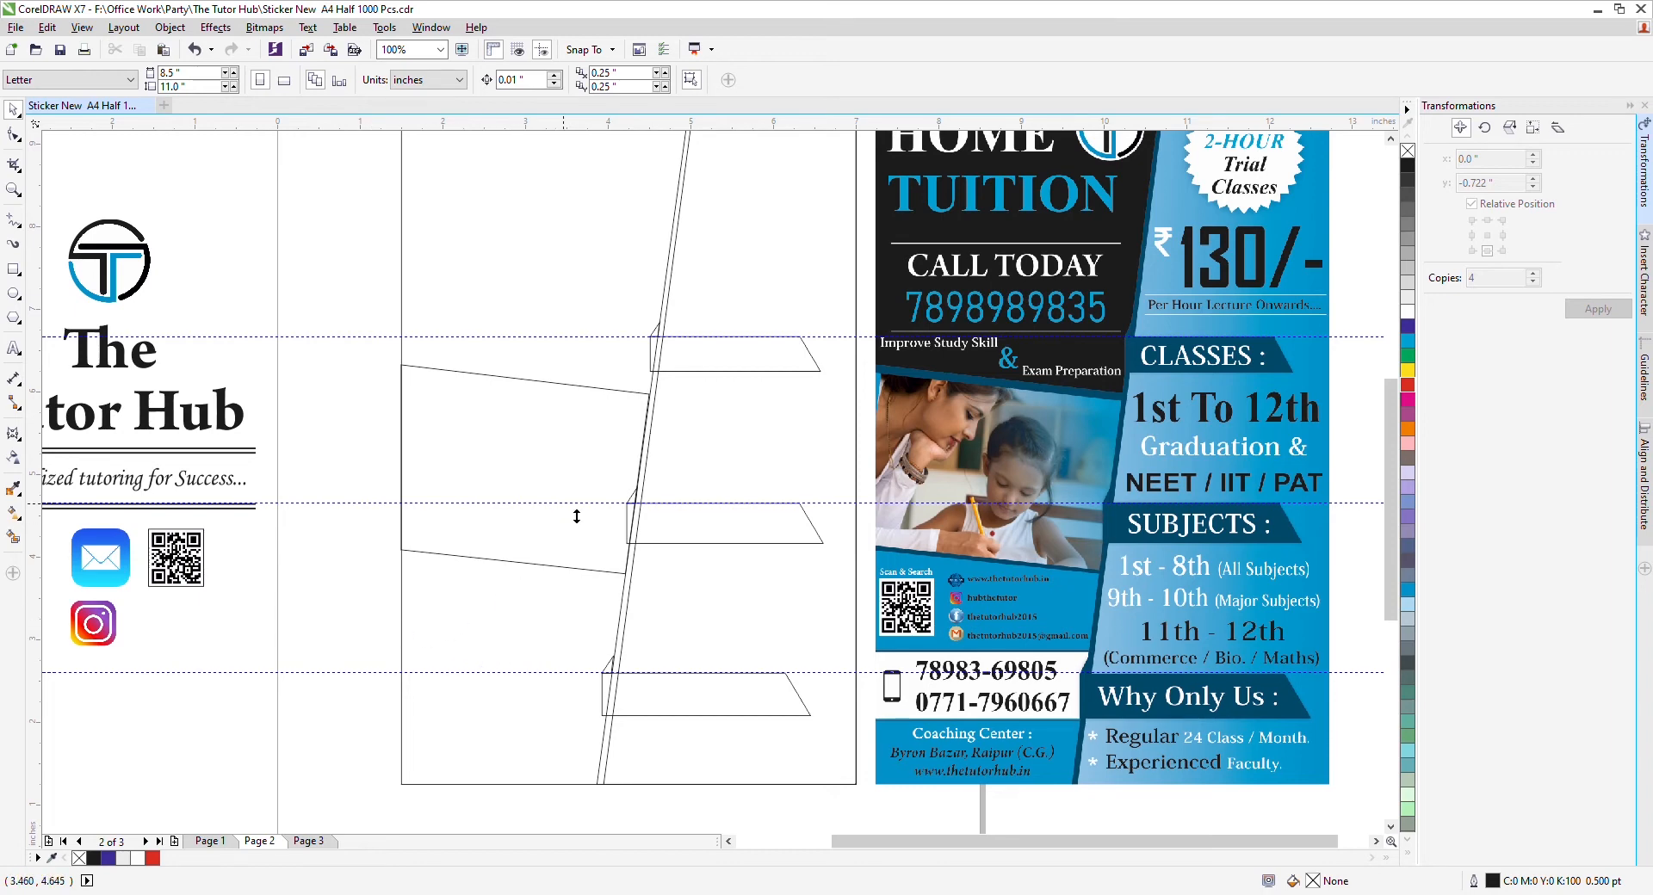
Draw a rectangle about 3.12 by 5.08 inches from the photo area's upper-left corner to the page bottom, and lower the uppermost guideline to its top edge.
{"action": "key", "text": "shift+F4"}
{"action": "left_click", "coordinate": [616, 354]}
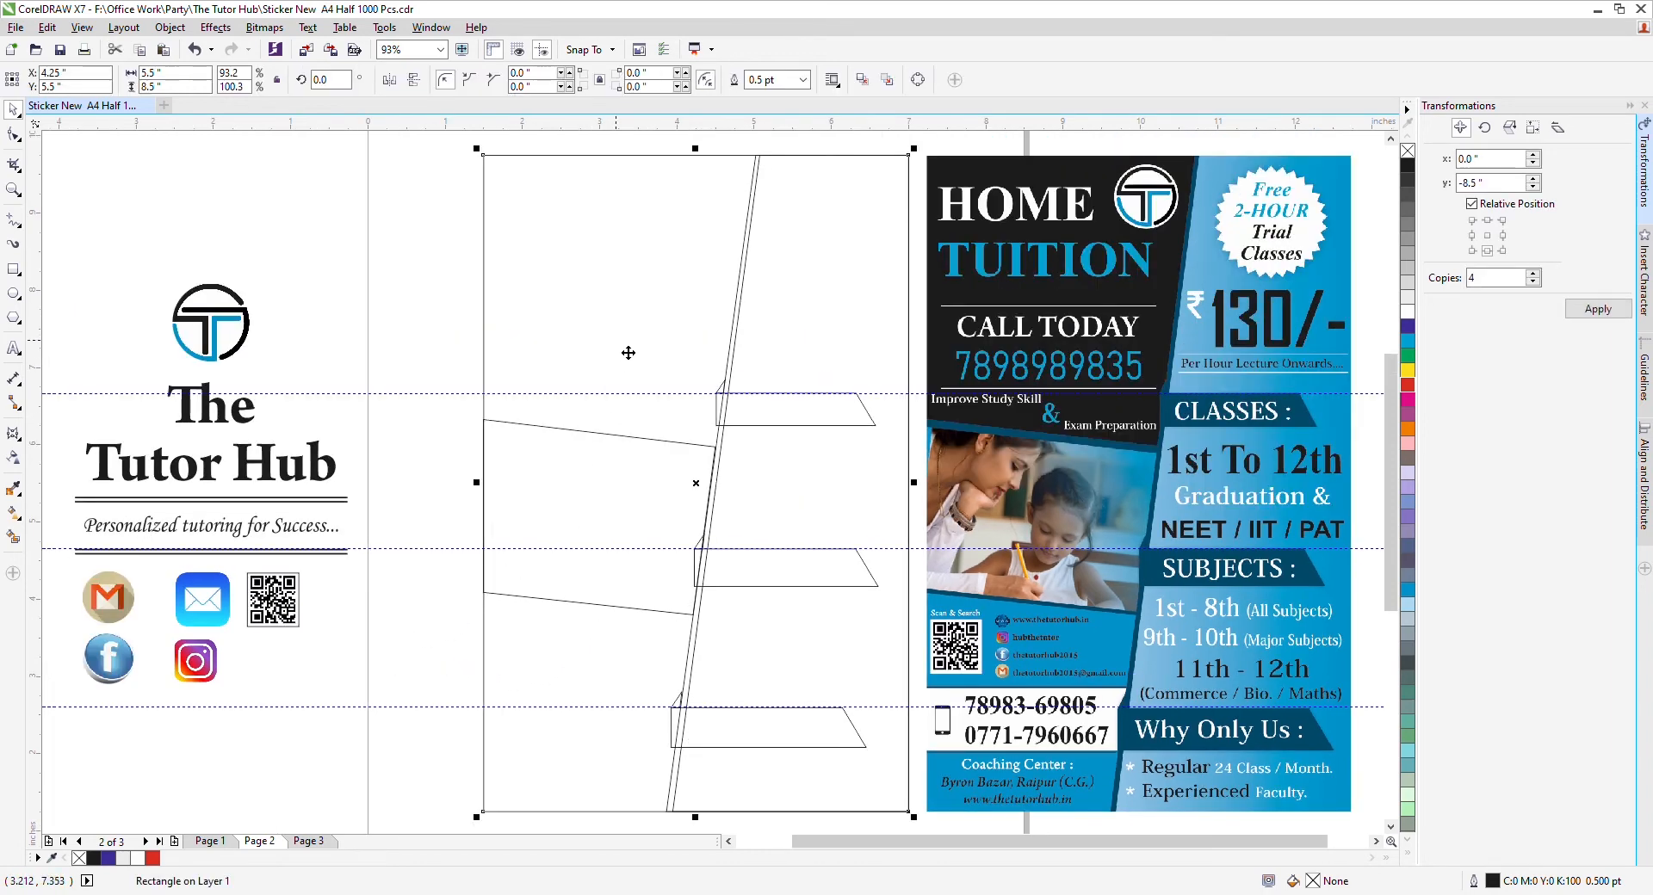
{"action": "left_click", "coordinate": [429, 390]}
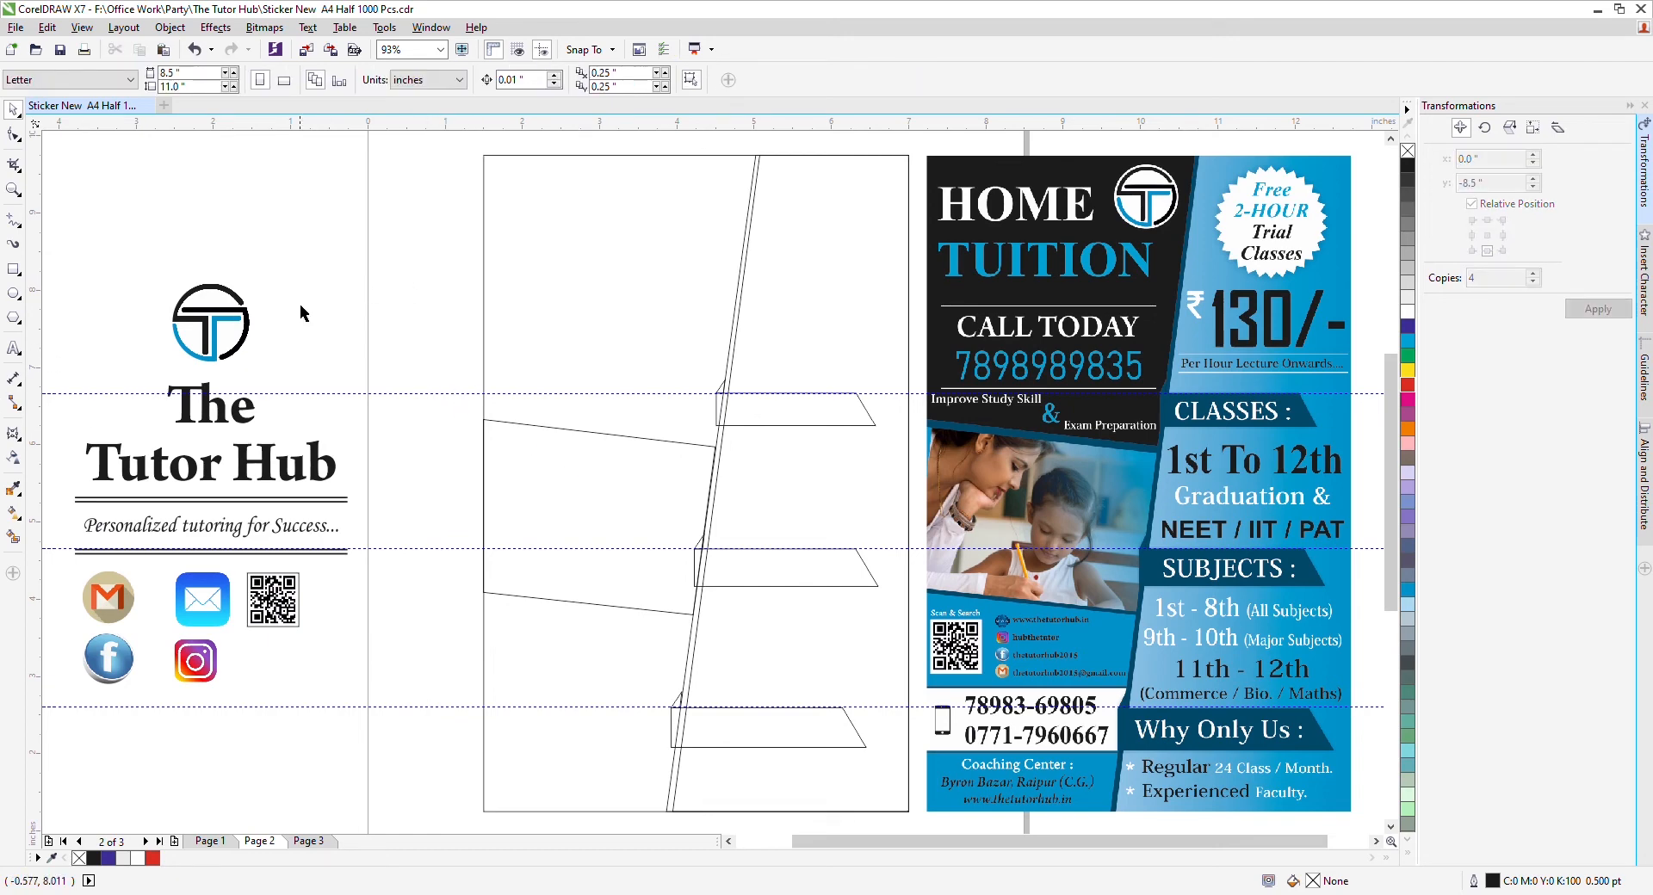
{"action": "left_click", "coordinate": [14, 270]}
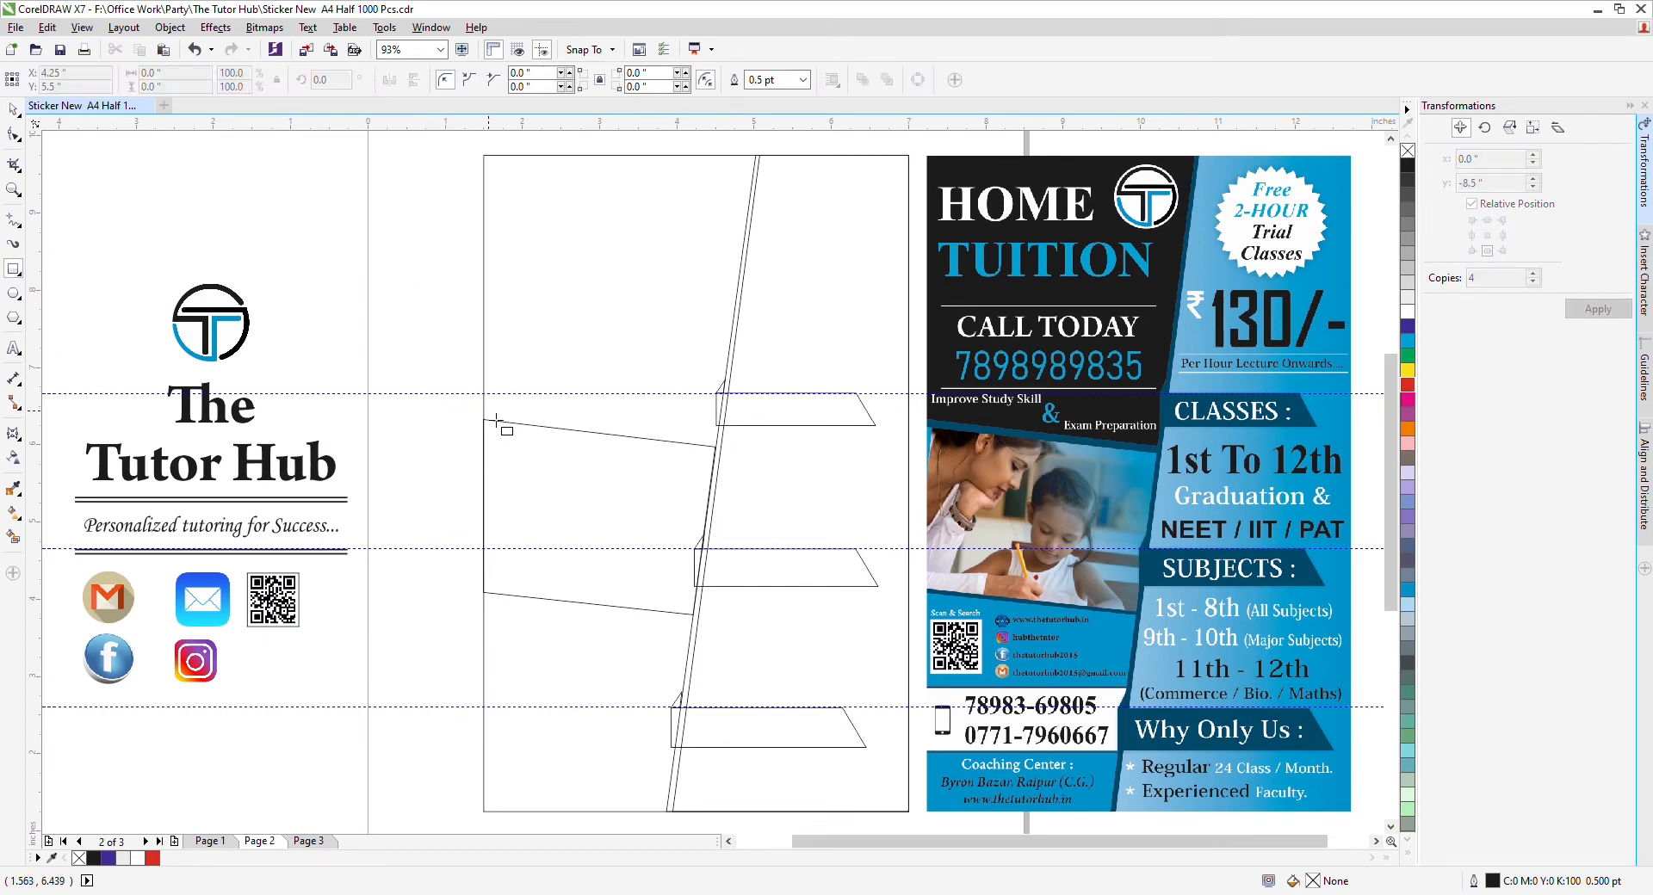
{"action": "left_click_drag", "start_coordinate": [485, 420], "coordinate": [673, 811]}
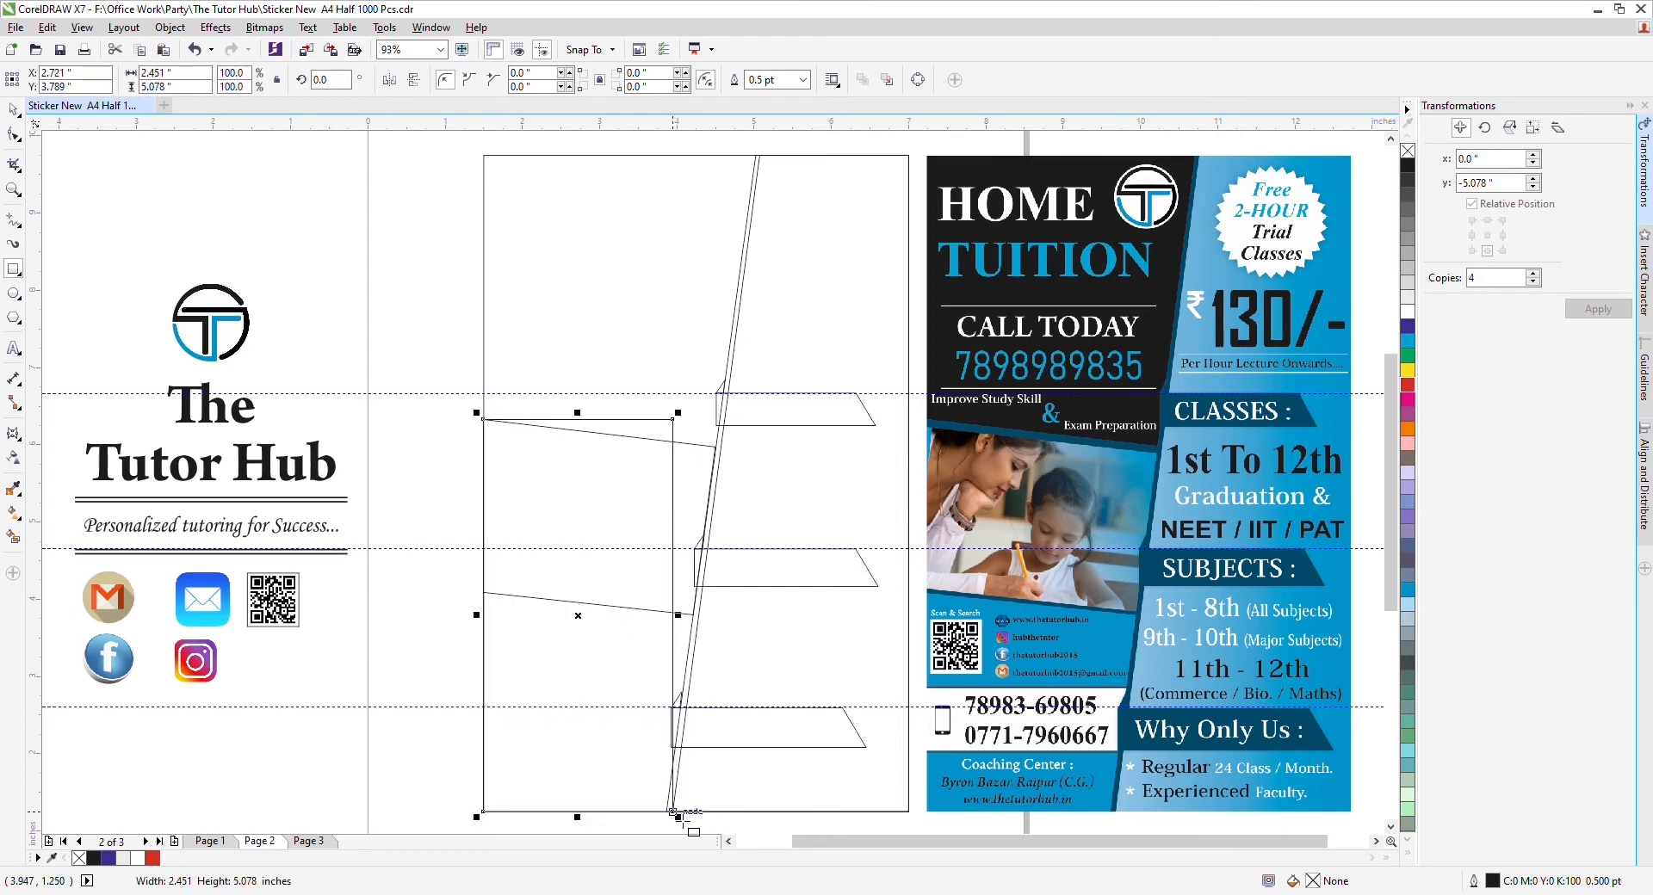
{"action": "left_click_drag", "start_coordinate": [693, 626], "coordinate": [725, 608]}
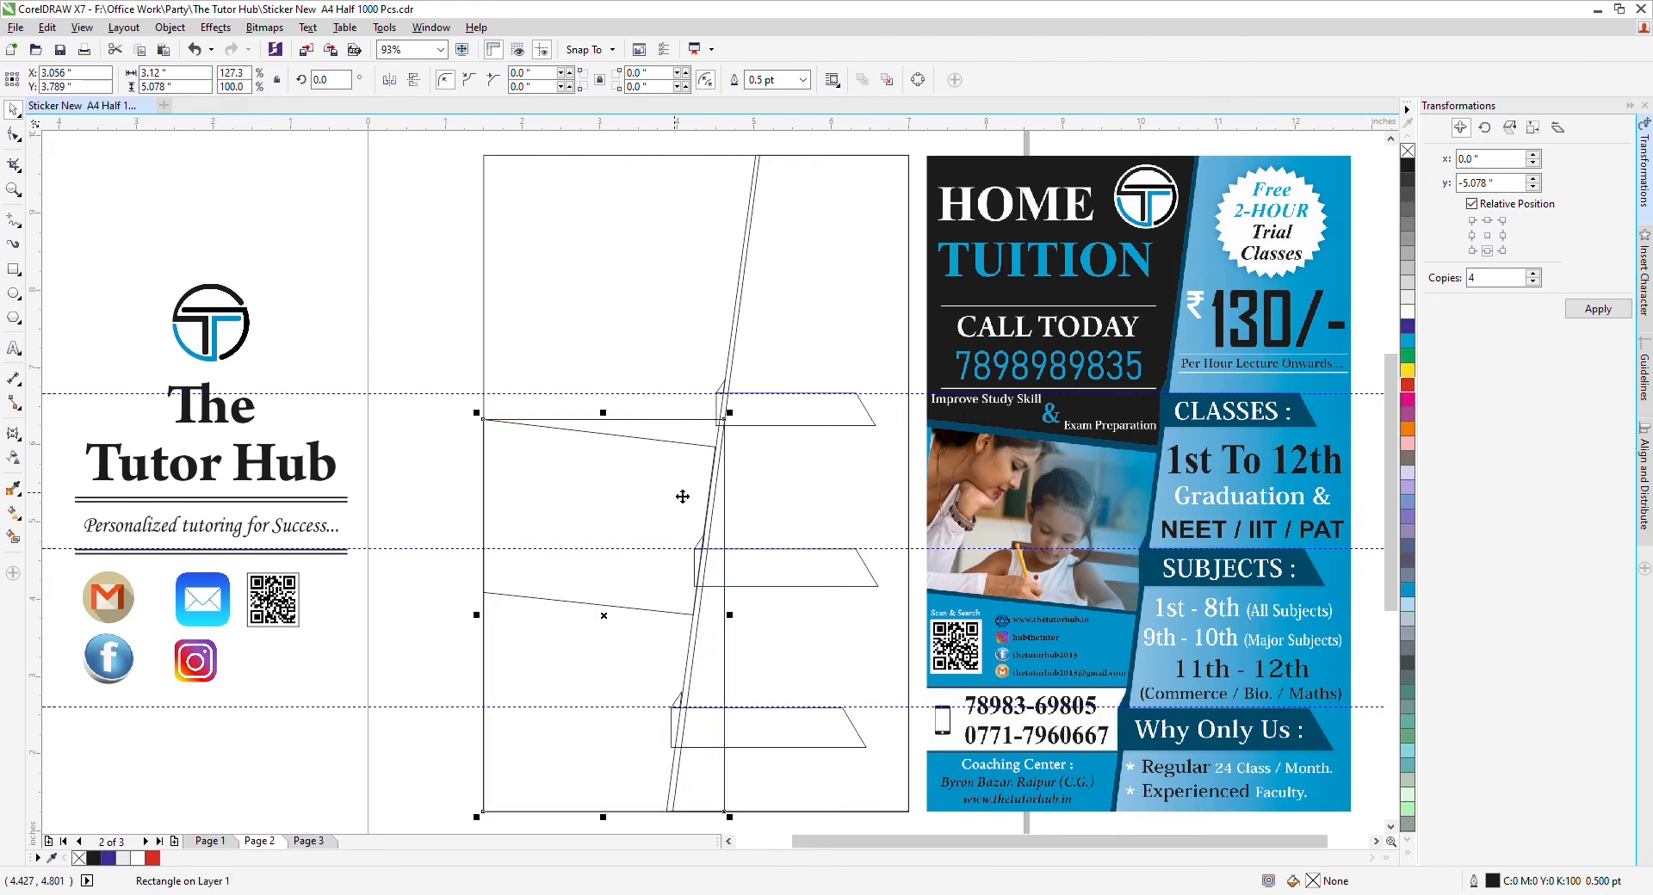
{"action": "left_click", "coordinate": [669, 401]}
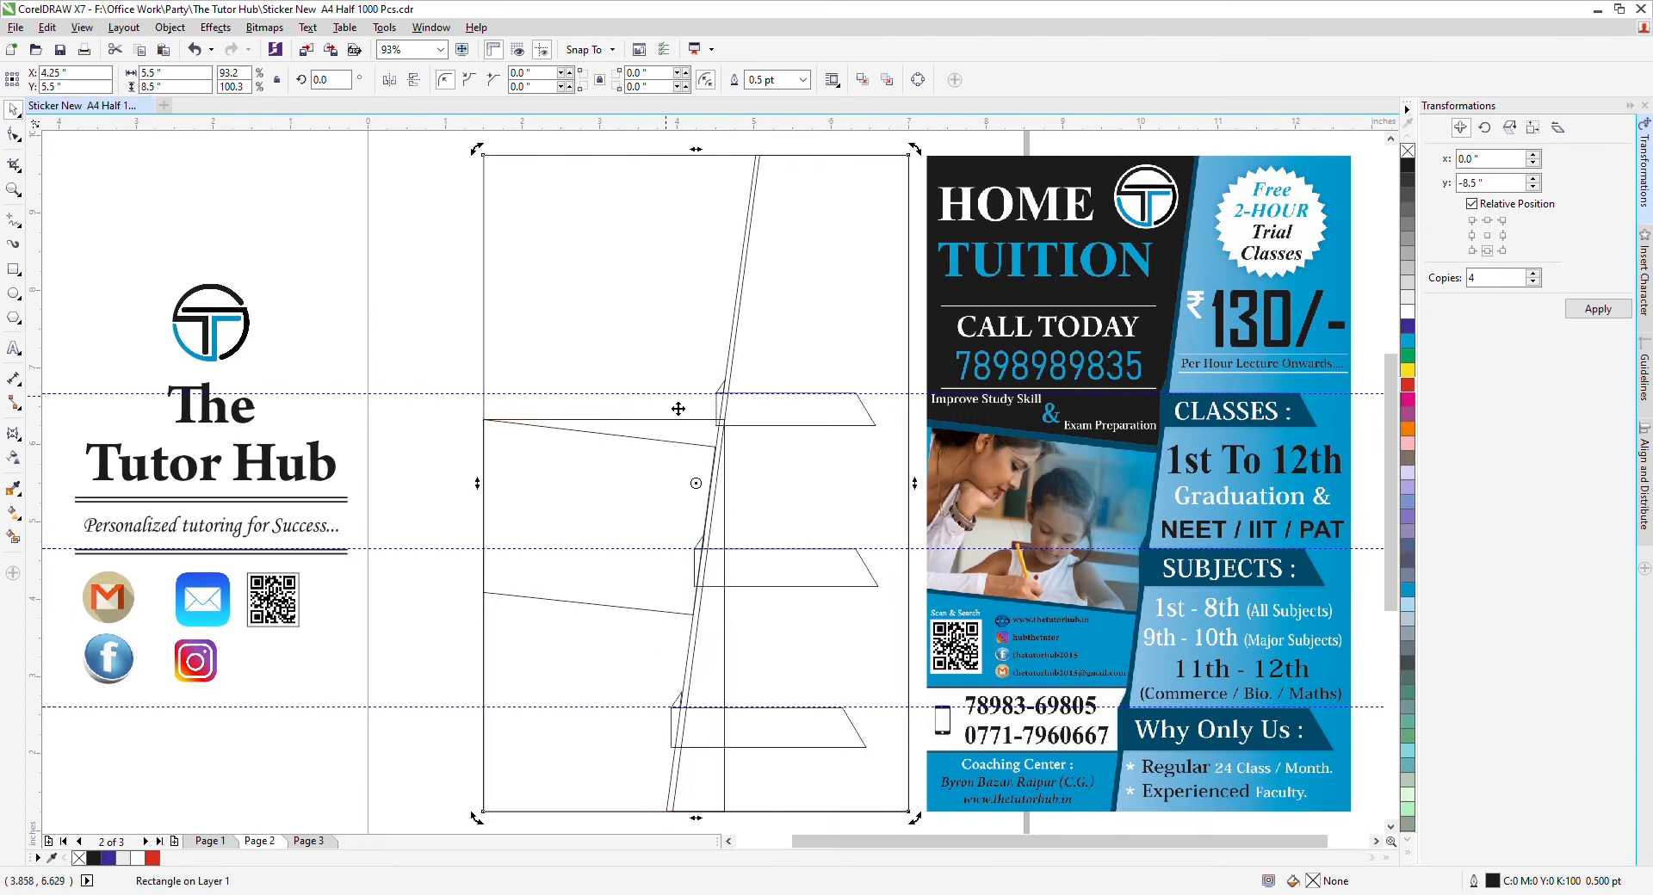
{"action": "left_click_drag", "start_coordinate": [676, 395], "coordinate": [680, 430]}
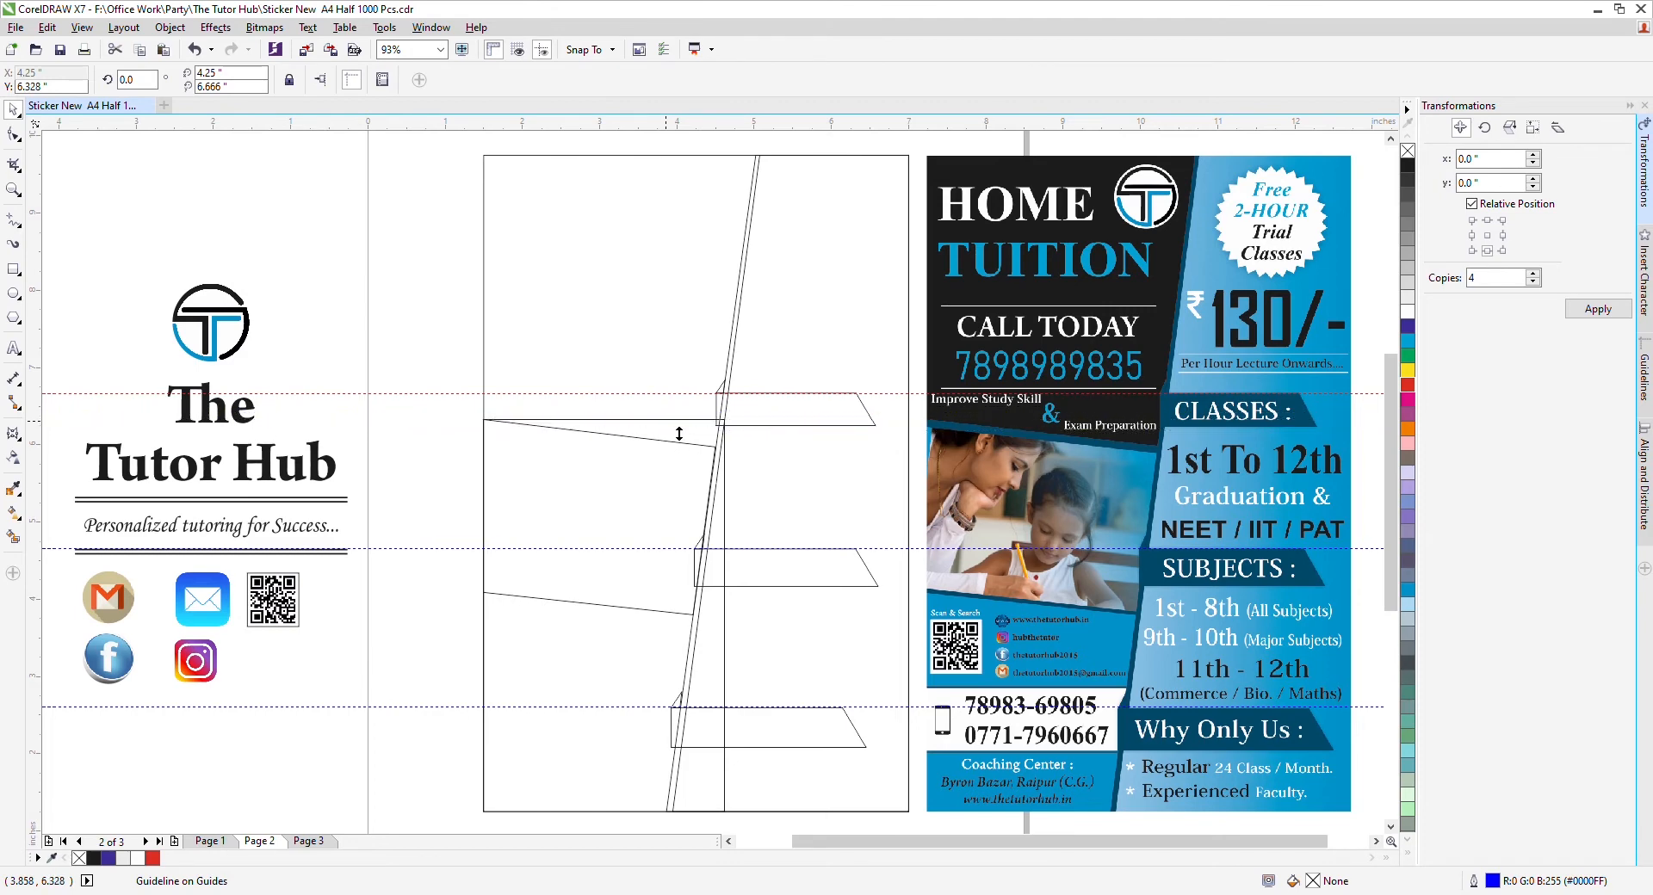
Reshape the new rectangle with a straight-line Envelope so its top follows the photo area's slope and its inner side follows the slanted panel line.
{"action": "left_click", "coordinate": [695, 520]}
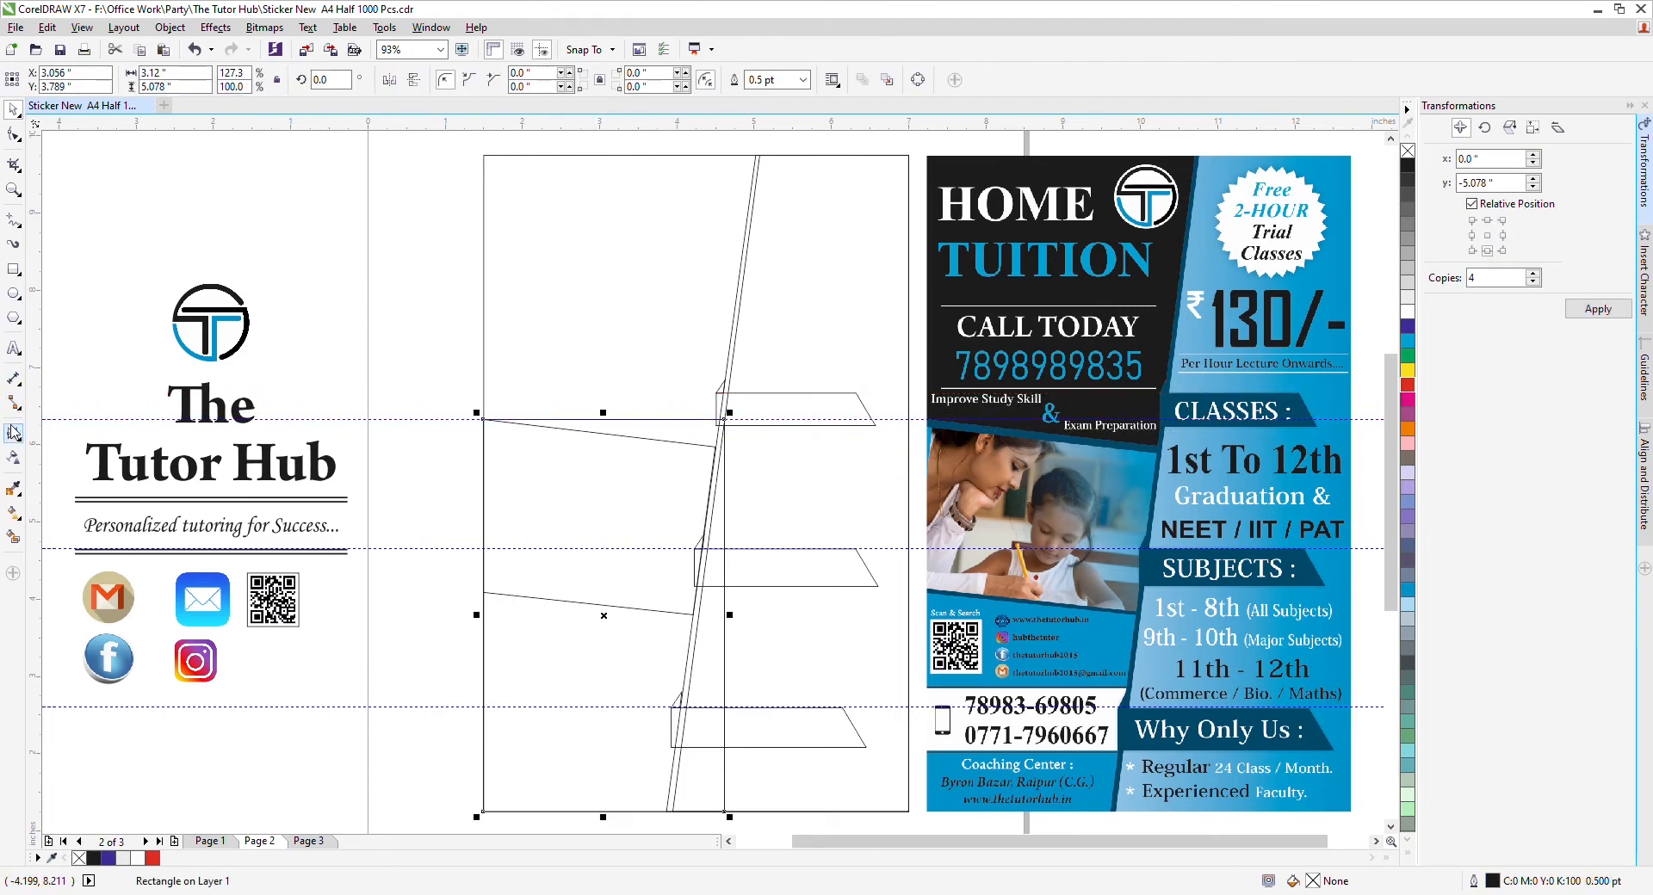
{"action": "left_click", "coordinate": [14, 433]}
{"action": "left_click", "coordinate": [448, 80]}
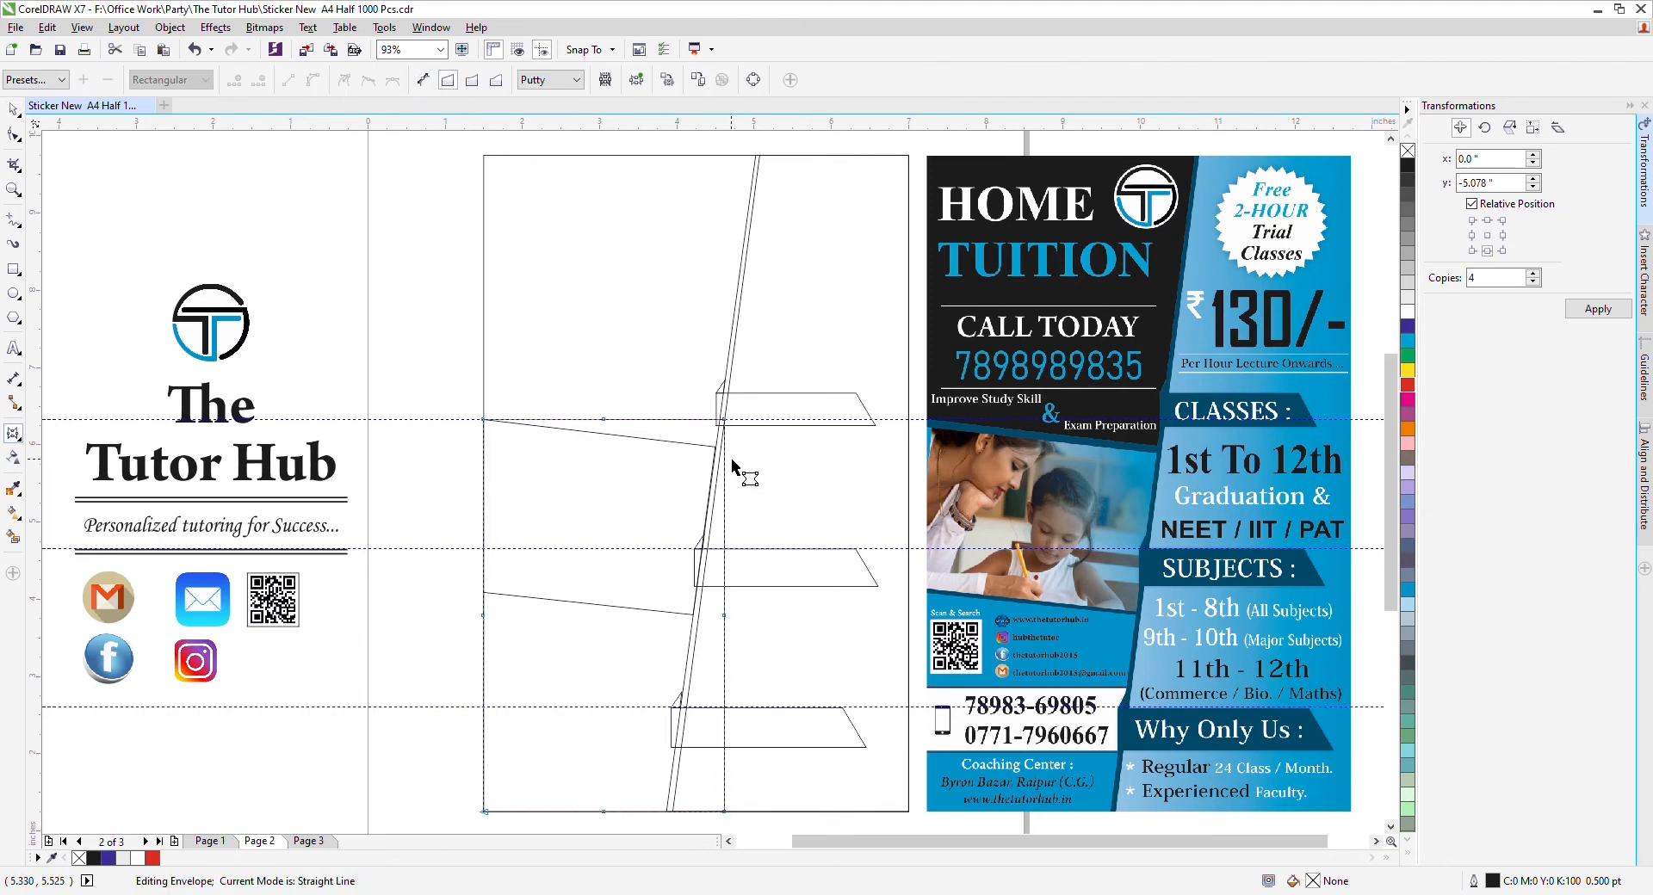
{"action": "left_click_drag", "start_coordinate": [723, 420], "coordinate": [723, 447]}
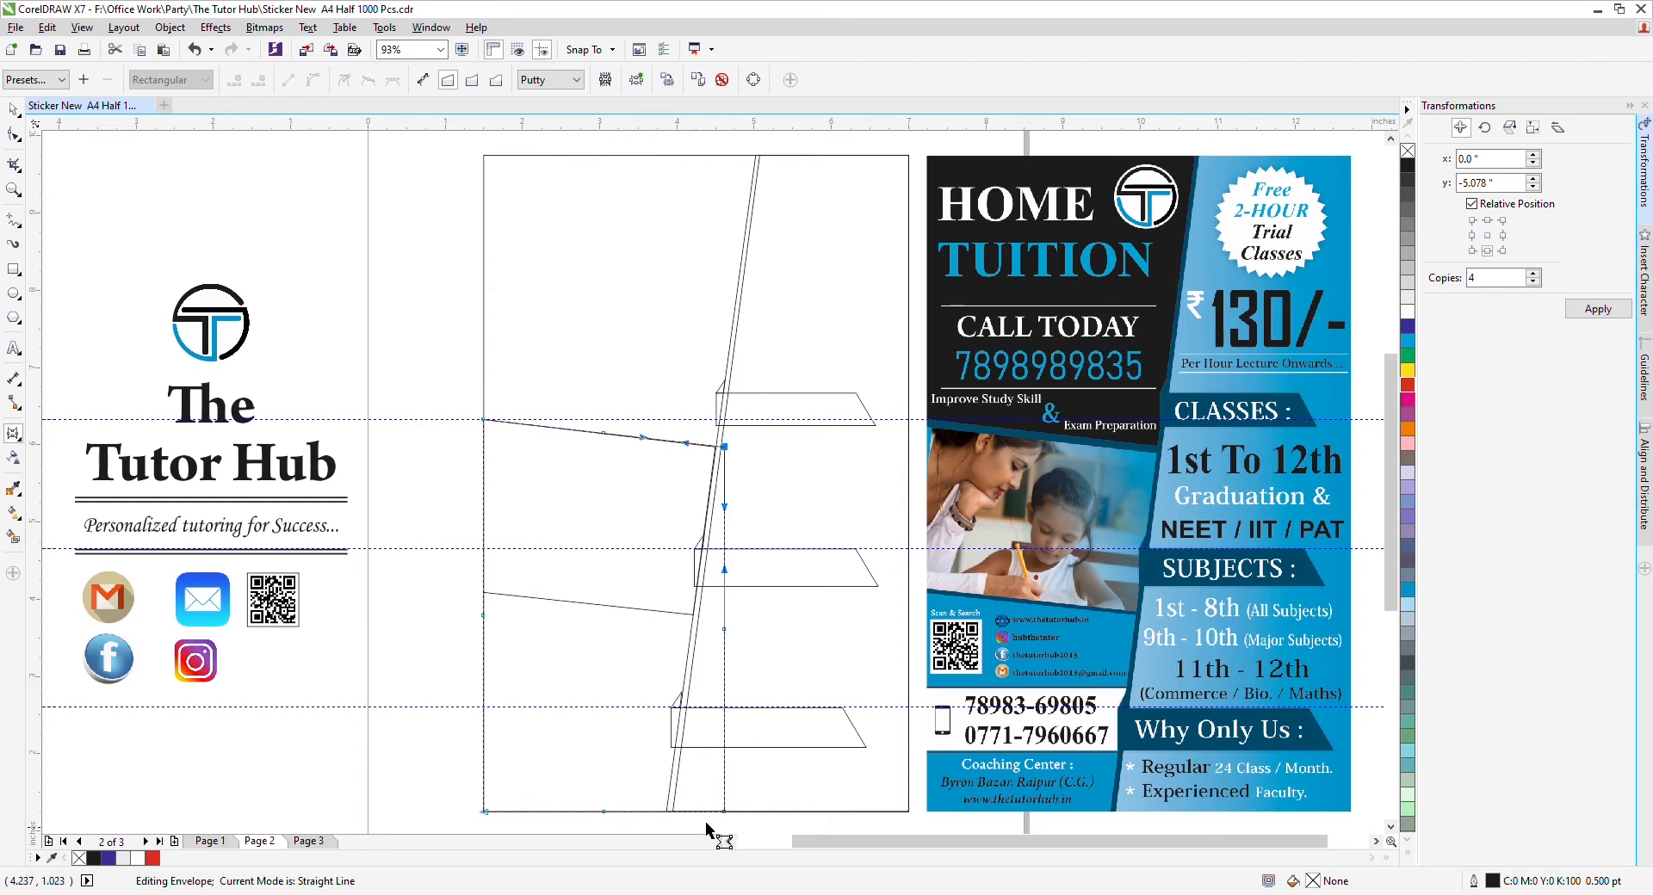
{"action": "left_click_drag", "start_coordinate": [724, 811], "coordinate": [669, 811]}
{"action": "scroll", "coordinate": [742, 443], "scroll_direction": "up", "scroll_amount": 4}
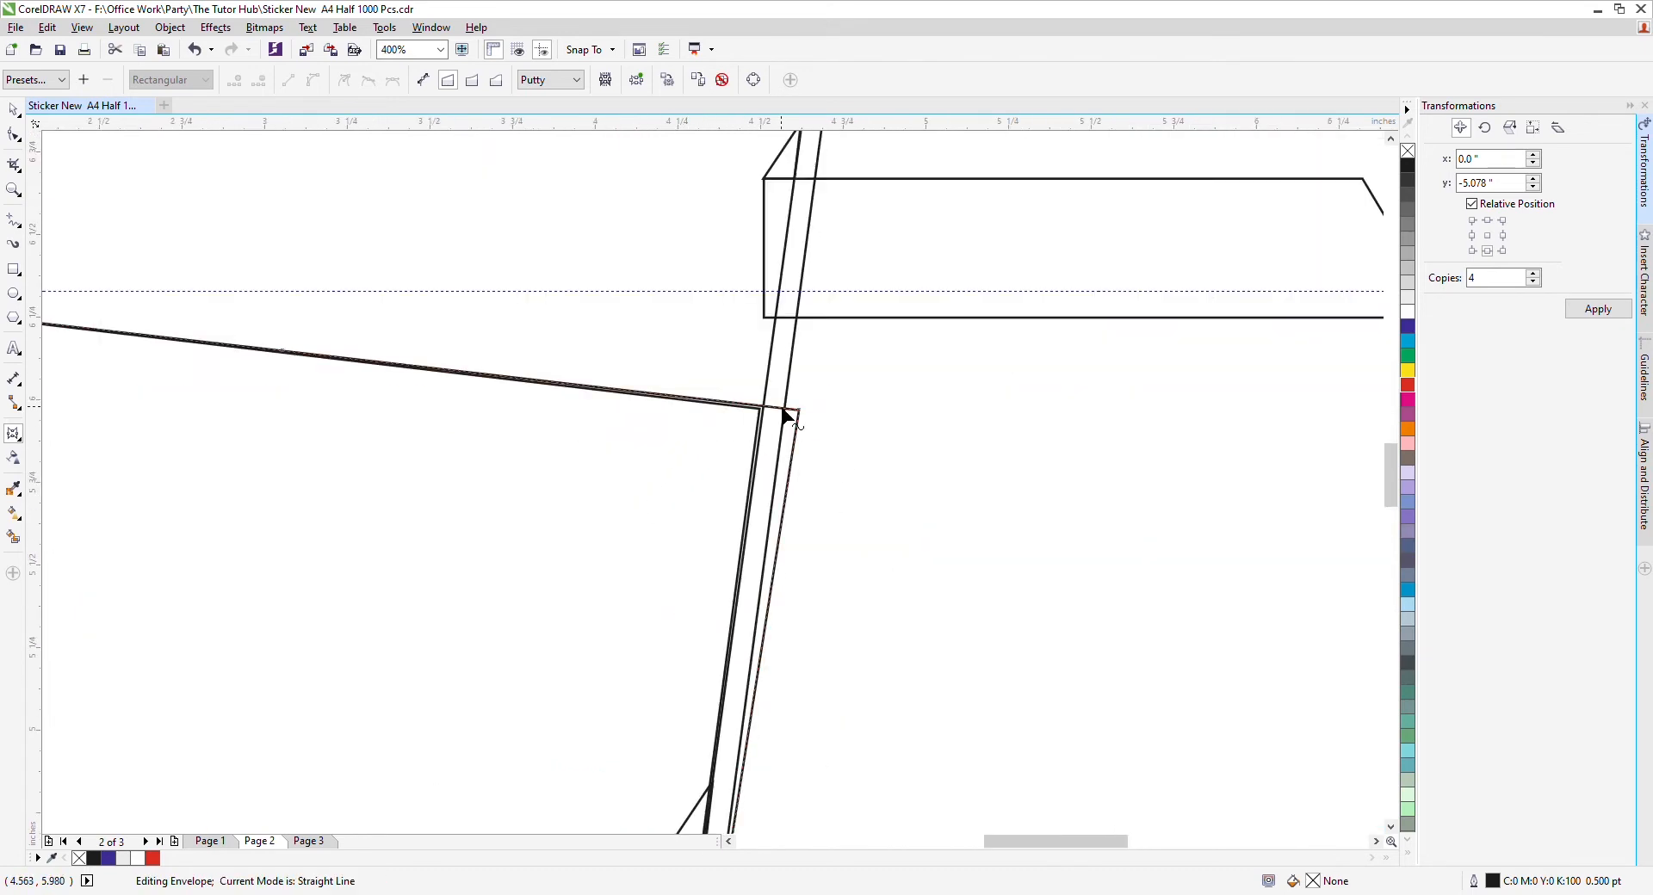
{"action": "left_click_drag", "start_coordinate": [799, 411], "coordinate": [764, 407]}
{"action": "scroll", "coordinate": [764, 410], "scroll_direction": "down", "scroll_amount": 4}
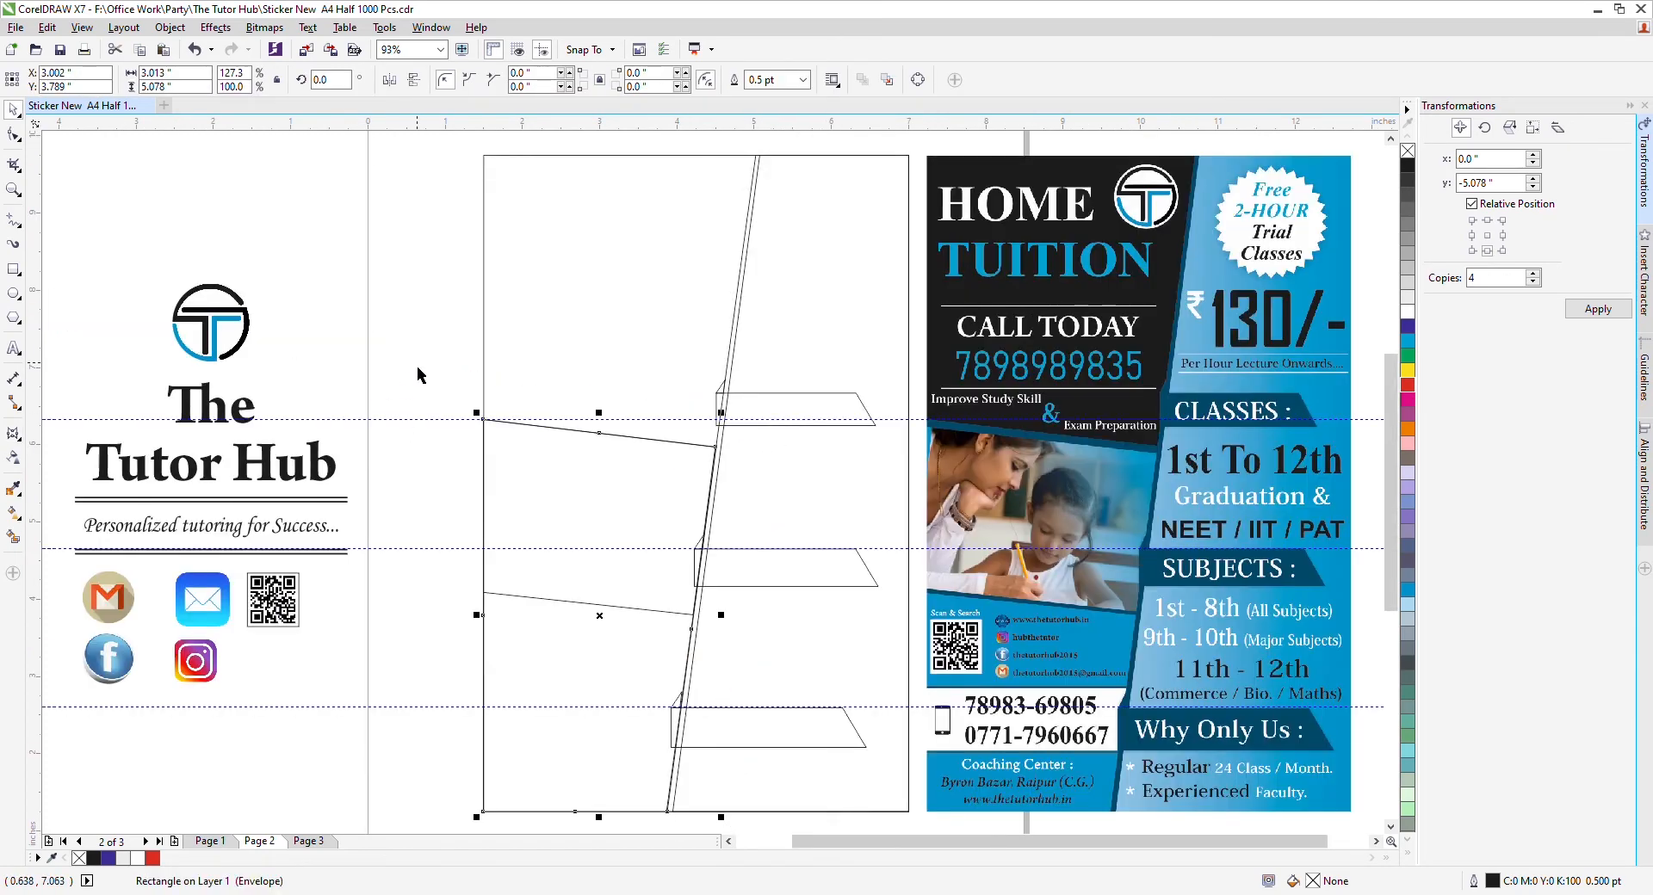
{"action": "key", "text": "Escape"}
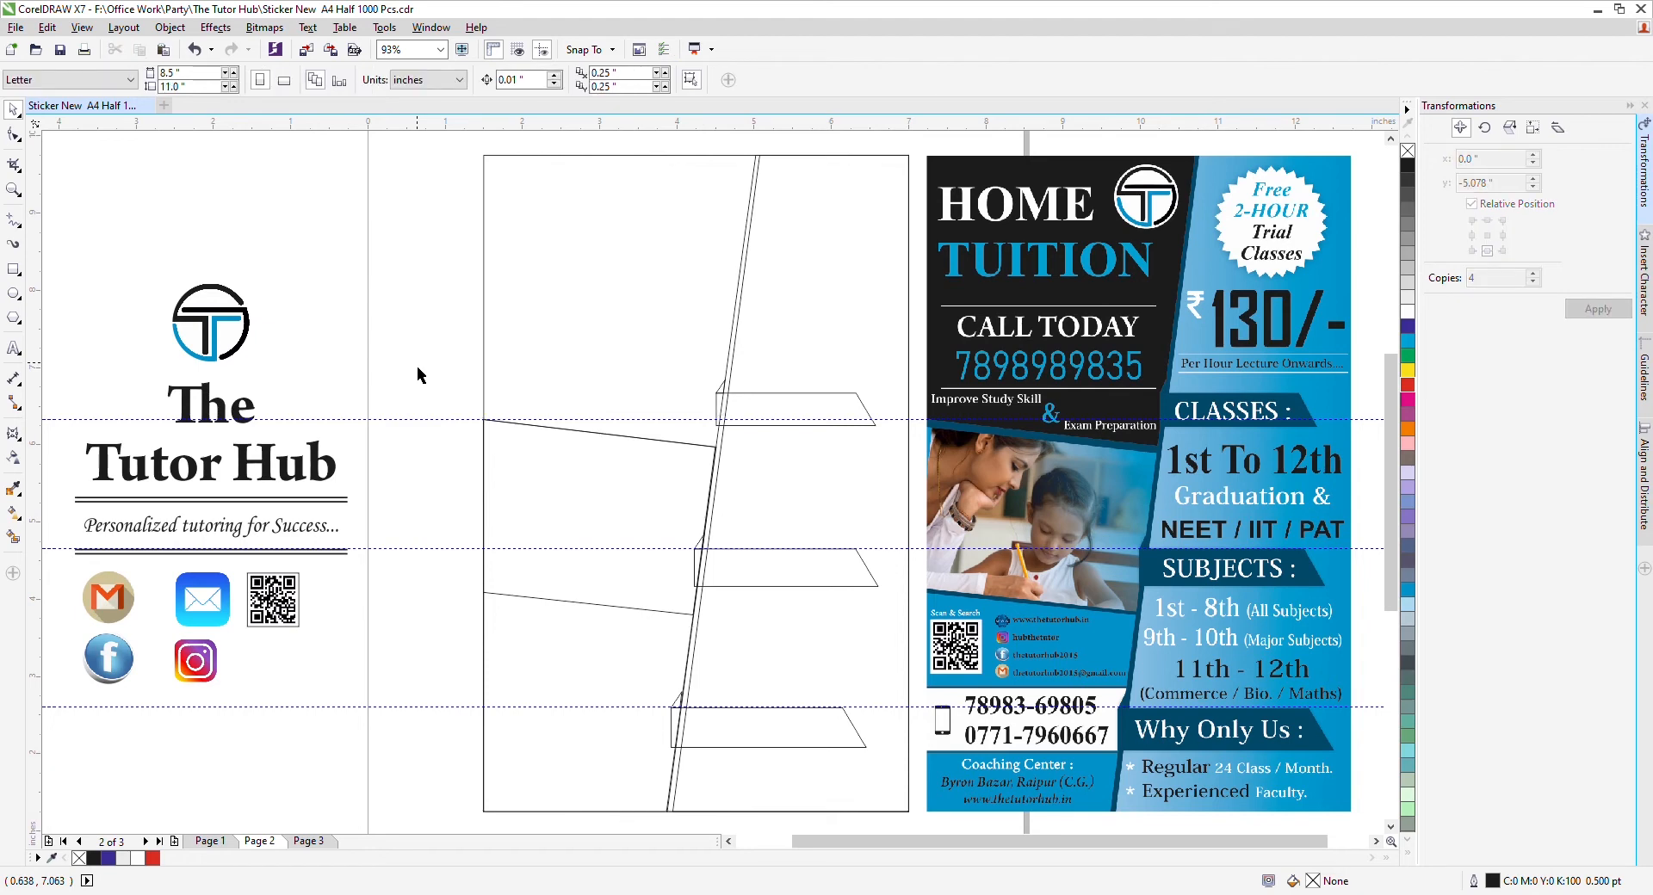
Fill the full-page background rectangle with black (K100) and remove its outline.
{"action": "left_click", "coordinate": [750, 226]}
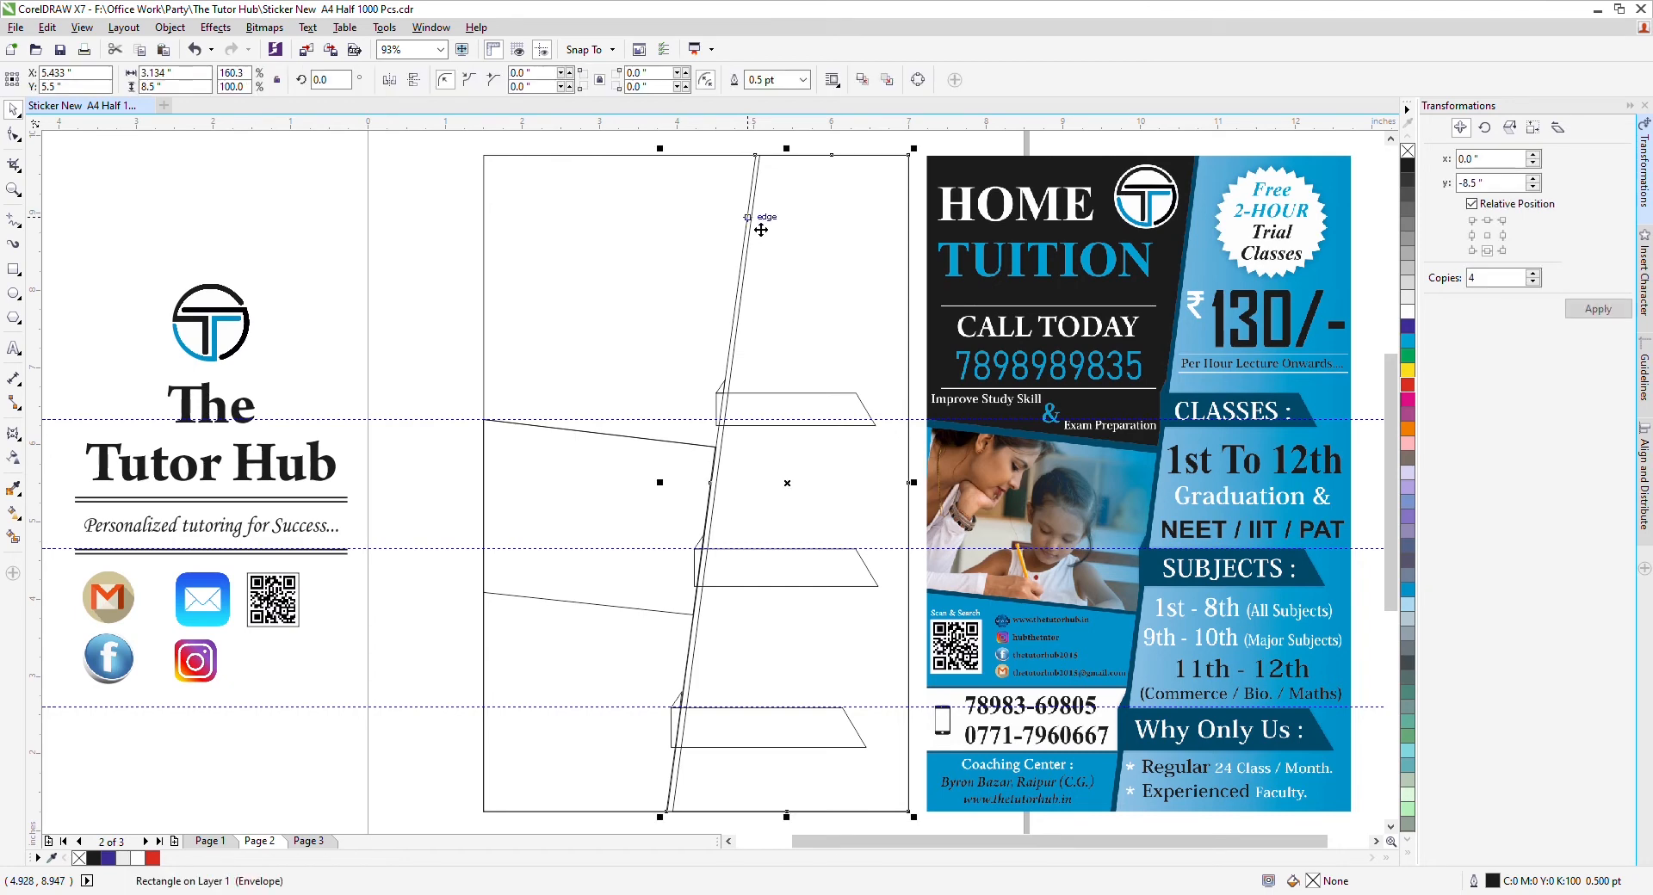
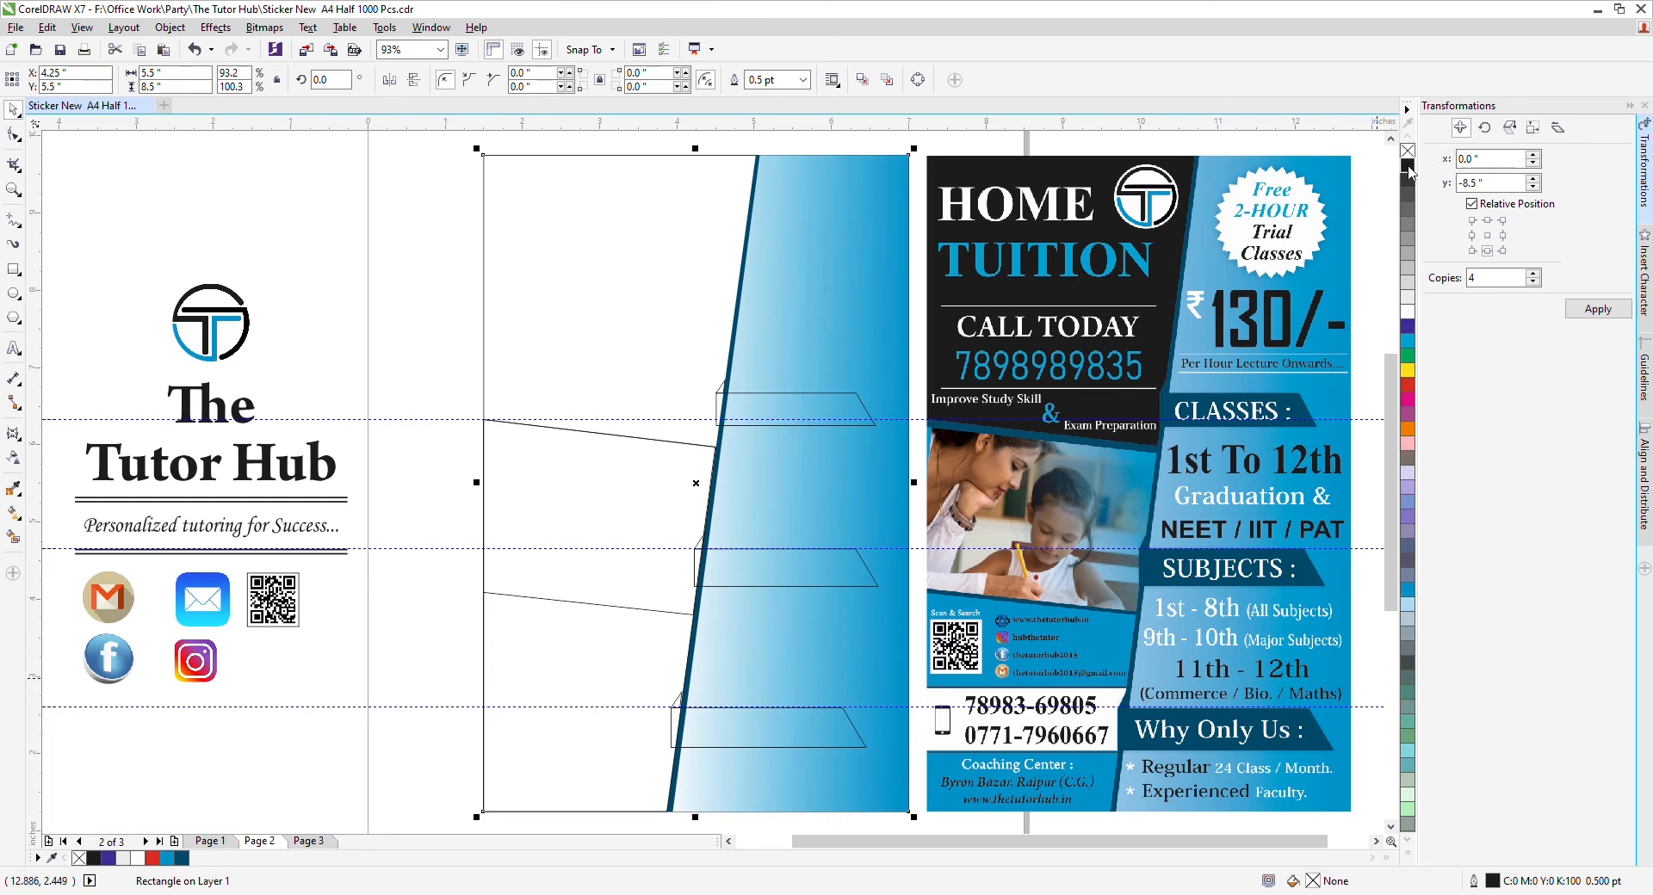
{"action": "left_click", "coordinate": [1408, 165]}
{"action": "right_click", "coordinate": [1407, 150]}
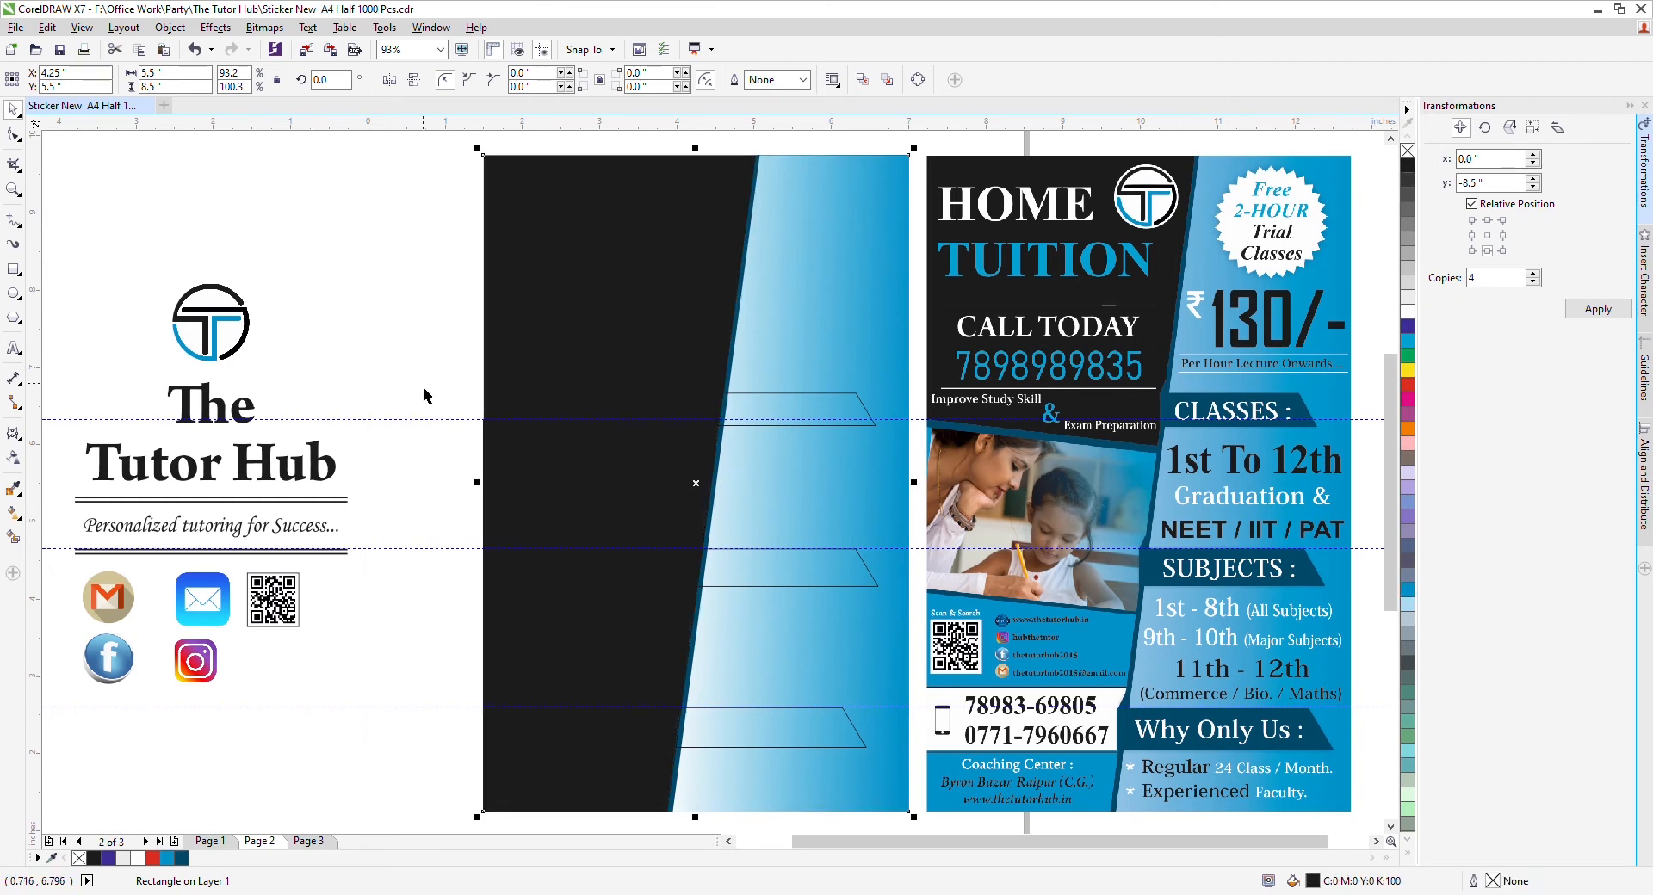
Fill the three banners, their fold triangles, the photo area and the panel behind it with white.
{"action": "left_click_drag", "start_coordinate": [422, 384], "coordinate": [903, 773]}
{"action": "scroll", "coordinate": [688, 770], "scroll_direction": "down", "scroll_amount": 1}
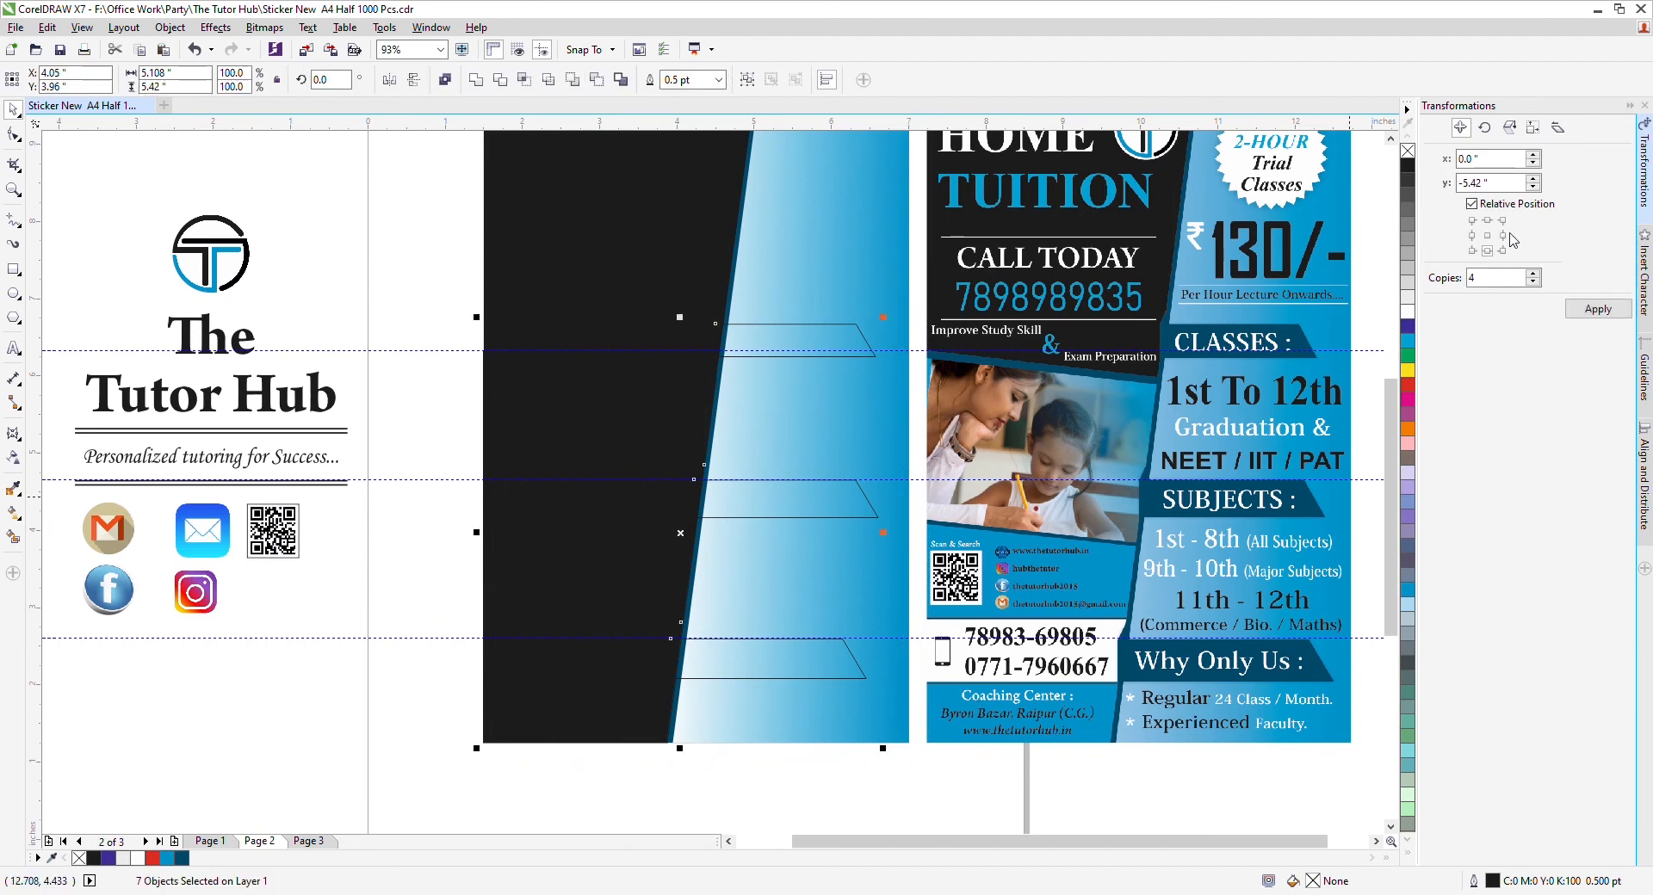
{"action": "left_click", "coordinate": [1408, 313]}
{"action": "left_click", "coordinate": [448, 272]}
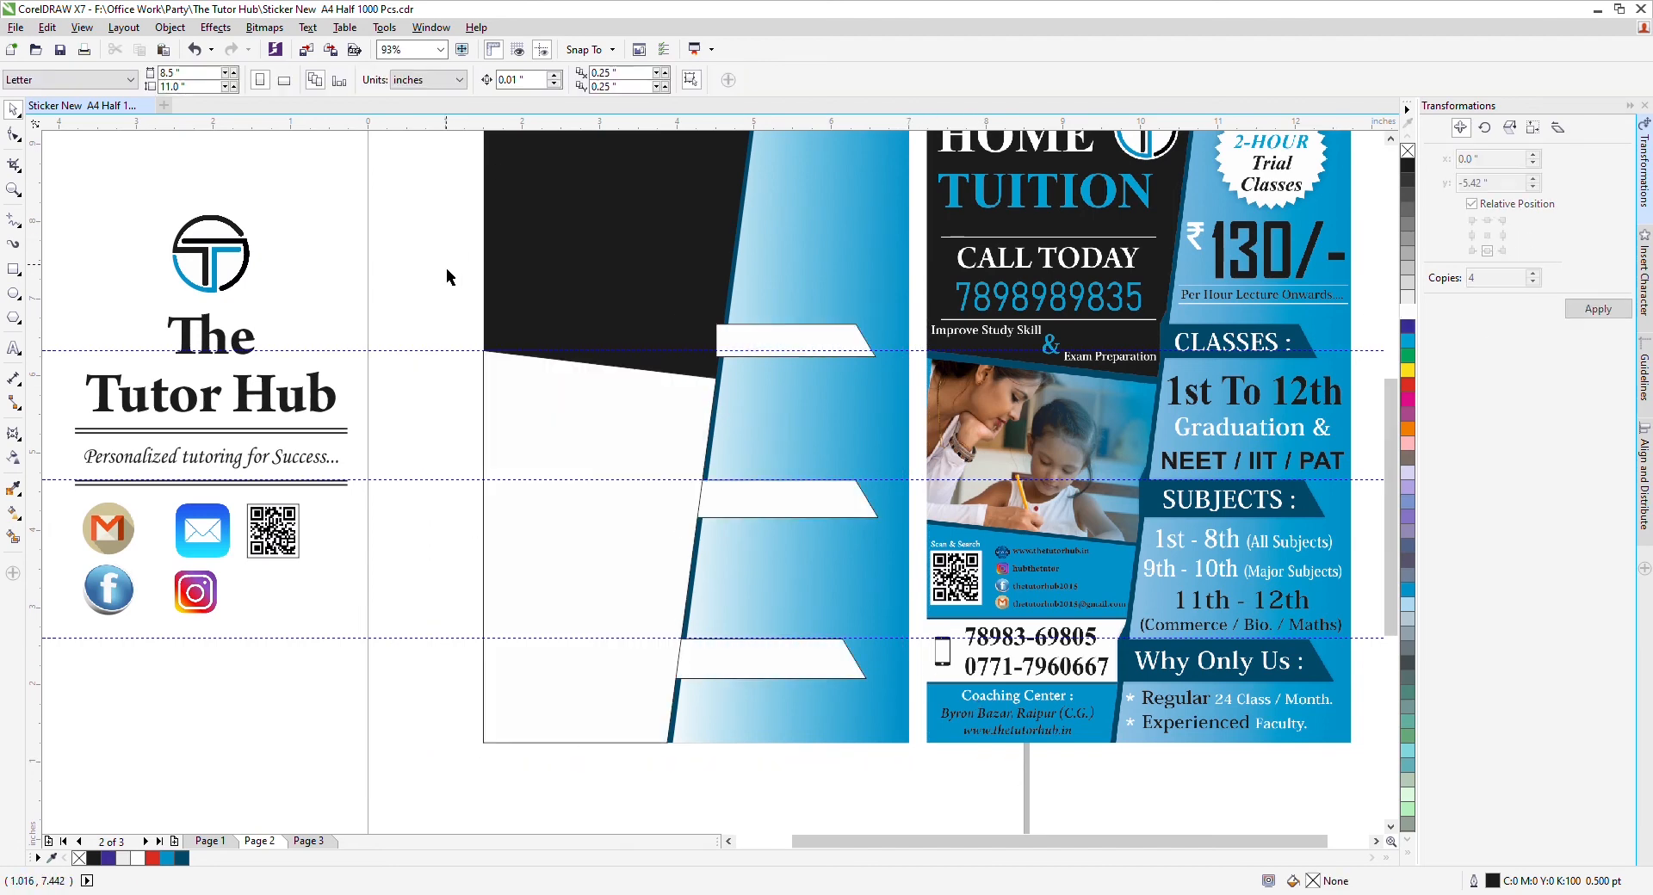
Change the background rectangle's fill to rich black, C100 M100 Y100 K100.
{"action": "scroll", "coordinate": [446, 276], "scroll_direction": "up", "scroll_amount": 1}
{"action": "left_click", "coordinate": [501, 291]}
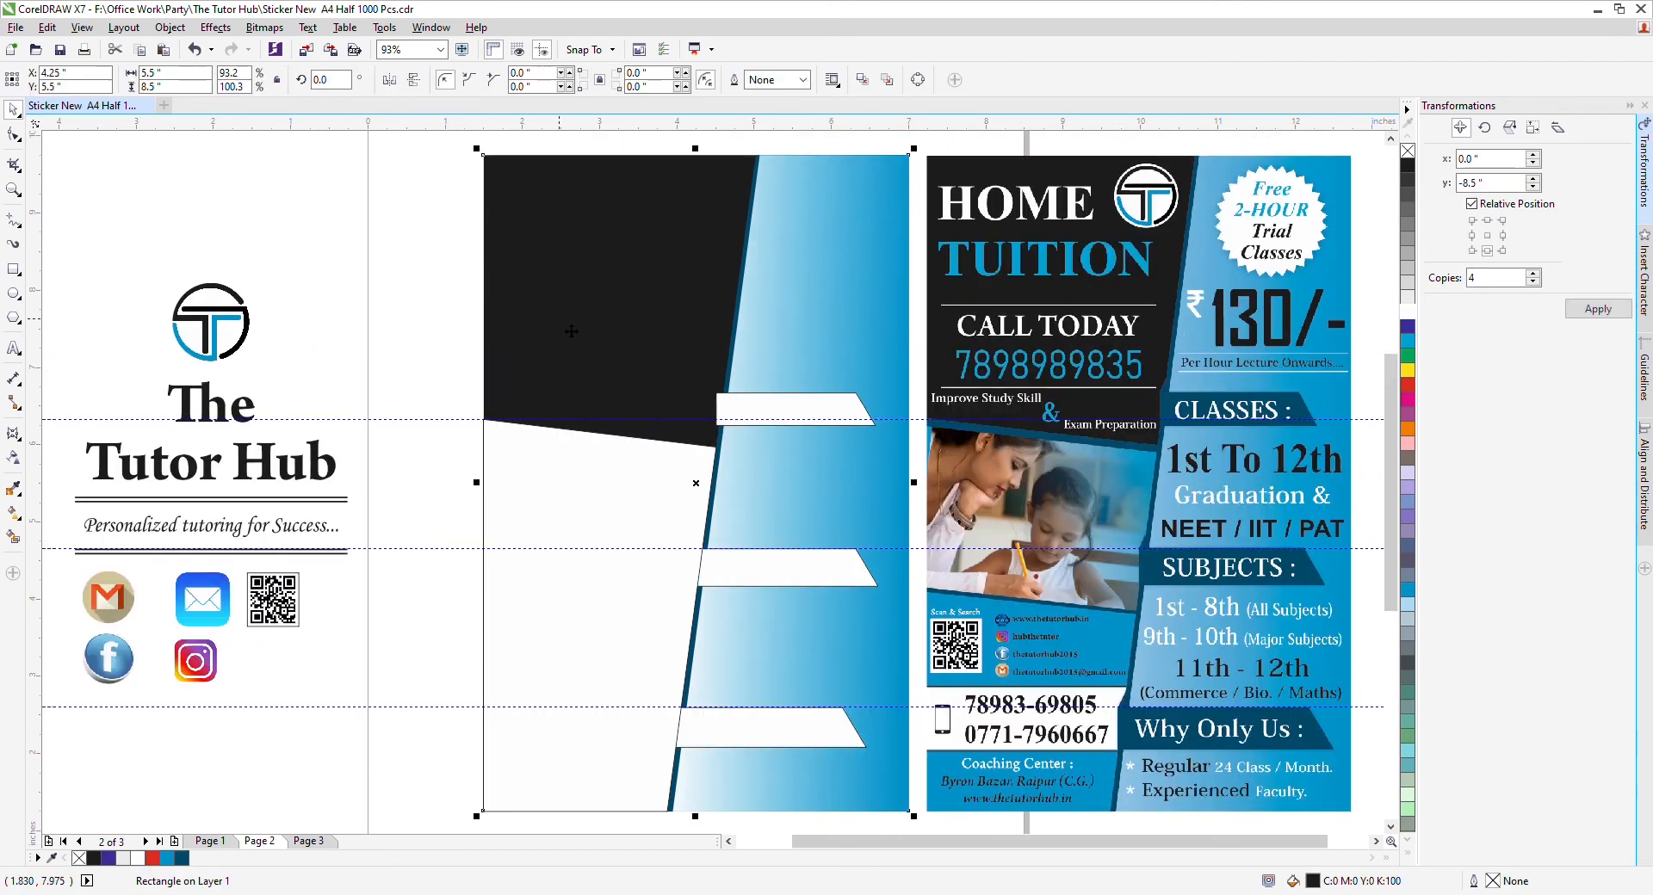
{"action": "double_click", "coordinate": [1305, 883]}
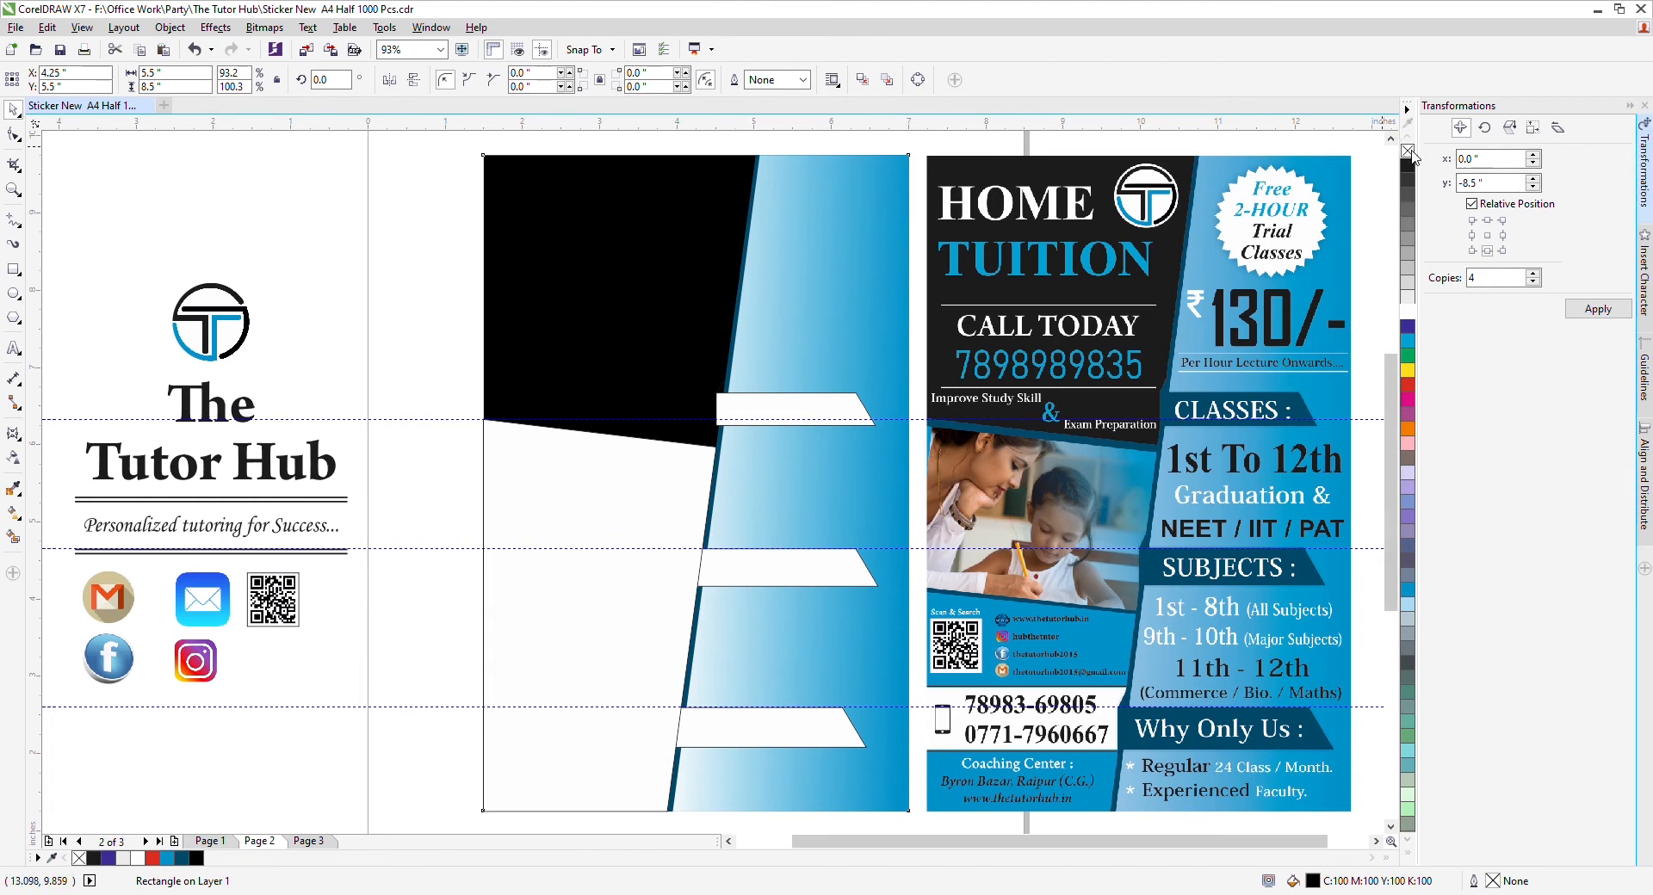
{"action": "left_click", "coordinate": [353, 255]}
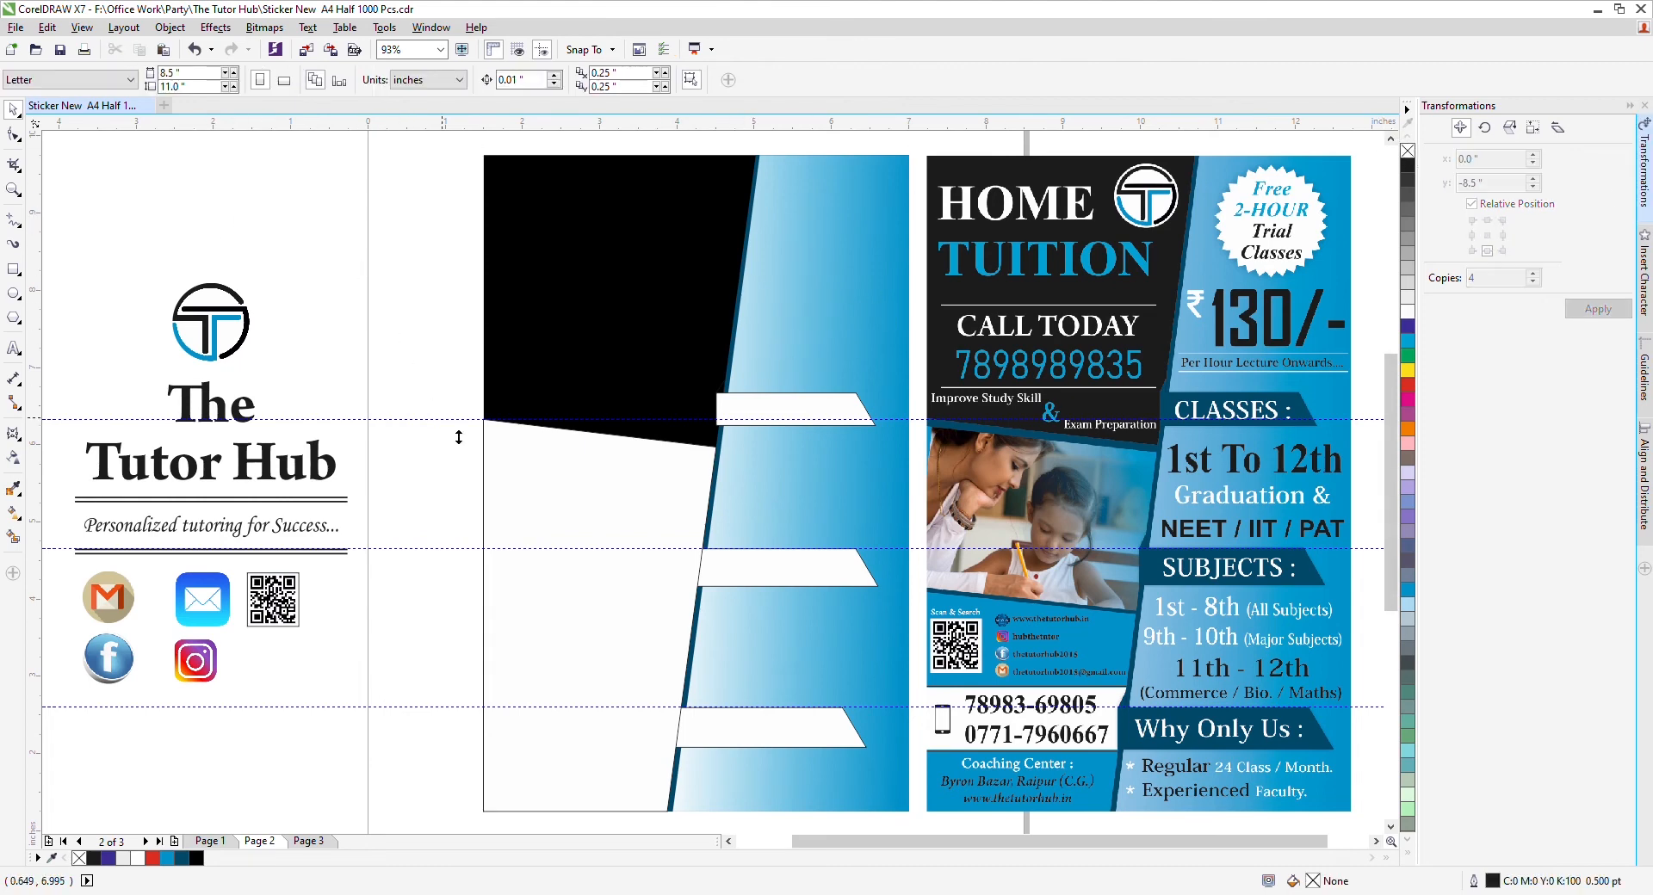
Bring the photo area and the two lower fold triangles in front of the white panel beneath the black area.
{"action": "left_click", "coordinate": [511, 448]}
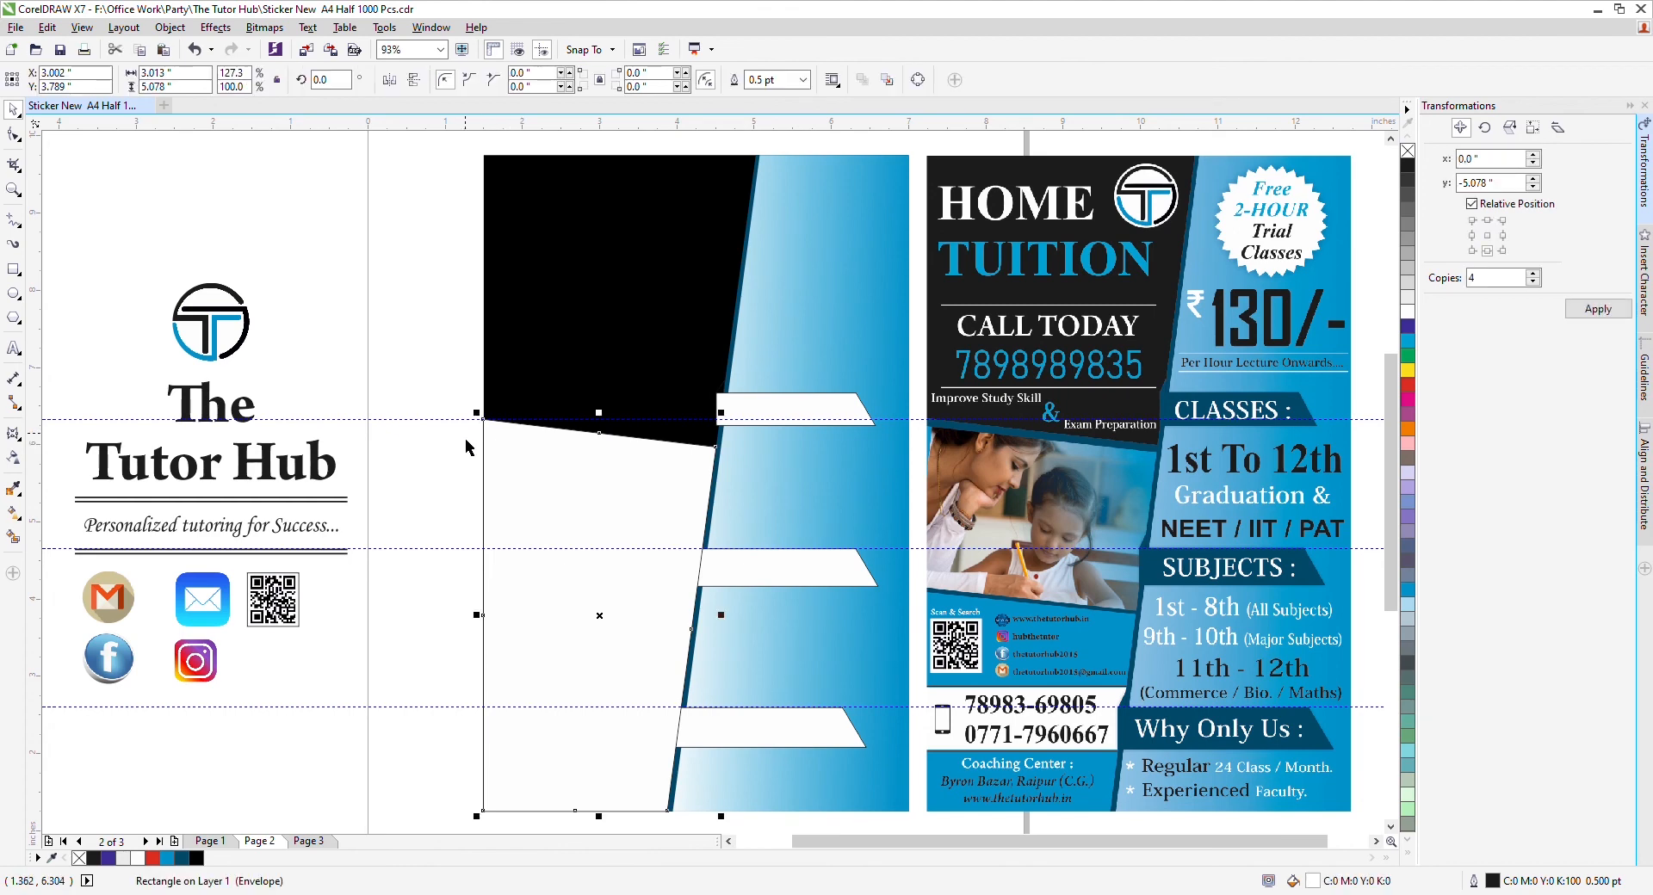
{"action": "left_click_drag", "start_coordinate": [443, 387], "coordinate": [792, 768]}
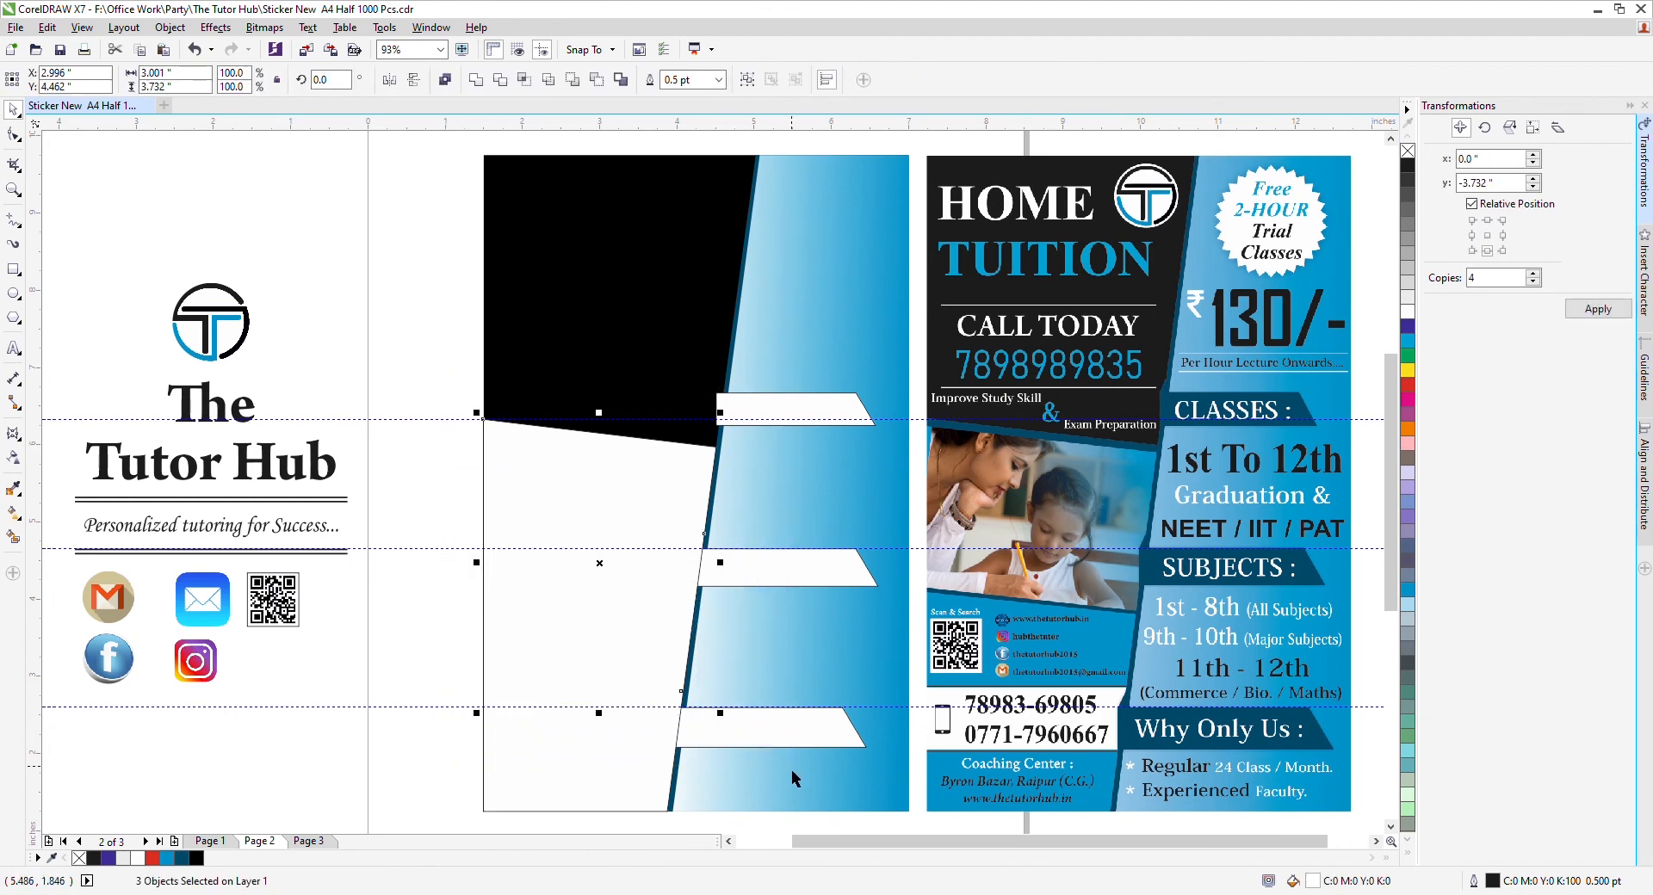
{"action": "left_click", "coordinate": [402, 325]}
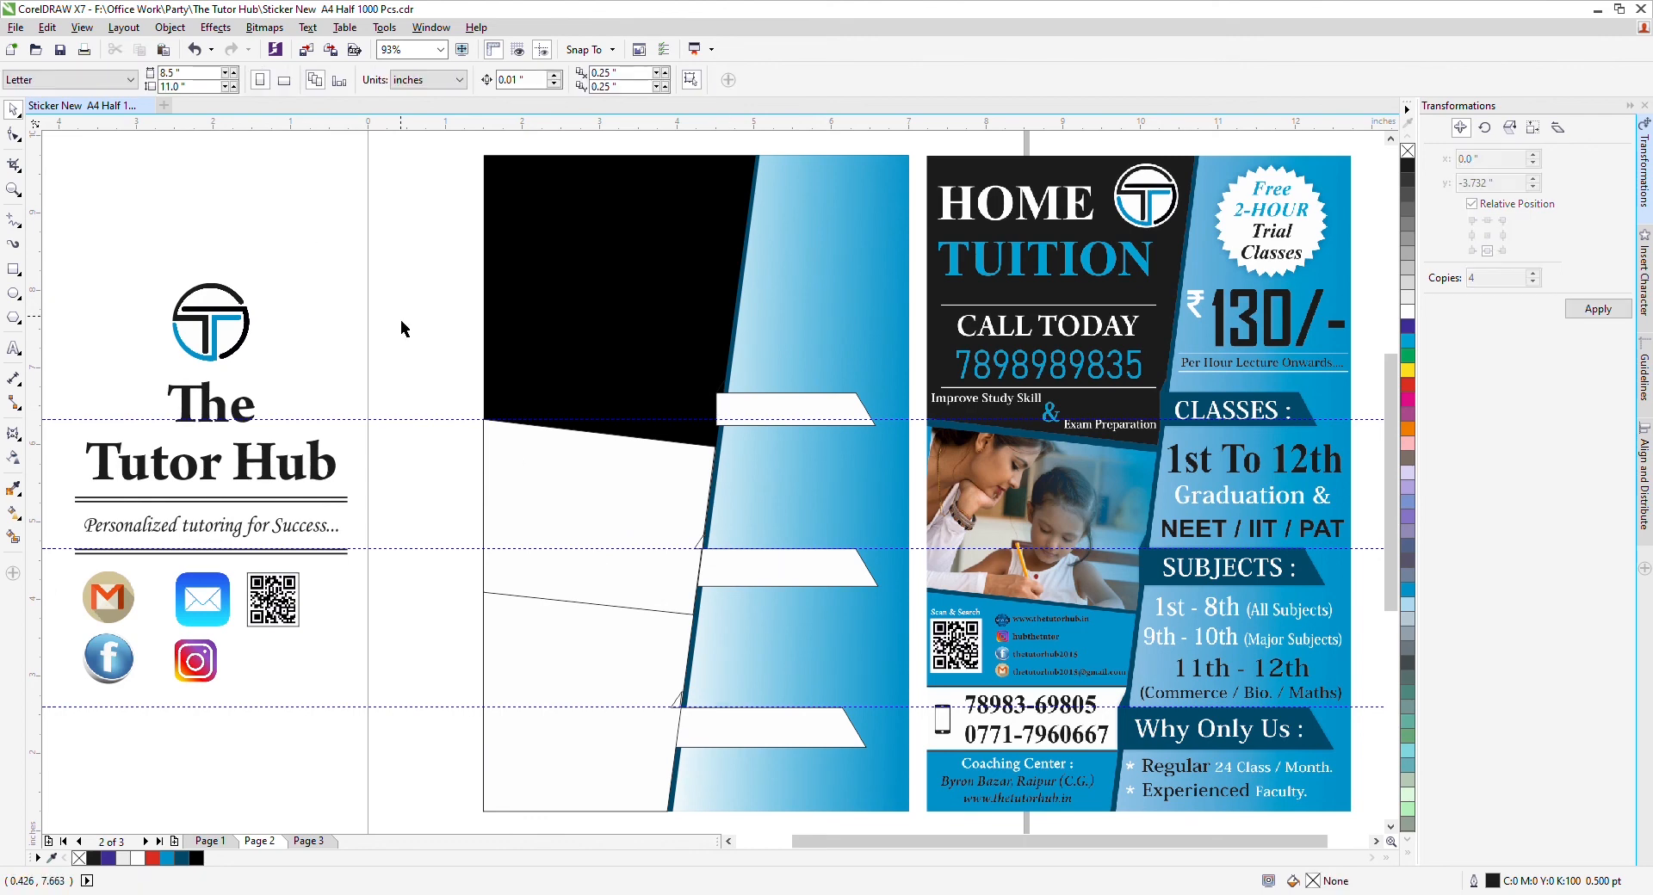
Give the photo area a dark blue outline, C95 M45 Y15 K49, with a width of 3 pt.
{"action": "left_click", "coordinate": [519, 491]}
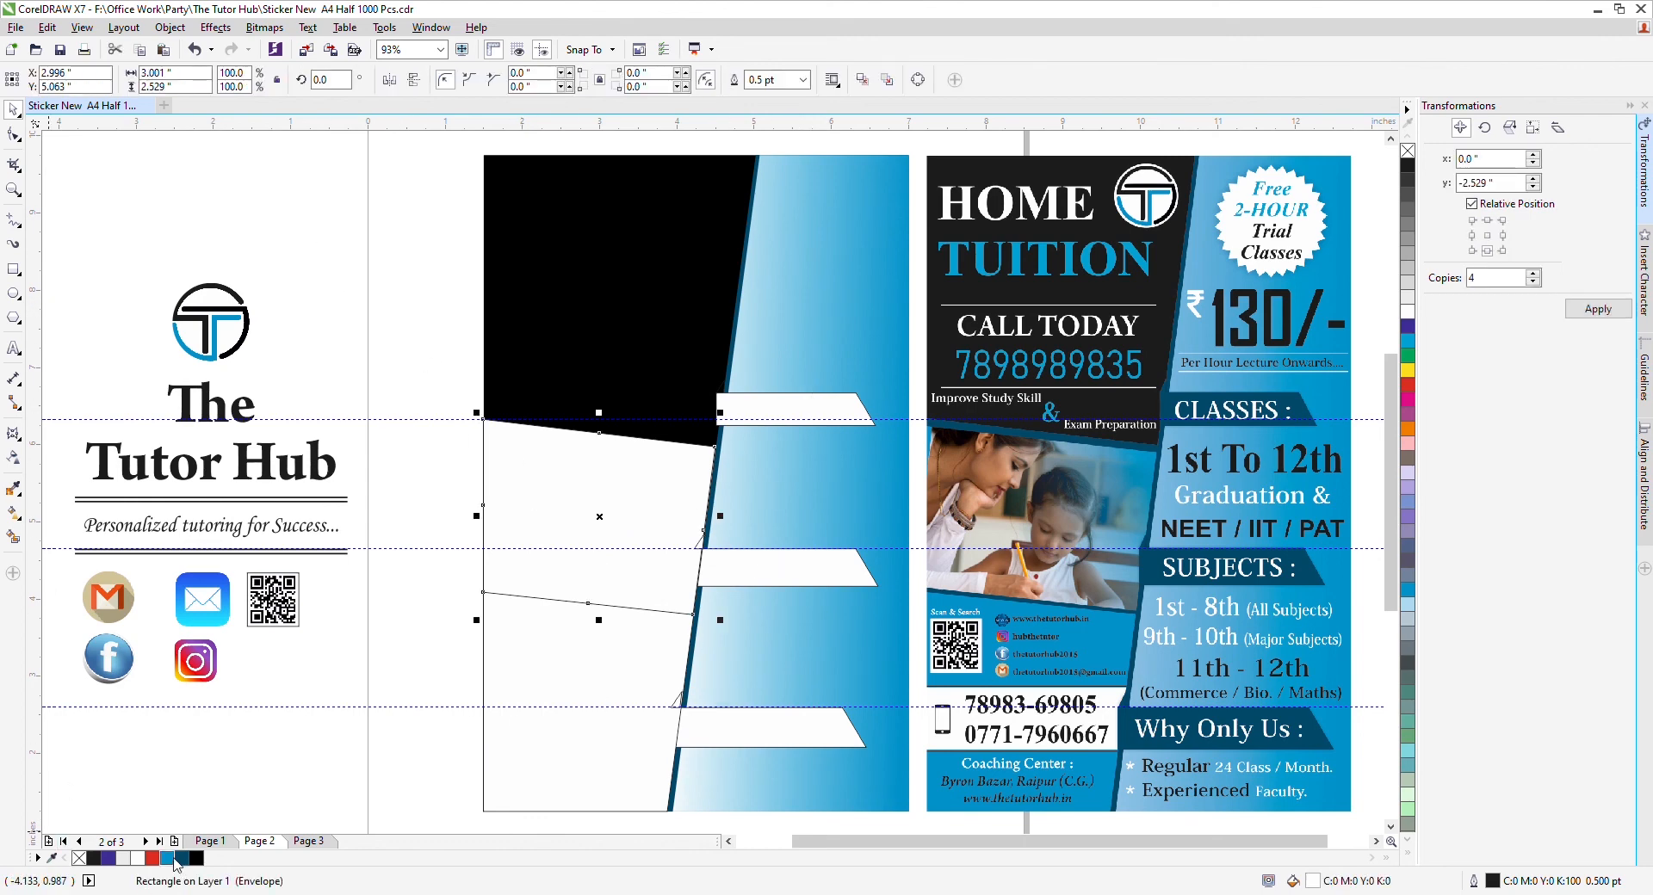
{"action": "right_click", "coordinate": [182, 858]}
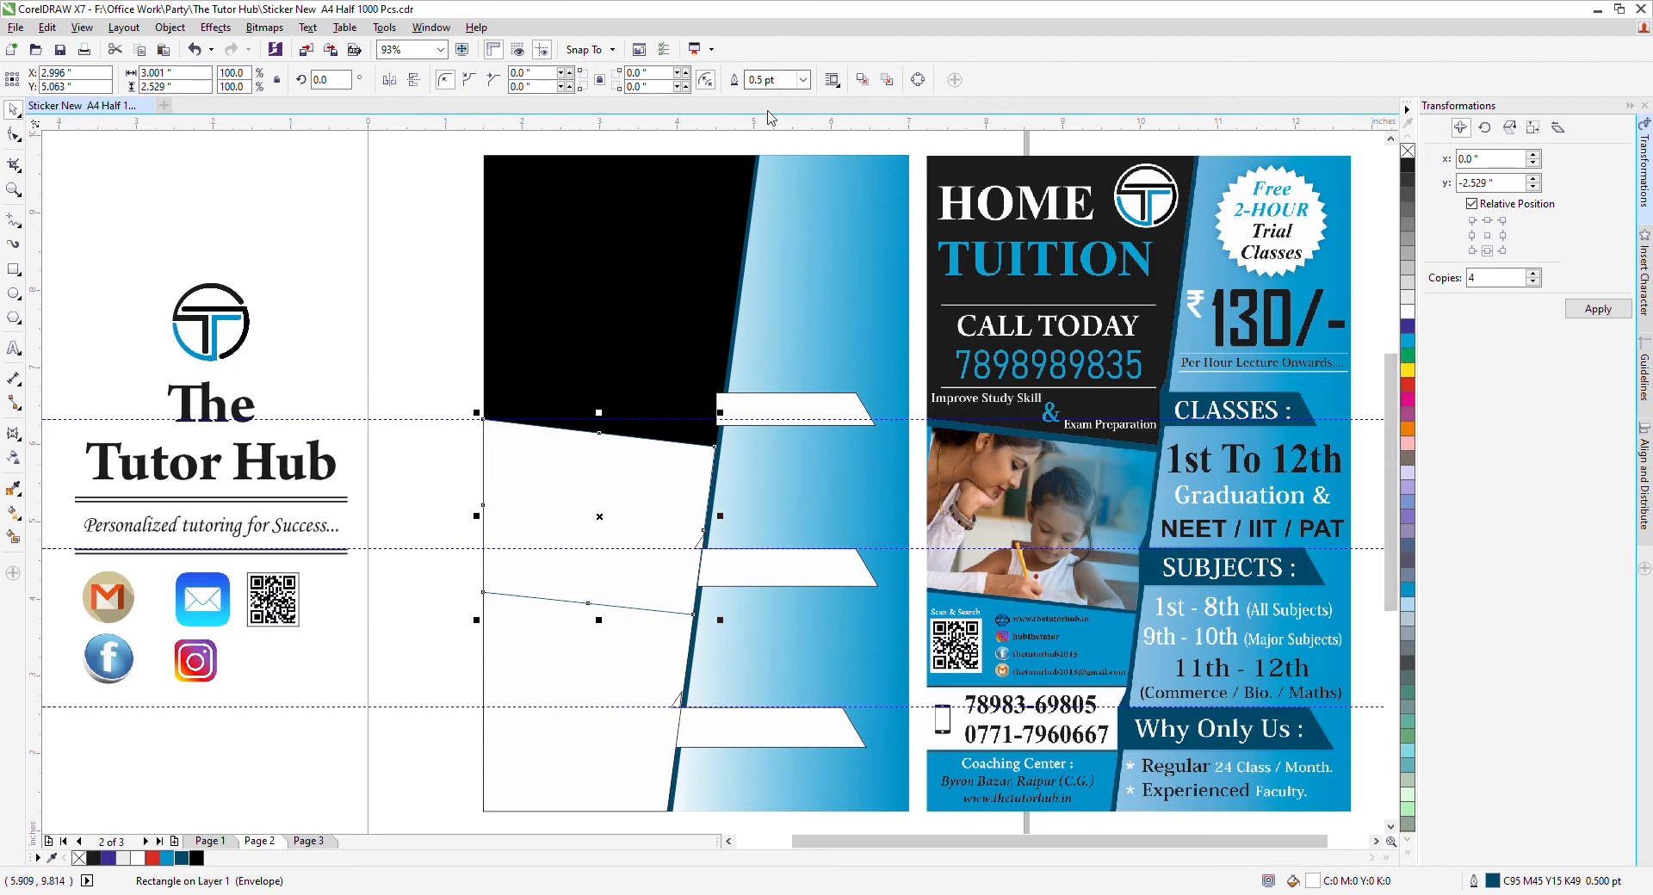
{"action": "left_click", "coordinate": [792, 79]}
{"action": "type", "text": "2"}
{"action": "key", "text": "Return"}
{"action": "left_click", "coordinate": [794, 80]}
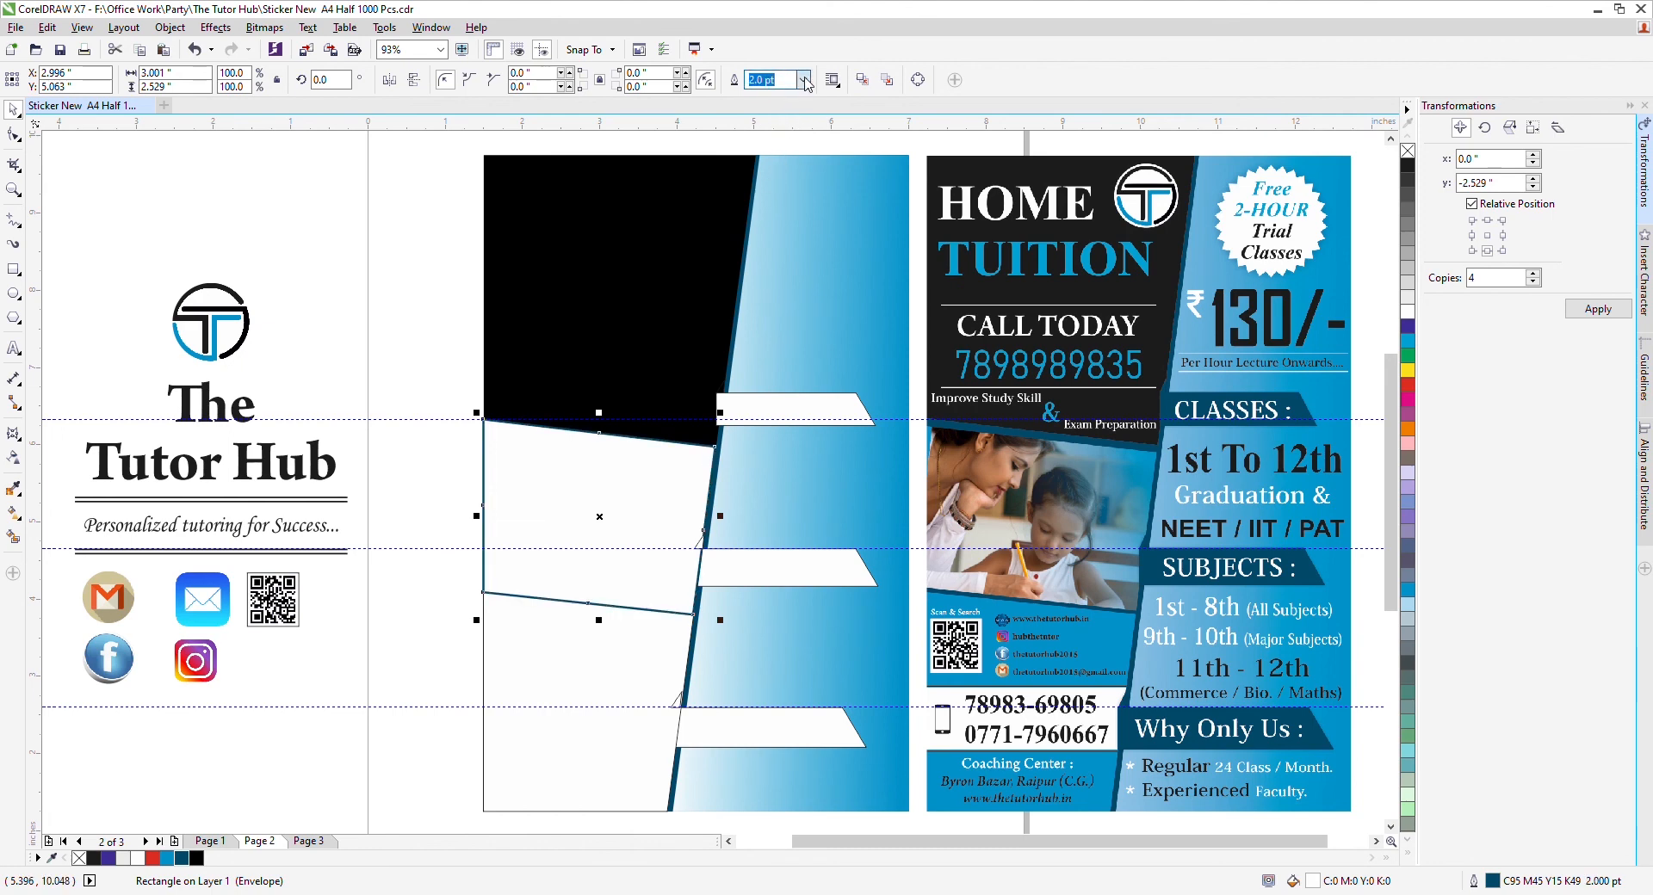
{"action": "left_click", "coordinate": [298, 287]}
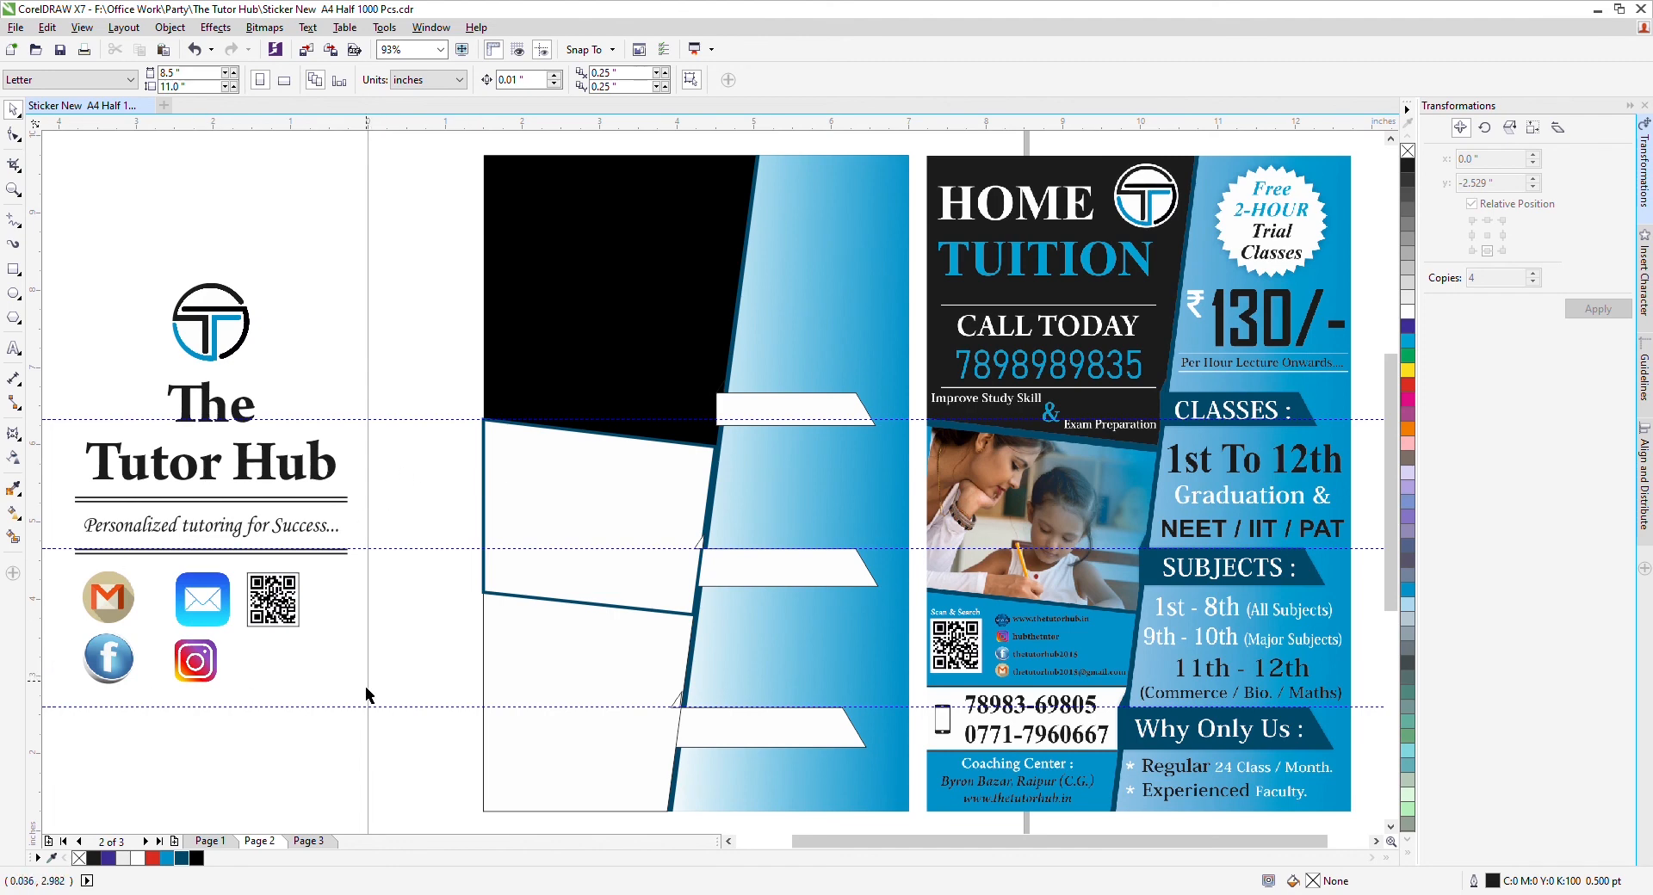
PowerClip the photo area inside the white panel beneath the black area.
{"action": "left_click", "coordinate": [583, 513]}
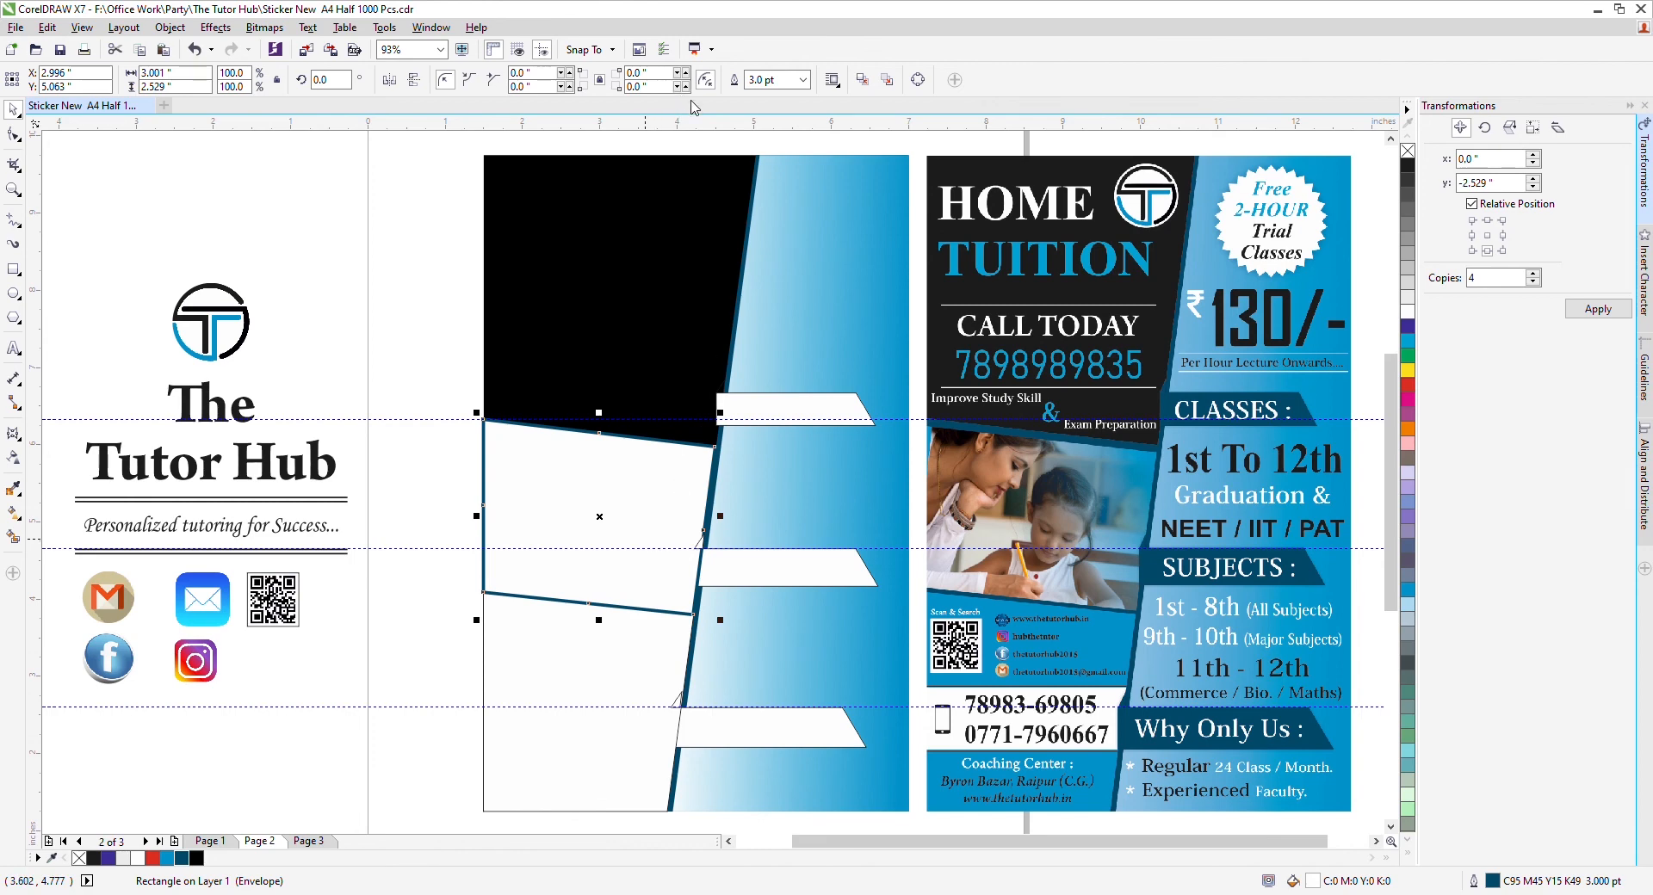
{"action": "key", "text": "Escape"}
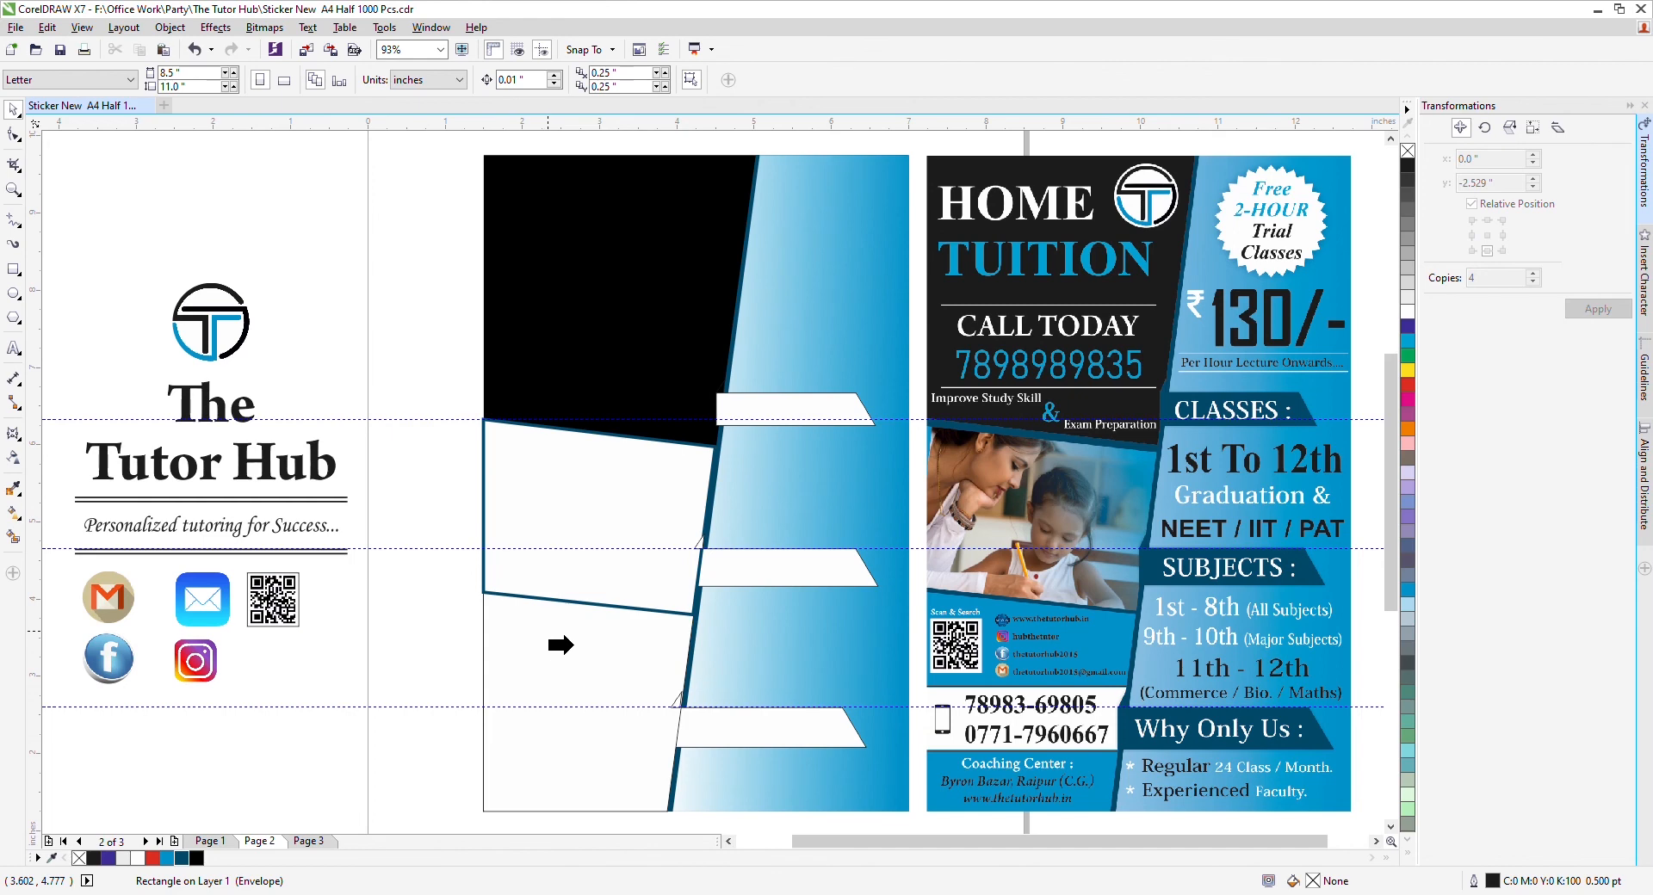
{"action": "left_click", "coordinate": [573, 644]}
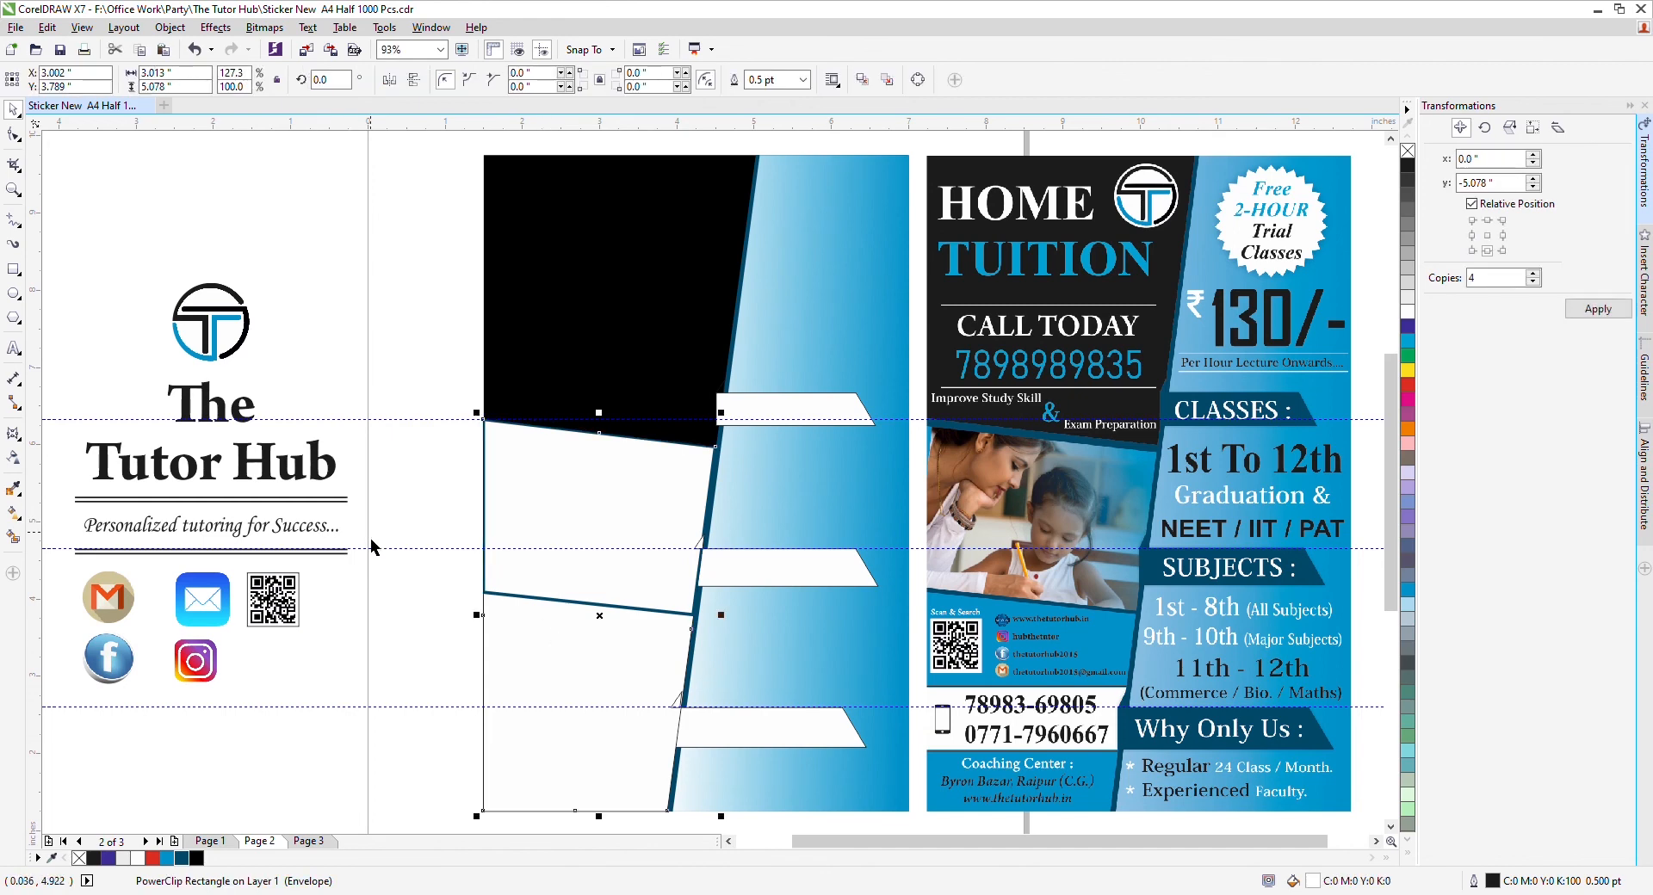
Edit the PowerClip contents to widen the photo frame to about 3.052 inches, pushing its vertical outline past the panel's edge, and finish editing.
{"action": "left_click", "coordinate": [494, 493], "text": "ctrl"}
{"action": "scroll", "coordinate": [491, 492], "scroll_direction": "up", "scroll_amount": 2}
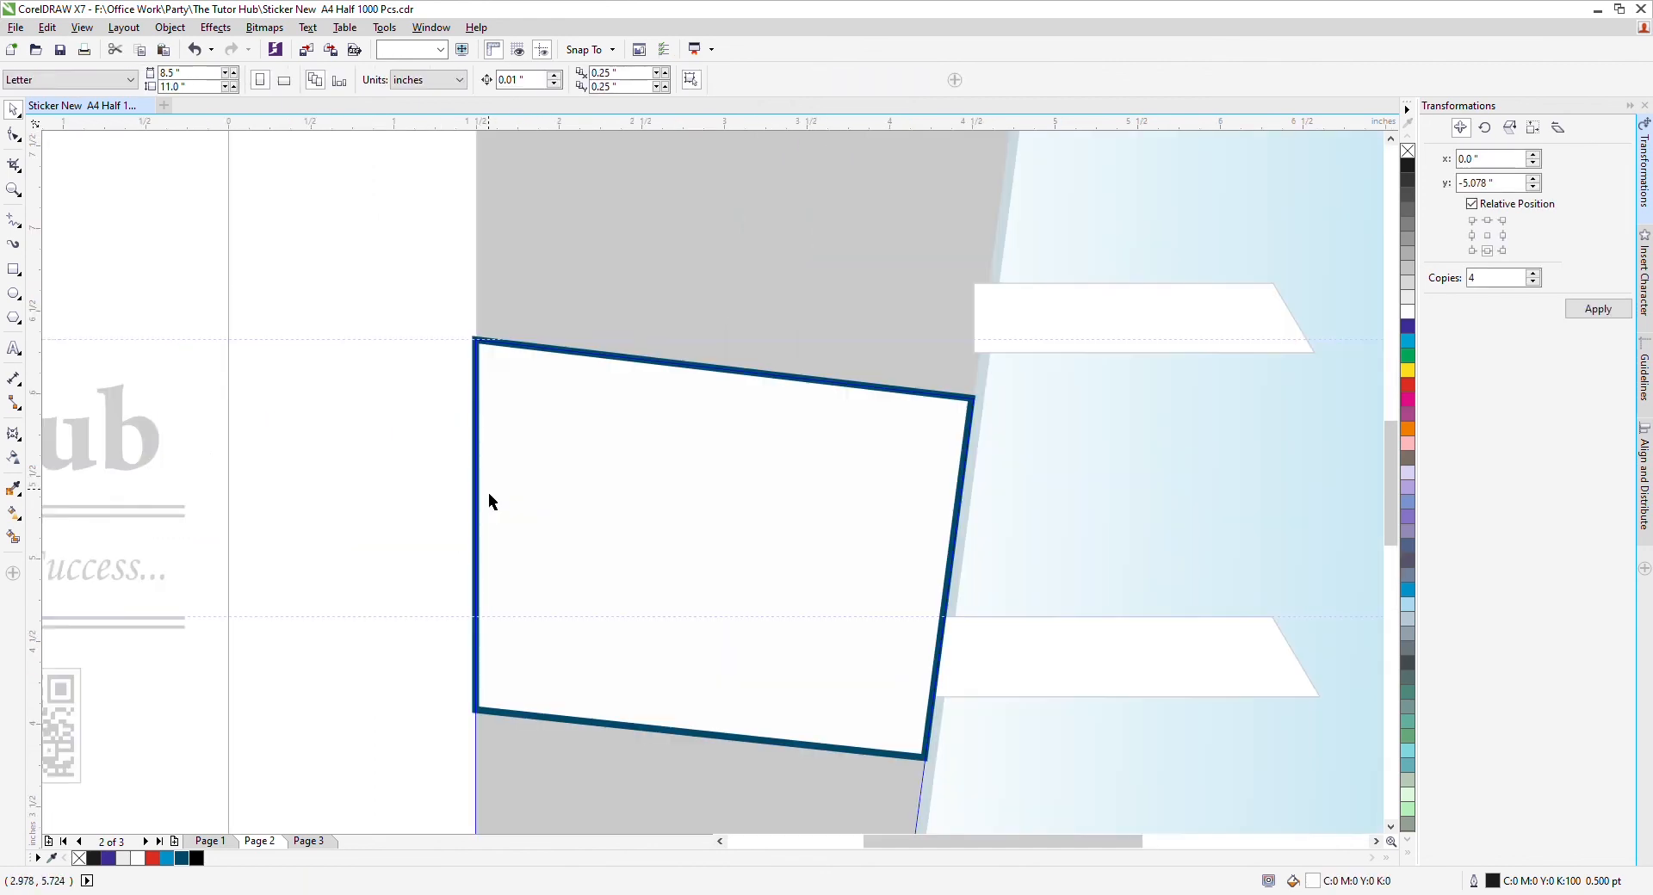
{"action": "left_click", "coordinate": [486, 504]}
{"action": "scroll", "coordinate": [488, 508], "scroll_direction": "up", "scroll_amount": 2}
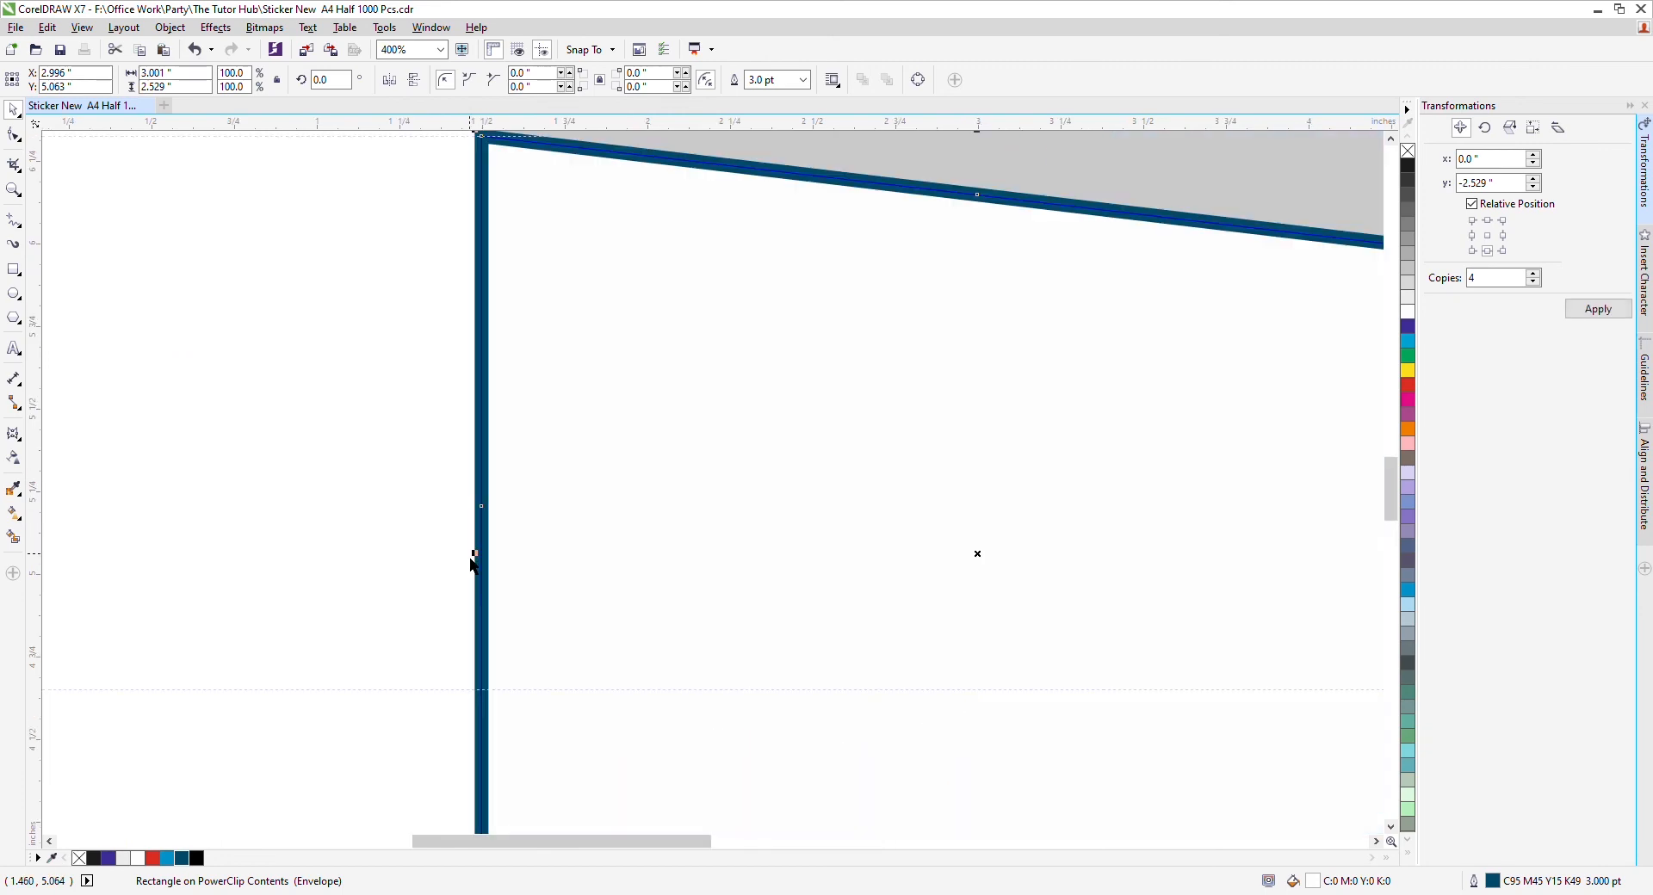
{"action": "left_click_drag", "start_coordinate": [489, 567], "coordinate": [480, 565]}
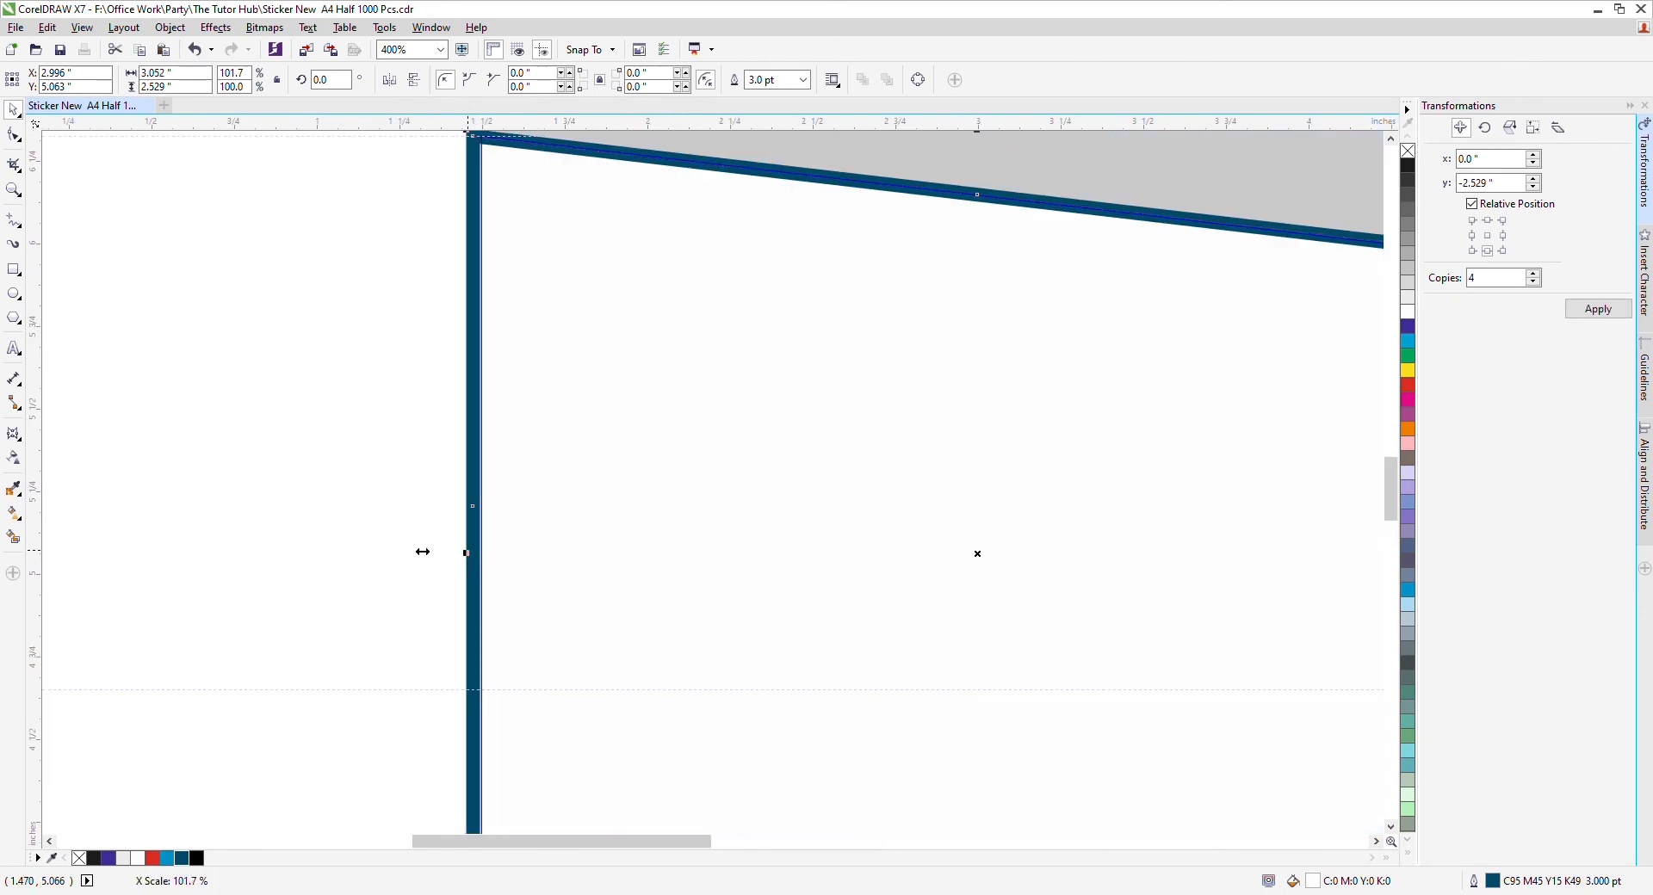
{"action": "left_click", "coordinate": [394, 538], "text": "ctrl"}
{"action": "key", "text": "F4"}
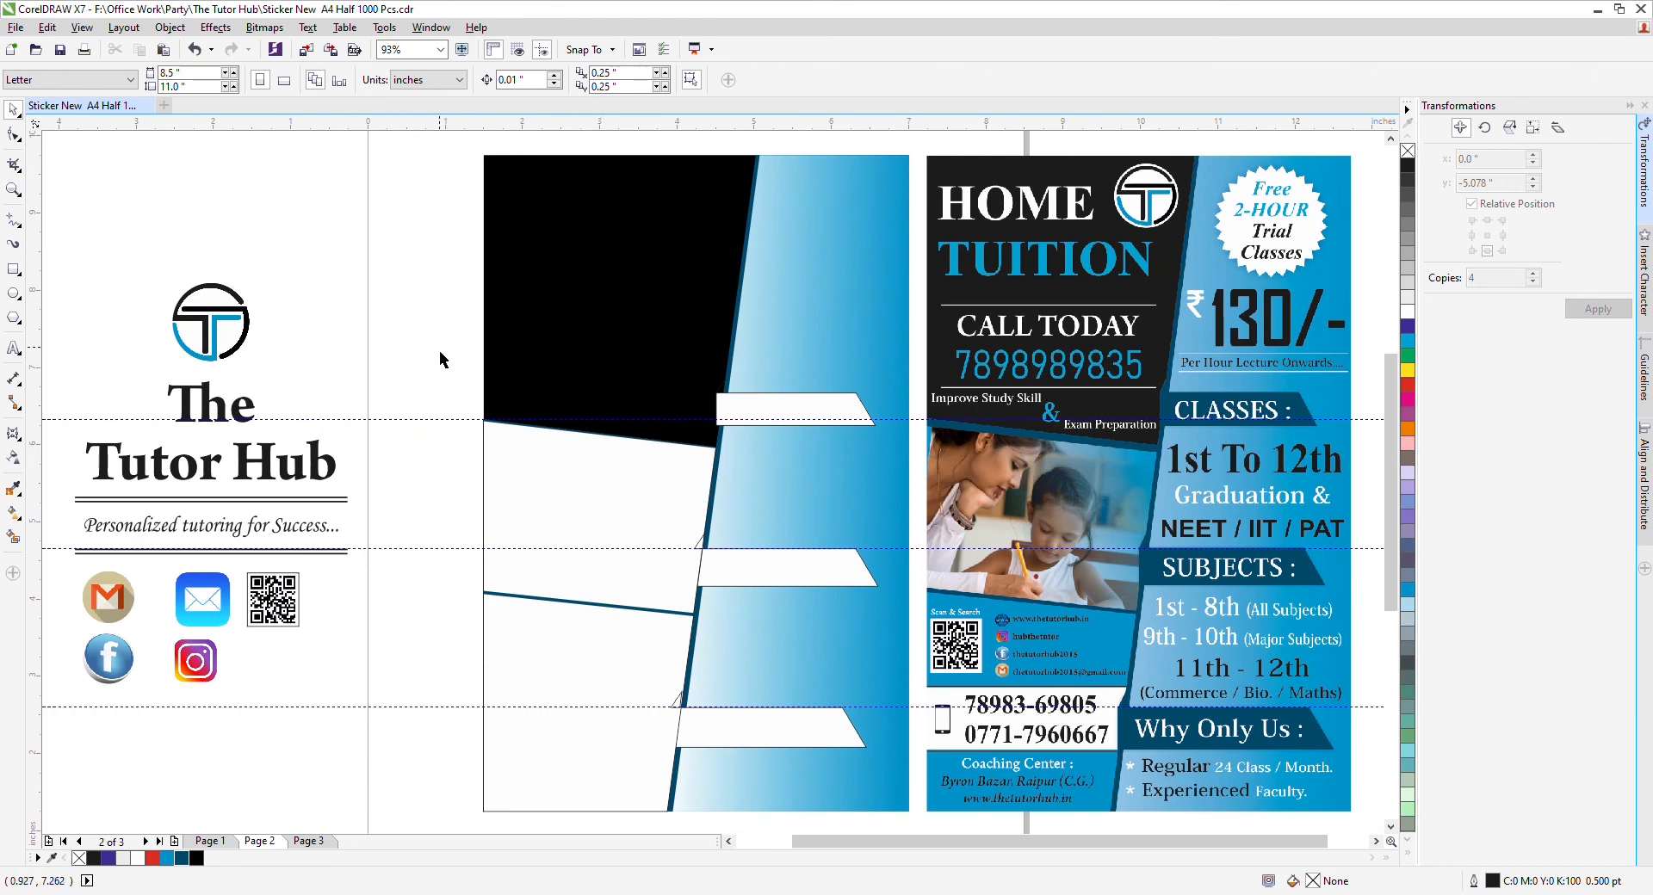
Give the white panel beneath the black area a fountain fill, with a medium blue added in the middle of the light blue gradient.
{"action": "left_click", "coordinate": [545, 643]}
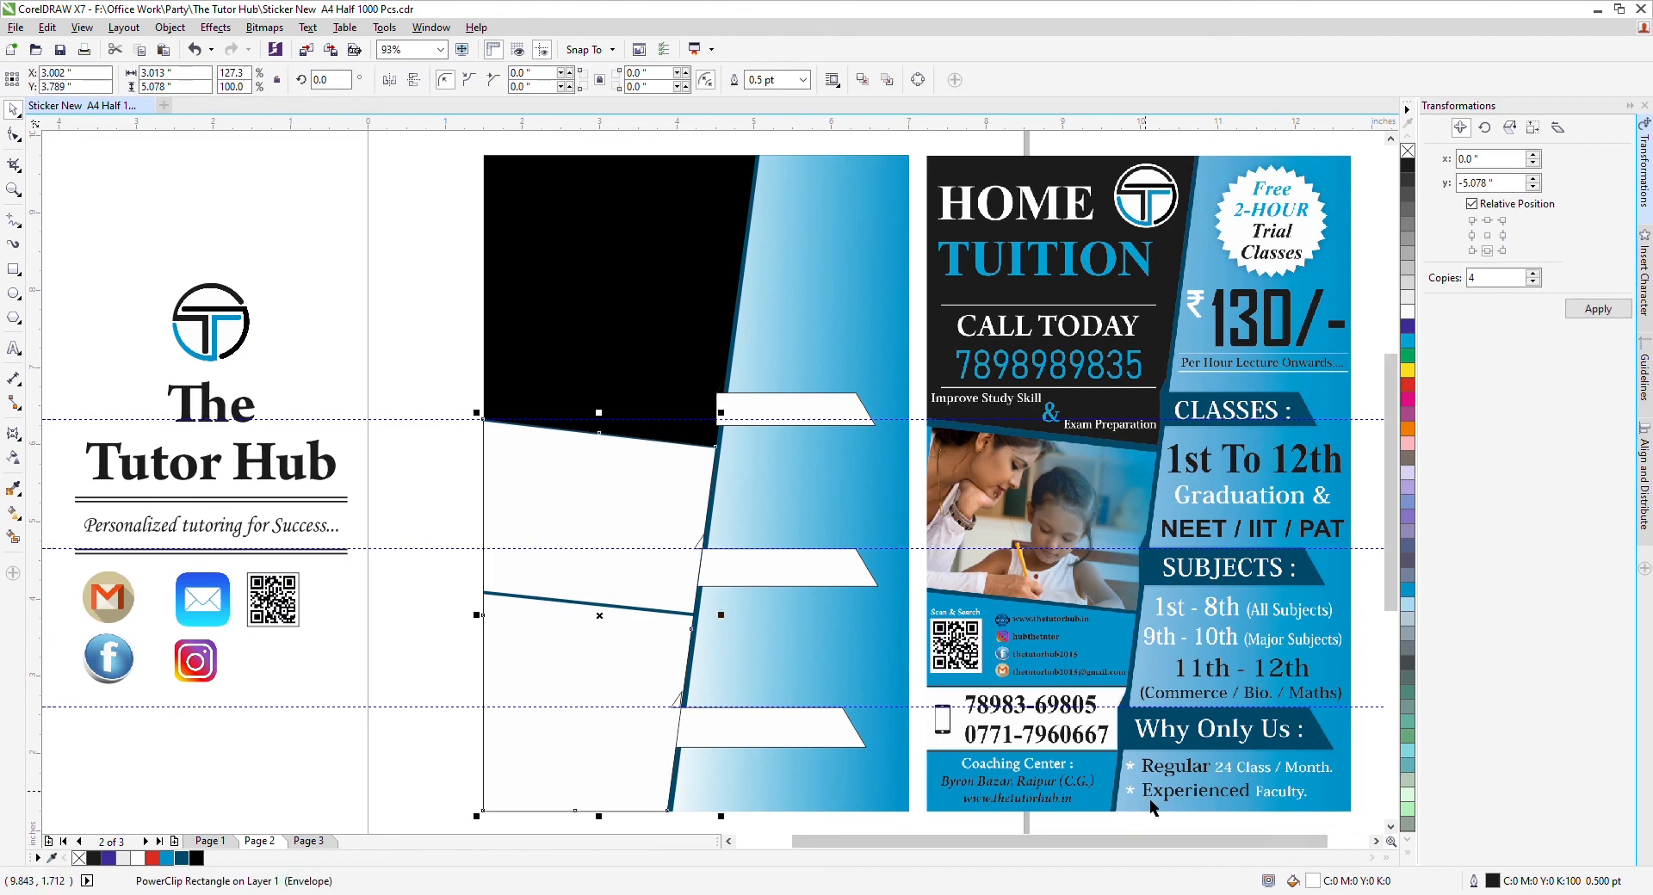
{"action": "double_click", "coordinate": [1315, 882]}
{"action": "left_click", "coordinate": [546, 491]}
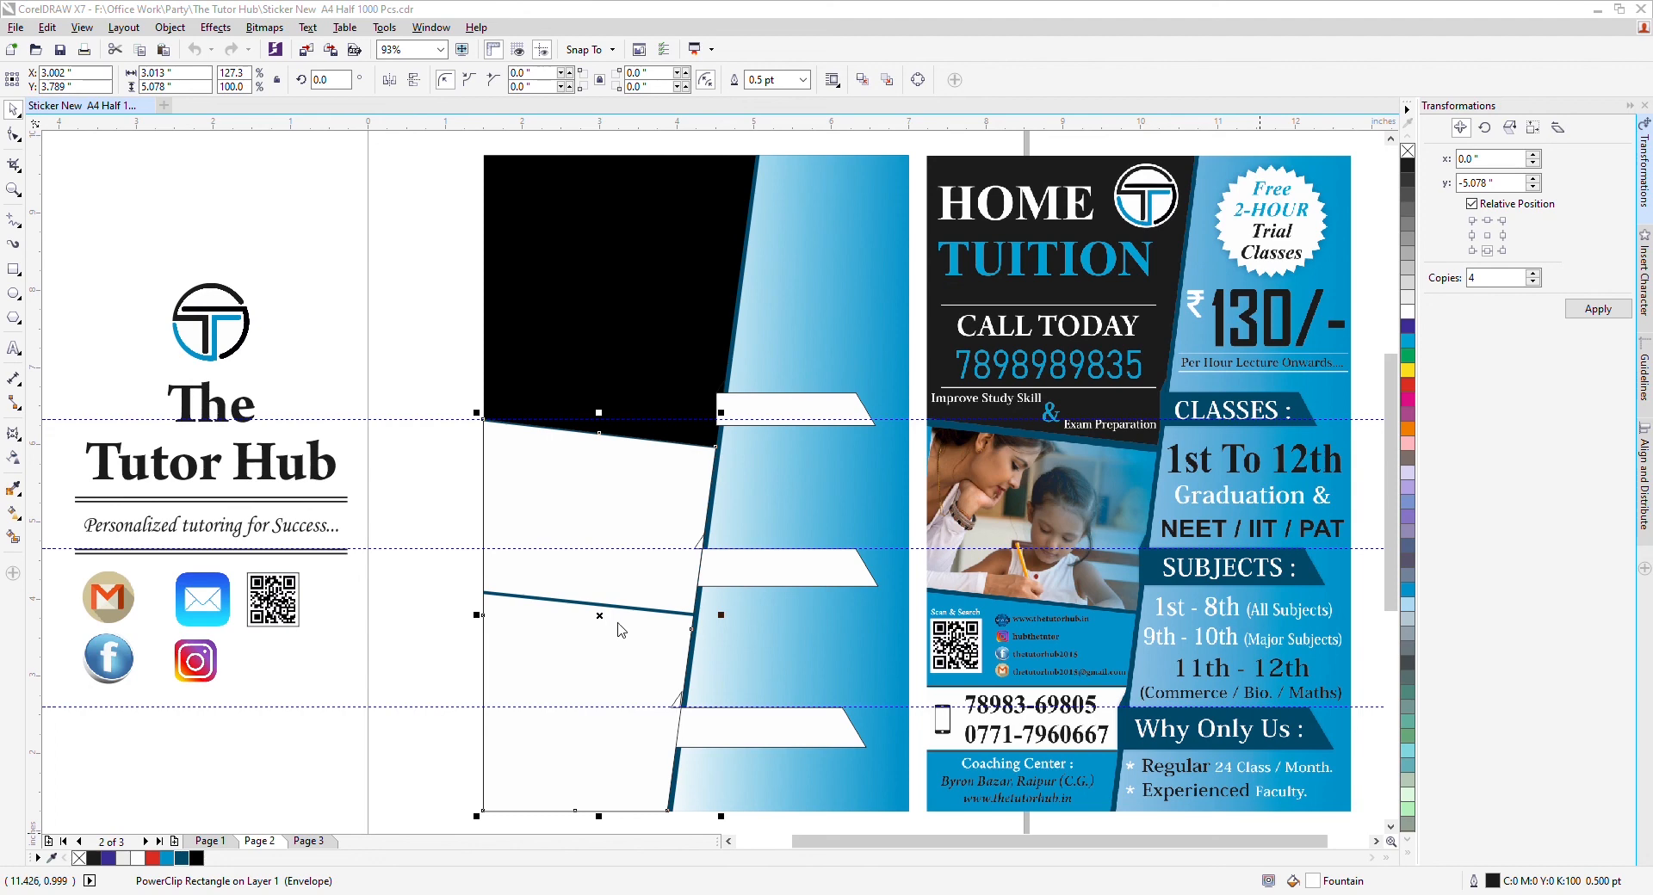
{"action": "left_click", "coordinate": [560, 583]}
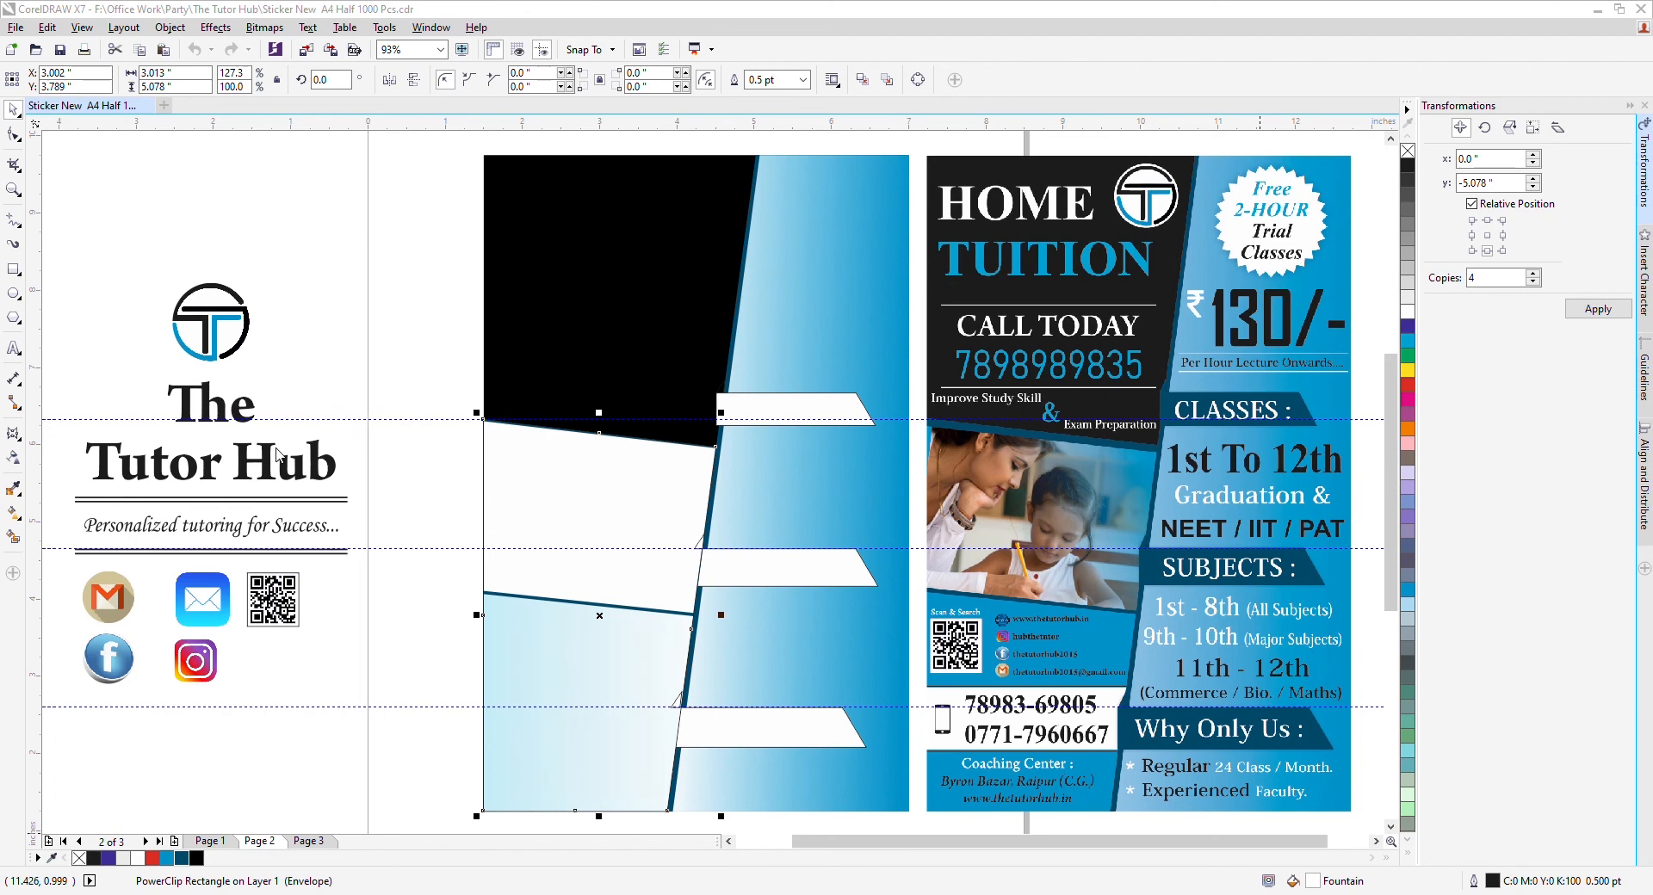
{"action": "left_click", "coordinate": [321, 554]}
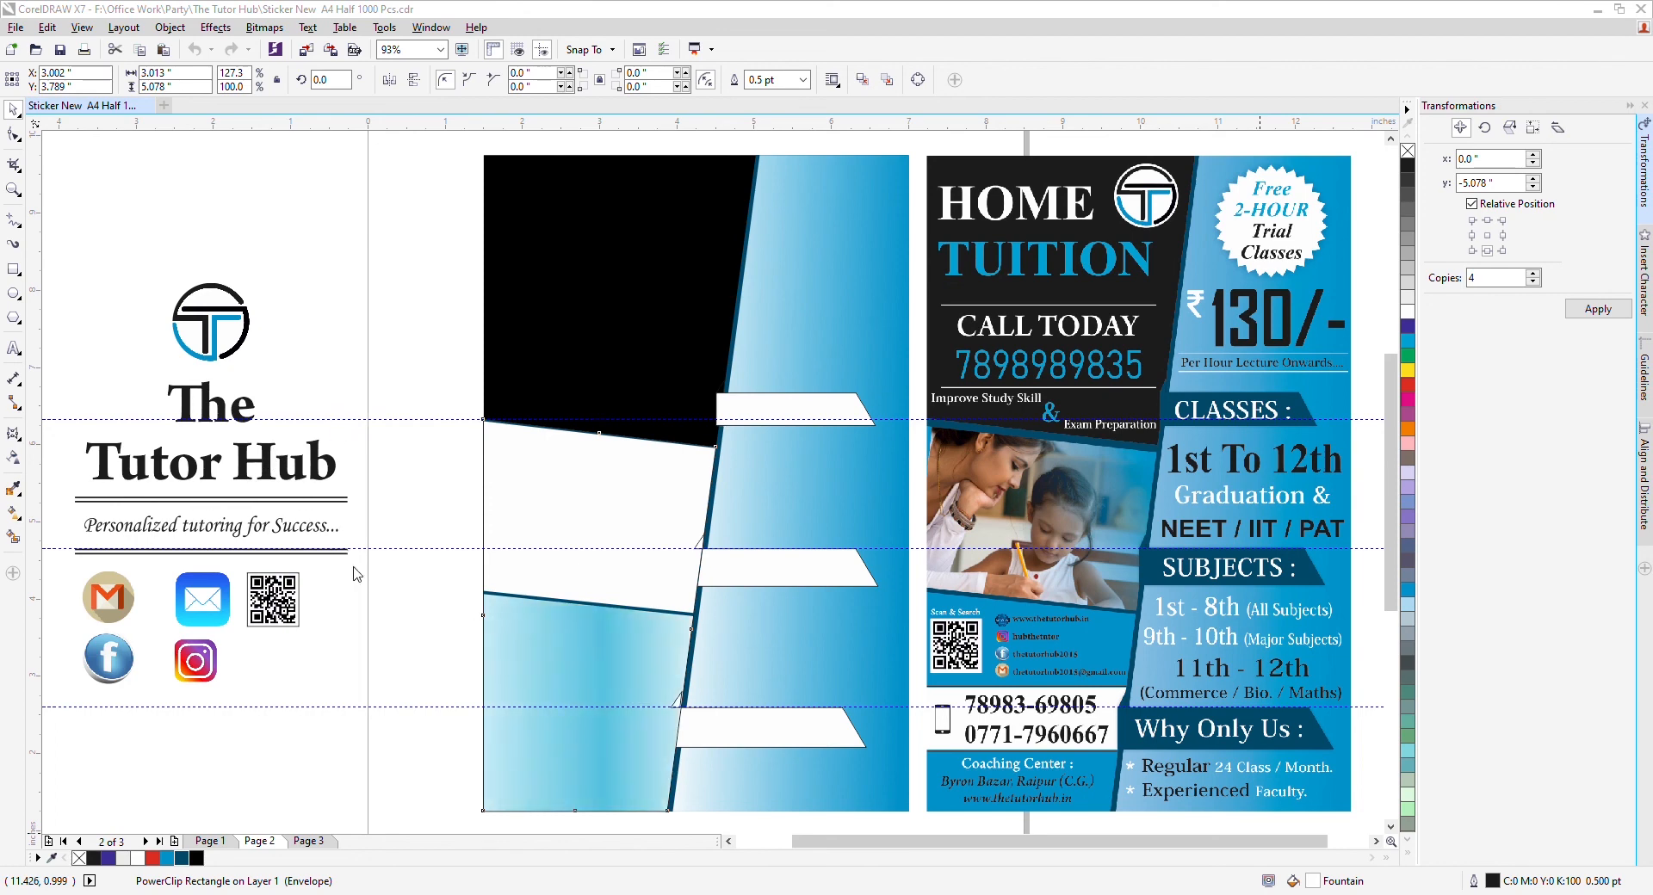
{"action": "left_click", "coordinate": [355, 571]}
{"action": "left_click", "coordinate": [362, 592]}
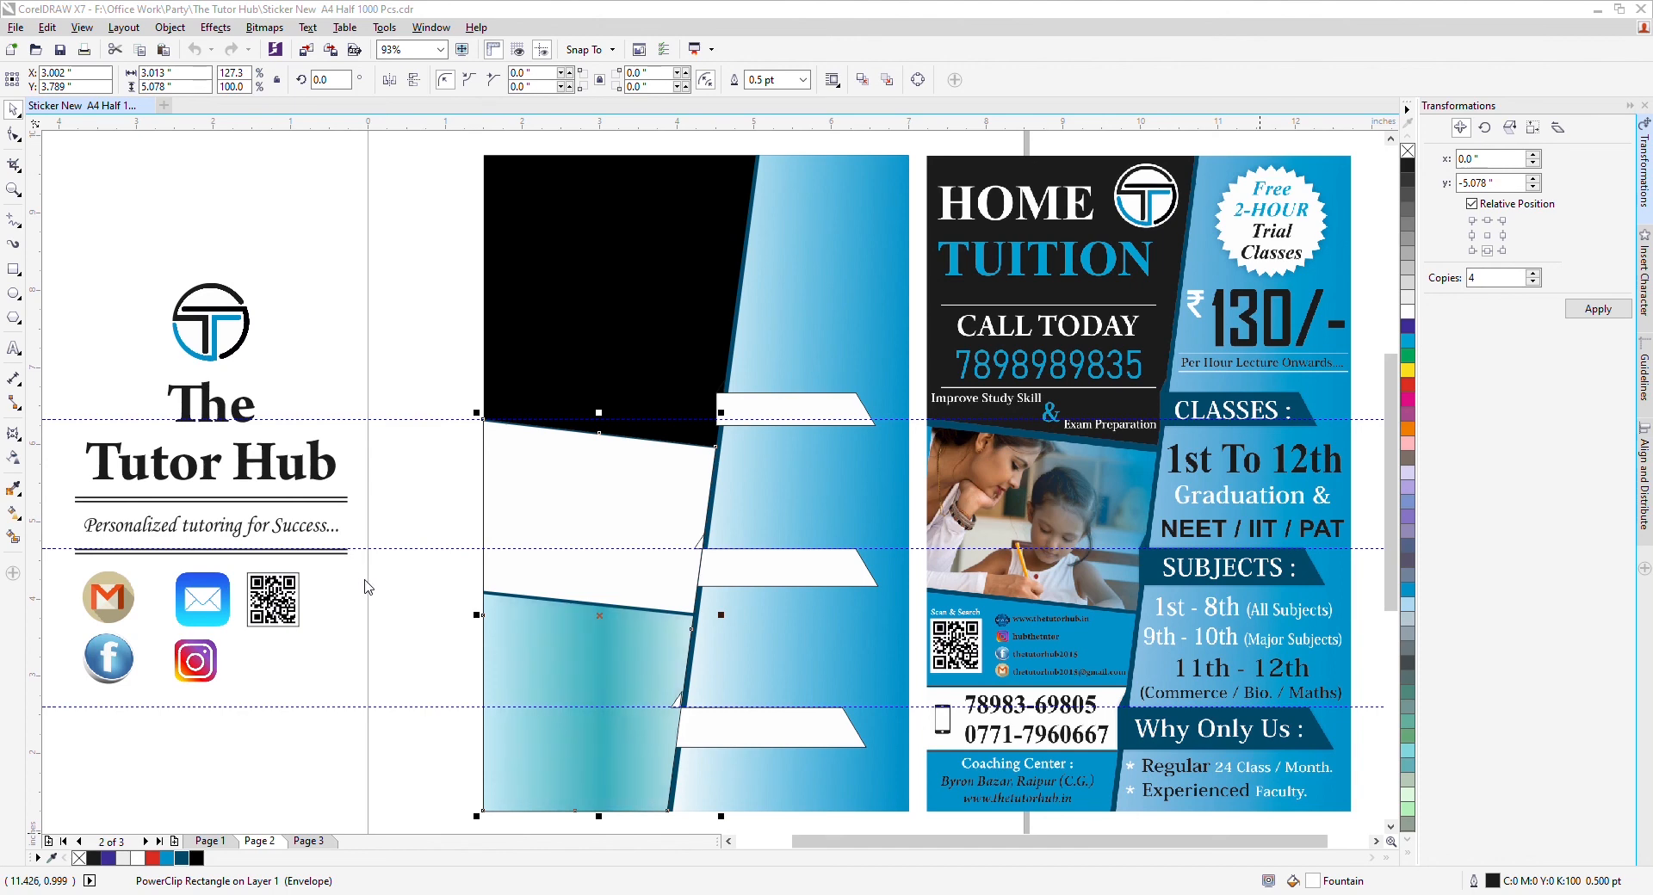
{"action": "left_click", "coordinate": [359, 581]}
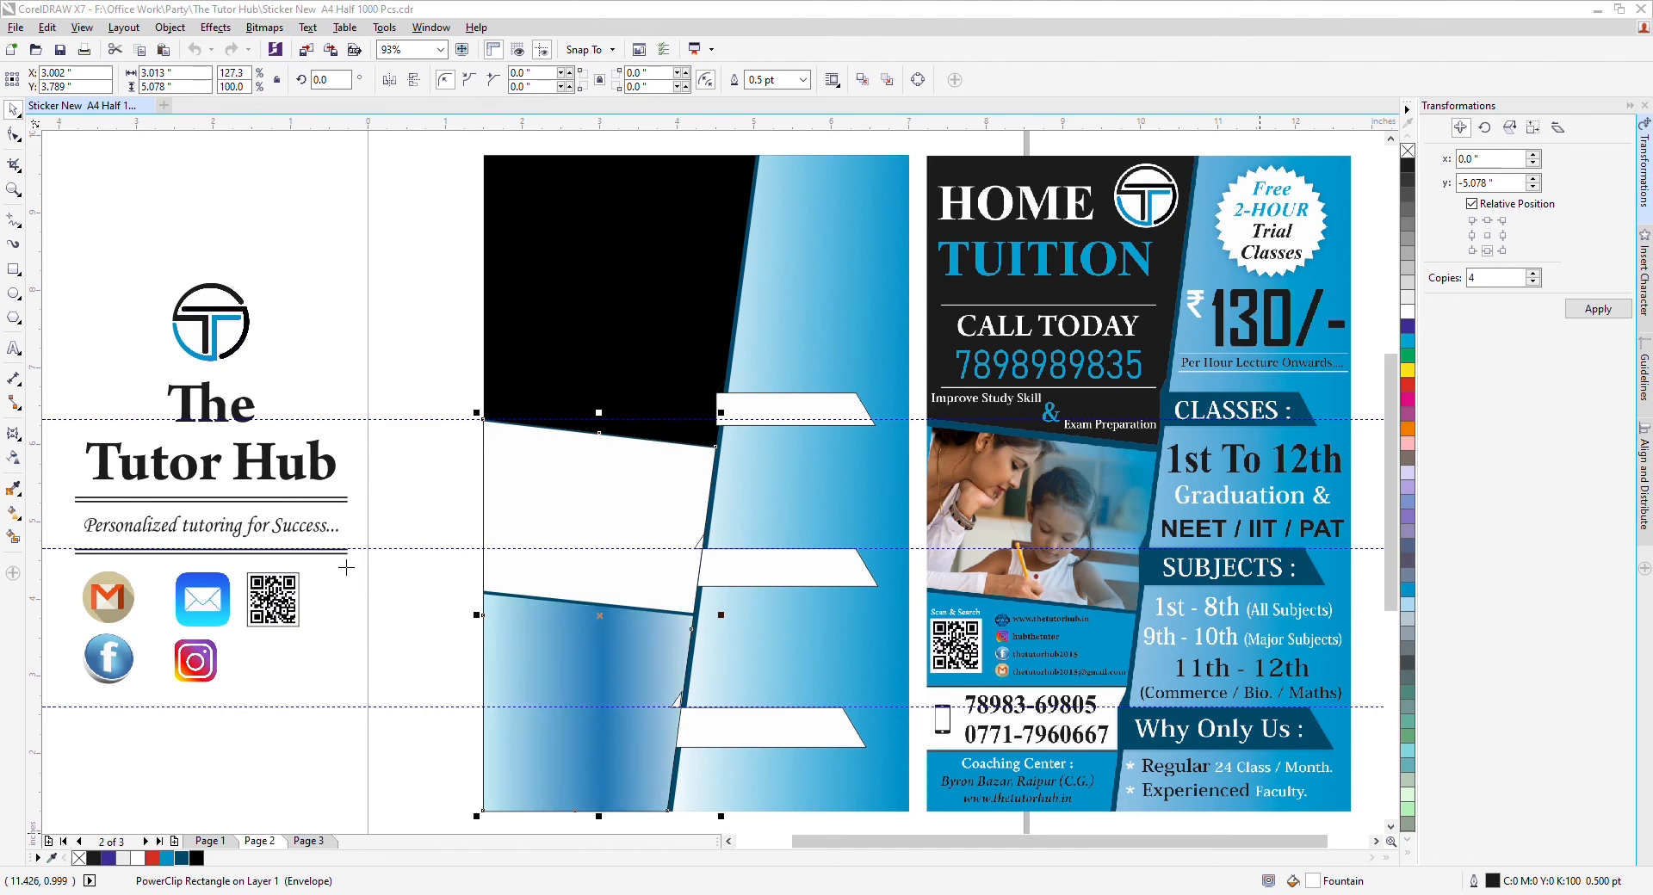
{"action": "left_click", "coordinate": [355, 576]}
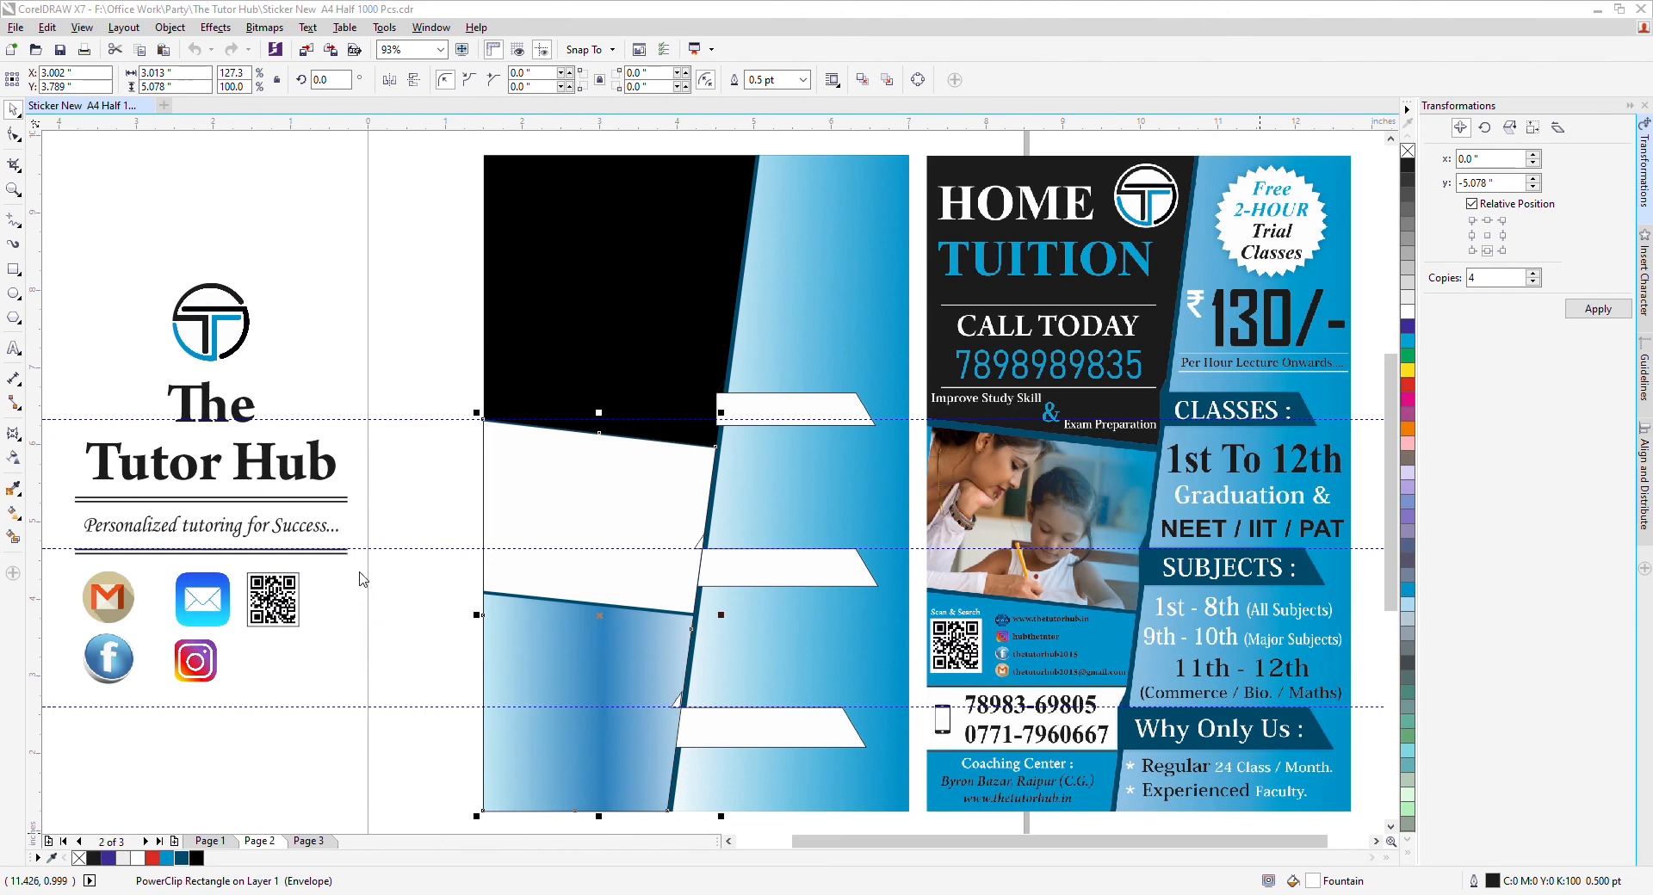
Recolour the panel's gradient to run vertically from lighter blue at the top to deeper blue at the bottom, and remove the panel's outline.
{"action": "left_click", "coordinate": [332, 575]}
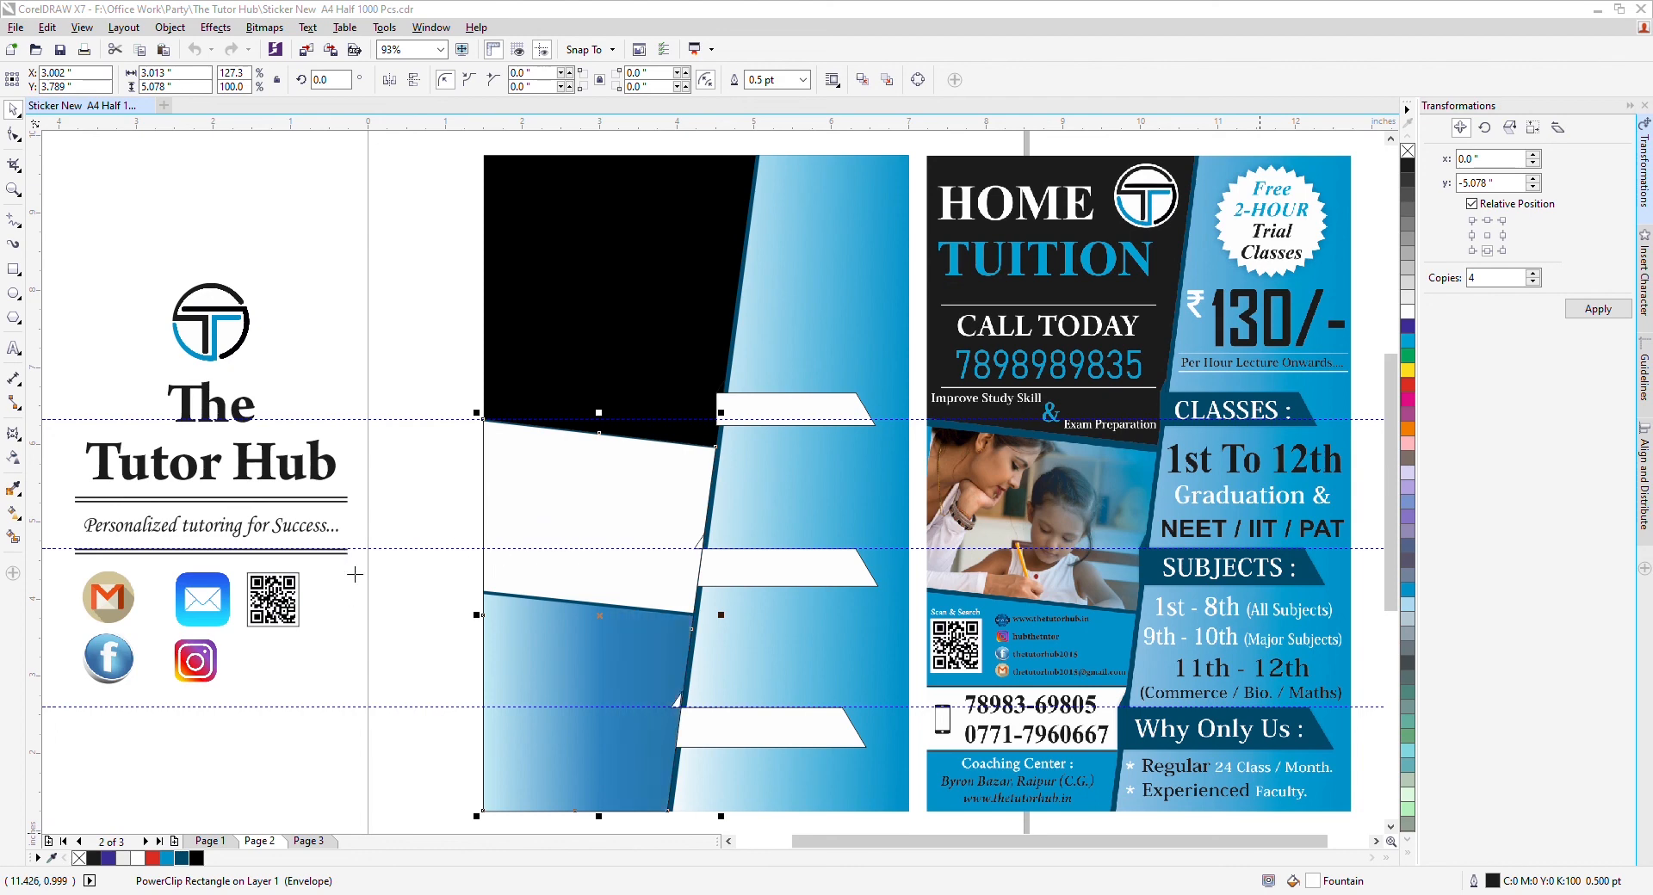
{"action": "left_click", "coordinate": [345, 568]}
{"action": "left_click", "coordinate": [322, 409]}
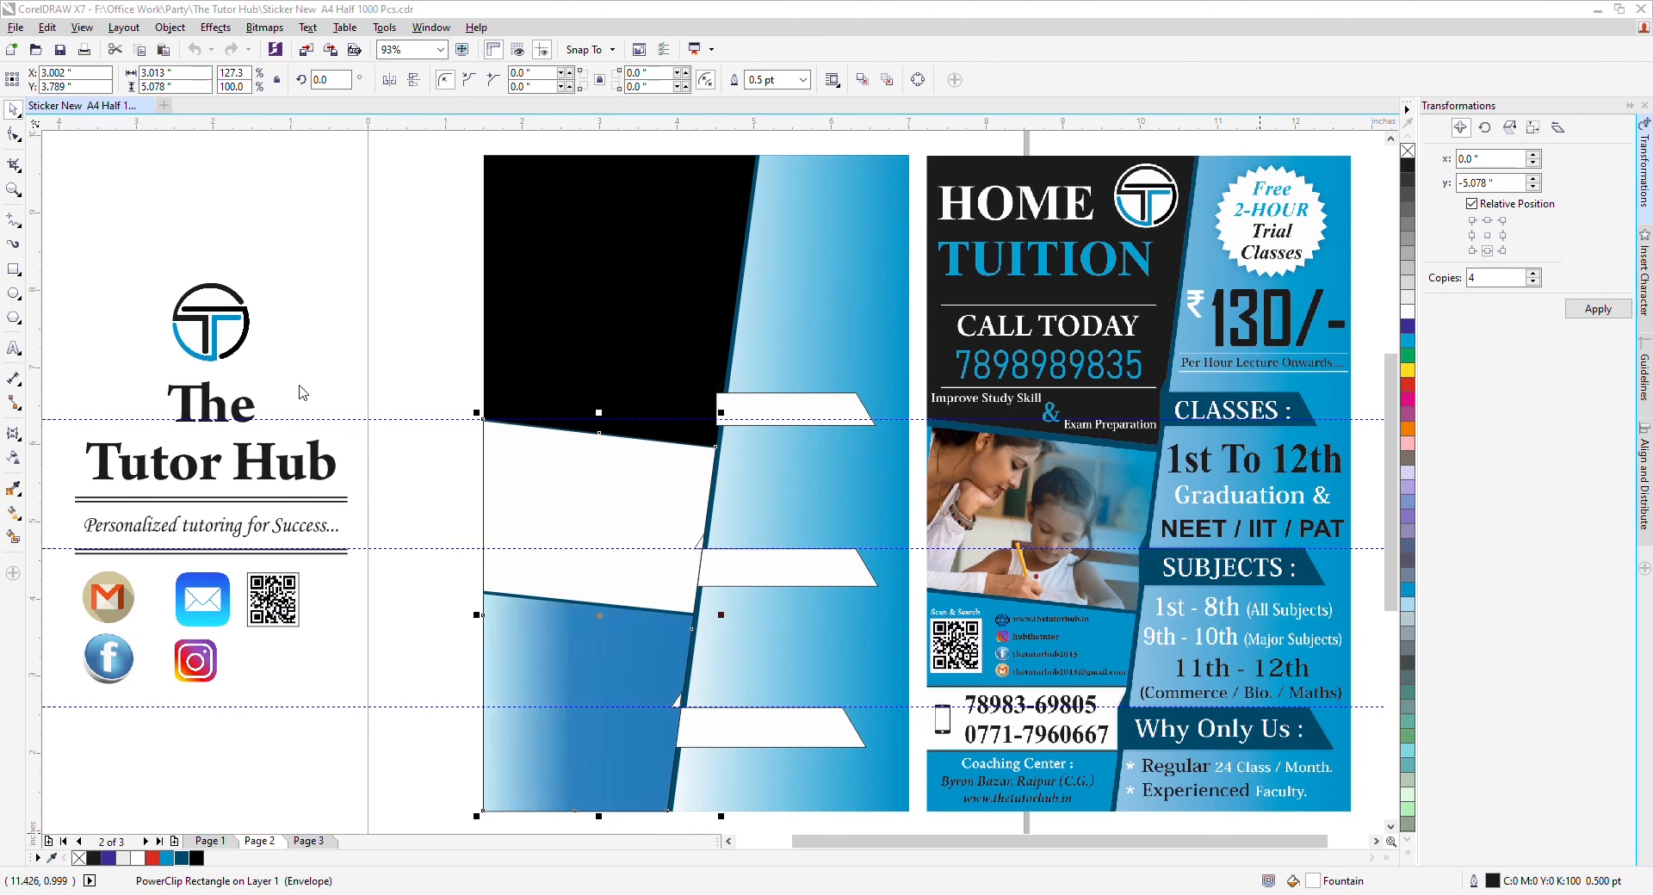
{"action": "left_click", "coordinate": [304, 378]}
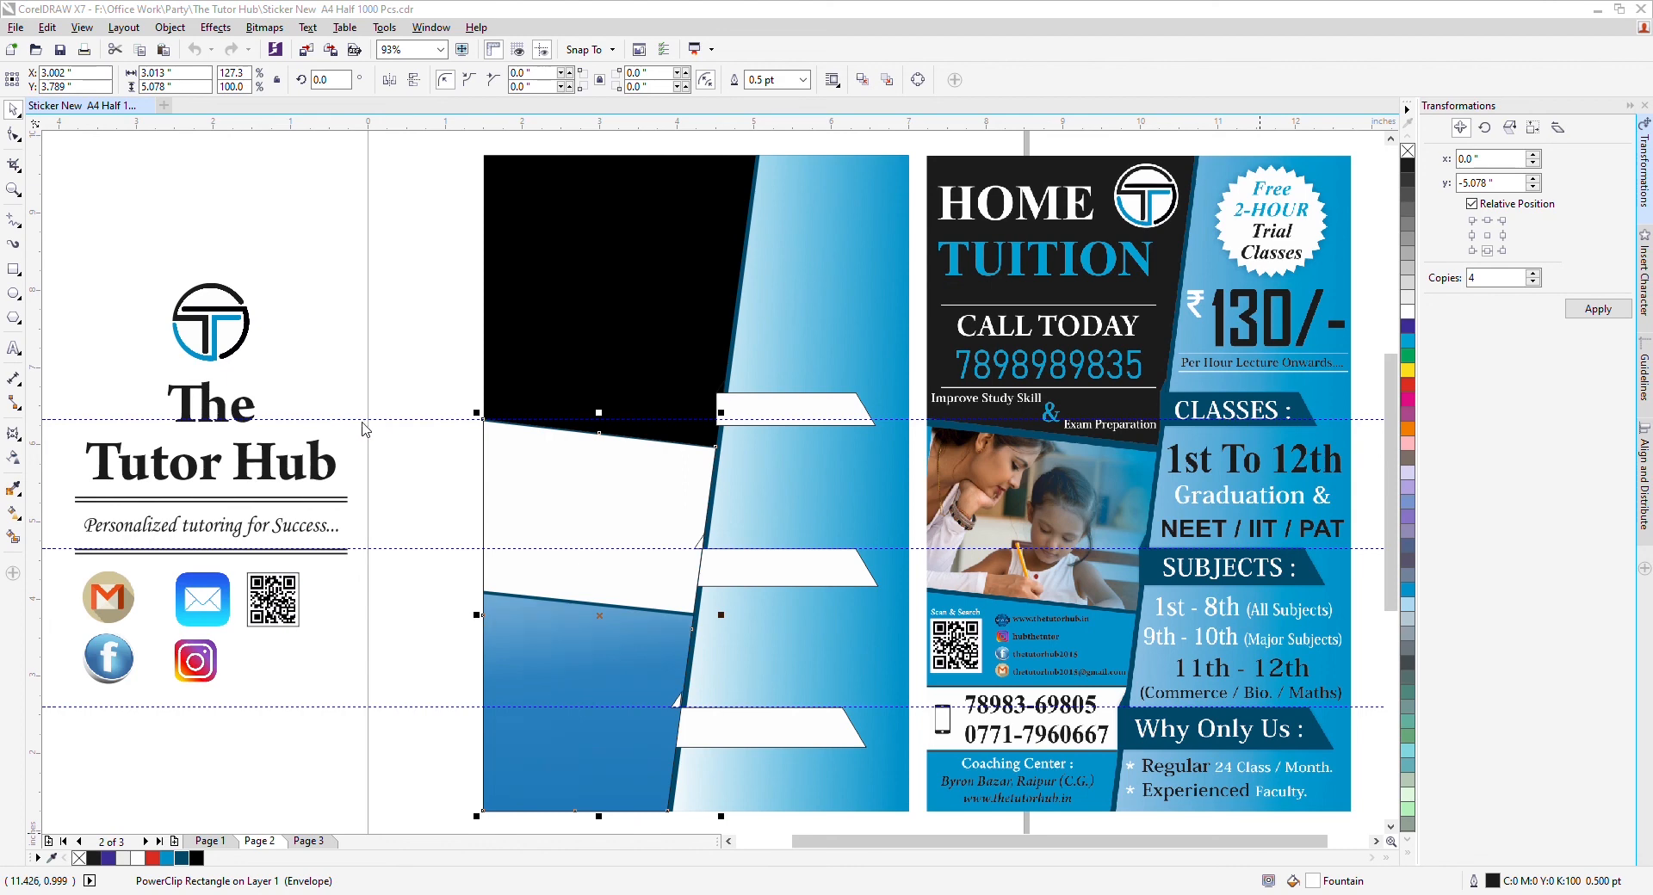
{"action": "left_click", "coordinate": [738, 499]}
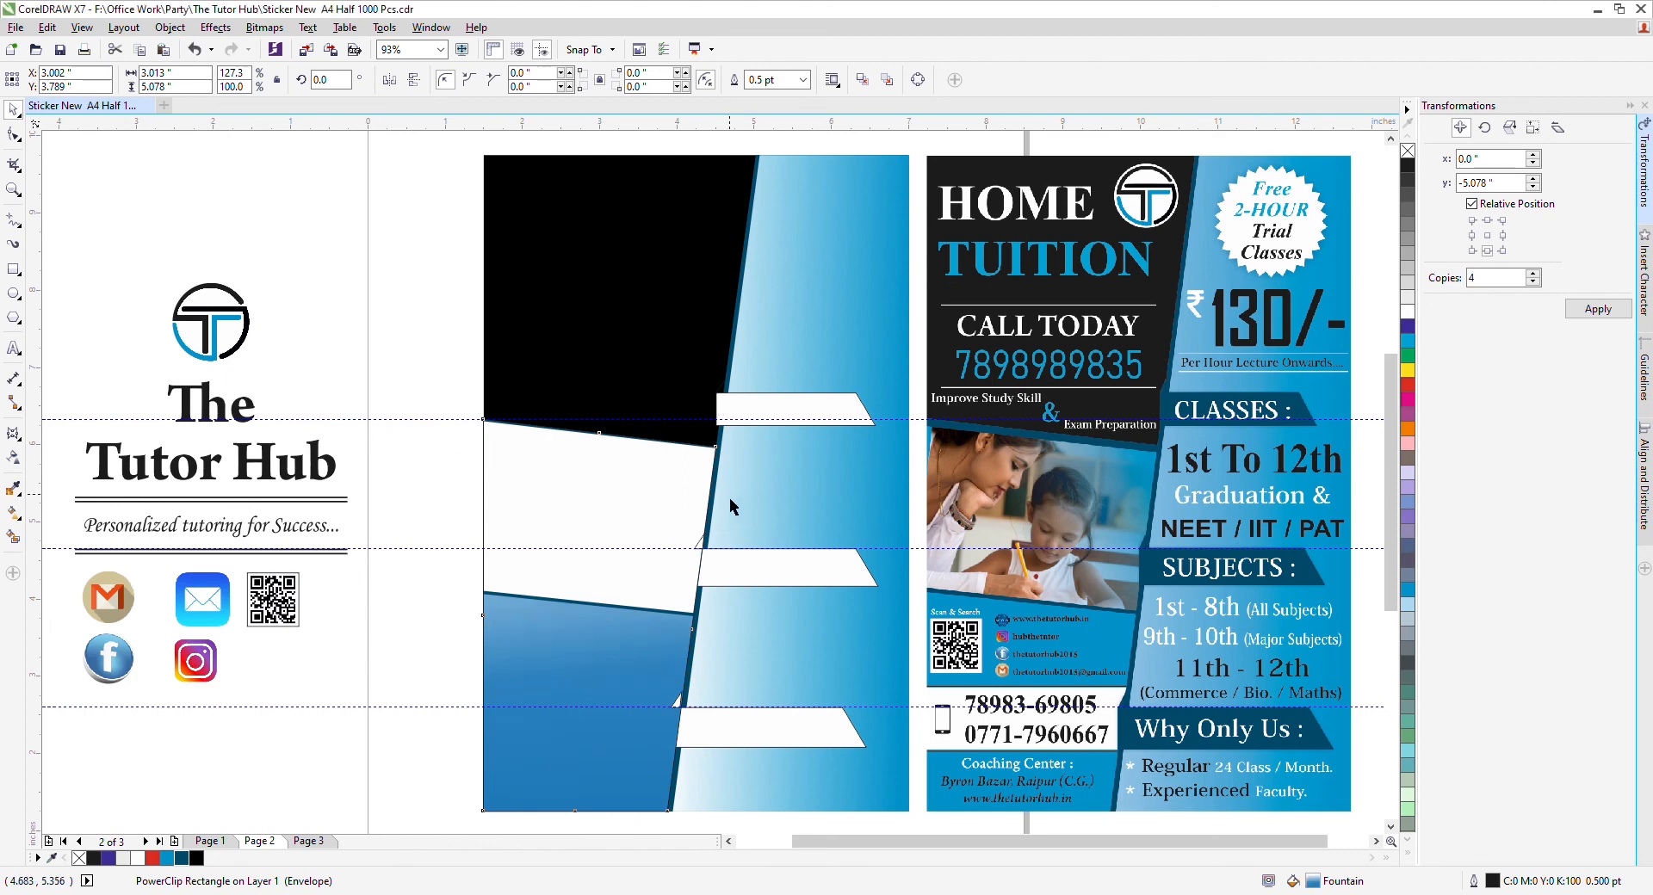
{"action": "right_click", "coordinate": [1408, 153]}
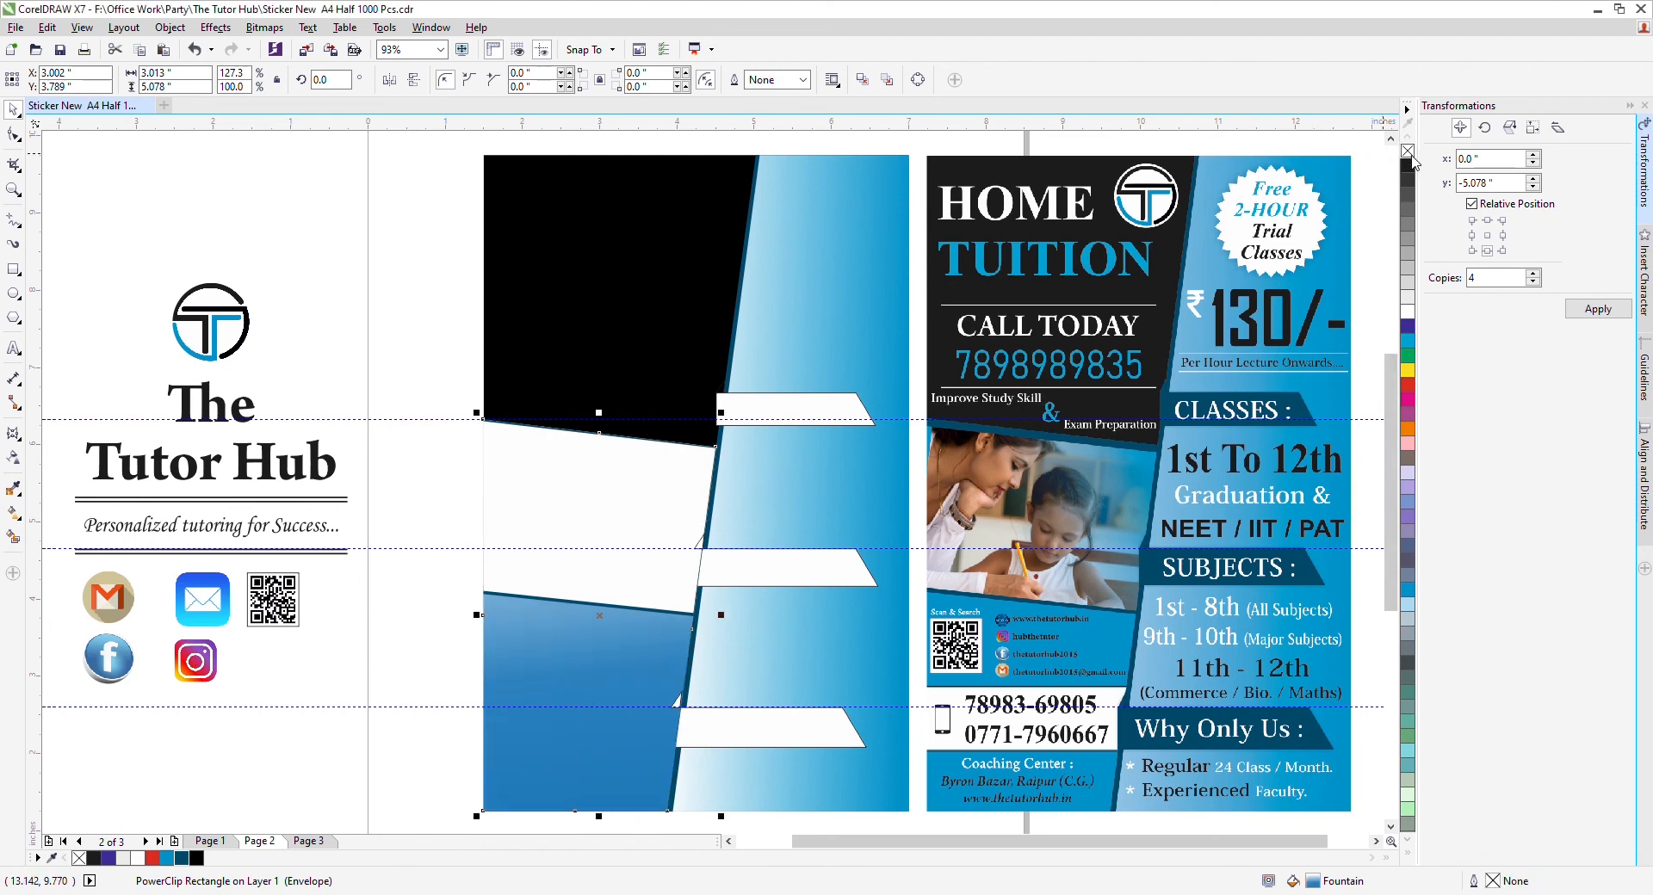
{"action": "left_click", "coordinate": [451, 331]}
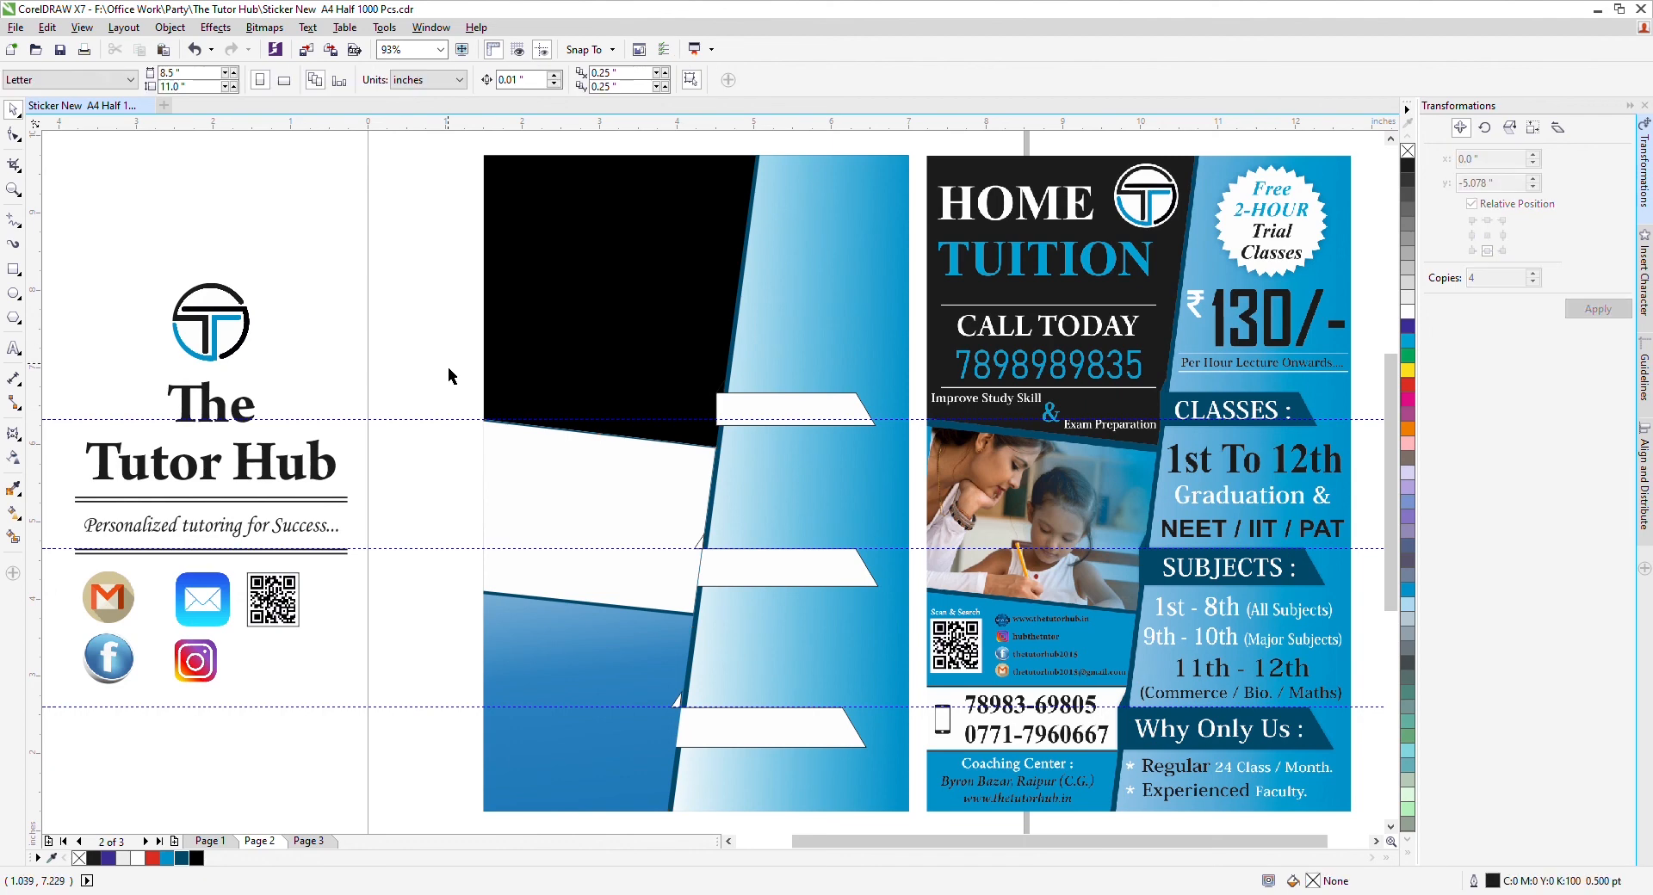